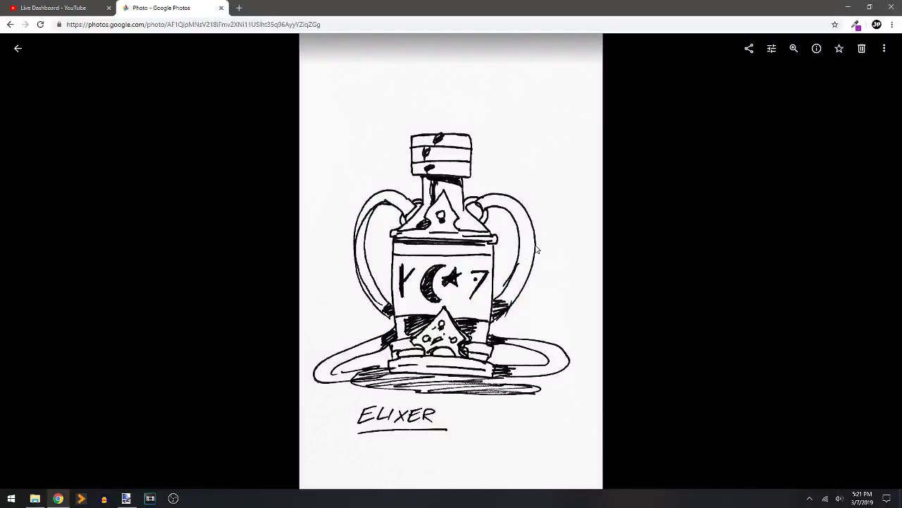
# Switch to paint.net with the inked bottle drawing and hide the Ink layer.
pyautogui.hotkey('alt', 'Tab')
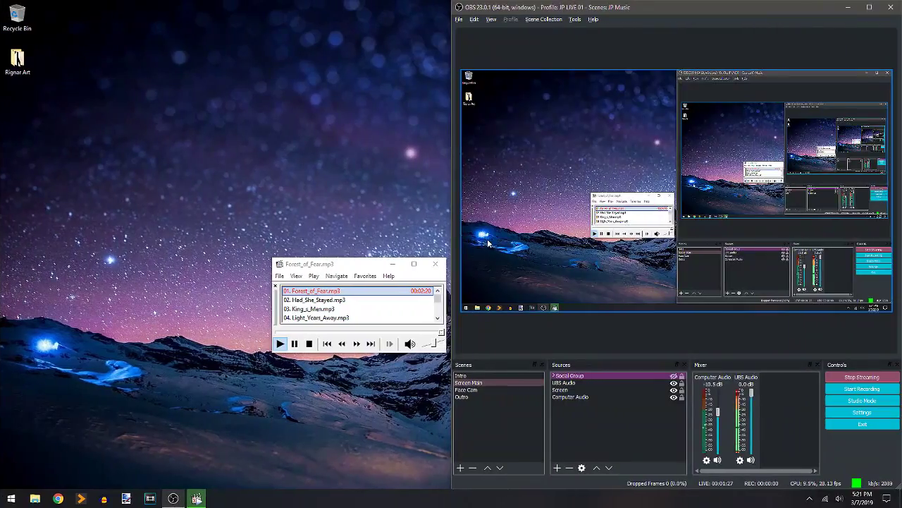
pyautogui.hotkey('alt', 'Tab')
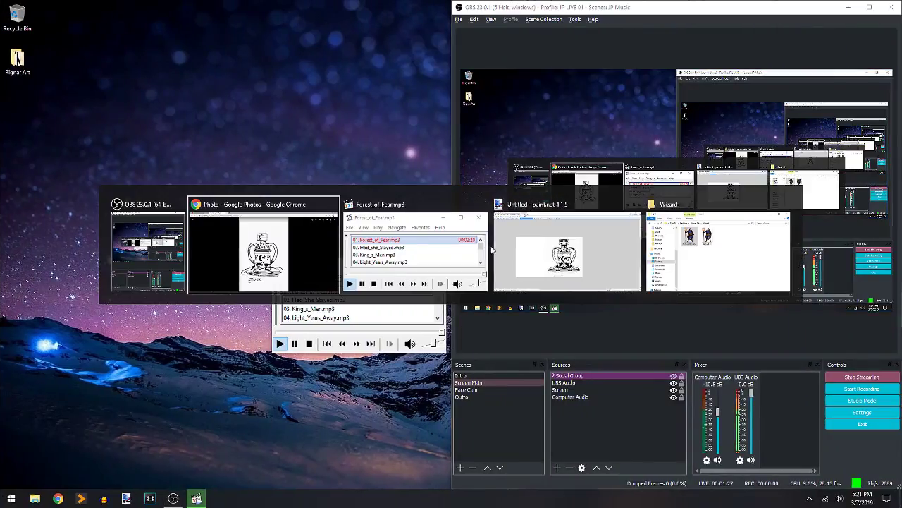
pyautogui.click(603, 258)
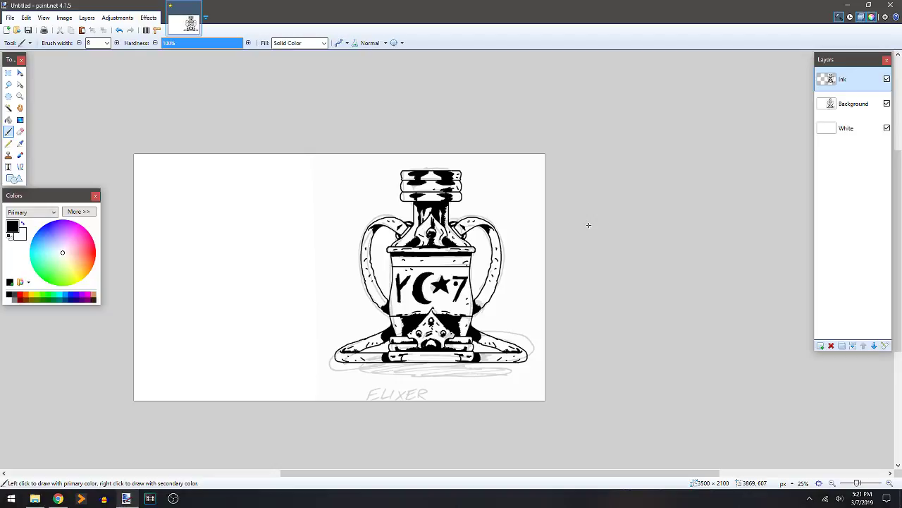
pyautogui.scroll(1, 588, 225)
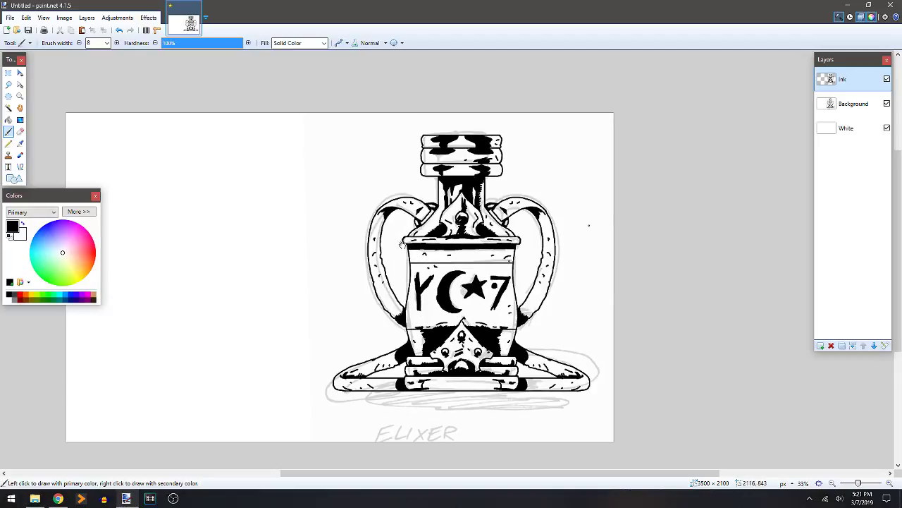
pyautogui.moveTo(444, 244); pyautogui.dragTo(494, 210)
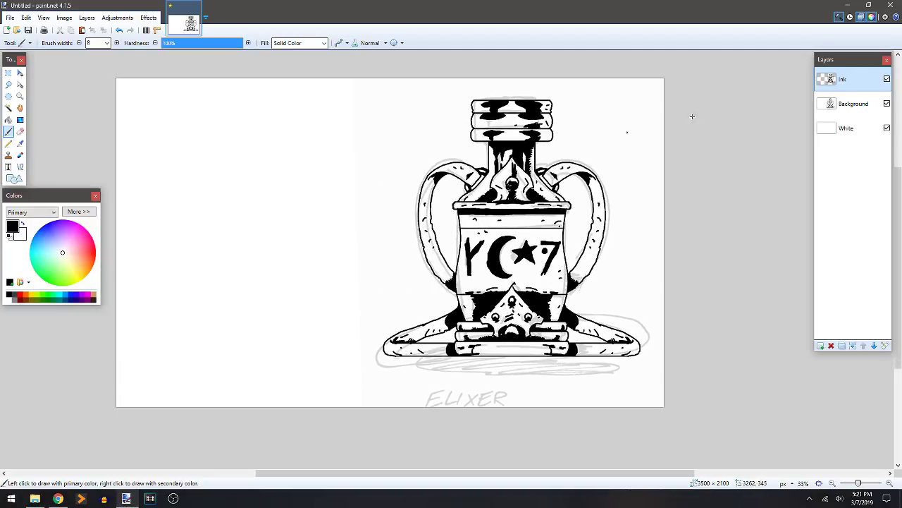
pyautogui.click(886, 80)
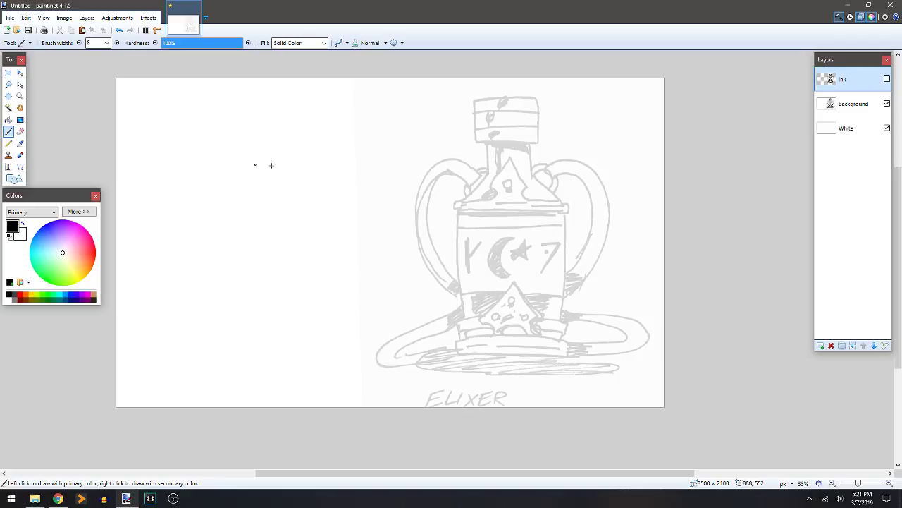
# Paste the original bottle sketch onto a new layer and enlarge it over the faded sketch, then delete that layer.
pyautogui.hotkey('ctrl', 'v')
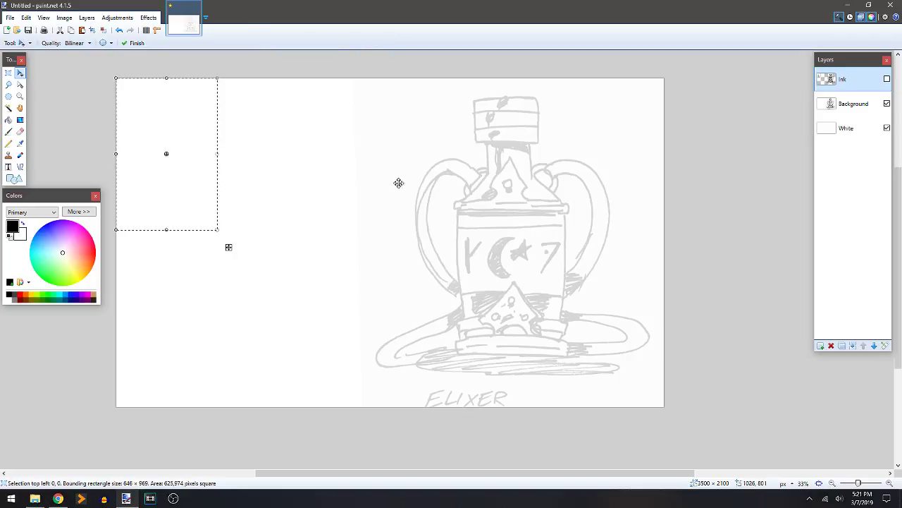
pyautogui.hotkey('ctrl', 'z')
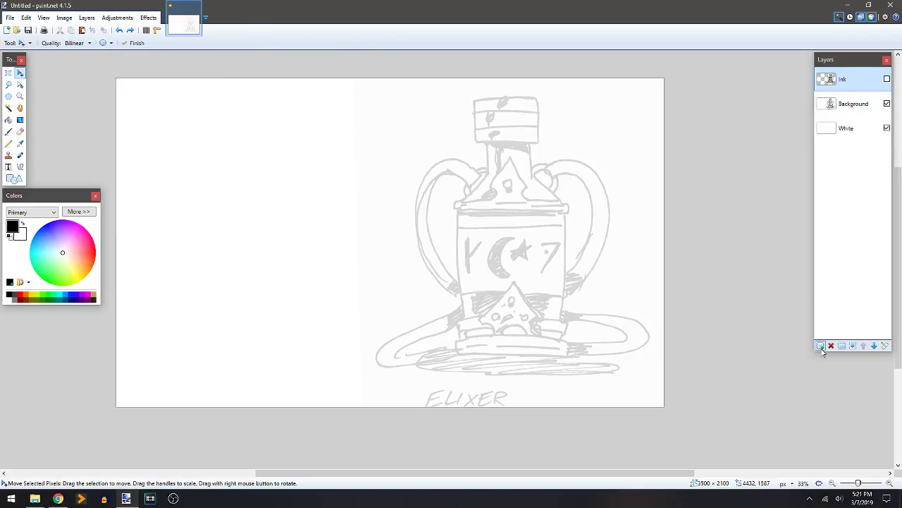
pyautogui.click(821, 347)
pyautogui.hotkey('ctrl', 'v')
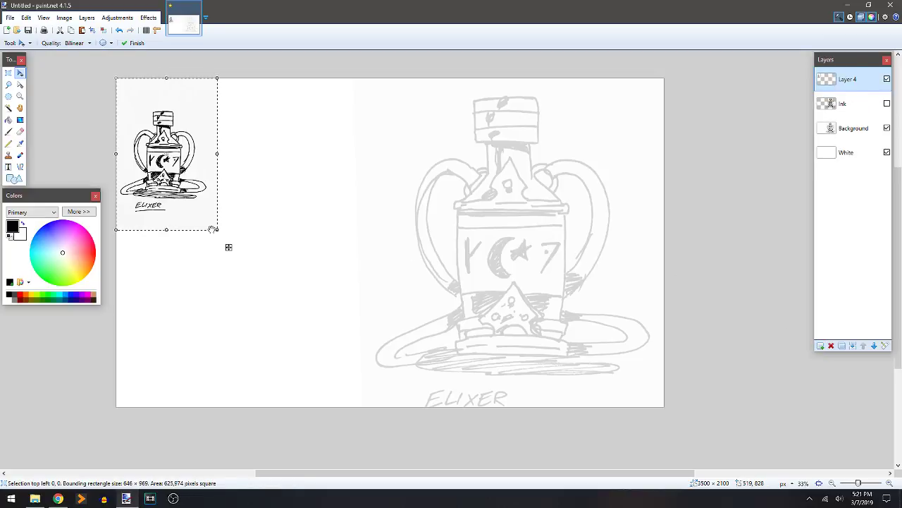
pyautogui.moveTo(213, 229); pyautogui.dragTo(452, 438)
pyautogui.moveTo(308, 252); pyautogui.dragTo(486, 236)
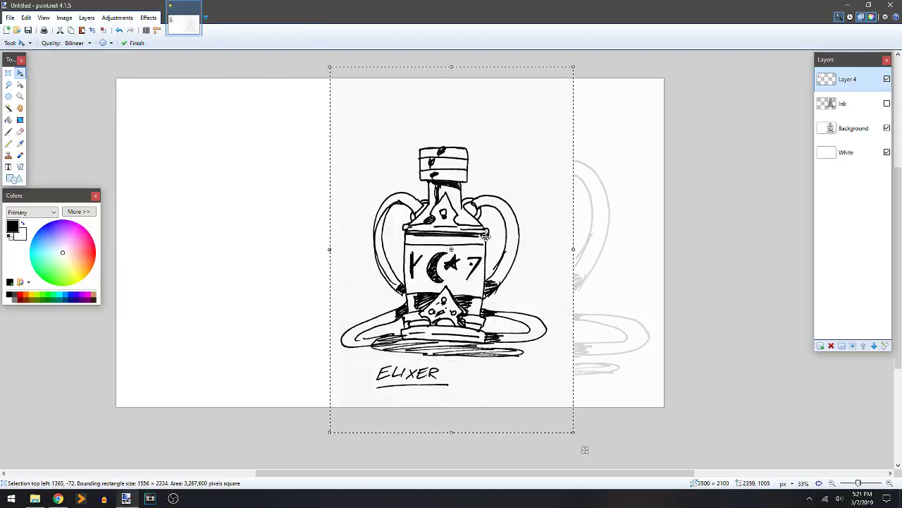
pyautogui.hotkey('ctrl', 'd')
pyautogui.click(832, 344)
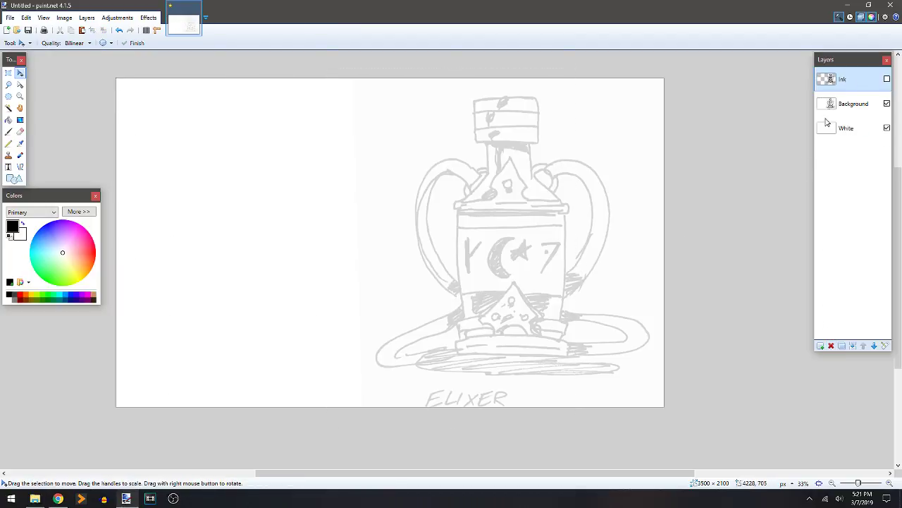
# Examine the faded bottle sketch on the Background layer up close, toggling the layer's visibility for comparison.
pyautogui.click(887, 104)
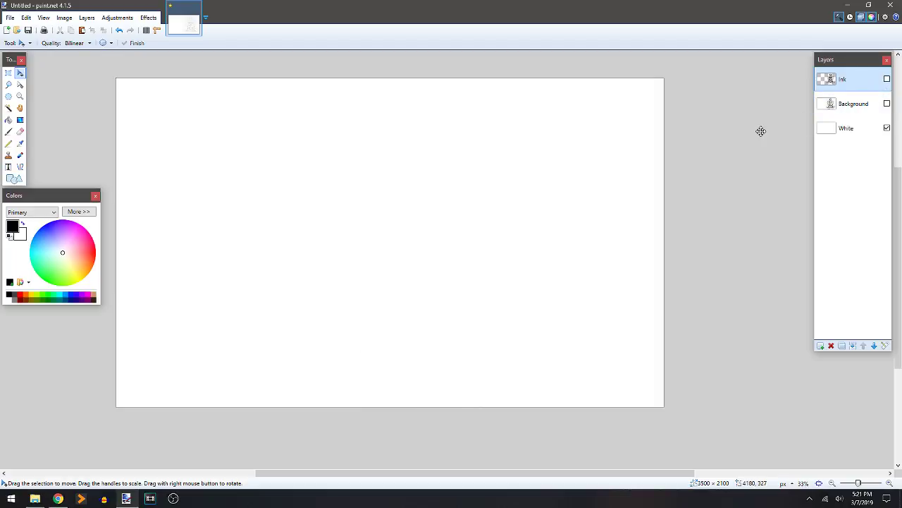
pyautogui.hotkey('ctrl', '+')
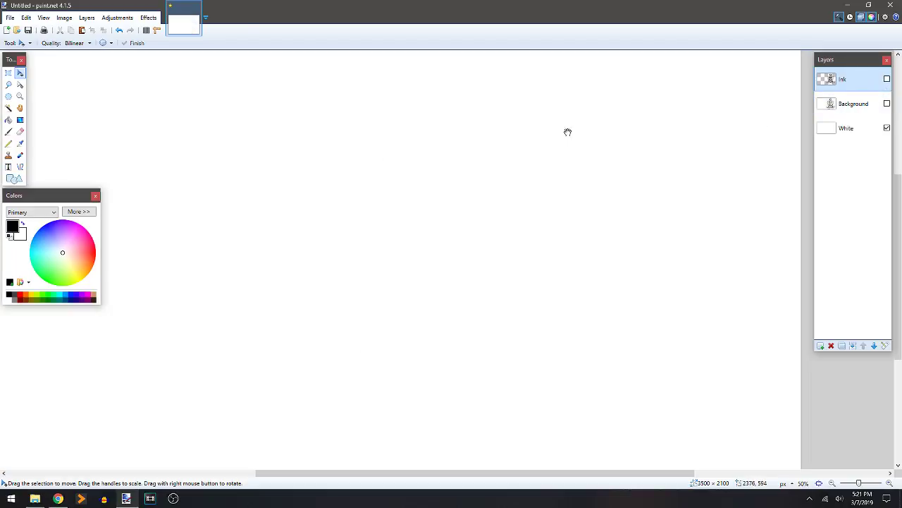
pyautogui.click(887, 103)
pyautogui.hotkey('ctrl', '+')
pyautogui.hotkey('ctrl', '+')
pyautogui.hotkey('ctrl', '+')
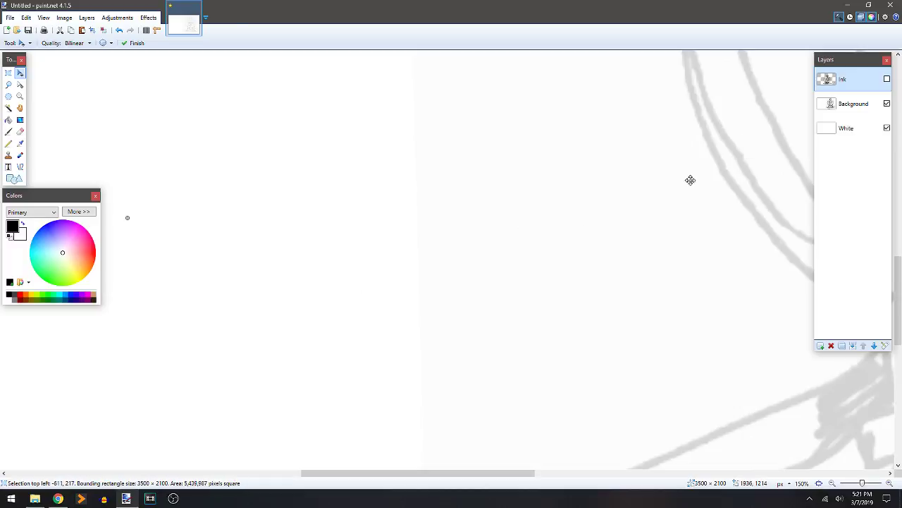
pyautogui.hotkey('ctrl', 'z')
pyautogui.hotkey('ctrl', '-')
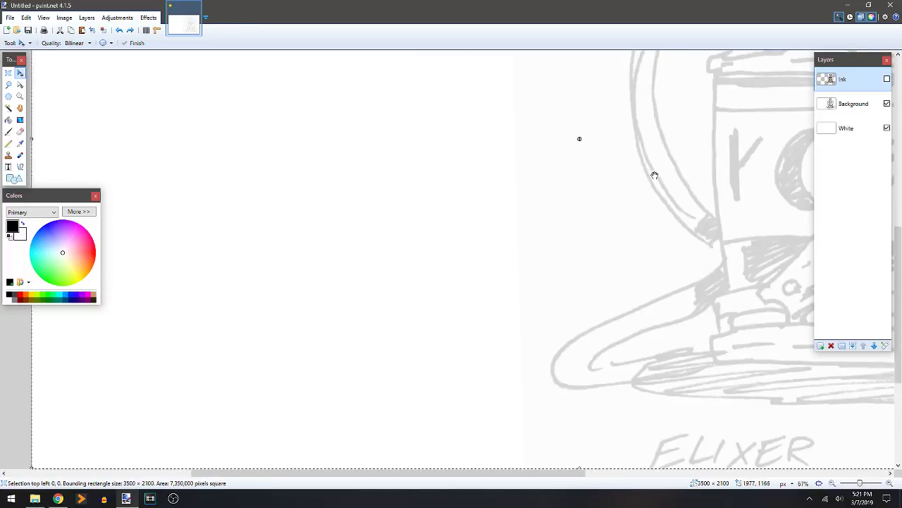
pyautogui.hotkey('ctrl', '-')
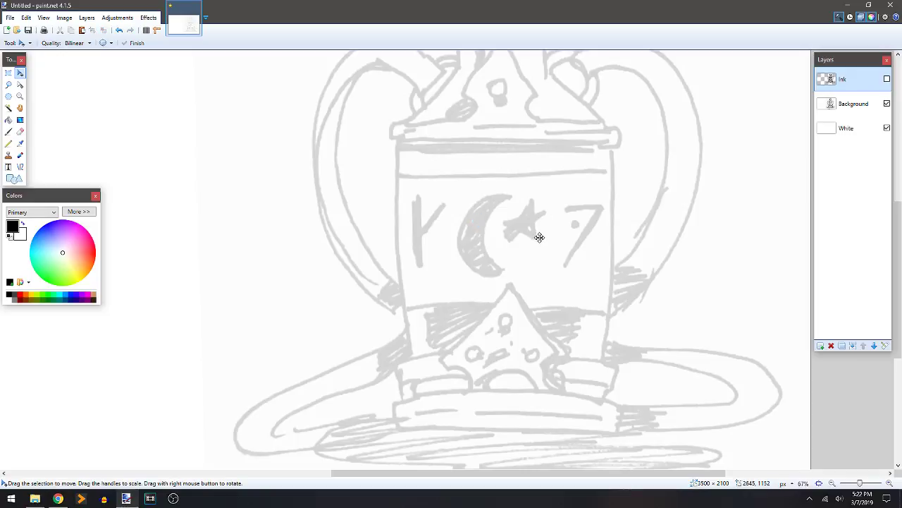
# Hide the Background layer and show the Ink layer to display the complete inked bottle.
pyautogui.click(887, 103)
pyautogui.click(887, 78)
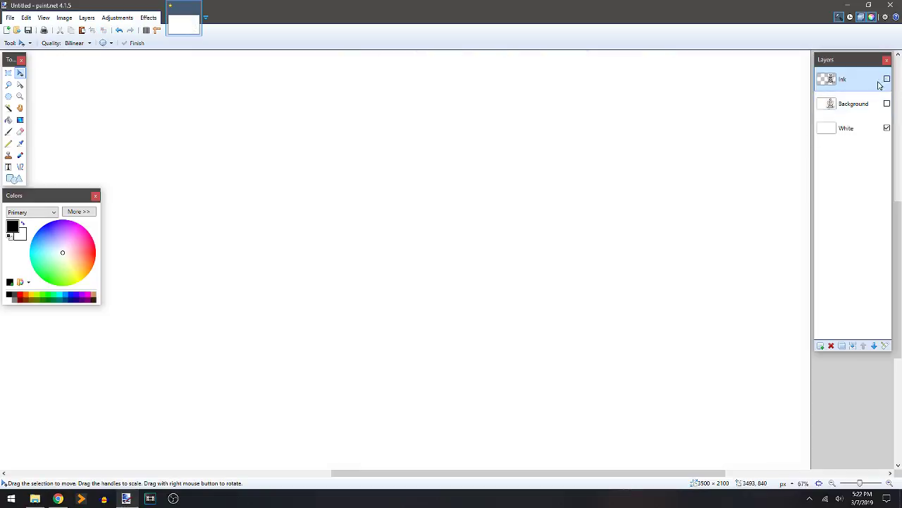
pyautogui.hotkey('ctrl', '-')
pyautogui.hotkey('ctrl', '-')
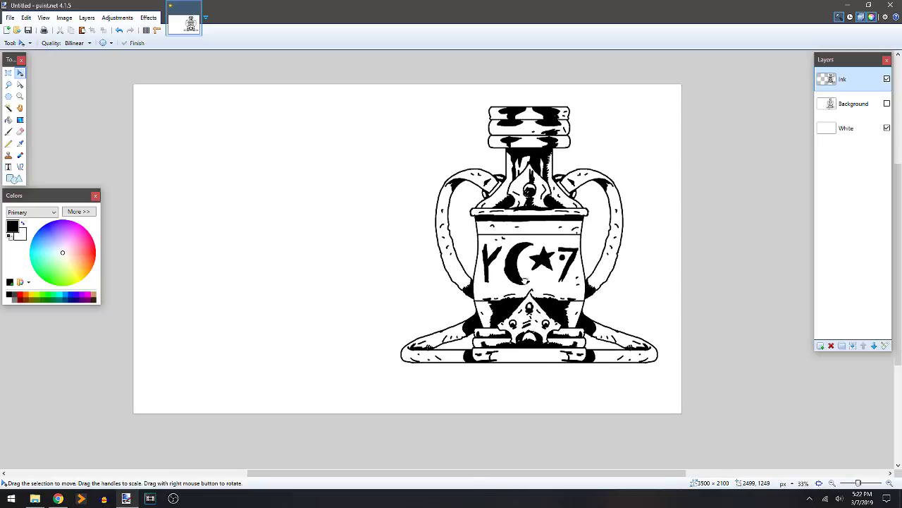
pyautogui.moveTo(525, 281); pyautogui.dragTo(520, 276)
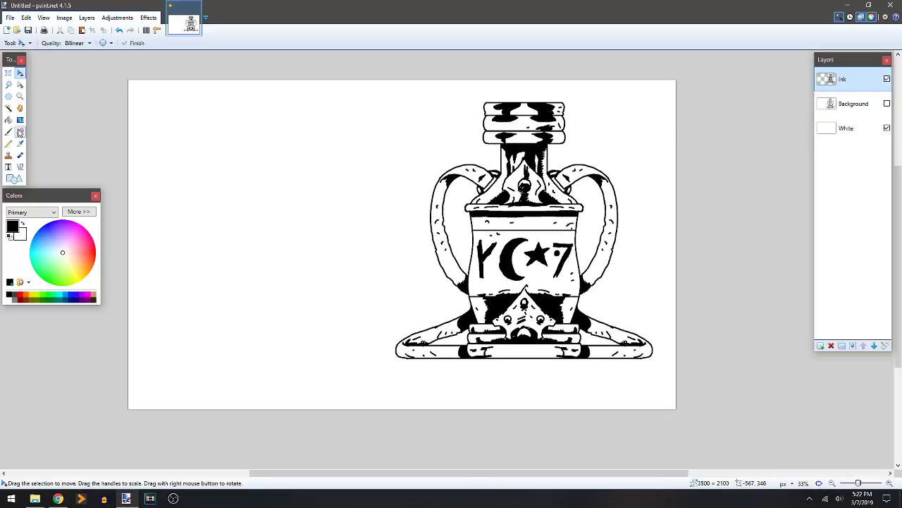
# Select the empty area around the bottle on the Ink layer with the Magic Wand, adding the gaps inside both handles and both base loops.
pyautogui.click(9, 108)
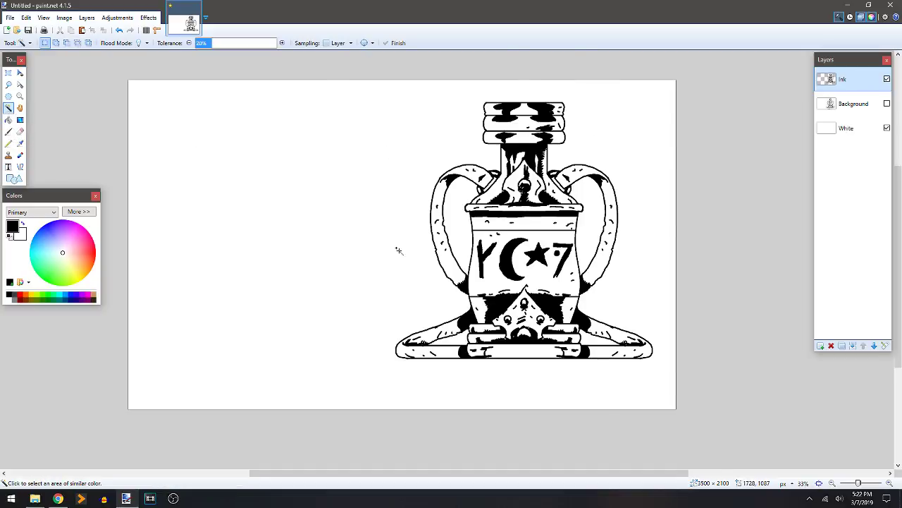
pyautogui.scroll(2, 397, 250)
pyautogui.moveTo(578, 232); pyautogui.dragTo(375, 150)
pyautogui.scroll(-2, 426, 231)
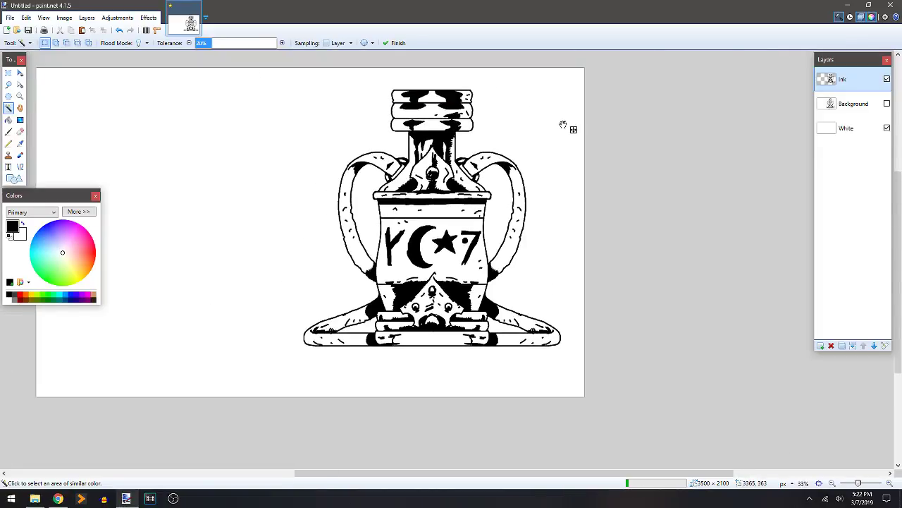
pyautogui.click(564, 123)
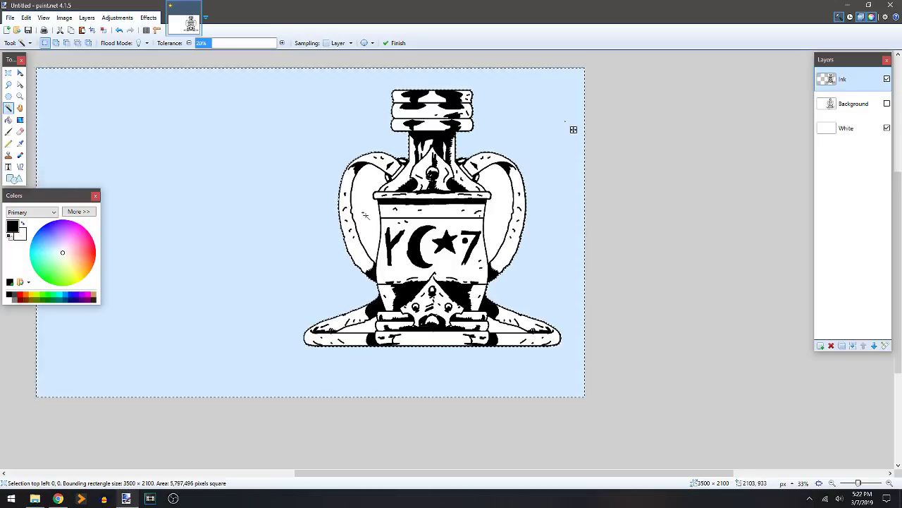
pyautogui.keyDown('ctrl'); pyautogui.click(365, 218); pyautogui.keyUp('ctrl')
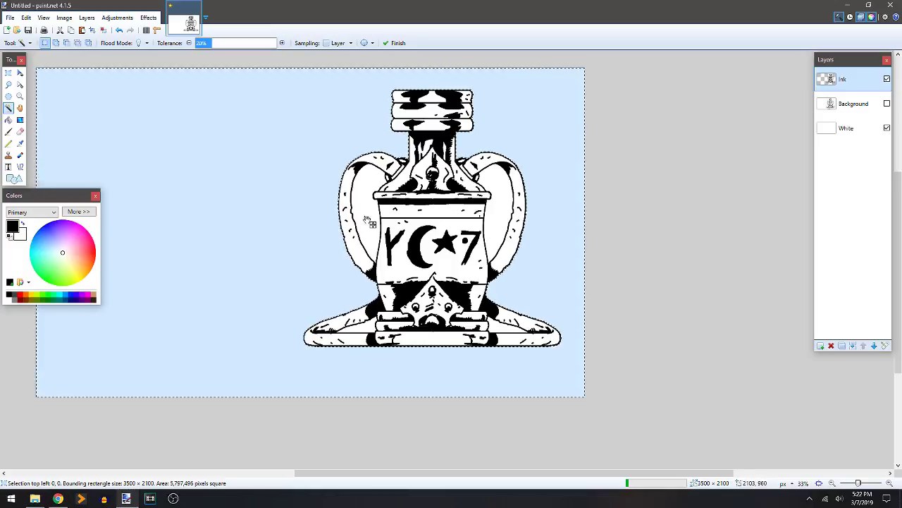
pyautogui.keyDown('ctrl'); pyautogui.click(498, 217); pyautogui.keyUp('ctrl')
pyautogui.keyDown('ctrl'); pyautogui.click(367, 328); pyautogui.keyUp('ctrl')
pyautogui.keyDown('ctrl'); pyautogui.click(503, 329); pyautogui.keyUp('ctrl')
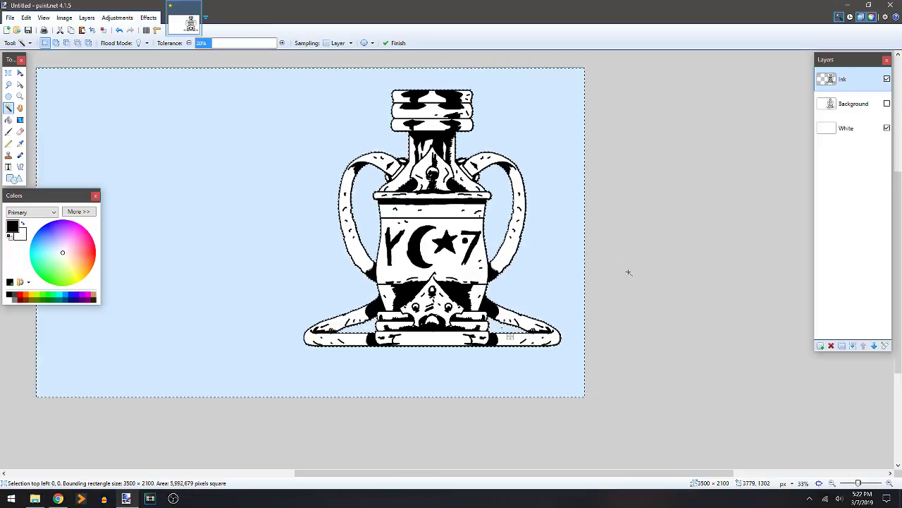
# Invert the selection and crop the image to the bottle.
pyautogui.hotkey('ctrl', 'i')
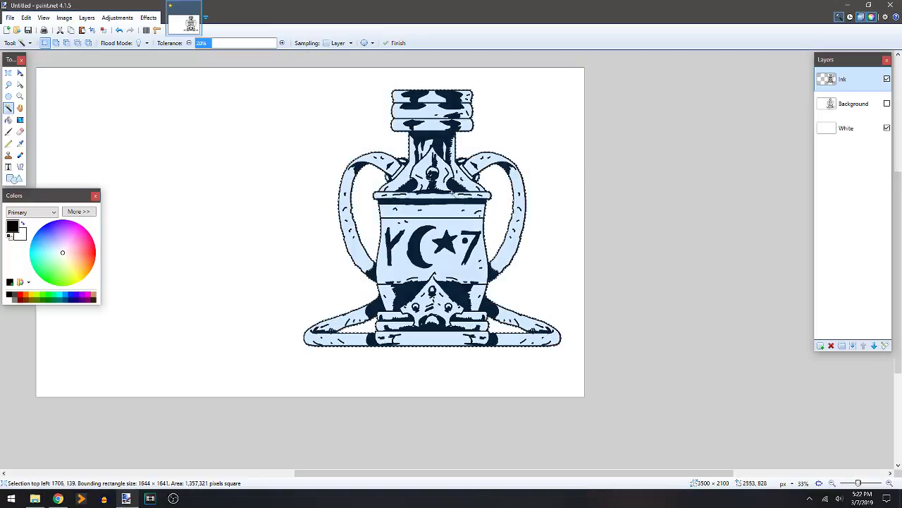
pyautogui.click(852, 138)
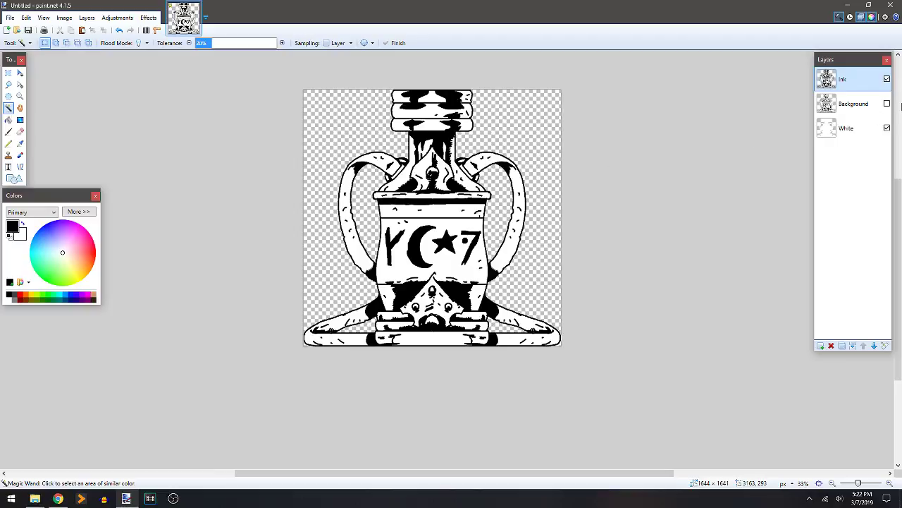
# Compare the Background sketch with the Ink layer hidden, then delete the Background layer.
pyautogui.click(871, 109)
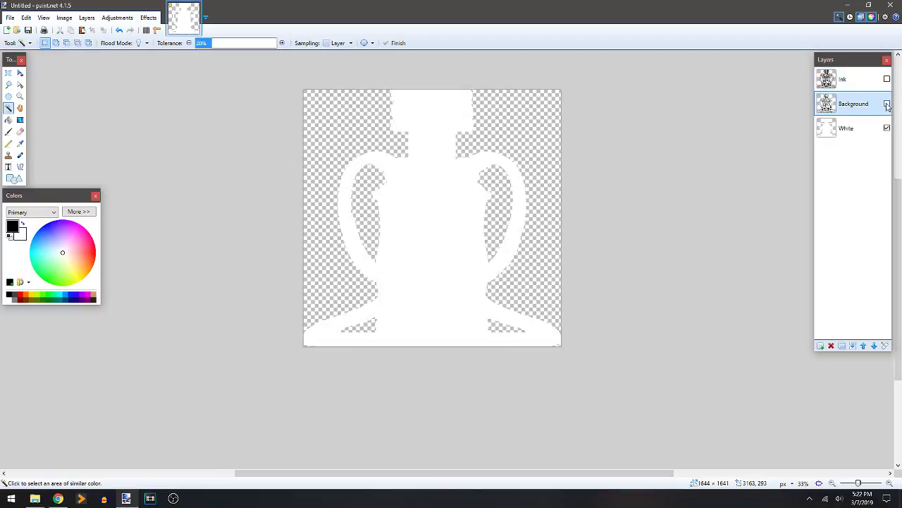
pyautogui.click(887, 104)
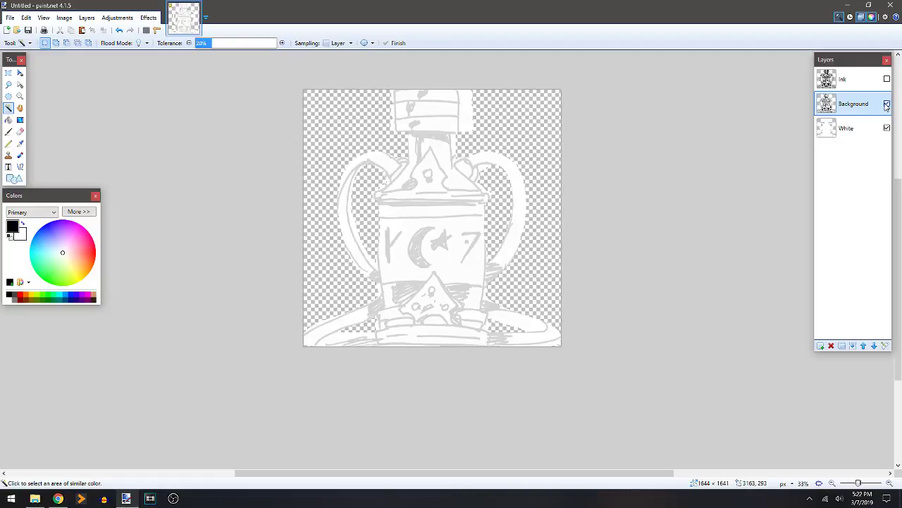
pyautogui.click(887, 104)
pyautogui.click(887, 80)
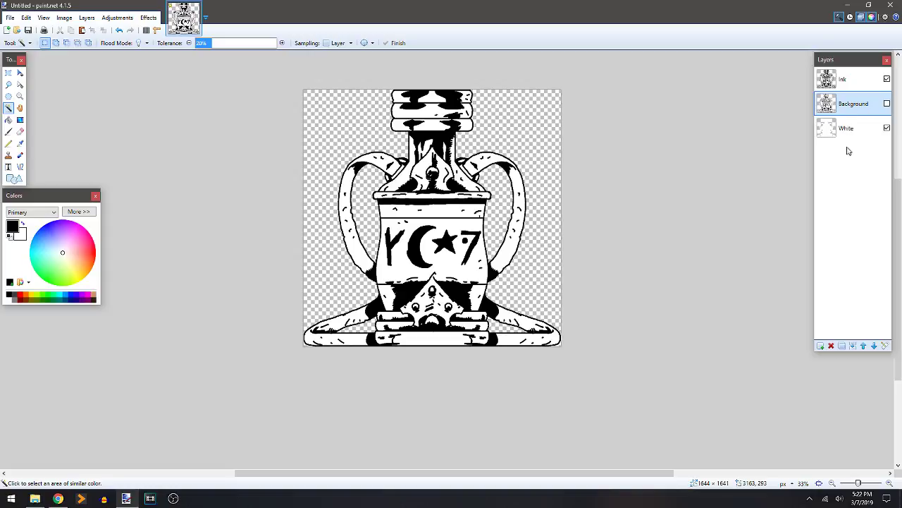
pyautogui.click(831, 345)
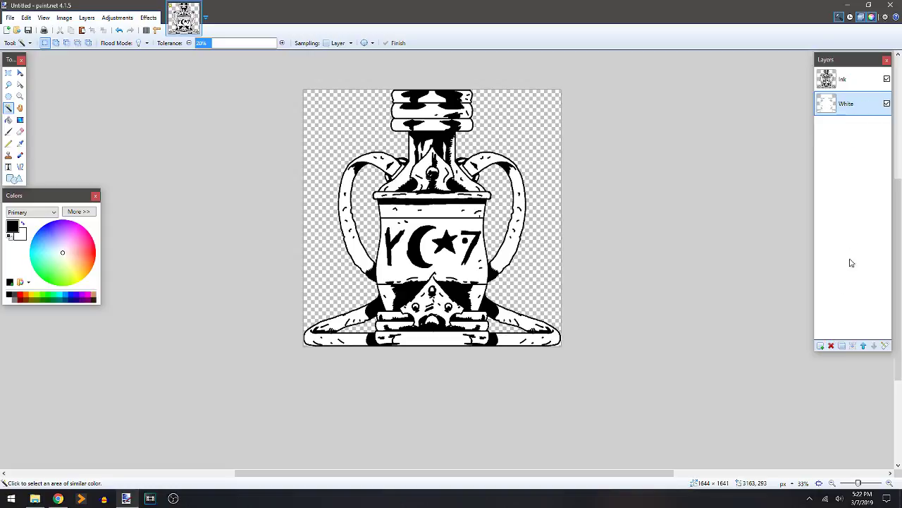
# Select the white bottle silhouette on the White layer with the Magic Wand while the Ink layer is hidden, and show Ink again.
pyautogui.click(887, 79)
pyautogui.click(443, 197)
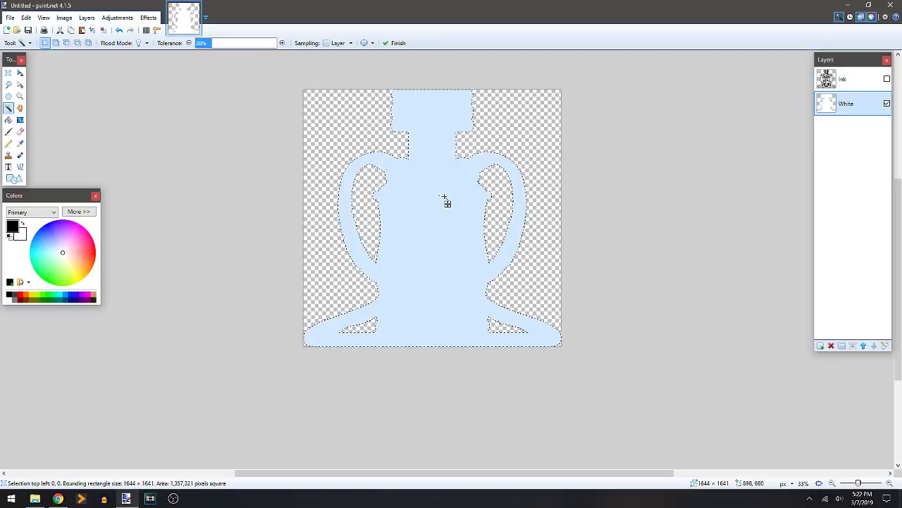
pyautogui.click(886, 80)
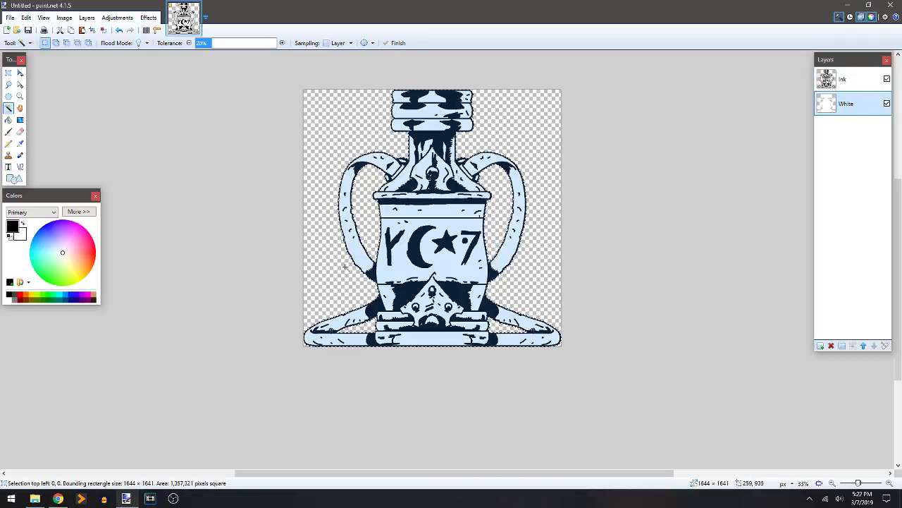
# Duplicate the White layer, renaming the copy Color, and switch to the Paintbrush tool.
pyautogui.click(853, 346)
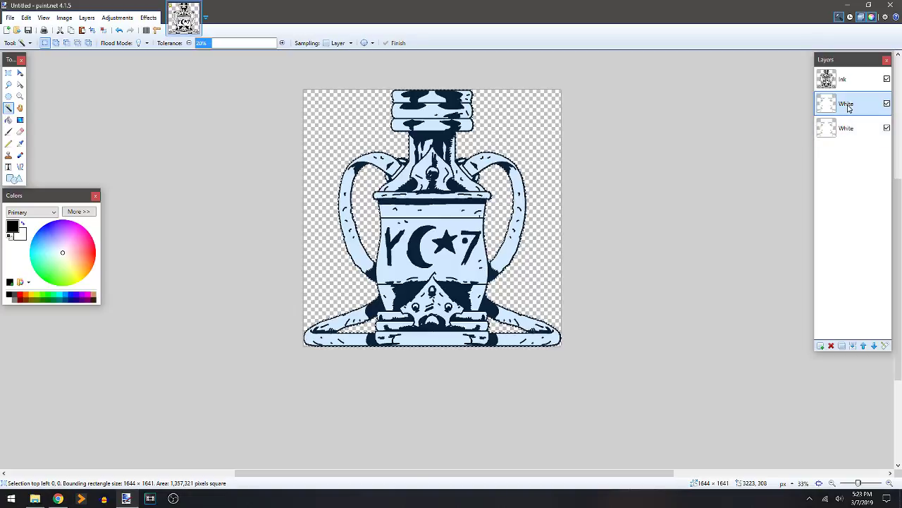
pyautogui.doubleClick(847, 107)
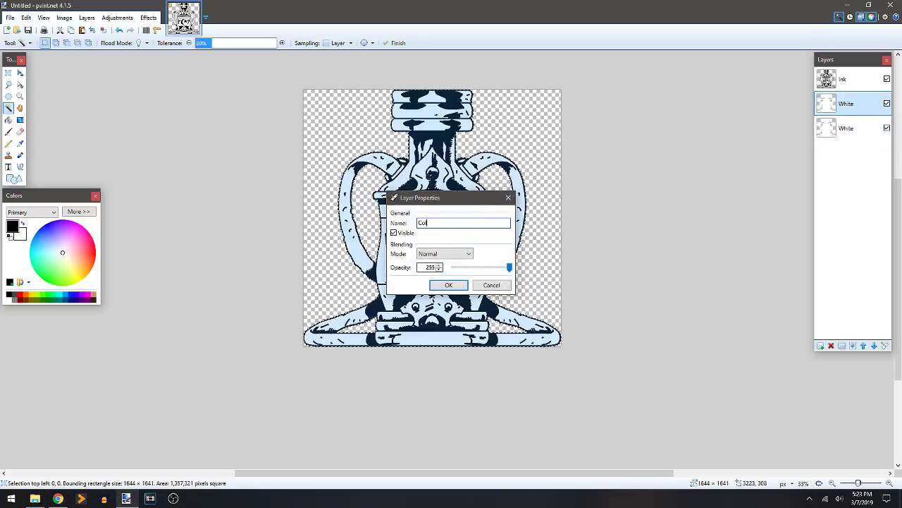
pyautogui.press('b')
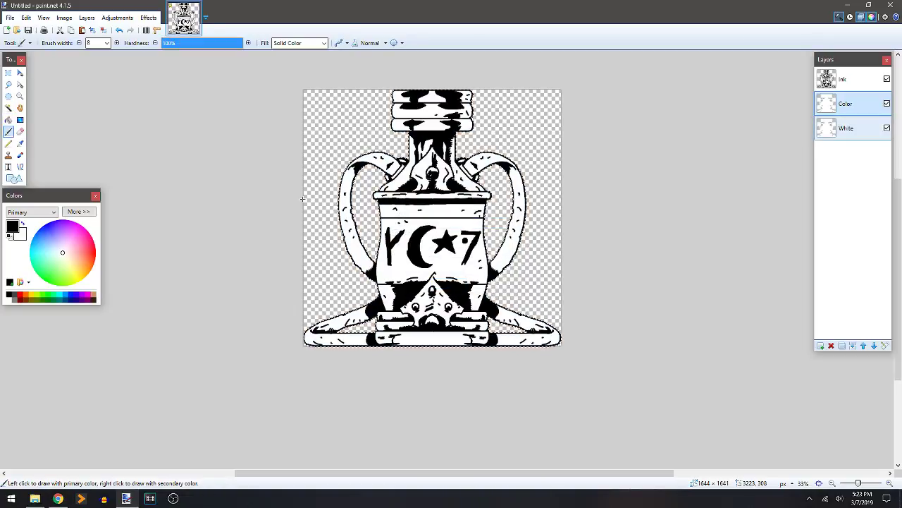
# Fill the entire bottle silhouette on the Color layer with purple 503F7F.
pyautogui.click(79, 212)
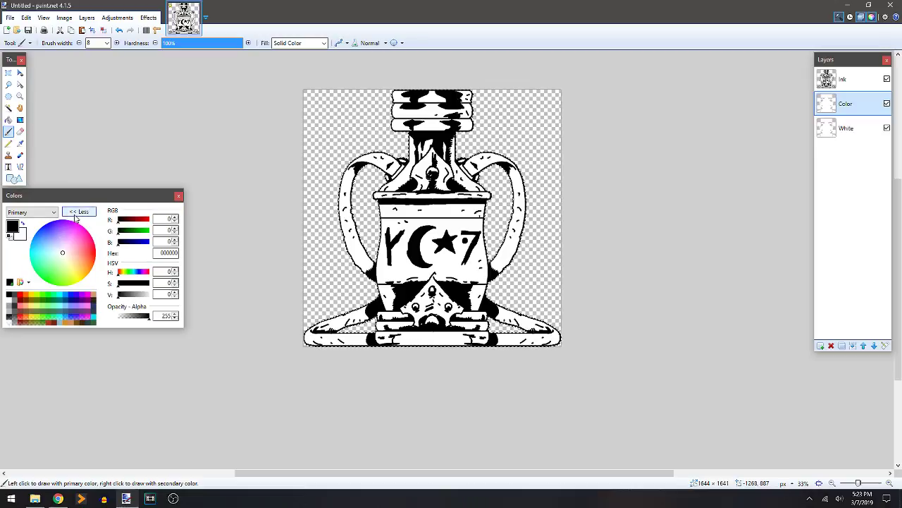
pyautogui.click(80, 315)
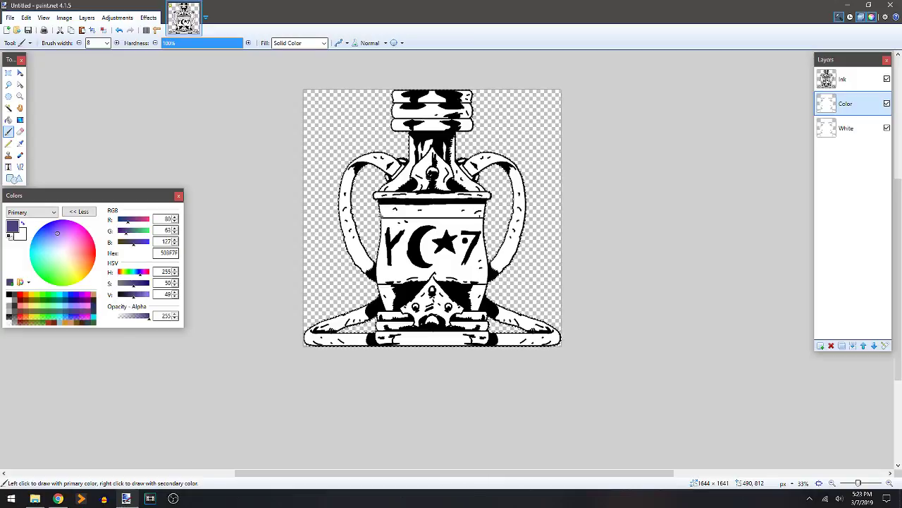
pyautogui.press('f')
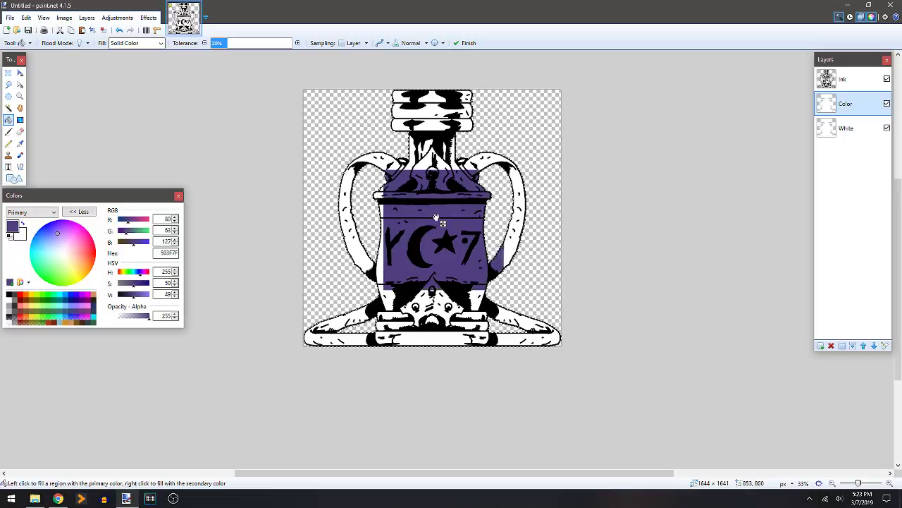
pyautogui.click(434, 218)
# Choose dark brown 7F3300 and paint boundary lines along the left handle's edges where it meets the bottle, using the Paintbrush.
pyautogui.press('b')
pyautogui.scroll(2, 384, 223)
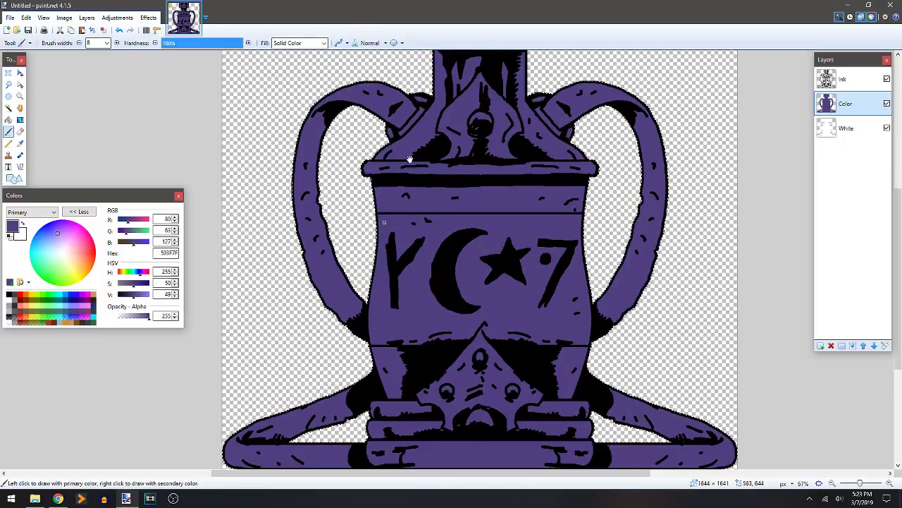
pyautogui.moveTo(438, 210); pyautogui.dragTo(395, 262)
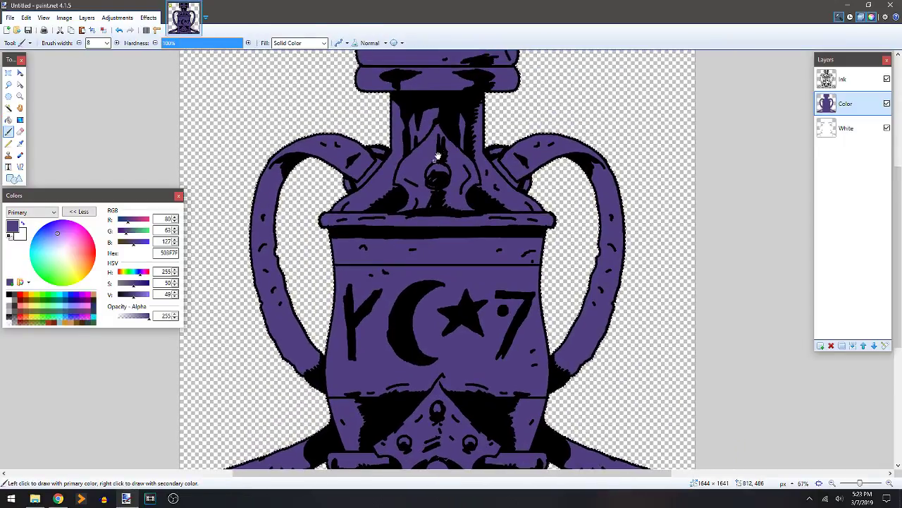
pyautogui.scroll(2, 437, 153)
pyautogui.scroll(-5, 441, 159)
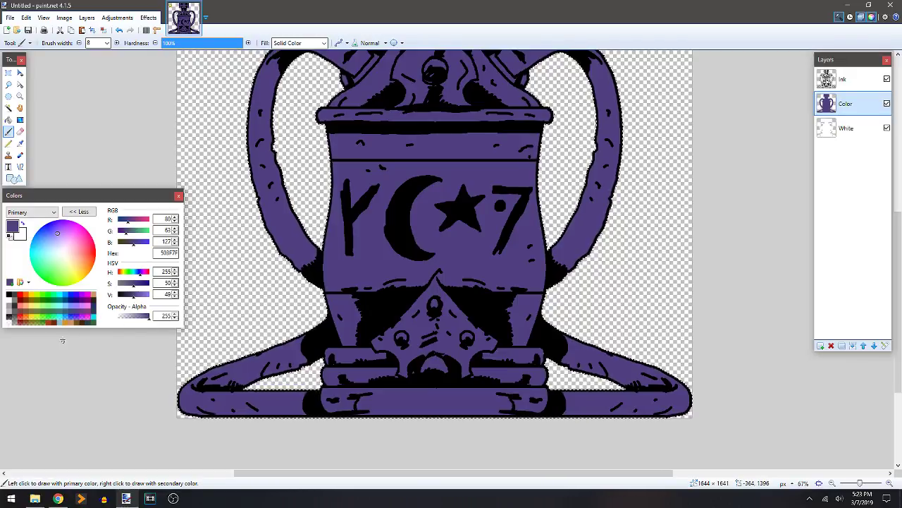
pyautogui.click(26, 305)
pyautogui.scroll(3, 302, 221)
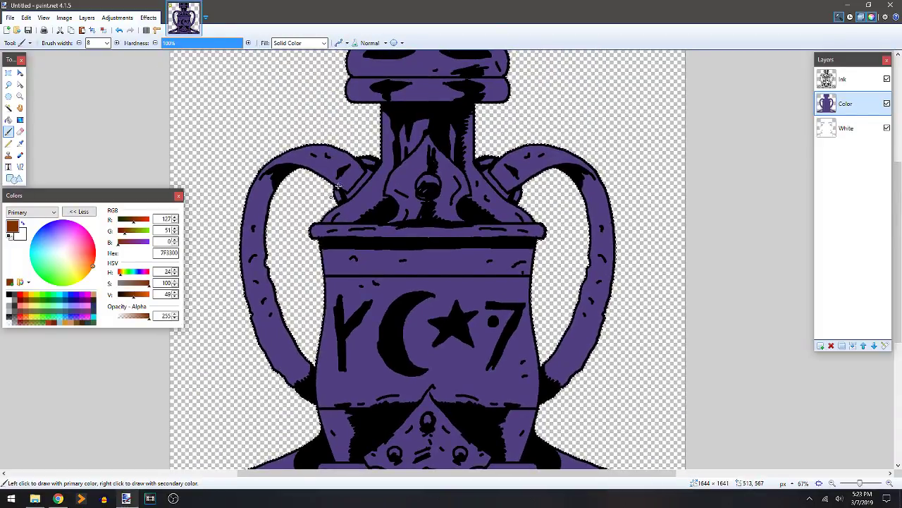
pyautogui.scroll(3, 320, 168)
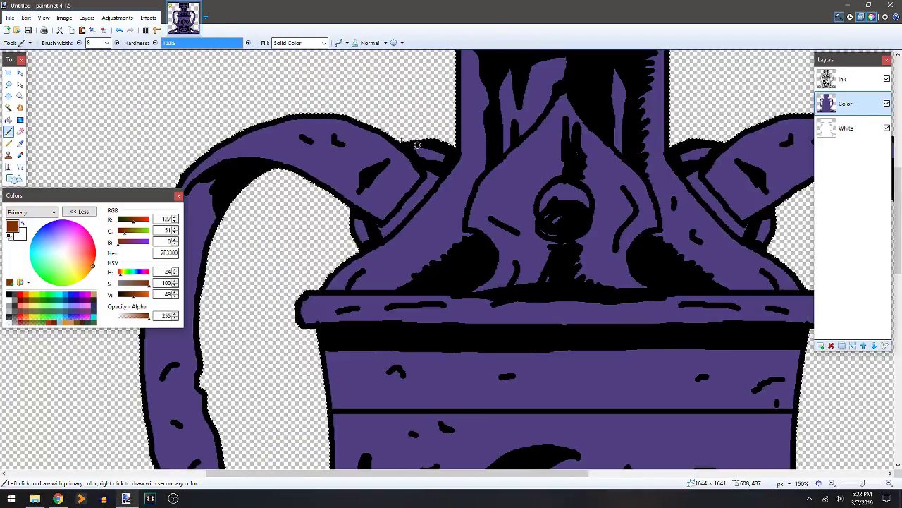
pyautogui.moveTo(403, 142)
pyautogui.mouseDown()
pyautogui.moveTo(423, 173)
pyautogui.moveTo(418, 182)
pyautogui.mouseUp()
pyautogui.moveTo(392, 210)
pyautogui.mouseDown()
pyautogui.moveTo(381, 218)
pyautogui.moveTo(353, 209)
pyautogui.mouseUp()
pyautogui.moveTo(206, 397); pyautogui.dragTo(332, 212)
# Paint the brown boundaries around the bottle's lower left side, and fill the left handle and left base strap with brown 7F3300.
pyautogui.scroll(-3, 358, 194)
pyautogui.hscroll(1, 408, 217)
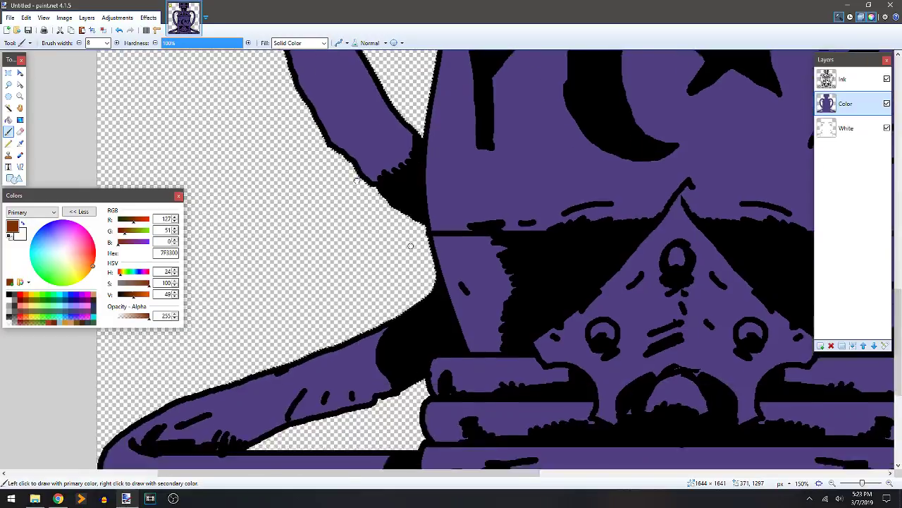
pyautogui.scroll(-3, 410, 239)
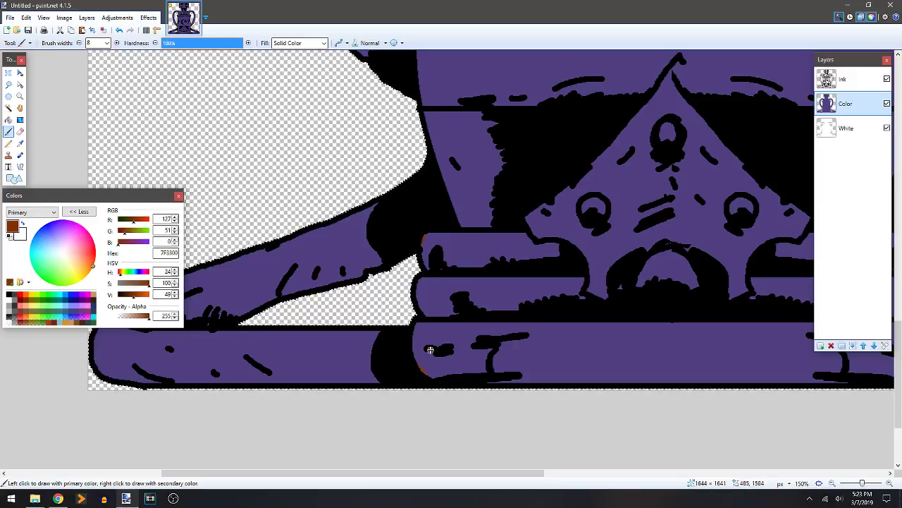
pyautogui.scroll(-2, 427, 356)
pyautogui.press('f')
pyautogui.click(384, 169)
pyautogui.click(392, 302)
# Paint brown boundary lines where the right handle and the right base strap meet the bottle.
pyautogui.scroll(3, 477, 238)
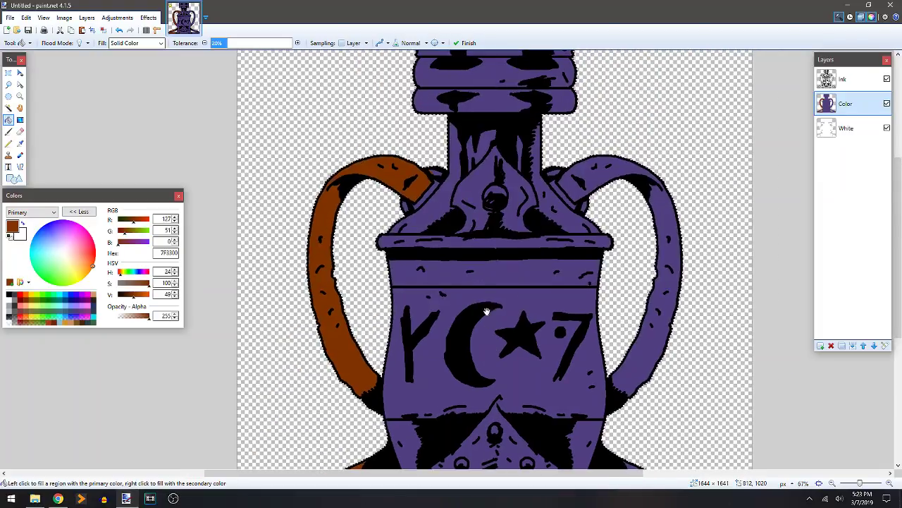
pyautogui.moveTo(476, 310); pyautogui.dragTo(410, 170)
pyautogui.press('b')
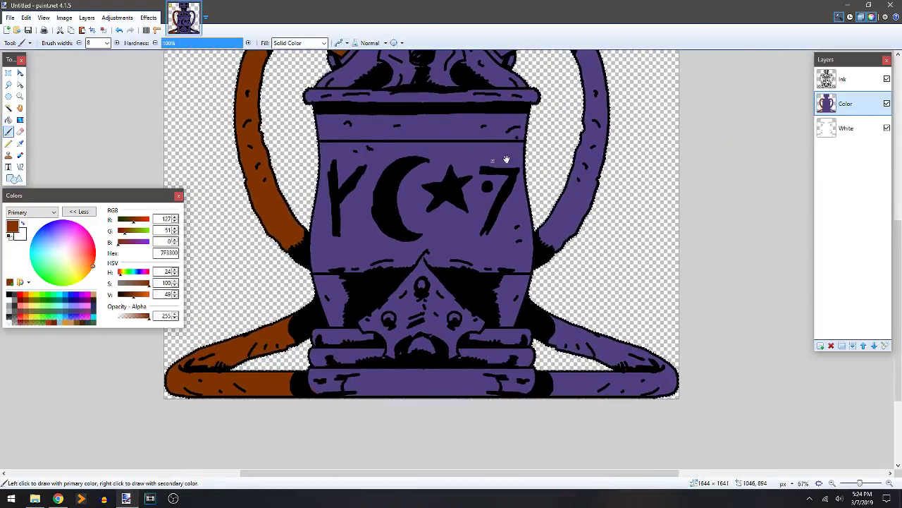
pyautogui.moveTo(499, 162); pyautogui.dragTo(456, 268)
pyautogui.scroll(5, 391, 220)
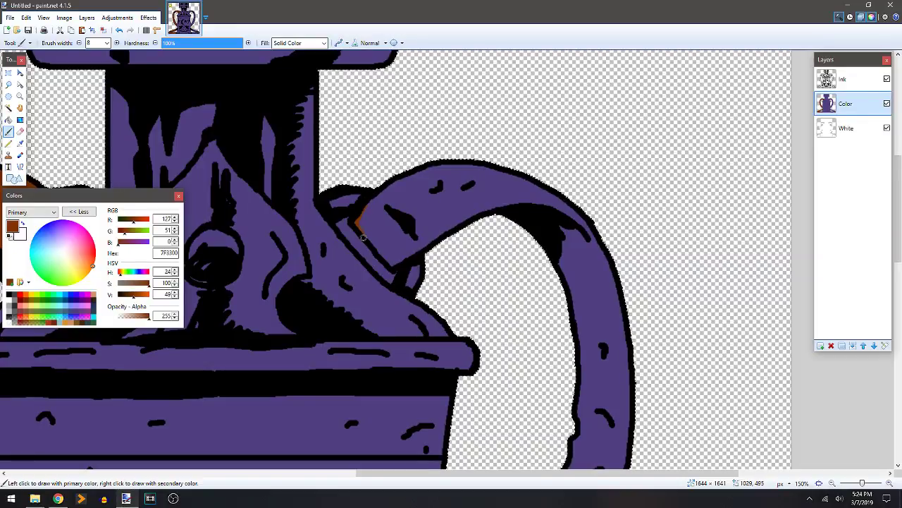
pyautogui.moveTo(363, 237); pyautogui.dragTo(384, 265)
pyautogui.scroll(-10, 447, 249)
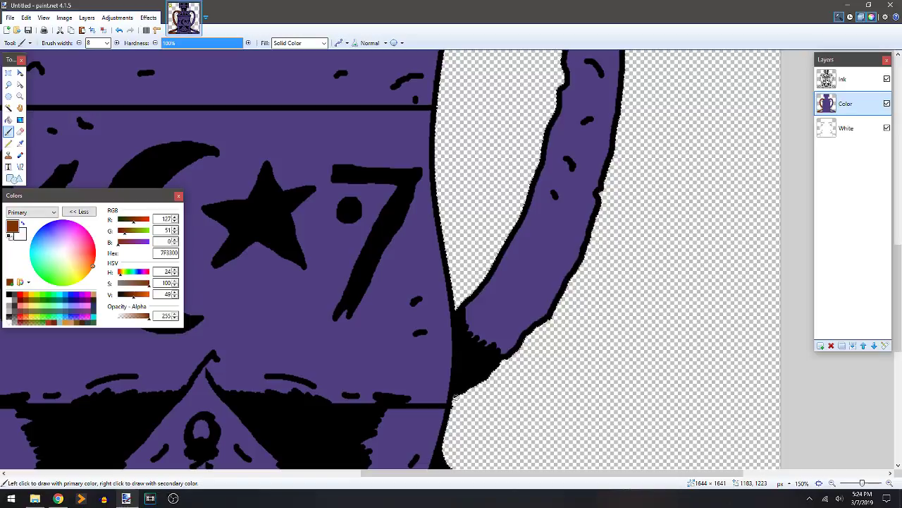
pyautogui.scroll(-10, 464, 327)
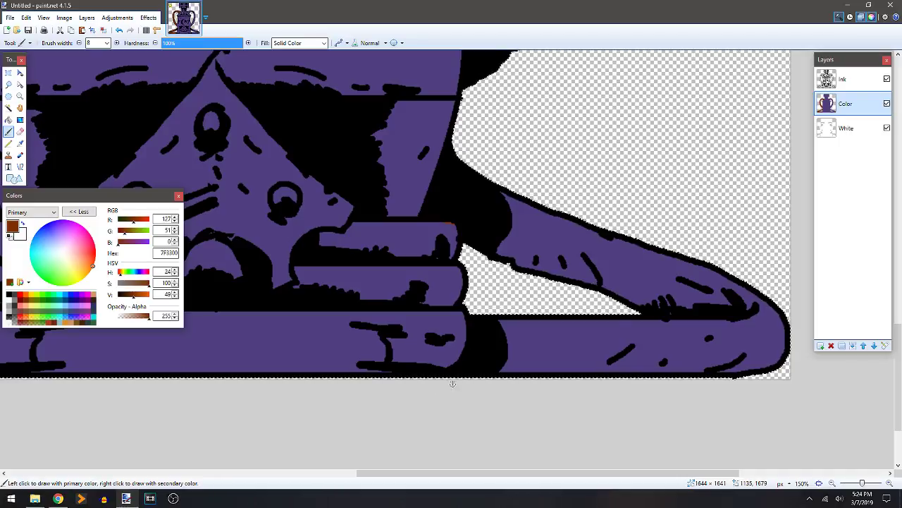
# Fill the right base strap and the right handle with brown 7F3300.
pyautogui.press('f')
pyautogui.click(644, 274)
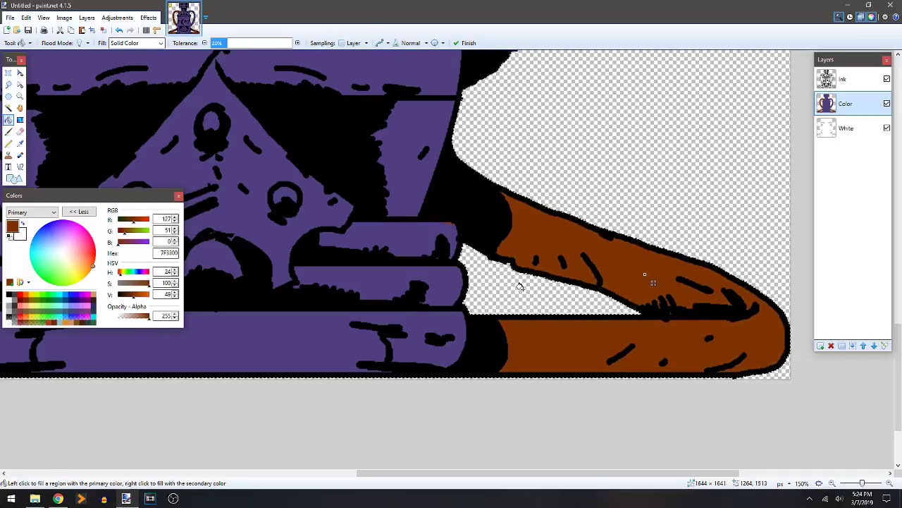
pyautogui.scroll(-3, 520, 286)
pyautogui.moveTo(499, 183); pyautogui.dragTo(444, 259)
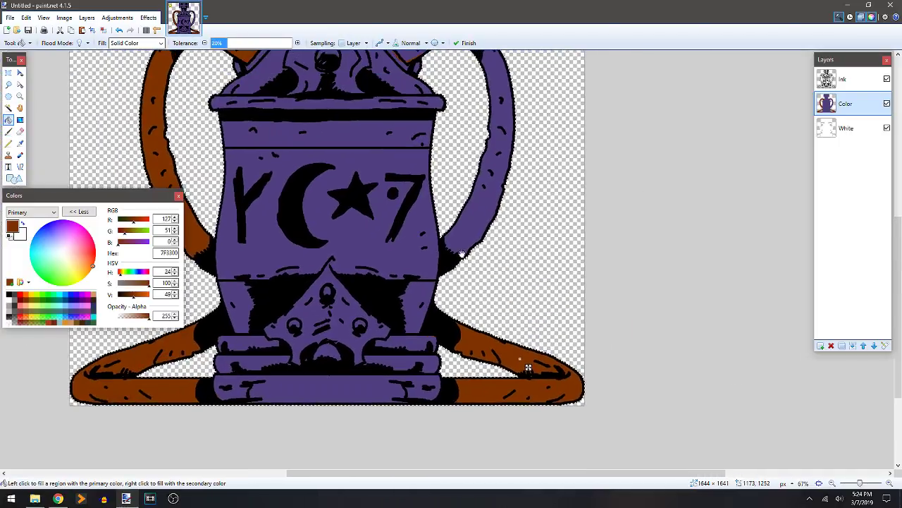
pyautogui.click(483, 211)
pyautogui.moveTo(410, 156); pyautogui.dragTo(471, 267)
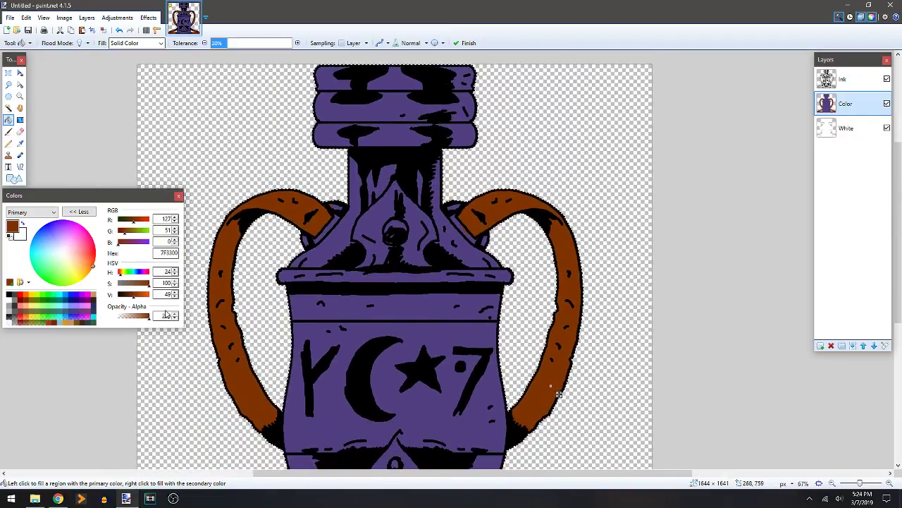
# Choose orange D88F29, keeping the handles brown, and fill the stacked rings at the bottle's top with it.
pyautogui.click(66, 323)
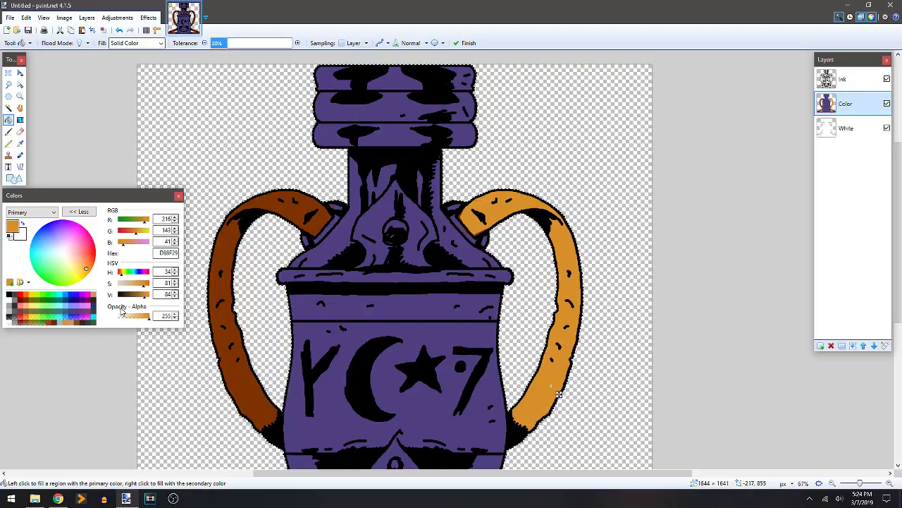
pyautogui.click(26, 302)
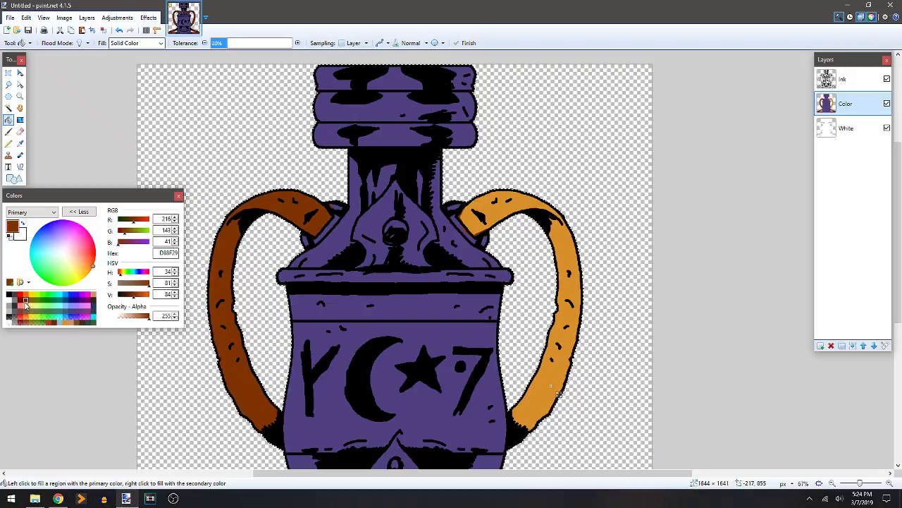
pyautogui.click(65, 323)
pyautogui.press('b')
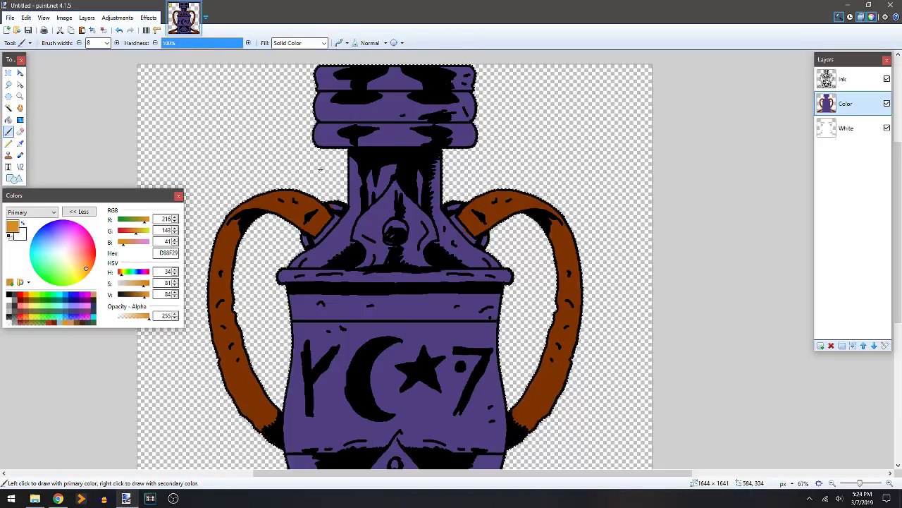
pyautogui.scroll(-1, 321, 170)
pyautogui.scroll(3, 321, 169)
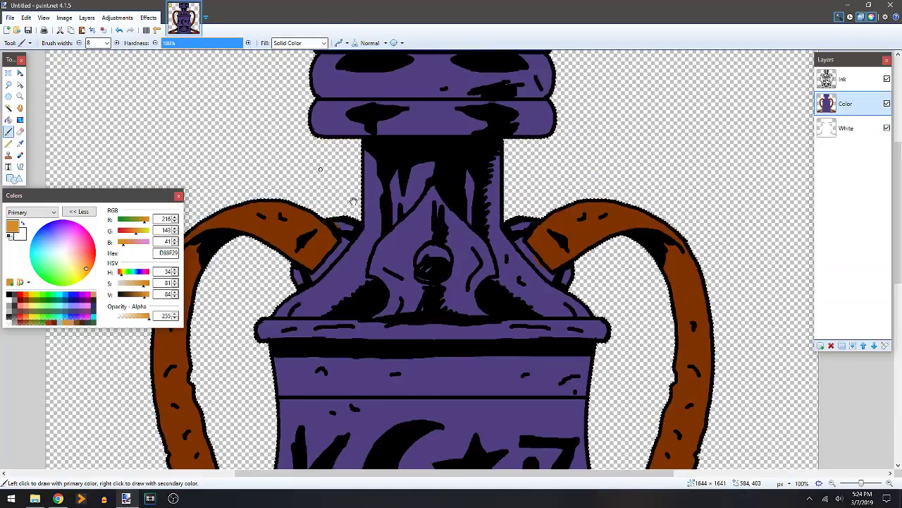
pyautogui.scroll(-1, 285, 220)
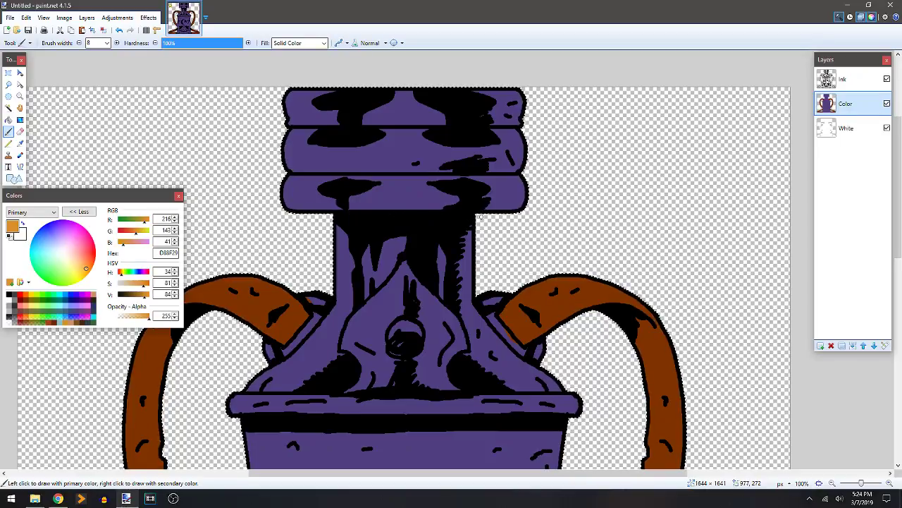
pyautogui.press('g')
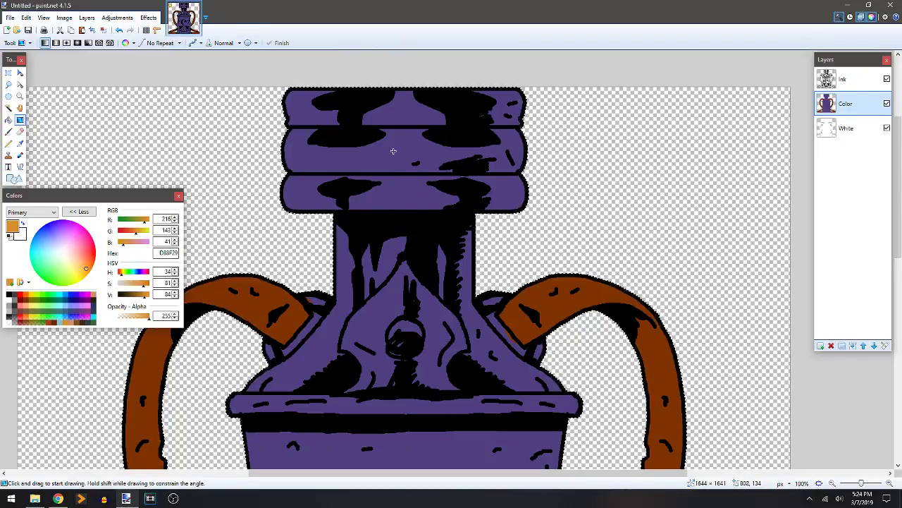
pyautogui.press('f')
pyautogui.click(388, 153)
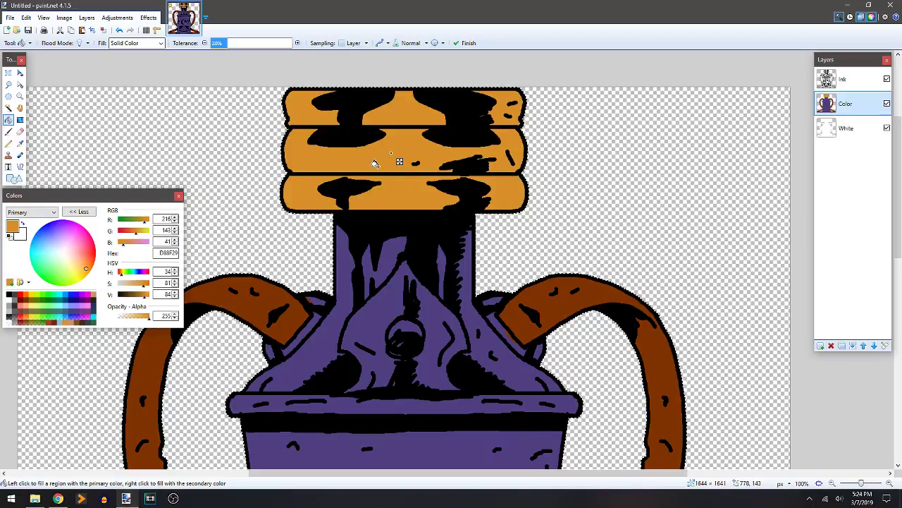
# Trace the borders of the pointed neck ornament and the rim below it in orange D88F29 with the Paintbrush.
pyautogui.press('b')
pyautogui.scroll(-4, 409, 247)
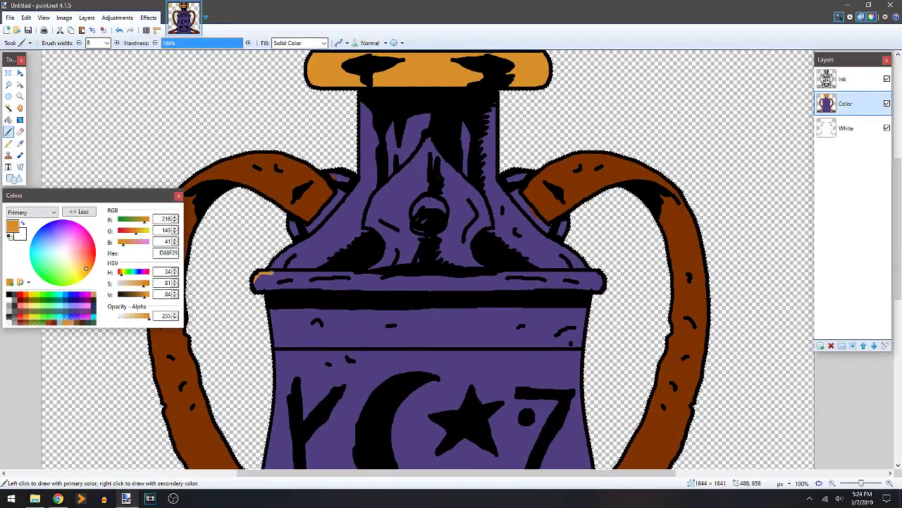
pyautogui.moveTo(275, 272); pyautogui.dragTo(314, 272)
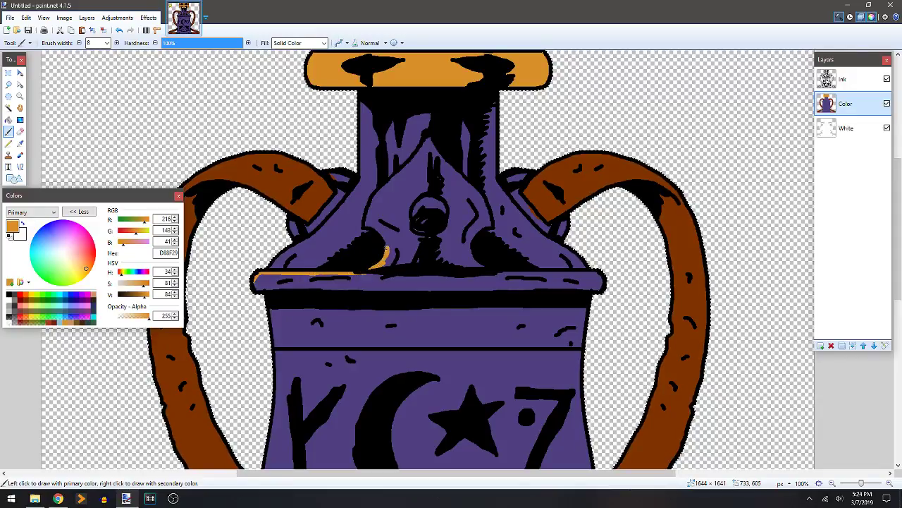
pyautogui.moveTo(387, 246); pyautogui.dragTo(385, 240)
pyautogui.moveTo(372, 206); pyautogui.dragTo(377, 195)
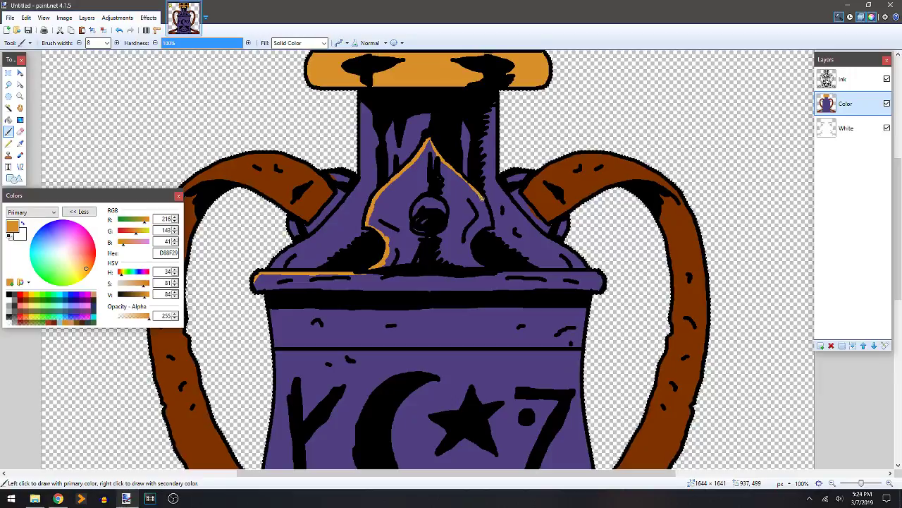
pyautogui.moveTo(485, 204); pyautogui.dragTo(489, 226)
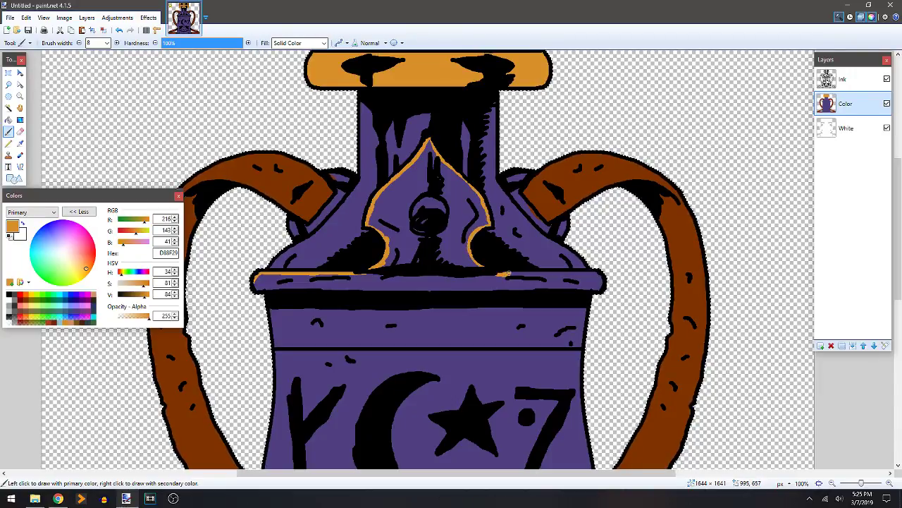
pyautogui.moveTo(511, 274); pyautogui.dragTo(540, 274)
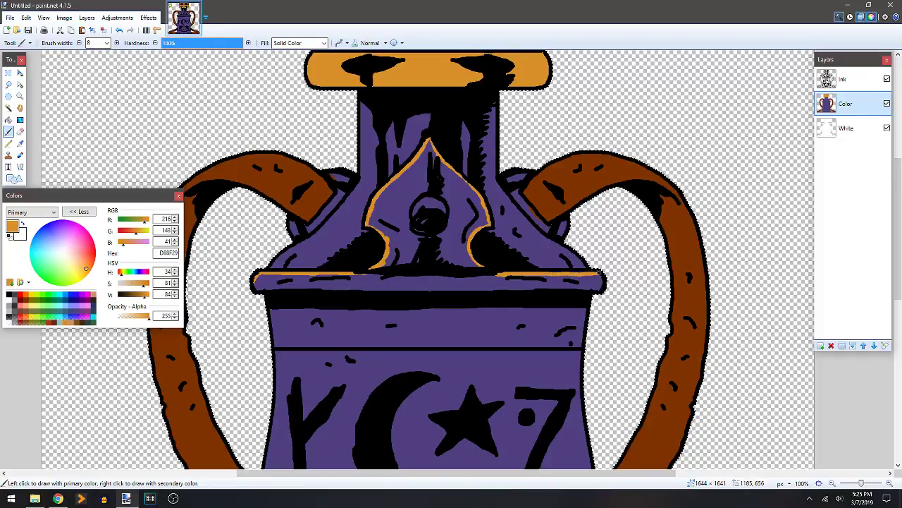
pyautogui.moveTo(597, 289); pyautogui.dragTo(423, 291)
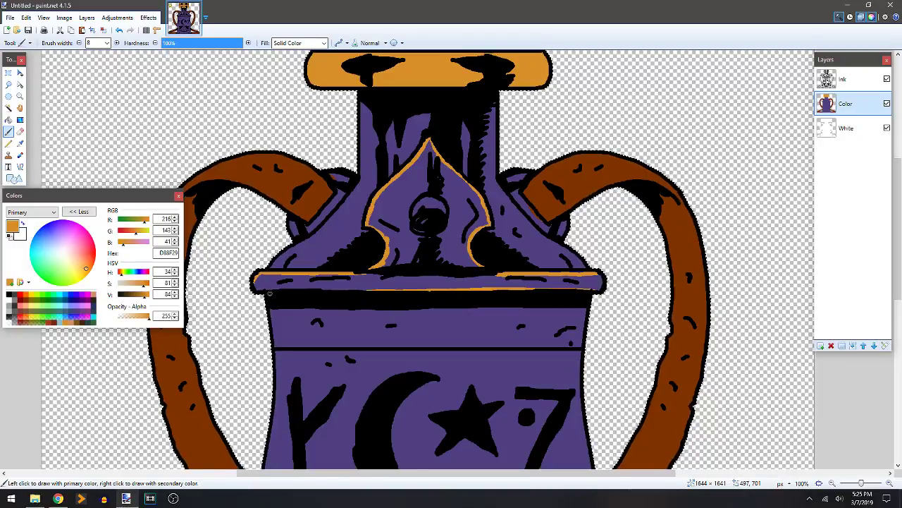
# Fill the pointed neck ornament and the rim with orange D88F29 and touch up their edges with the Paintbrush.
pyautogui.press('f')
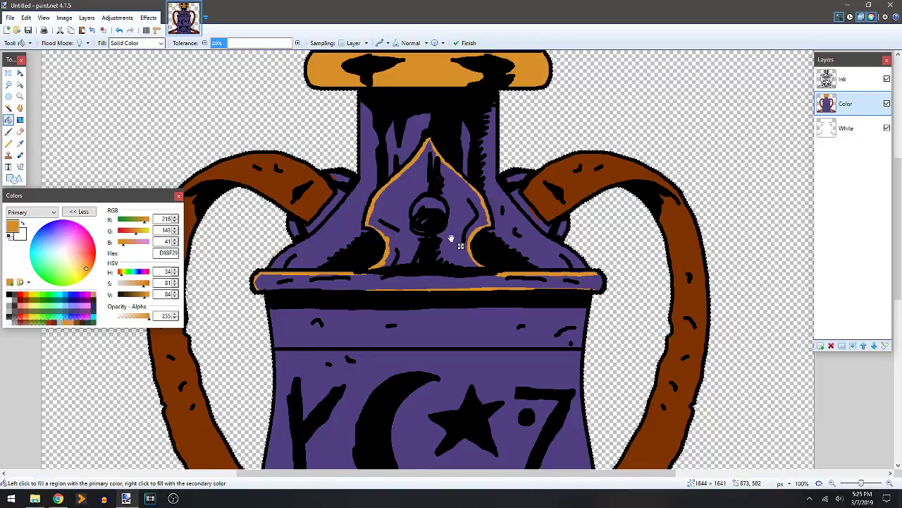
pyautogui.click(452, 237)
pyautogui.press('b')
pyautogui.scroll(1, 490, 262)
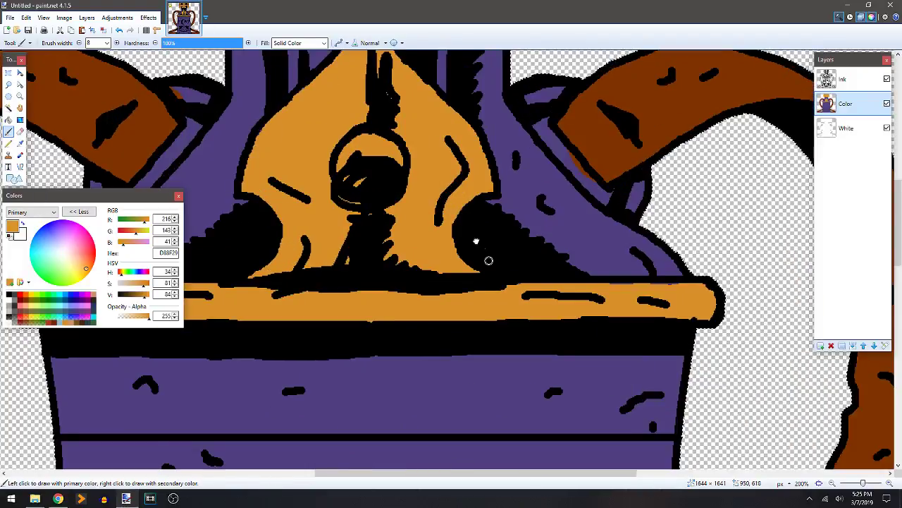
pyautogui.moveTo(544, 271); pyautogui.dragTo(453, 232)
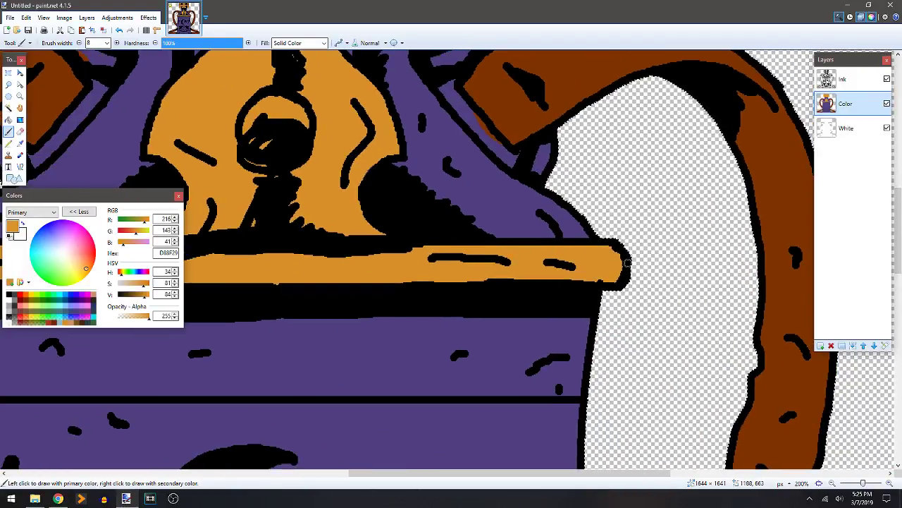
pyautogui.moveTo(426, 297); pyautogui.dragTo(522, 388)
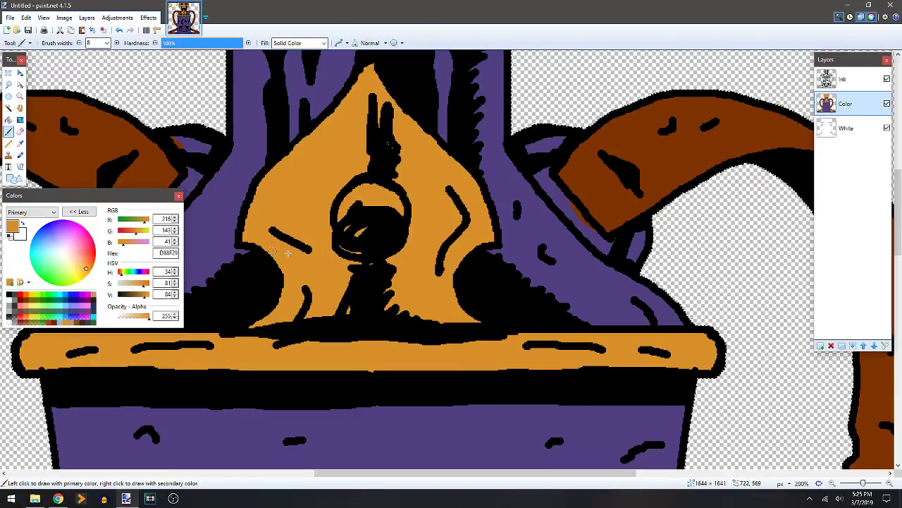
# Trace the triangular base ornament and the top base ring in orange D88F29, and fill the ornament and all base rings with it.
pyautogui.moveTo(331, 295)
pyautogui.mouseDown()
pyautogui.moveTo(514, 238)
pyautogui.moveTo(512, 266)
pyautogui.moveTo(460, 333)
pyautogui.moveTo(438, 282)
pyautogui.moveTo(402, 313)
pyautogui.mouseUp()
pyautogui.scroll(-6, 307, 252)
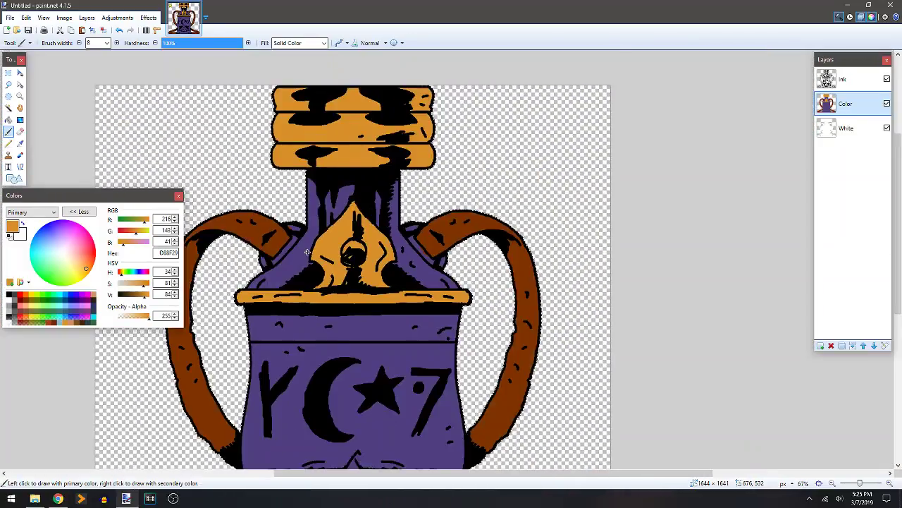
pyautogui.scroll(3, 412, 217)
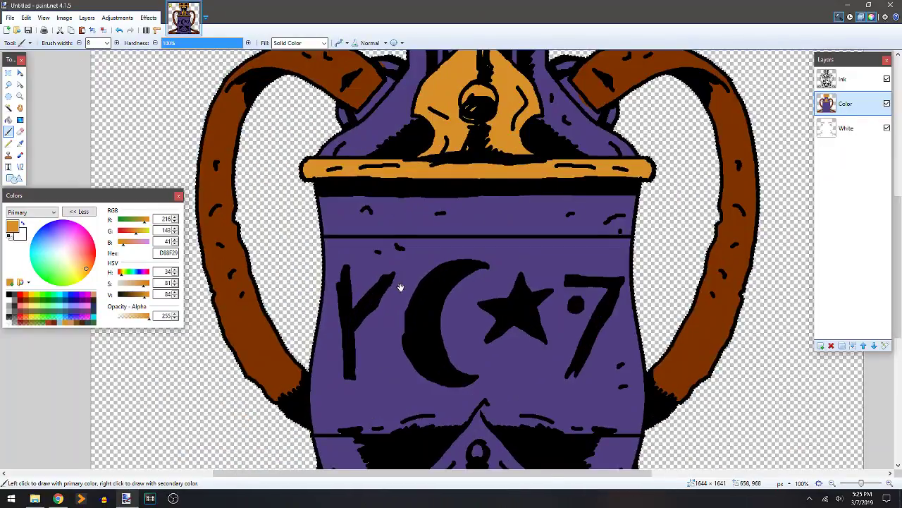
pyautogui.moveTo(400, 287); pyautogui.dragTo(394, 122)
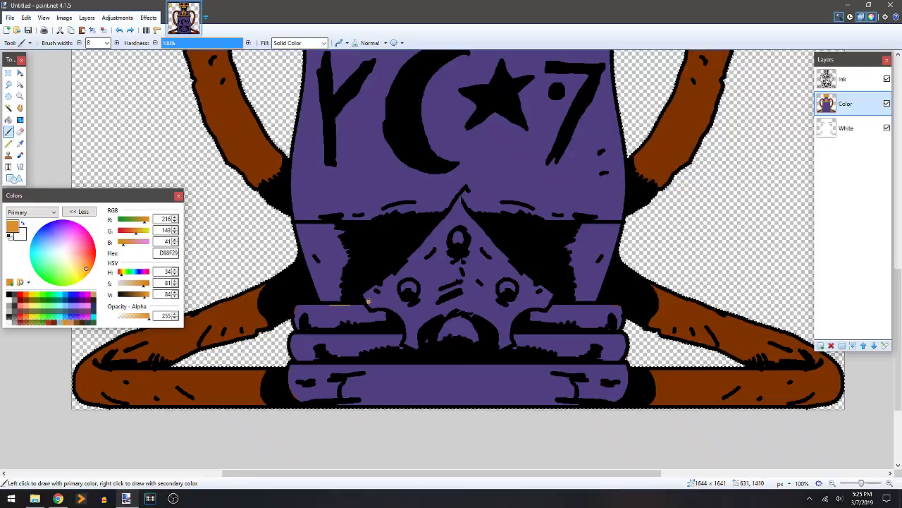
pyautogui.moveTo(326, 304)
pyautogui.mouseDown()
pyautogui.moveTo(352, 304)
pyautogui.moveTo(395, 270)
pyautogui.mouseUp()
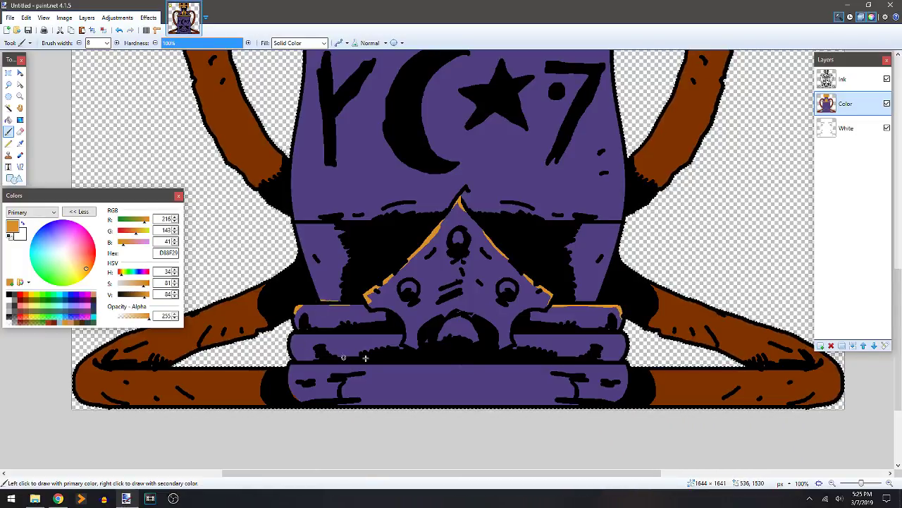
pyautogui.press('f')
pyautogui.click(358, 344)
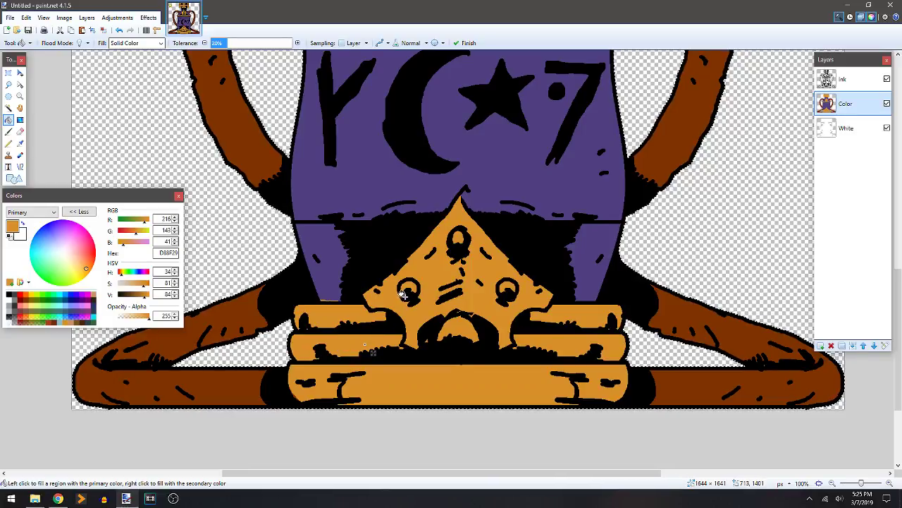
# Pick the body's purple 503F7F and paint over the stray orange beneath the left panel above the base rings.
pyautogui.press('k')
pyautogui.click(322, 251)
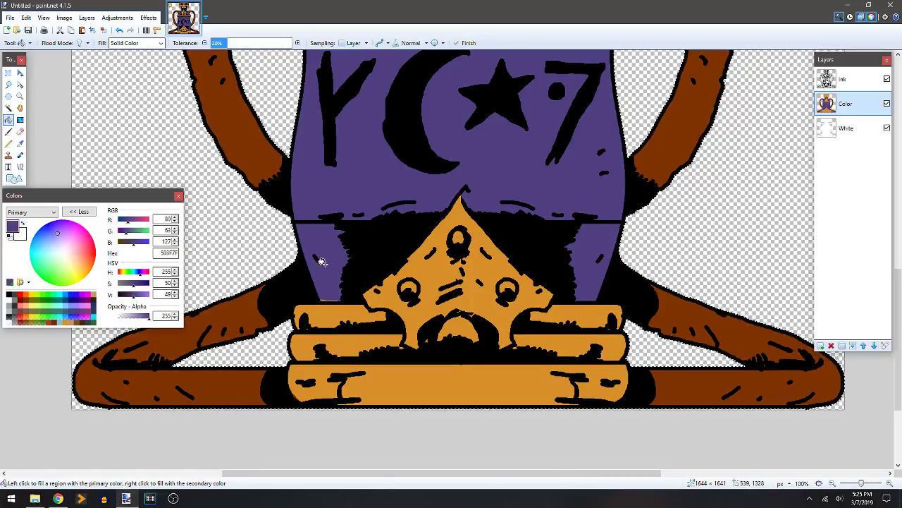
pyautogui.press('b')
pyautogui.scroll(2, 278, 294)
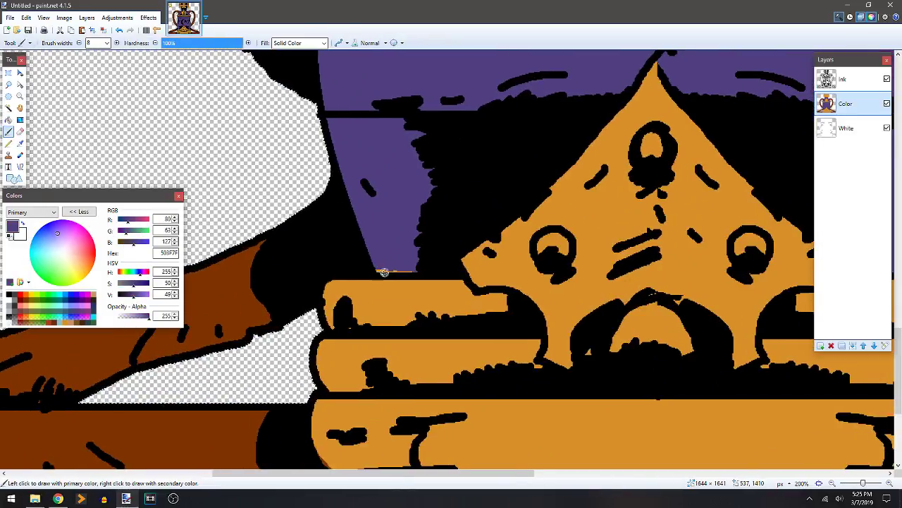
pyautogui.moveTo(383, 273)
pyautogui.mouseDown()
pyautogui.moveTo(375, 272)
pyautogui.moveTo(416, 270)
pyautogui.mouseUp()
# Pick orange D88F29 from the base and touch up the left end of the lowest base ring with the Paintbrush.
pyautogui.moveTo(730, 153)
pyautogui.mouseDown()
pyautogui.moveTo(562, 208)
pyautogui.moveTo(399, 223)
pyautogui.mouseUp()
pyautogui.scroll(4, 423, 247)
pyautogui.hscroll(-3, 423, 247)
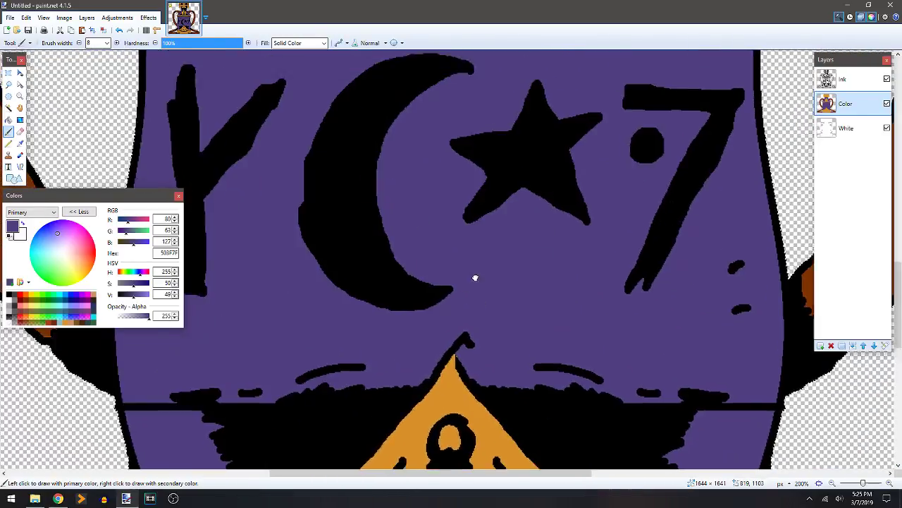
pyautogui.moveTo(455, 274); pyautogui.dragTo(352, 63)
pyautogui.moveTo(483, 456); pyautogui.dragTo(625, 194)
pyautogui.moveTo(416, 298); pyautogui.dragTo(505, 247)
pyautogui.press('k')
pyautogui.click(338, 396)
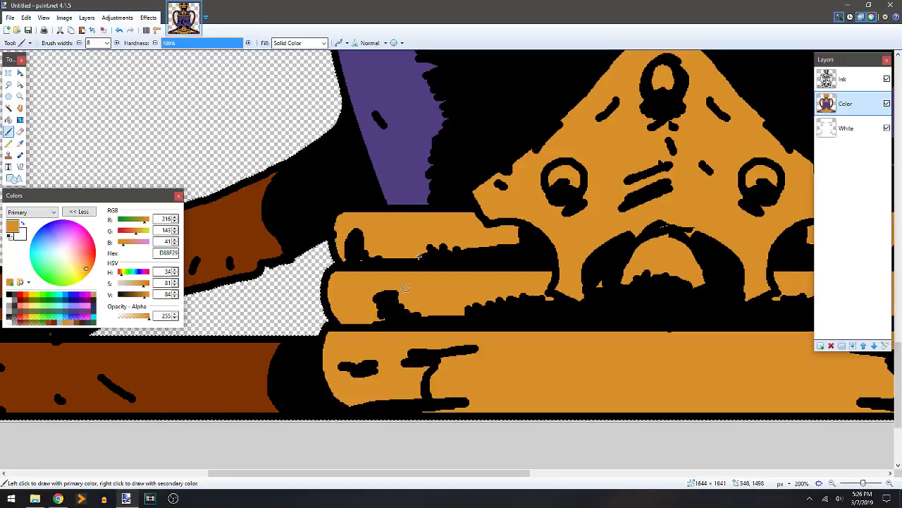
# Pick purple 503F7F and paint over the stray brown at the left handle's mount, undoing the stray stroke across the neck ornament.
pyautogui.press('k')
pyautogui.click(413, 151)
pyautogui.scroll(3, 414, 236)
pyautogui.hscroll(1, 414, 236)
pyautogui.scroll(10, 414, 236)
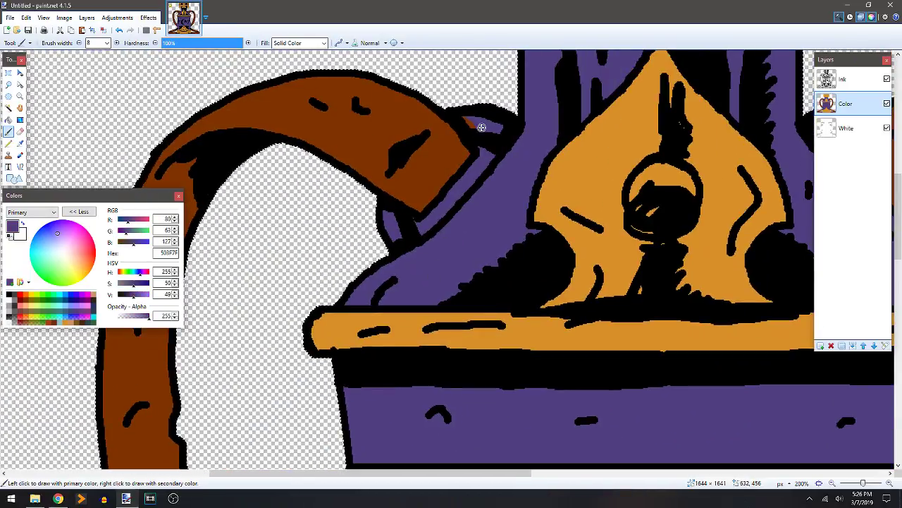
pyautogui.moveTo(482, 127); pyautogui.dragTo(468, 121)
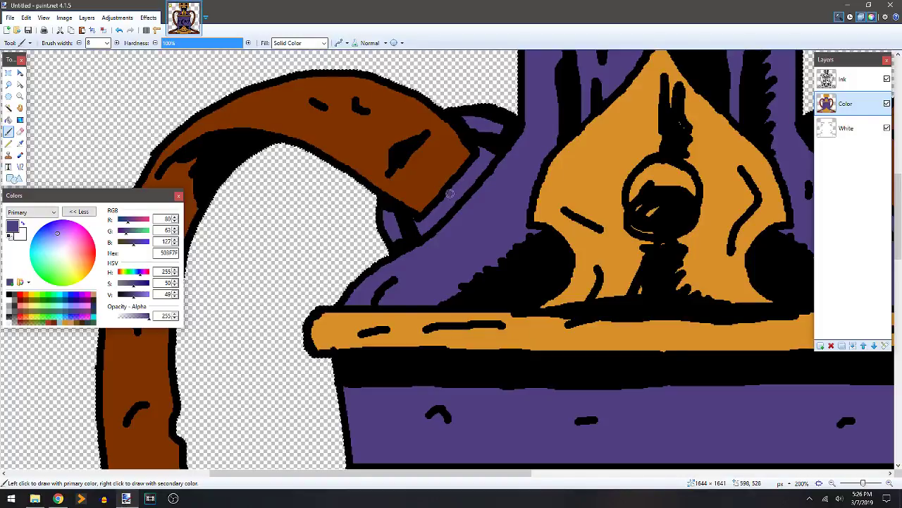
pyautogui.moveTo(568, 198); pyautogui.dragTo(538, 208)
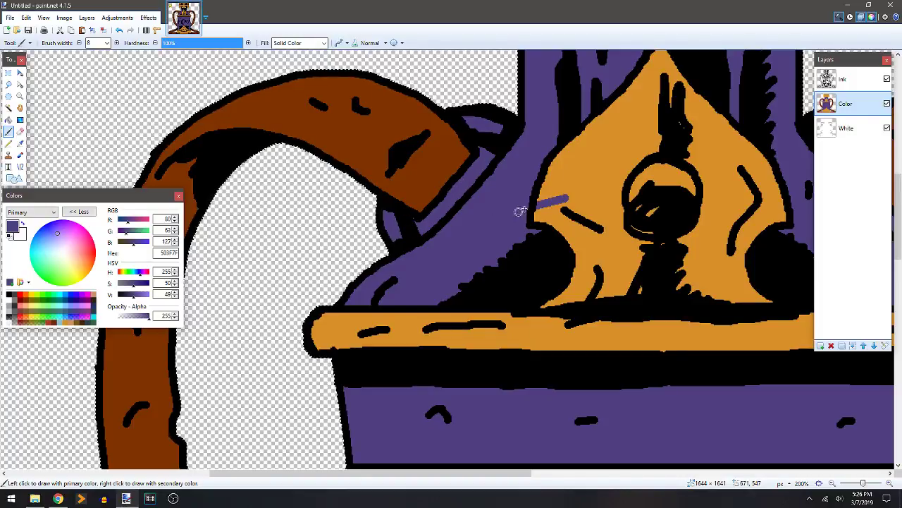
pyautogui.hotkey('ctrl', 'z')
# Paint over the stray brown along the end of the right handle with purple 503F7F.
pyautogui.hscroll(10, 486, 218)
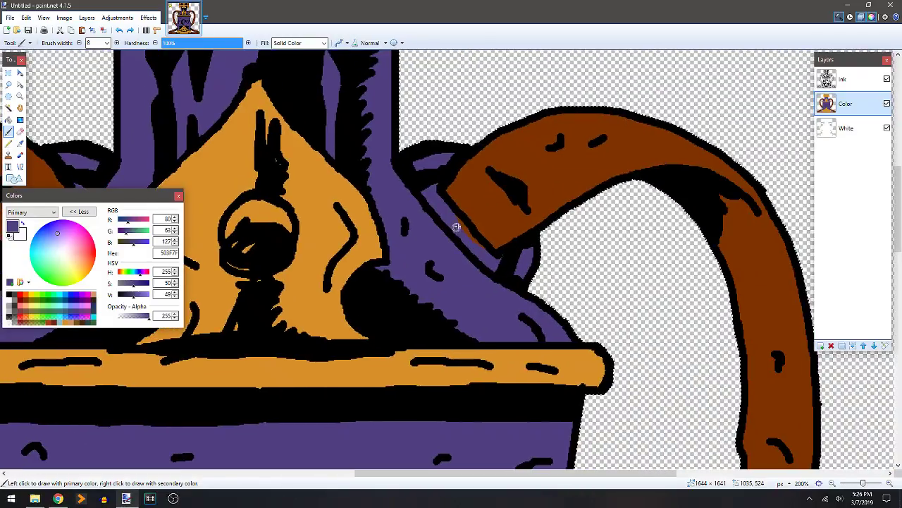
pyautogui.moveTo(456, 216); pyautogui.dragTo(477, 242)
pyautogui.press('space')
pyautogui.moveTo(443, 215); pyautogui.dragTo(508, 273)
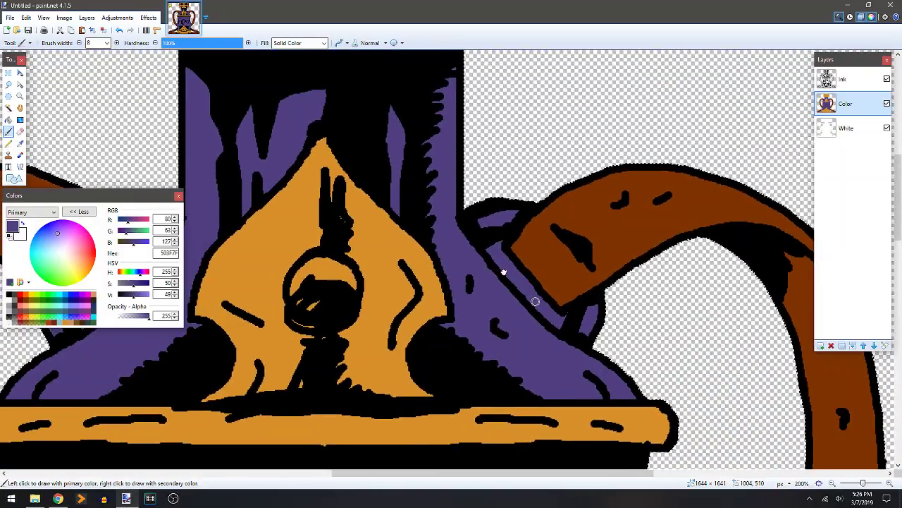
# Choose light blue 8BBEC6 and paint both visible parts of the left handle's metal ring with the Paintbrush.
pyautogui.hscroll(-4, 500, 247)
pyautogui.scroll(3, 493, 226)
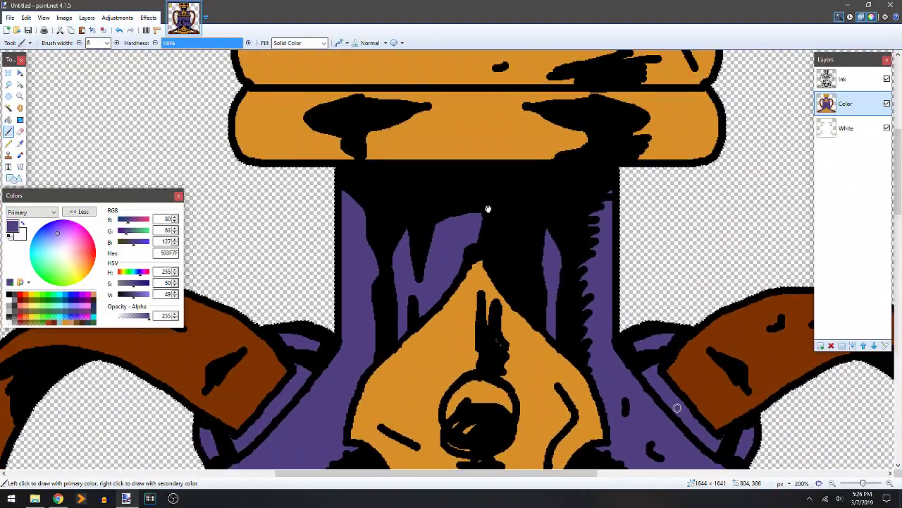
pyautogui.moveTo(489, 205); pyautogui.dragTo(510, 152)
pyautogui.scroll(-2, 347, 289)
pyautogui.hscroll(-3, 348, 289)
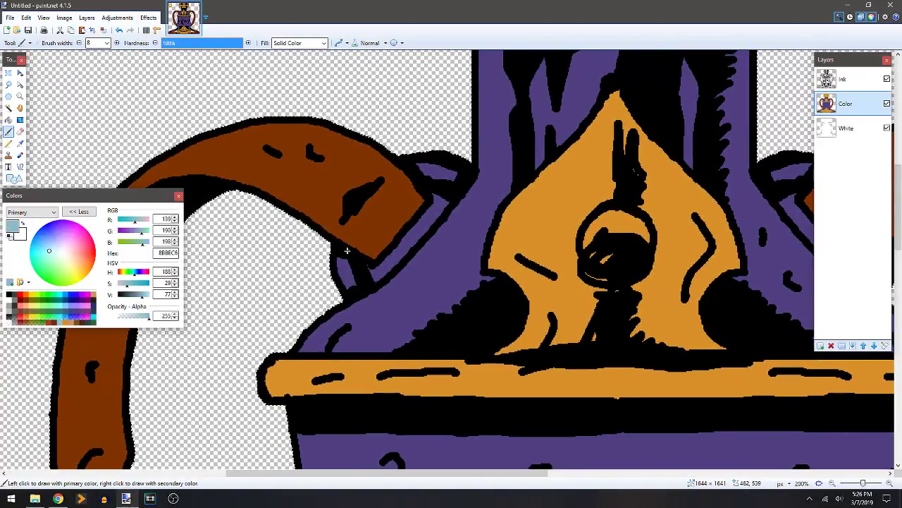
pyautogui.moveTo(337, 255)
pyautogui.mouseDown()
pyautogui.moveTo(351, 292)
pyautogui.moveTo(344, 263)
pyautogui.mouseUp()
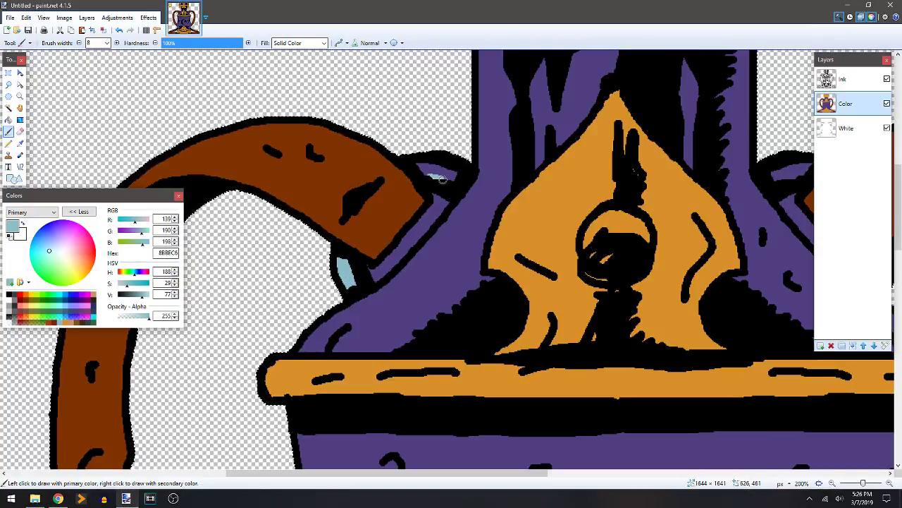
pyautogui.moveTo(444, 170); pyautogui.dragTo(420, 164)
# Paint both visible parts of the right handle's metal ring in light blue 8BBEC6.
pyautogui.moveTo(527, 204); pyautogui.dragTo(239, 183)
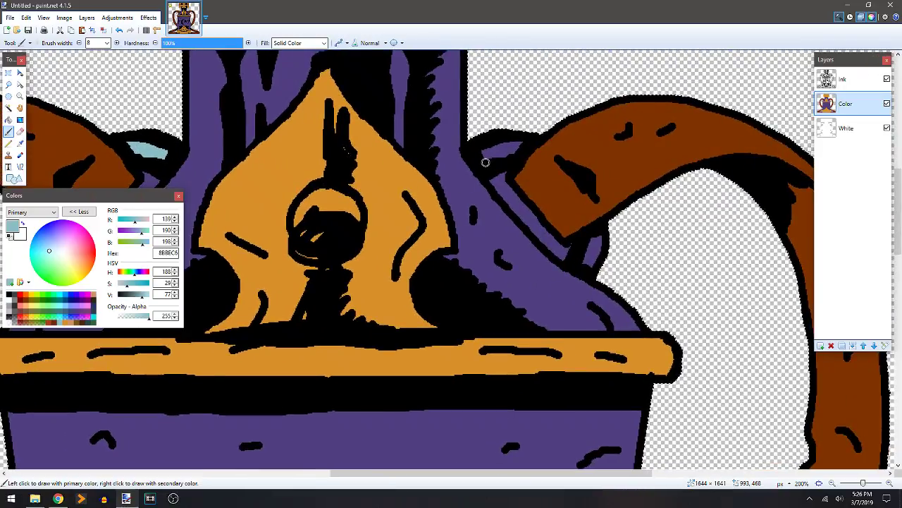
pyautogui.moveTo(486, 156)
pyautogui.mouseDown()
pyautogui.moveTo(522, 146)
pyautogui.moveTo(482, 154)
pyautogui.moveTo(495, 154)
pyautogui.mouseUp()
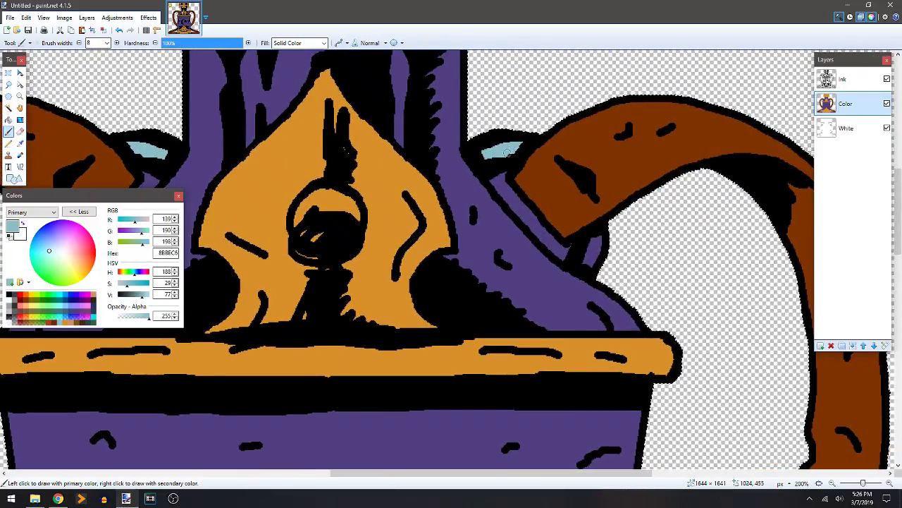
pyautogui.moveTo(585, 240)
pyautogui.mouseDown()
pyautogui.moveTo(589, 261)
pyautogui.moveTo(600, 234)
pyautogui.mouseUp()
# Select the narrow gaps between the handle ends and the bottle on the Ink layer with the Magic Wand, and delete them from the Color layer.
pyautogui.scroll(-5, 573, 230)
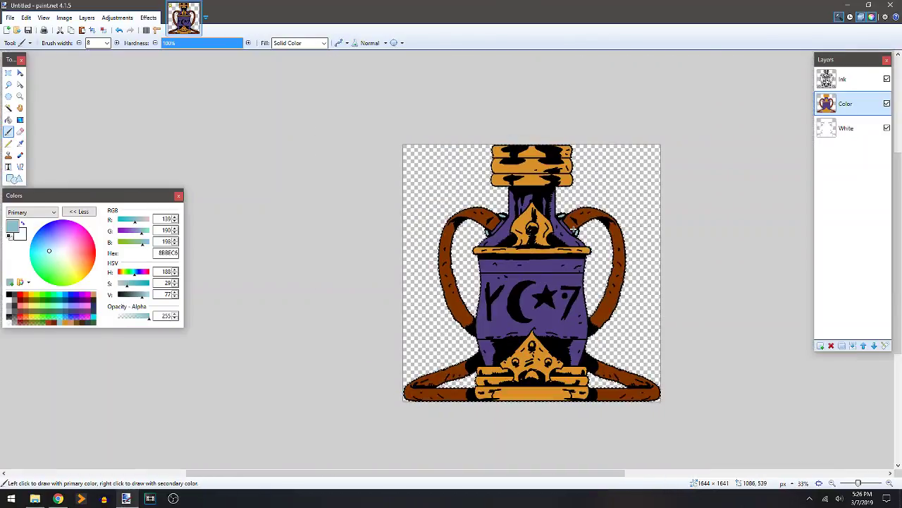
pyautogui.scroll(1, 575, 212)
pyautogui.scroll(1, 413, 215)
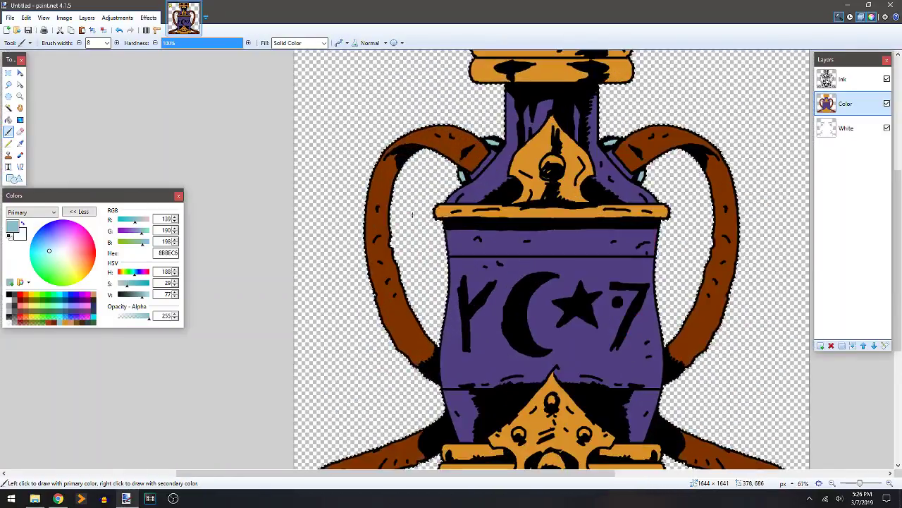
pyautogui.moveTo(505, 250); pyautogui.dragTo(417, 265)
pyautogui.scroll(3, 423, 310)
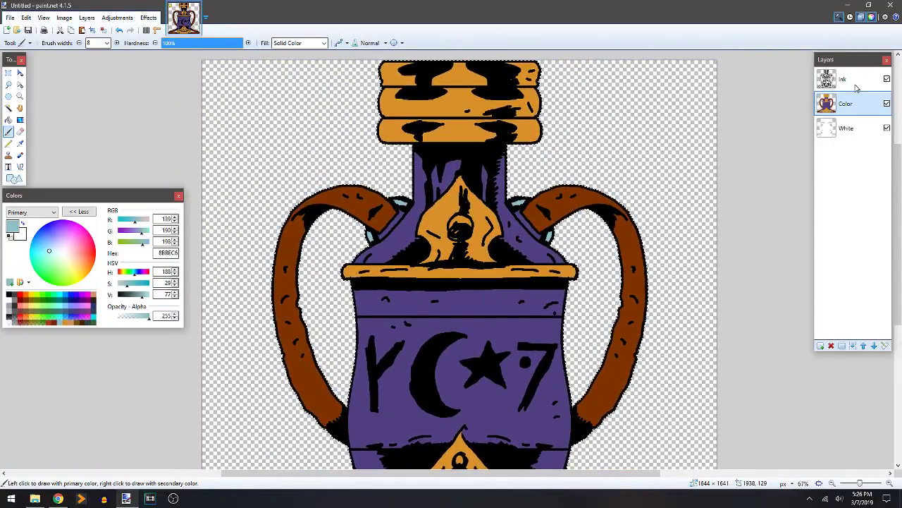
pyautogui.click(857, 88)
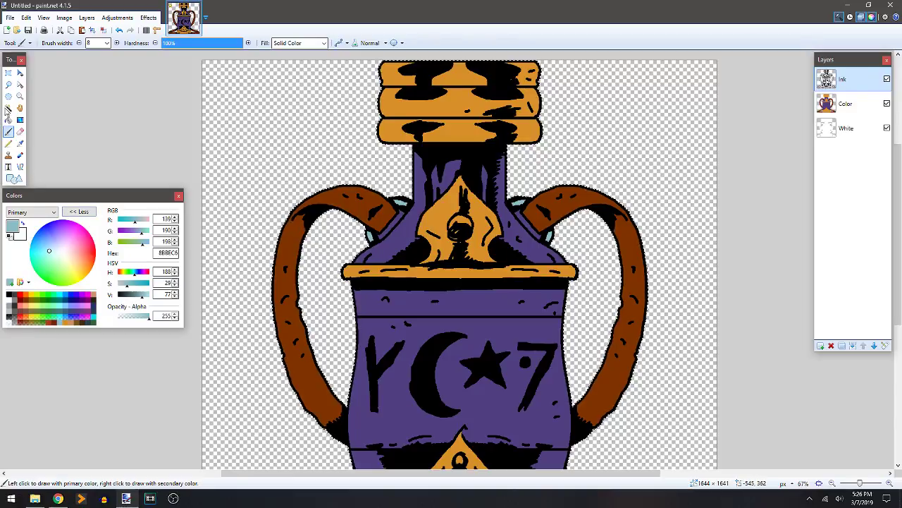
pyautogui.click(9, 107)
pyautogui.click(309, 210)
pyautogui.scroll(4, 309, 209)
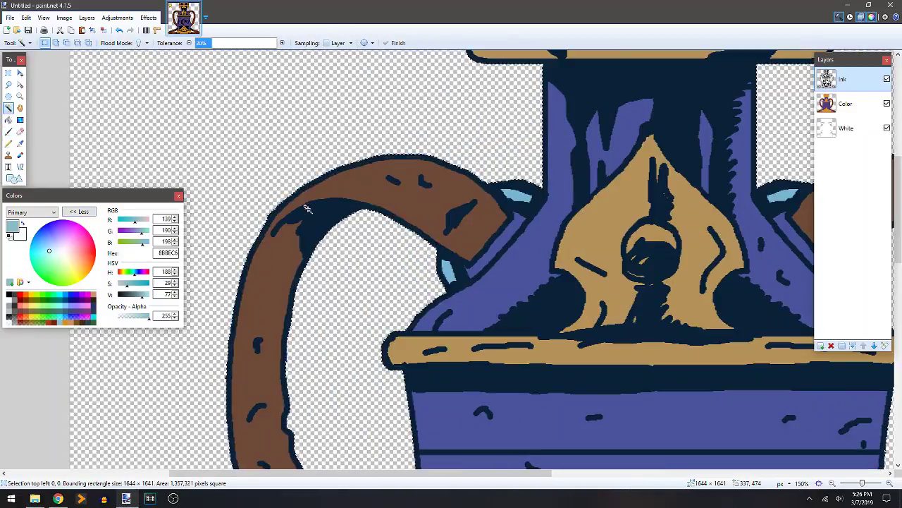
pyautogui.click(496, 250)
pyautogui.hscroll(5, 536, 247)
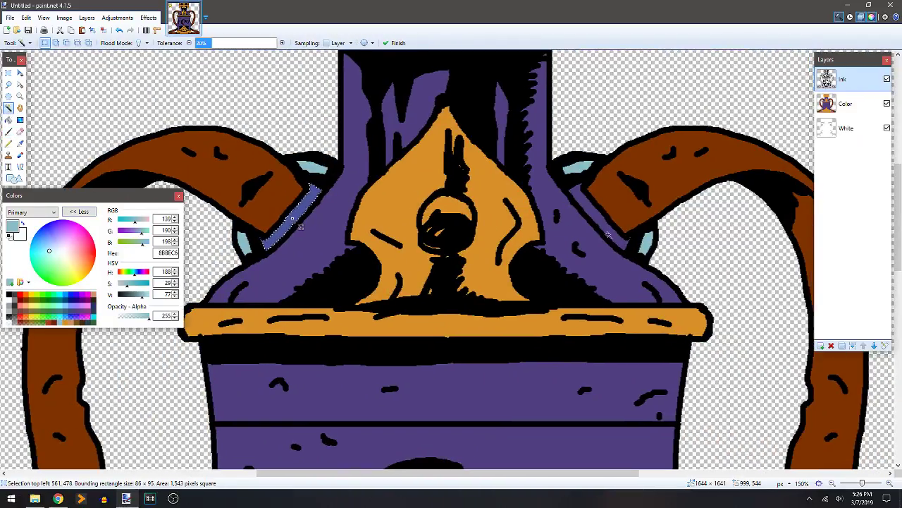
pyautogui.keyDown('ctrl'); pyautogui.click(595, 213); pyautogui.keyUp('ctrl')
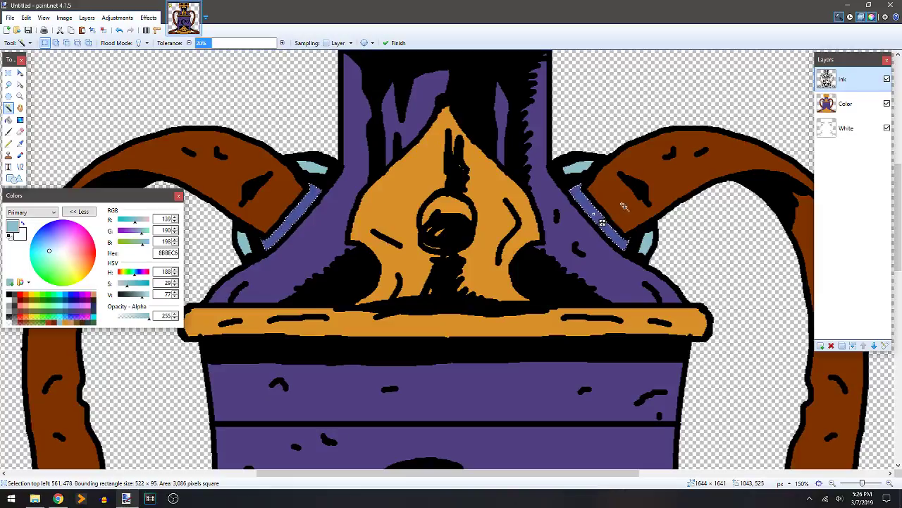
pyautogui.click(843, 110)
pyautogui.press('Delete')
pyautogui.hotkey('ctrl', 'd')
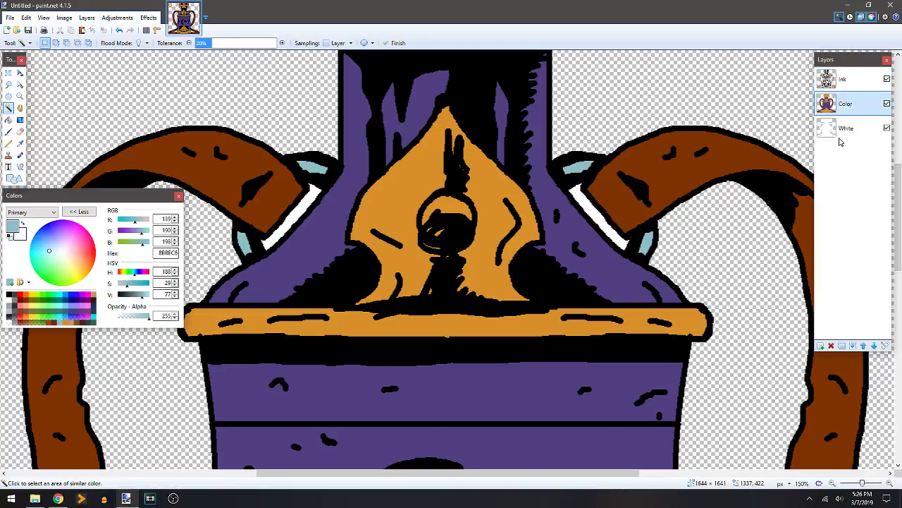
# Select the same two handle gaps on the Ink layer again and delete them from the White layer.
pyautogui.click(846, 134)
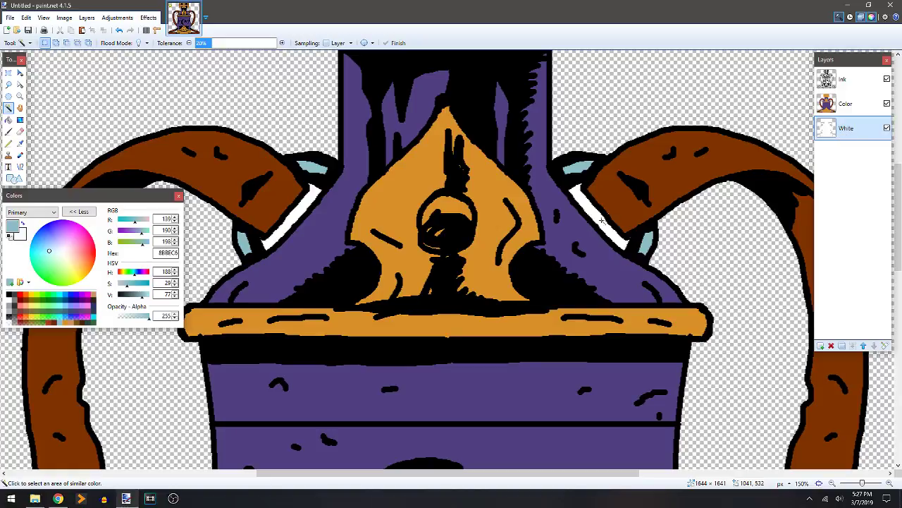
pyautogui.click(852, 84)
pyautogui.click(605, 229)
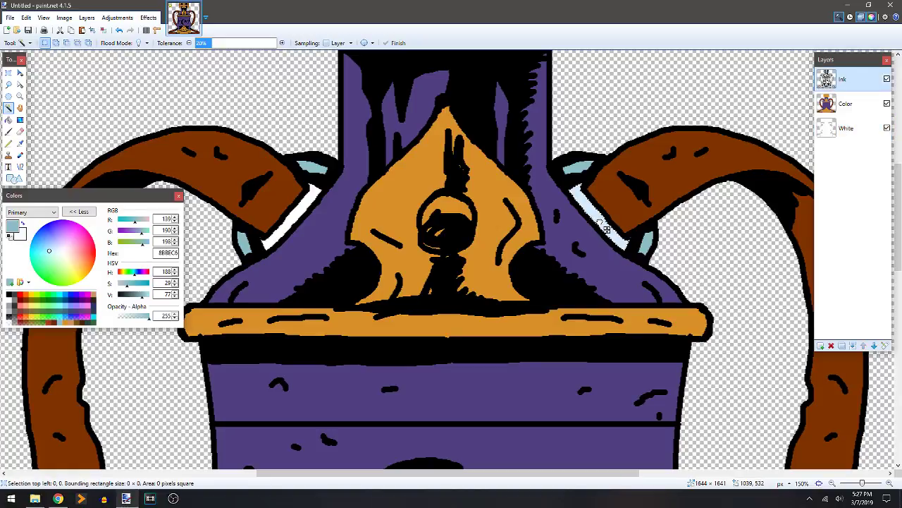
pyautogui.keyDown('ctrl'); pyautogui.click(295, 219); pyautogui.keyUp('ctrl')
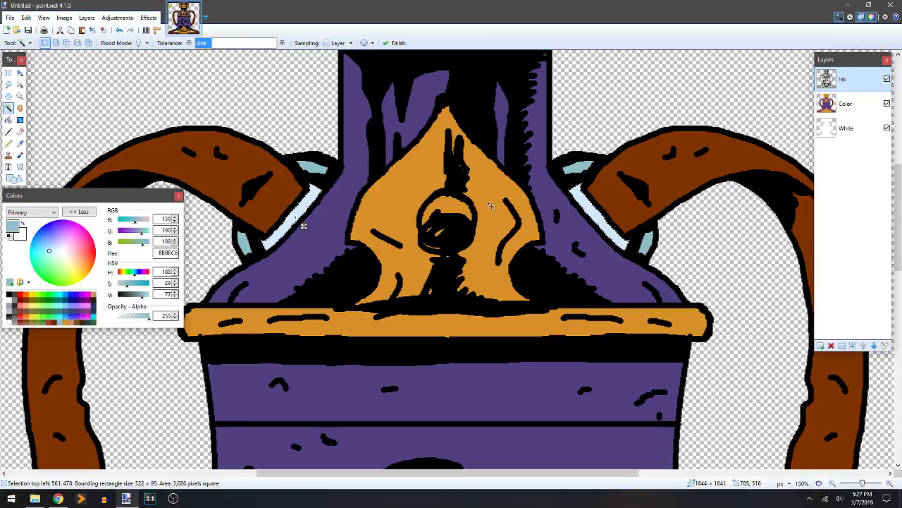
pyautogui.click(853, 132)
pyautogui.press('Delete')
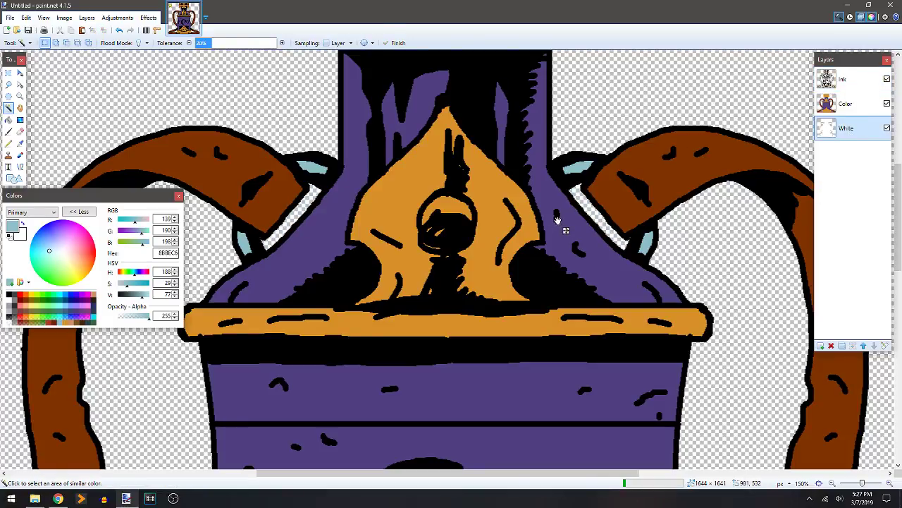
pyautogui.click(557, 224)
# On the Color layer, choose light grey C0C0C0 and paint along the bottom edge of the body band beneath the upper orange rim.
pyautogui.click(856, 113)
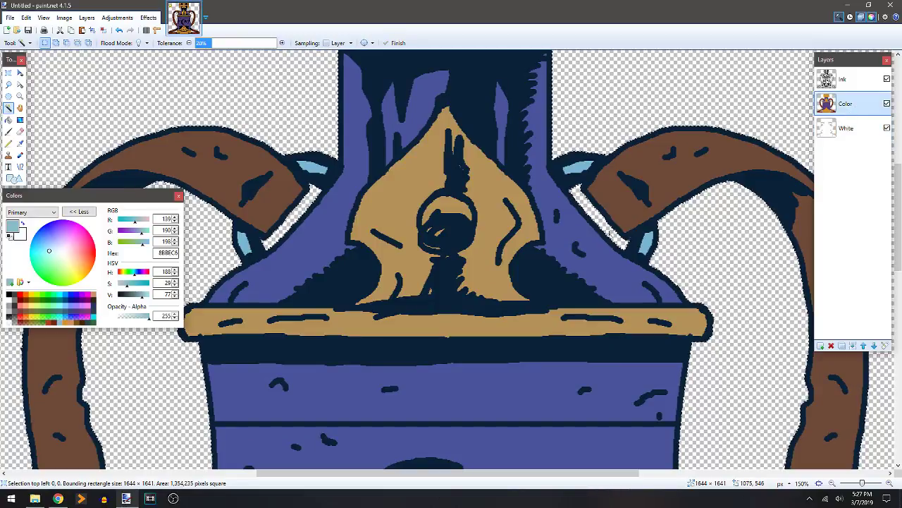
pyautogui.scroll(-5, 592, 227)
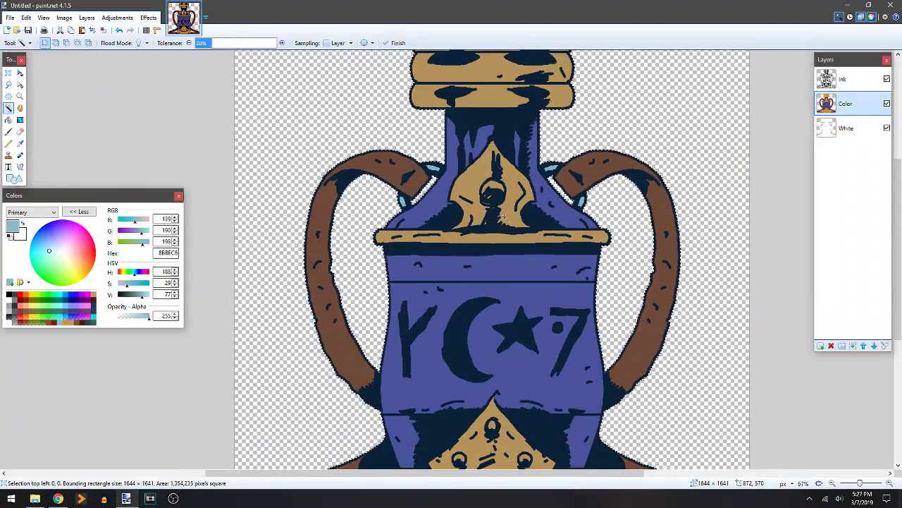
pyautogui.press('b')
pyautogui.scroll(3, 403, 232)
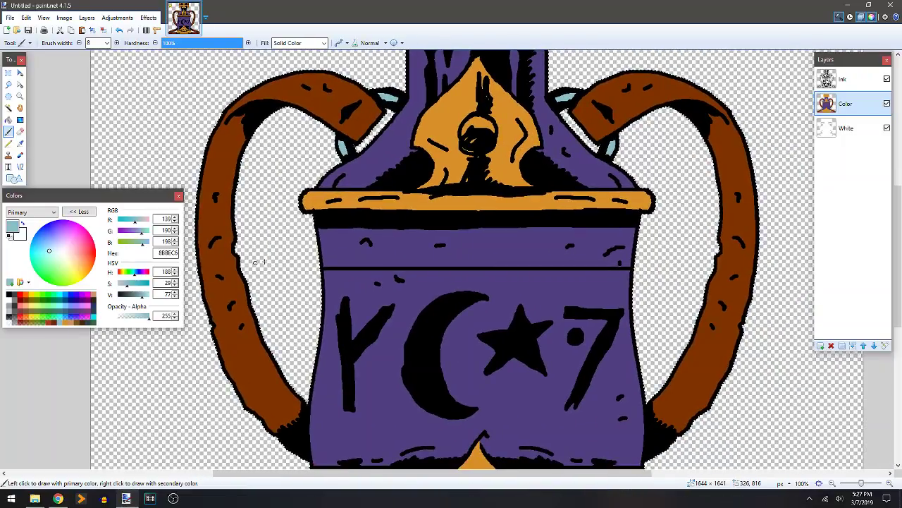
pyautogui.click(8, 317)
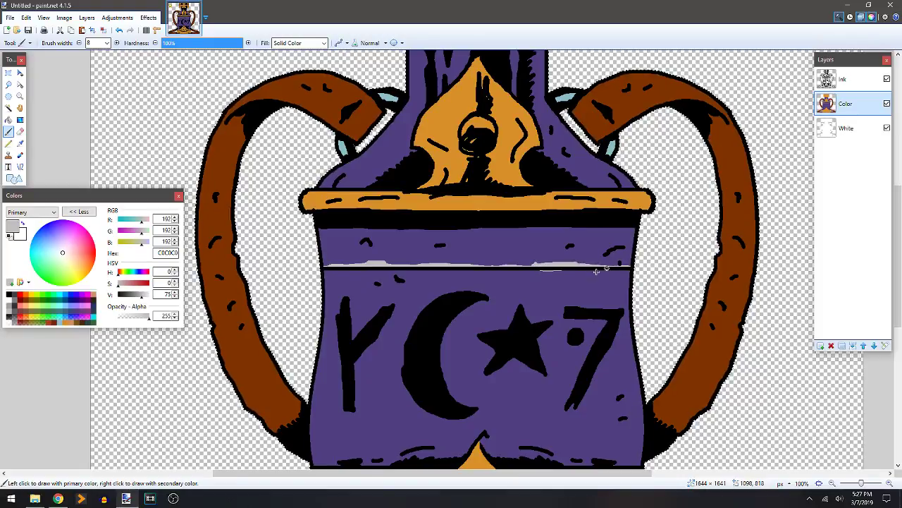
# Cover the grey overspill below the band line with purple 503F7F, and fill the band above it with grey C0C0C0.
pyautogui.press('k')
pyautogui.click(557, 273)
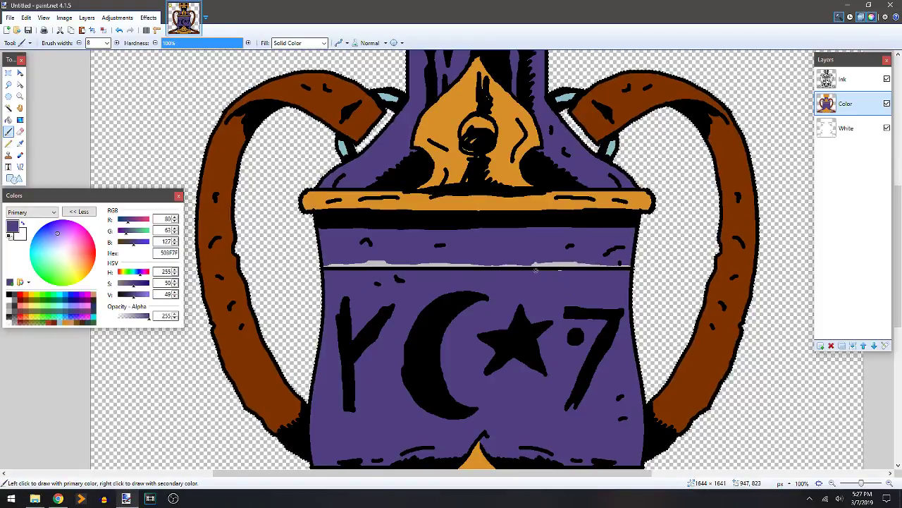
pyautogui.press('f')
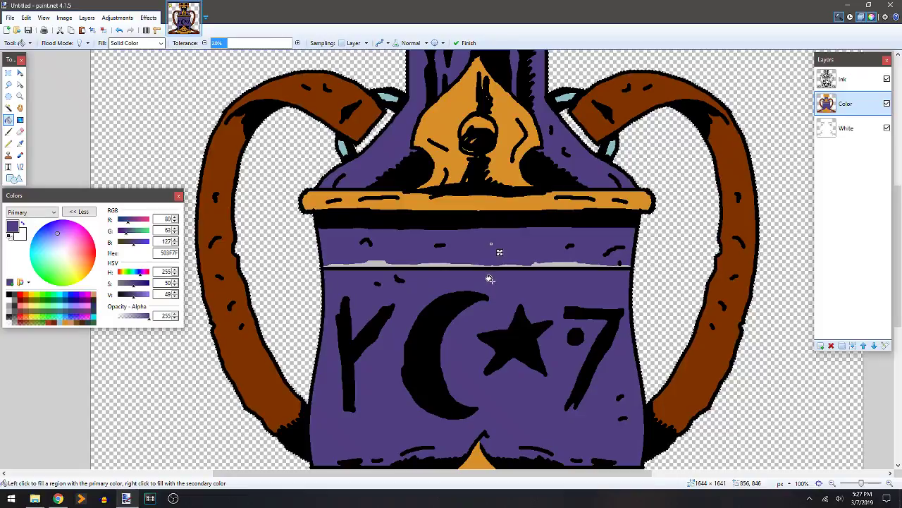
pyautogui.press('k')
pyautogui.click(543, 260)
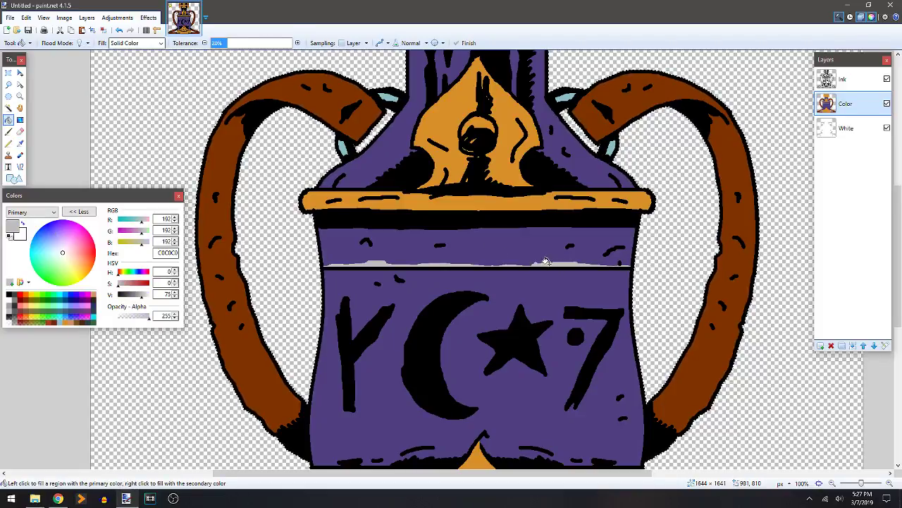
pyautogui.click(529, 248)
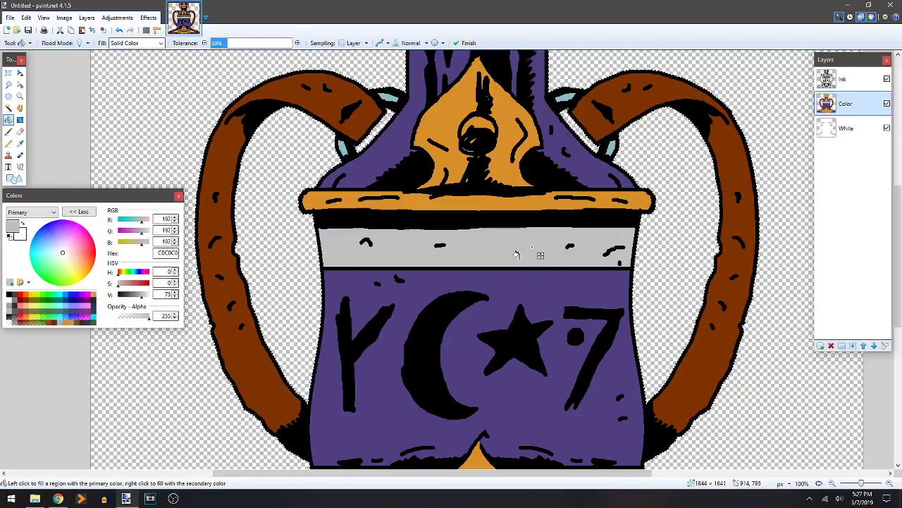
# Outline and fill the two lower body panels beside the triangular orange plate with grey C0C0C0.
pyautogui.press('b')
pyautogui.moveTo(440, 382); pyautogui.dragTo(435, 186)
pyautogui.moveTo(312, 270); pyautogui.dragTo(349, 270)
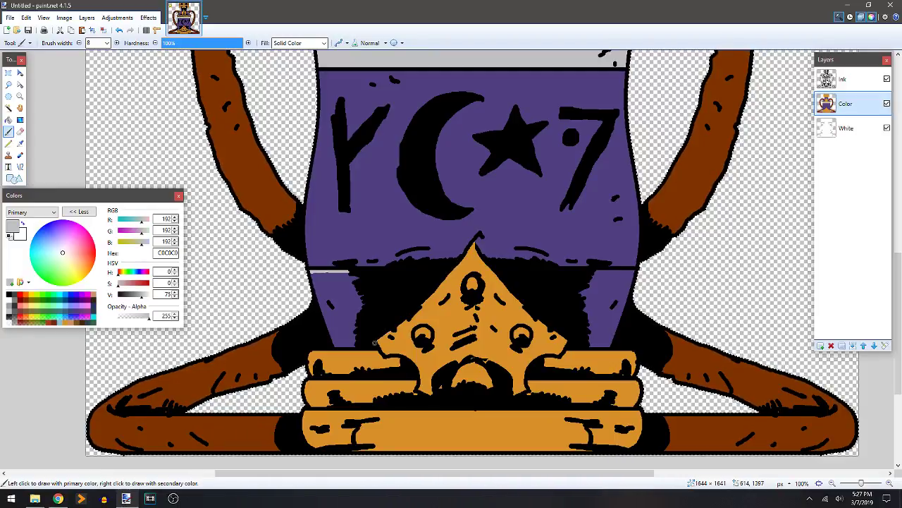
pyautogui.press('f')
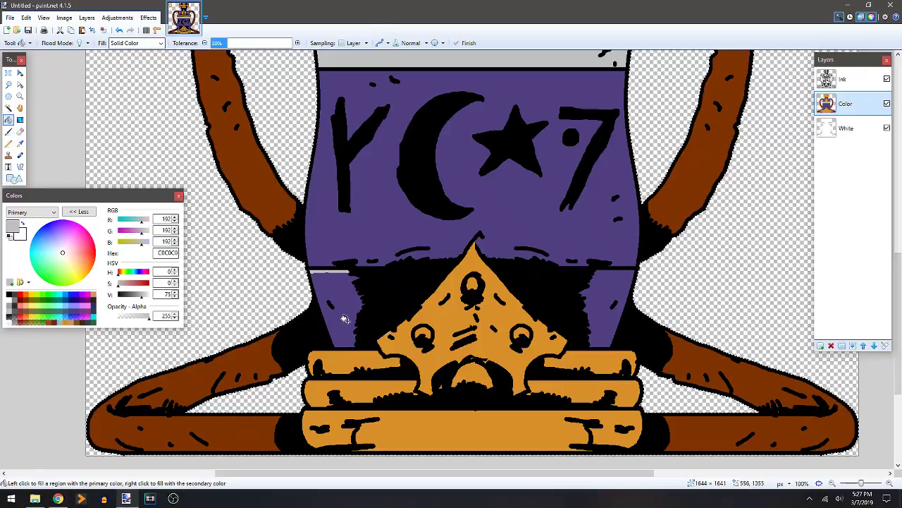
pyautogui.click(346, 321)
pyautogui.press('b')
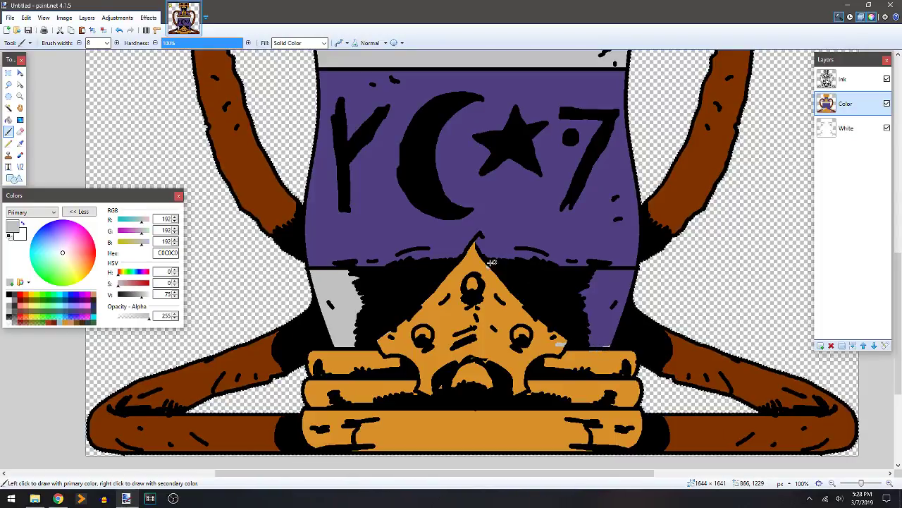
pyautogui.moveTo(504, 264)
pyautogui.mouseDown()
pyautogui.moveTo(681, 274)
pyautogui.moveTo(588, 299)
pyautogui.moveTo(570, 296)
pyautogui.mouseUp()
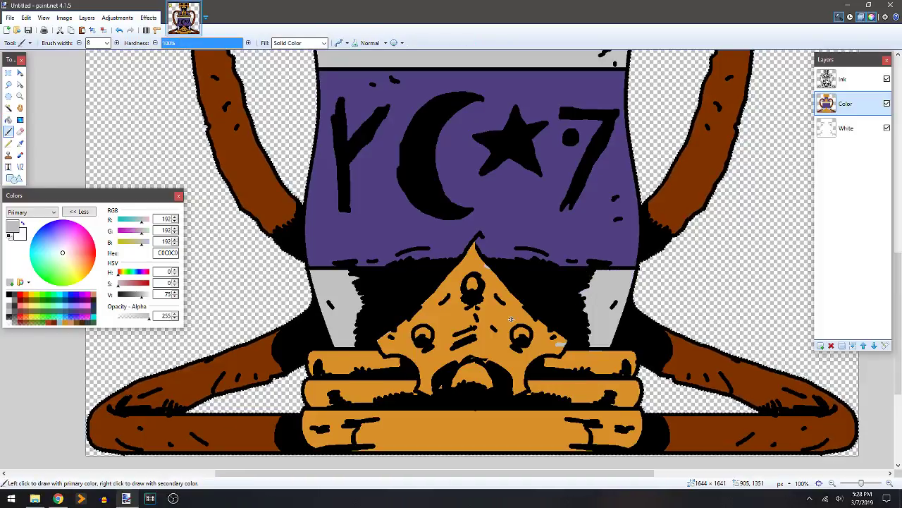
# Pick the plate's orange D88F29 and paint over the stray grey marks along the triangular plate's edges.
pyautogui.scroll(2, 511, 319)
pyautogui.moveTo(458, 314); pyautogui.dragTo(480, 278)
pyautogui.press('k')
pyautogui.click(387, 264)
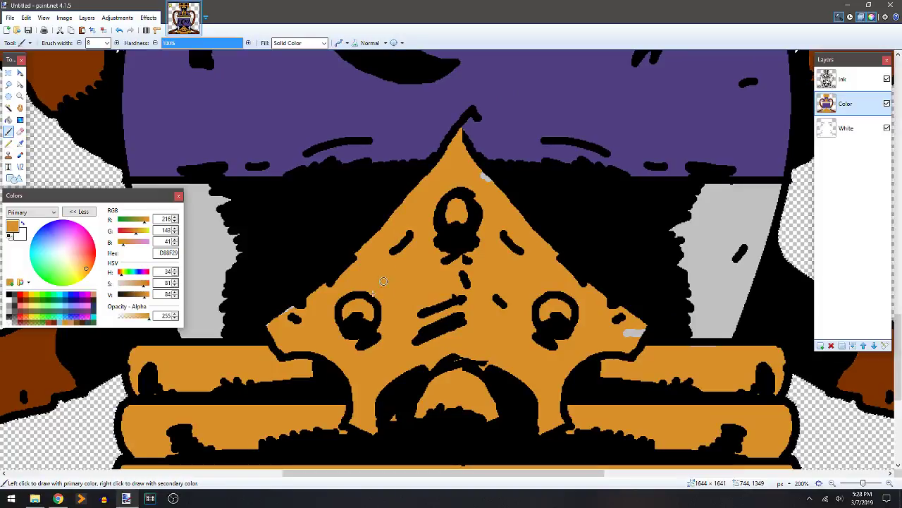
pyautogui.moveTo(273, 321); pyautogui.dragTo(292, 308)
pyautogui.moveTo(482, 173); pyautogui.dragTo(488, 179)
pyautogui.moveTo(624, 333); pyautogui.dragTo(641, 330)
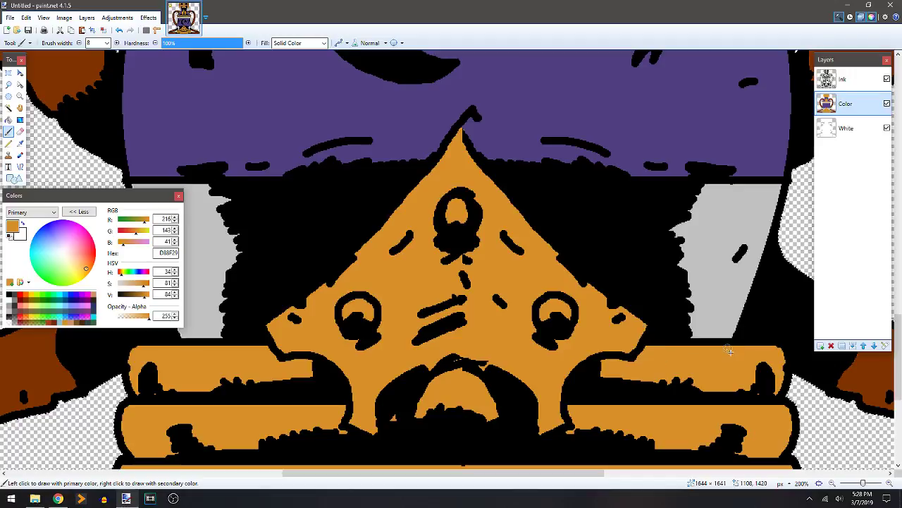
# Add a new layer directly above the Color layer and name it Shading.
pyautogui.keyDown('ctrl'); pyautogui.scroll(-5, 710, 344); pyautogui.keyUp('ctrl')
pyautogui.moveTo(548, 203); pyautogui.dragTo(451, 353)
pyautogui.moveTo(485, 303); pyautogui.dragTo(463, 232)
pyautogui.keyDown('ctrl'); pyautogui.scroll(-2, 421, 208); pyautogui.keyUp('ctrl')
pyautogui.keyDown('ctrl'); pyautogui.scroll(1, 420, 209); pyautogui.keyUp('ctrl')
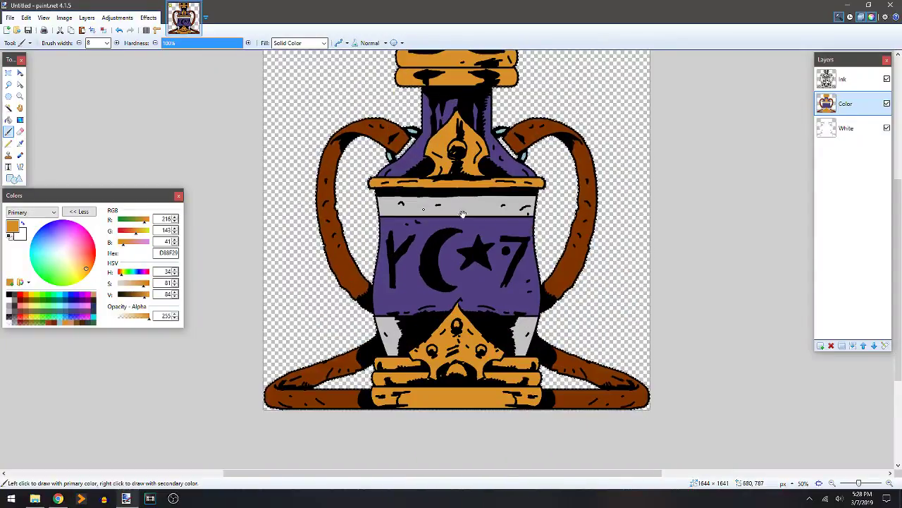
pyautogui.moveTo(529, 211); pyautogui.dragTo(515, 237)
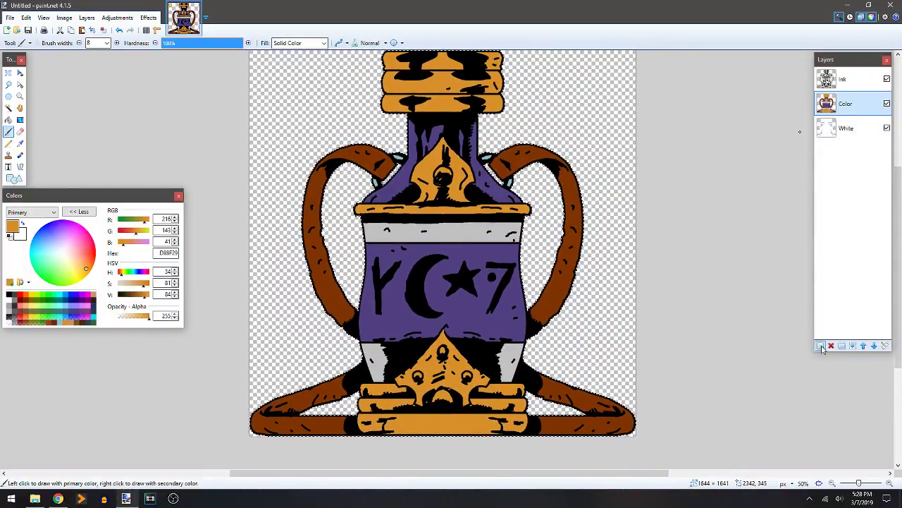
pyautogui.hotkey('ctrl', 'shift', 'n')
pyautogui.doubleClick(851, 105)
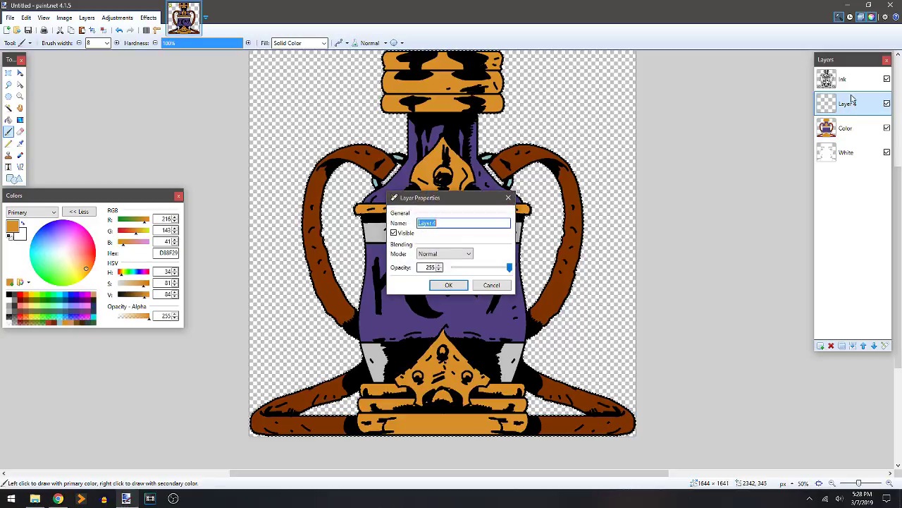
pyautogui.write('Shading')
pyautogui.press('Return')
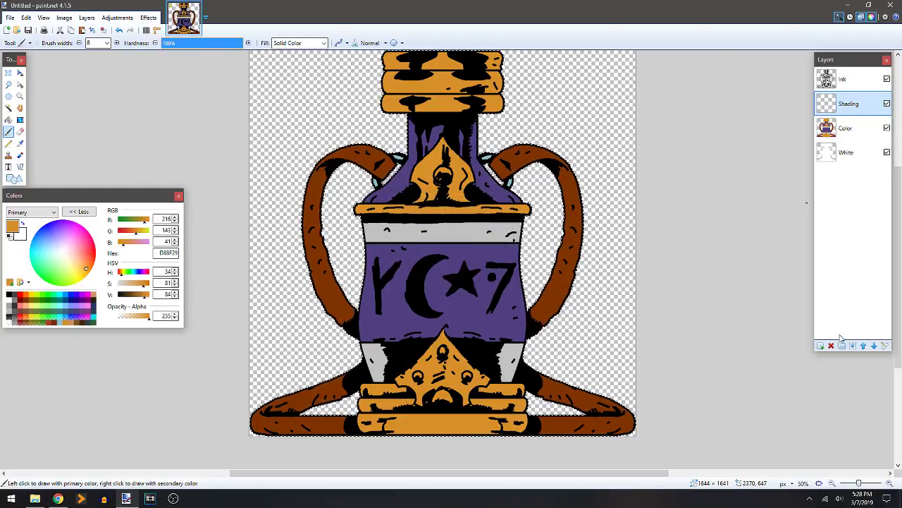
# Set the Shading layer's blend mode to Multiply.
pyautogui.doubleClick(857, 110)
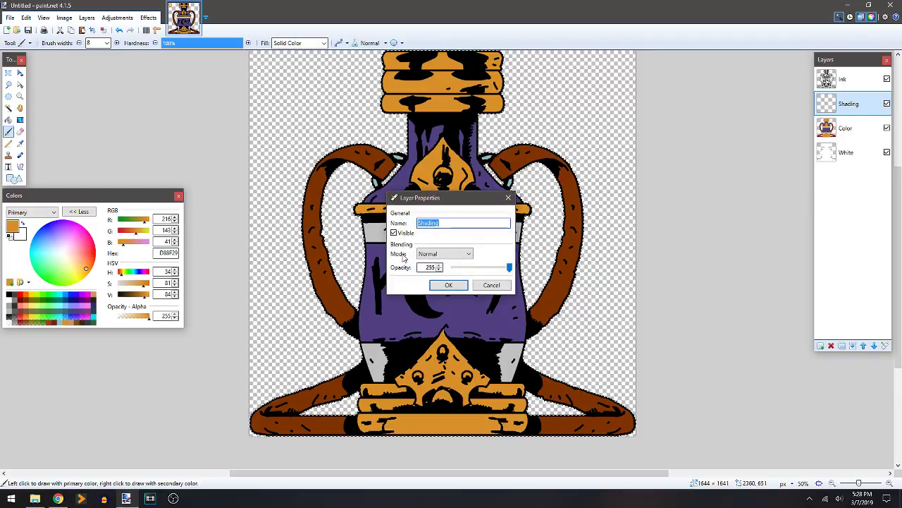
pyautogui.click(464, 255)
pyautogui.click(433, 272)
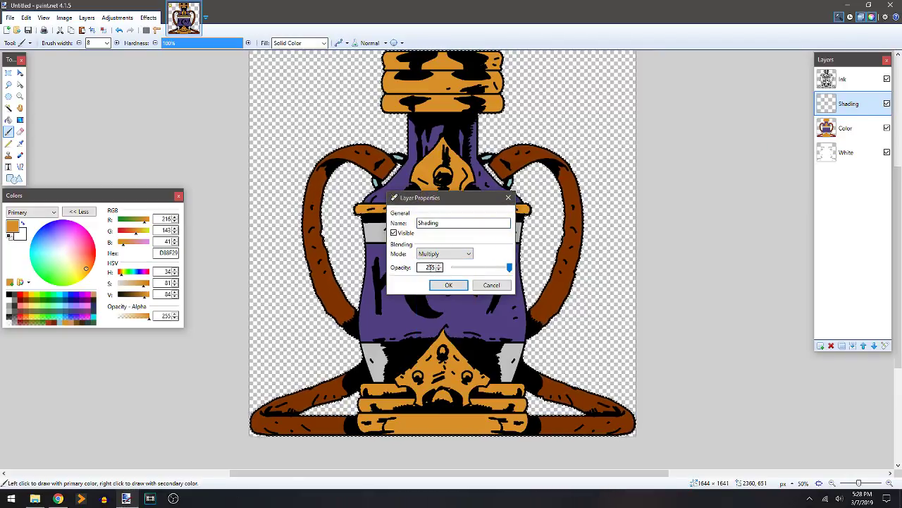
pyautogui.click(447, 286)
# Choose dark purple 57007F, outline a shadow along the upper half of the left handle on the Shading layer, and fill it.
pyautogui.click(81, 308)
pyautogui.scroll(2, 262, 159)
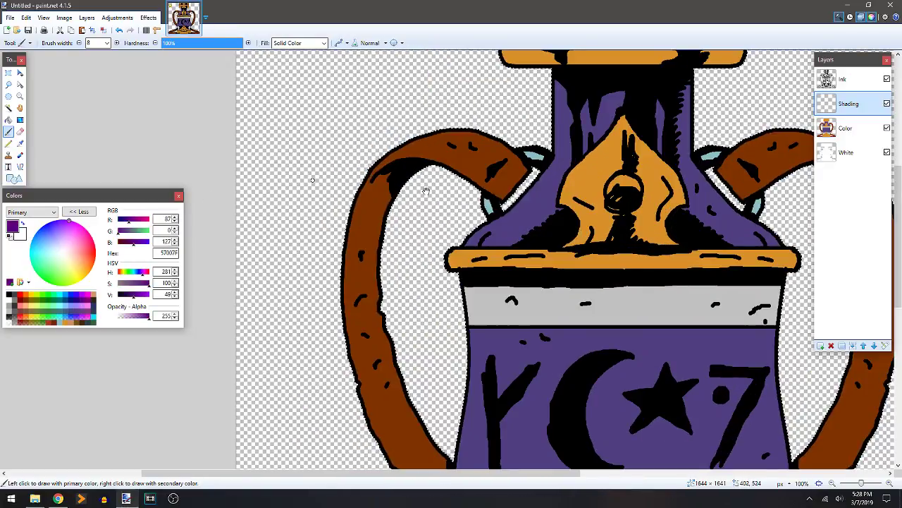
pyautogui.moveTo(312, 179); pyautogui.dragTo(267, 149)
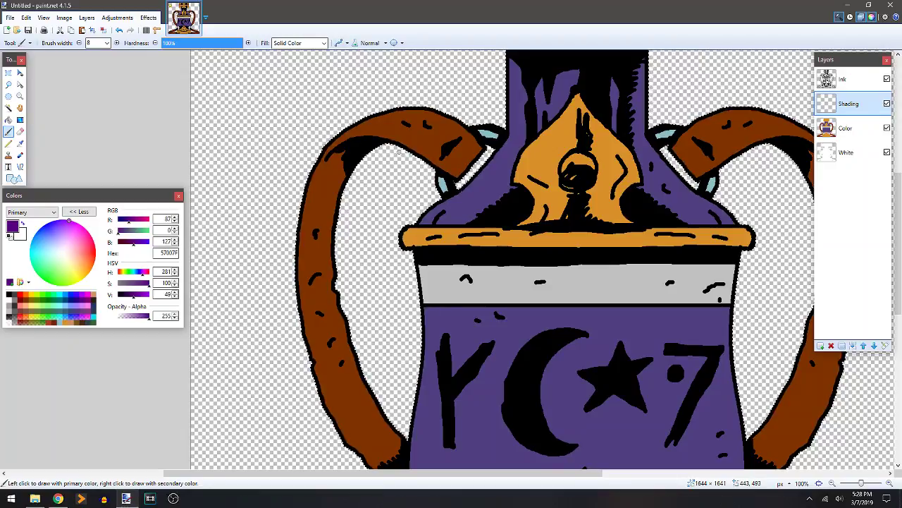
pyautogui.moveTo(321, 180); pyautogui.dragTo(309, 218)
pyautogui.moveTo(303, 284)
pyautogui.mouseDown()
pyautogui.moveTo(320, 332)
pyautogui.moveTo(345, 328)
pyautogui.mouseUp()
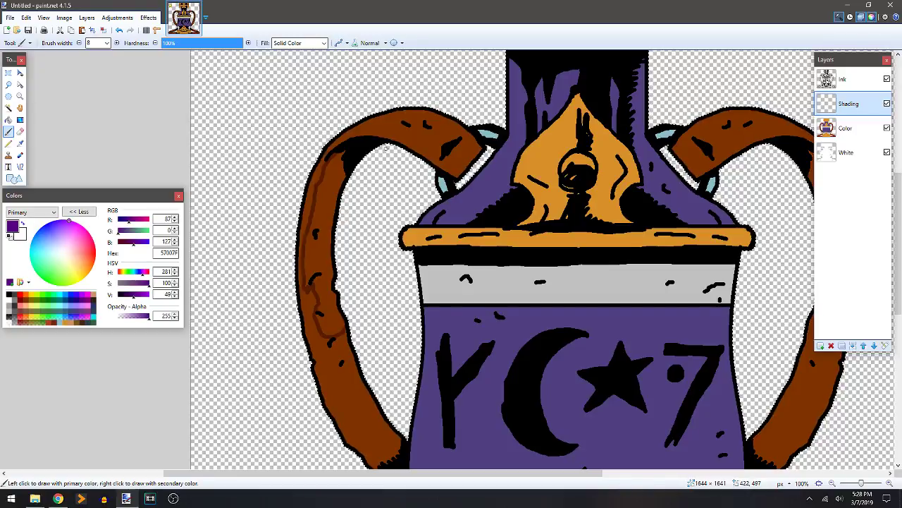
pyautogui.press('f')
pyautogui.click(337, 217)
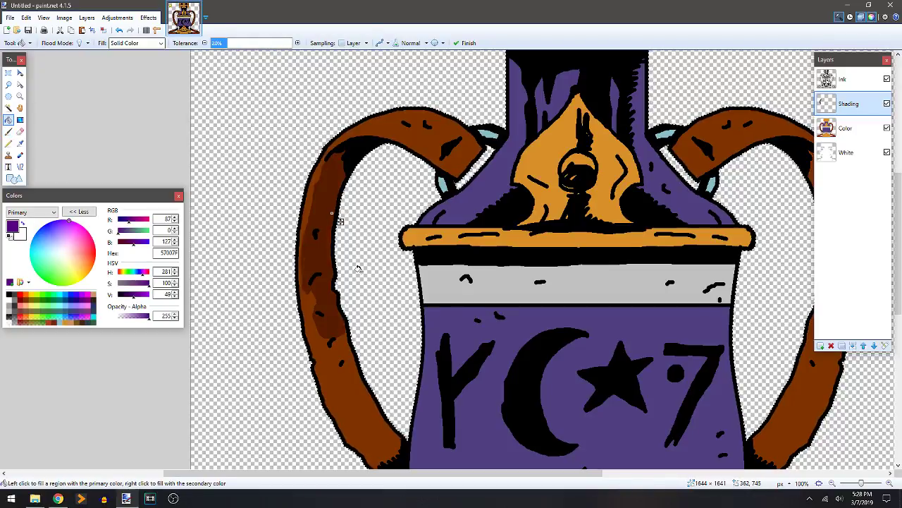
# Outline and fill a dark purple shadow along the inner side of the left handle's lower half, down to the bottle.
pyautogui.press('b')
pyautogui.scroll(-3, 362, 244)
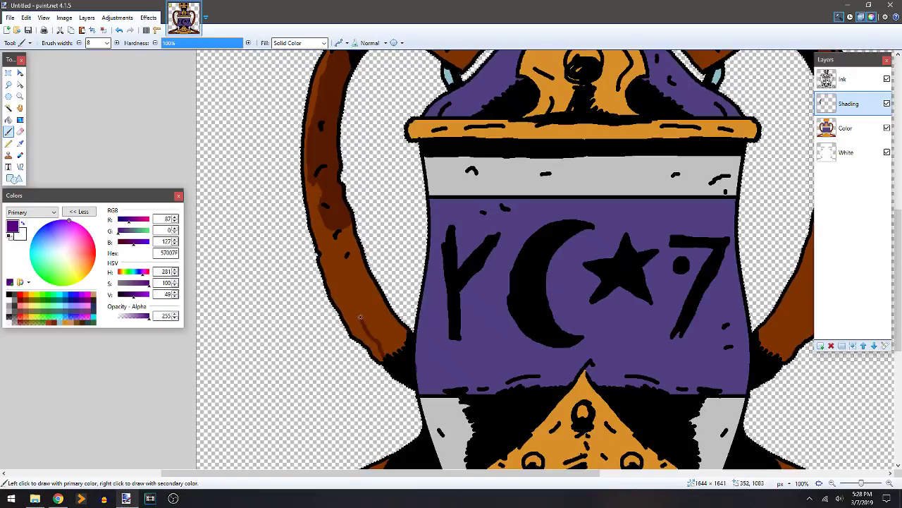
pyautogui.moveTo(381, 351); pyautogui.dragTo(344, 264)
pyautogui.press('f')
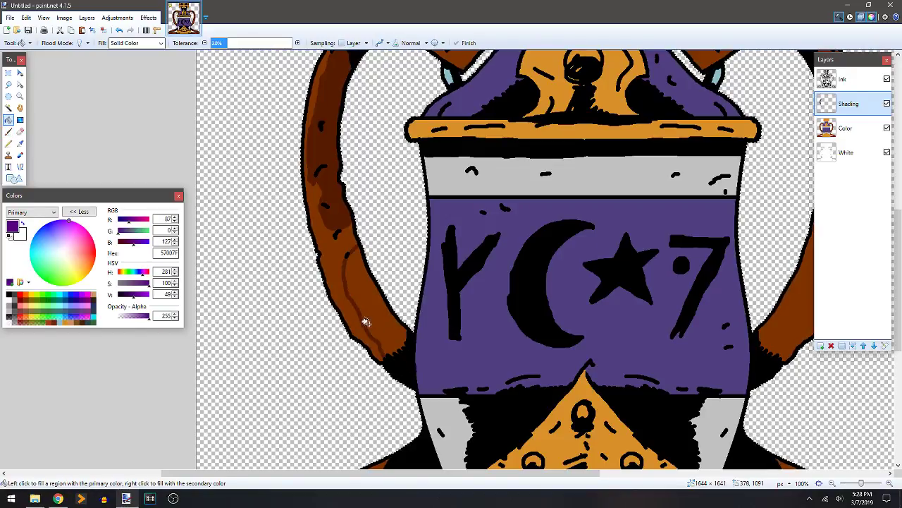
pyautogui.click(374, 327)
# Outline and fill a dark purple shadow along the underside of the slanted brown strap at the bottle's lower left.
pyautogui.moveTo(374, 327); pyautogui.dragTo(406, 201)
pyautogui.press('b')
pyautogui.moveTo(349, 259); pyautogui.dragTo(396, 216)
pyautogui.moveTo(392, 352); pyautogui.dragTo(348, 366)
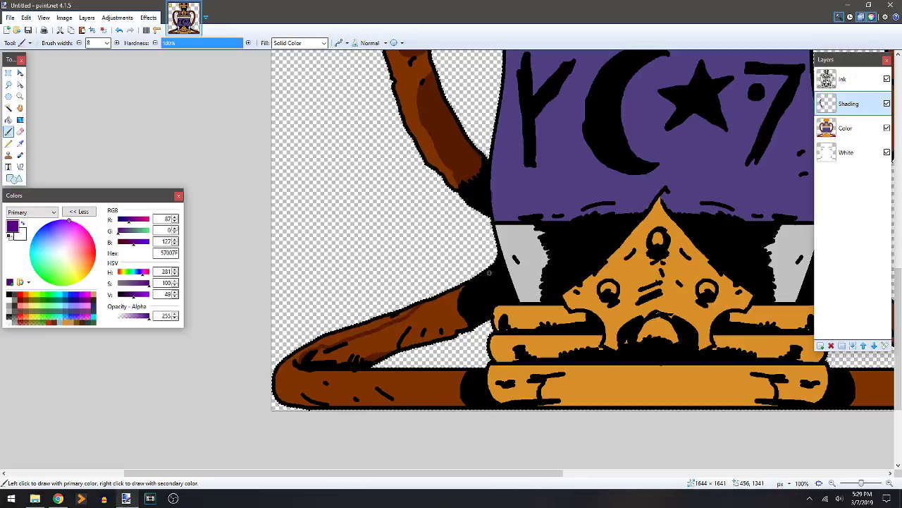
pyautogui.press('f')
# Shade the left horizontal base strap in dark purple, covering its end next to the orange base and its wavy bottom edge.
pyautogui.press('b')
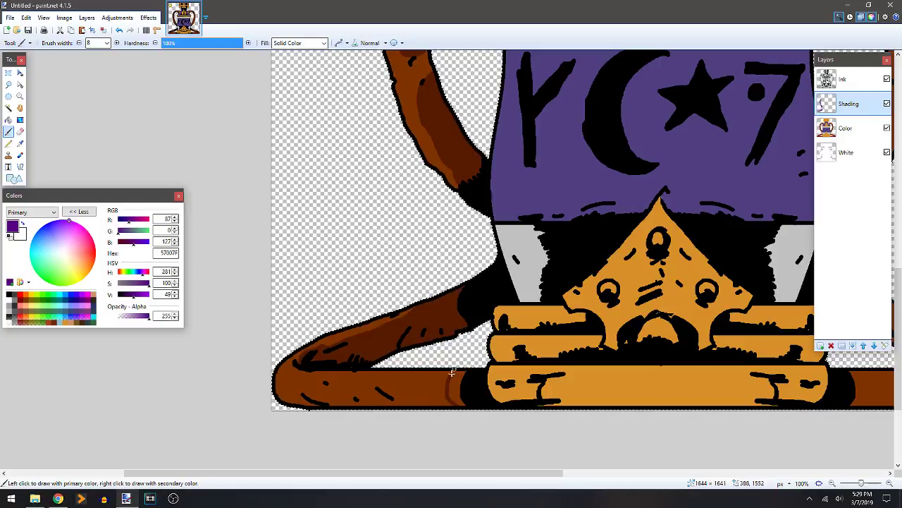
pyautogui.press('f')
pyautogui.press('b')
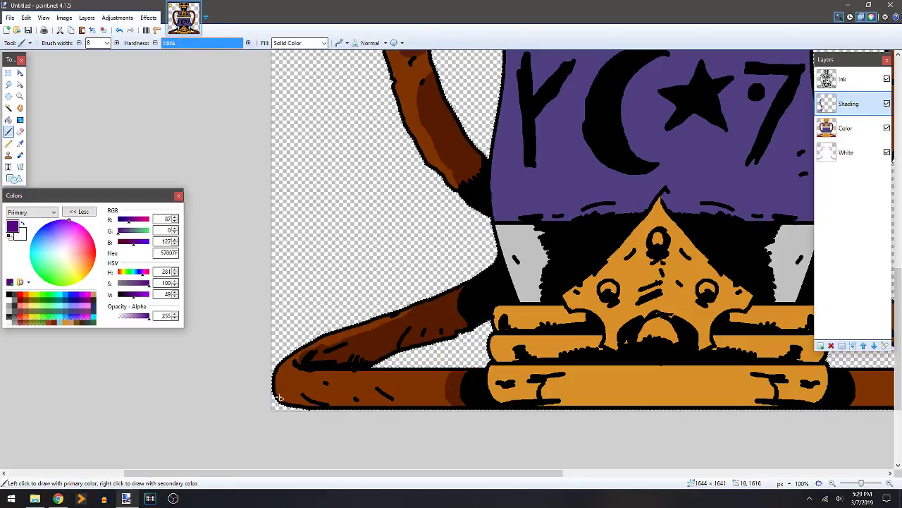
pyautogui.moveTo(278, 387); pyautogui.dragTo(311, 390)
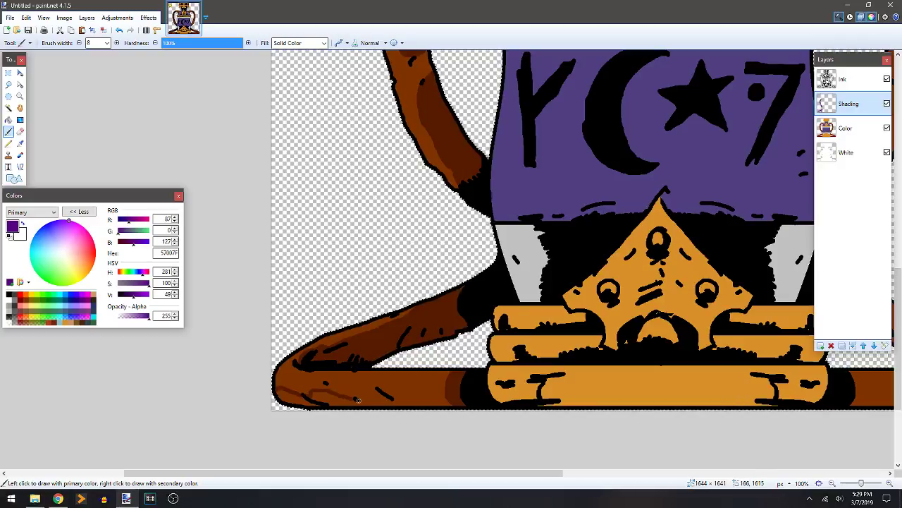
pyautogui.moveTo(361, 401); pyautogui.dragTo(386, 393)
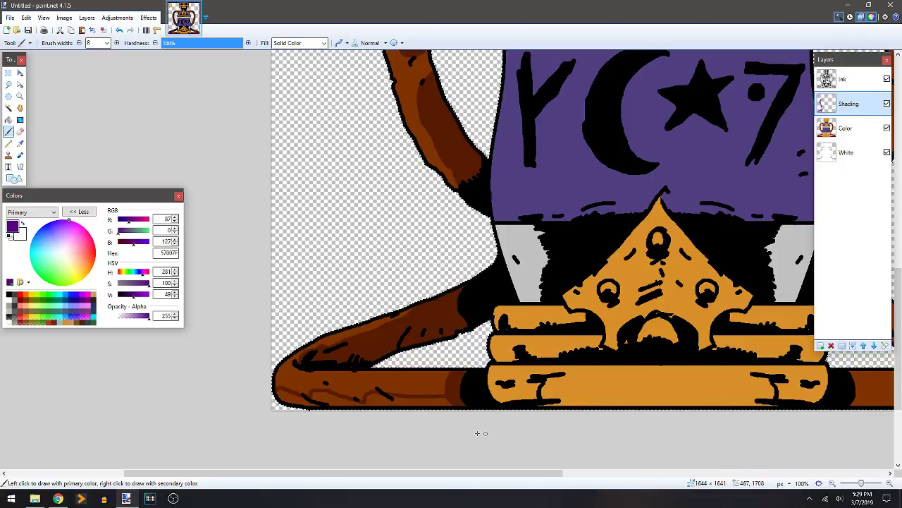
pyautogui.press('f')
pyautogui.click(415, 402)
pyautogui.press('b')
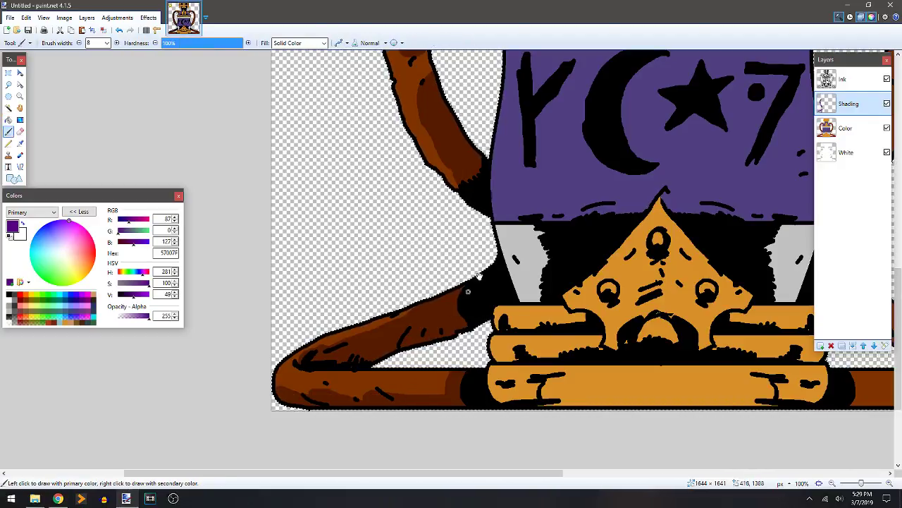
# Outline and fill a dark purple shadow over the left half of the orange triangular emblem at the bottle's base.
pyautogui.moveTo(487, 261)
pyautogui.mouseDown()
pyautogui.moveTo(337, 234)
pyautogui.moveTo(302, 217)
pyautogui.mouseUp()
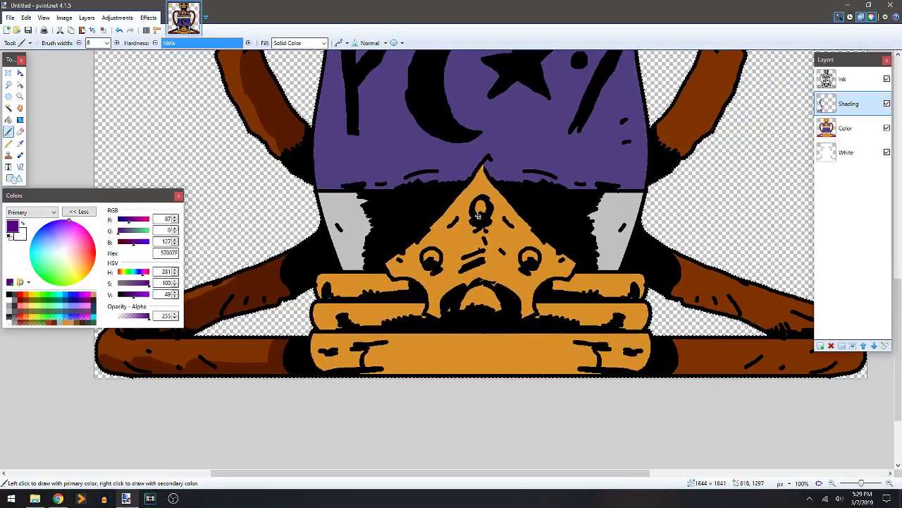
pyautogui.moveTo(488, 210)
pyautogui.mouseDown()
pyautogui.moveTo(428, 265)
pyautogui.moveTo(483, 245)
pyautogui.mouseUp()
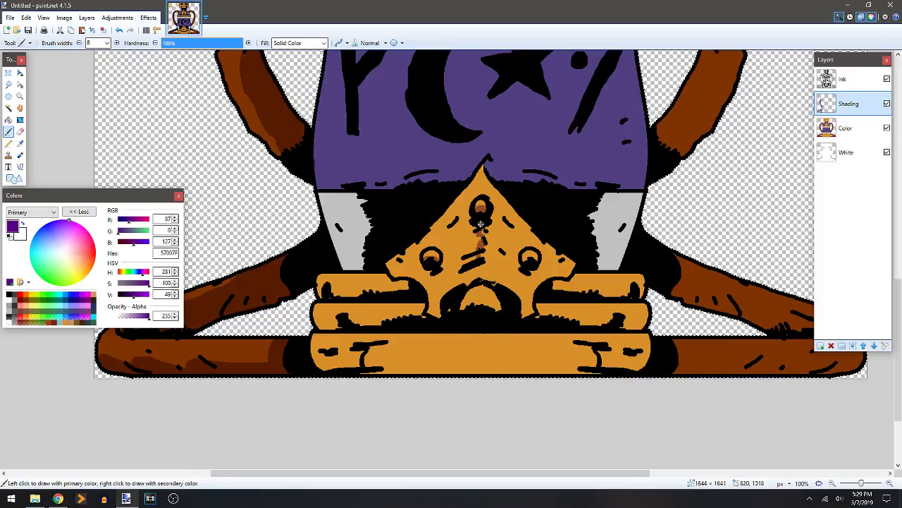
pyautogui.moveTo(468, 206)
pyautogui.mouseDown()
pyautogui.moveTo(430, 244)
pyautogui.moveTo(444, 253)
pyautogui.moveTo(434, 268)
pyautogui.moveTo(409, 265)
pyautogui.moveTo(436, 285)
pyautogui.mouseUp()
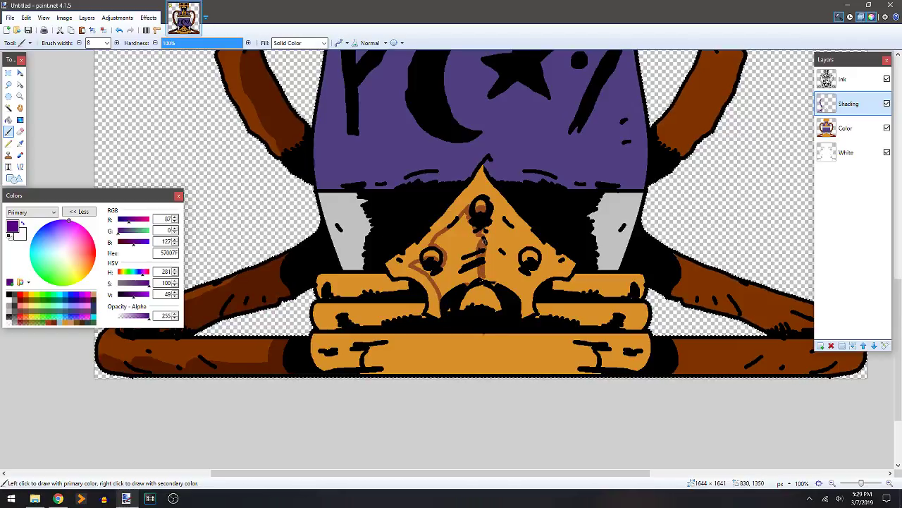
pyautogui.press('f')
pyautogui.click(457, 263)
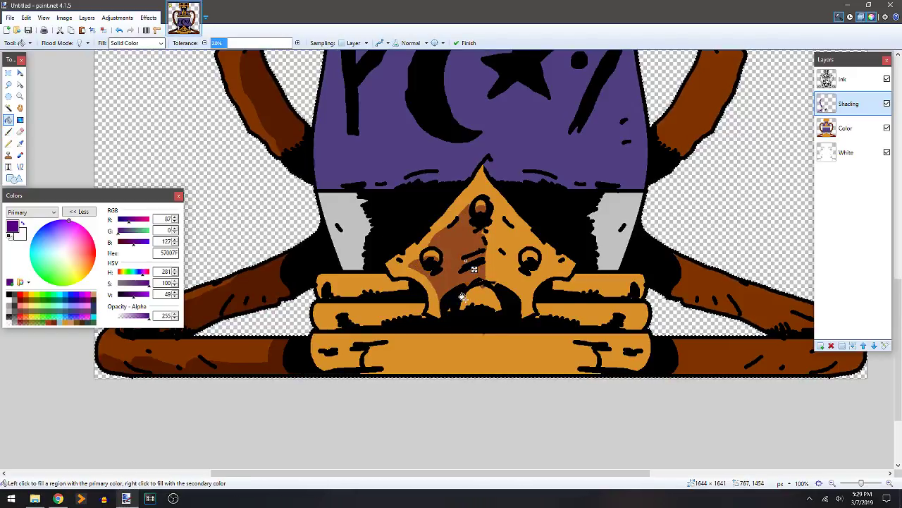
# Shade the lower left portions of the two upper orange base bars in dark purple, up to the emblem.
pyautogui.press('b')
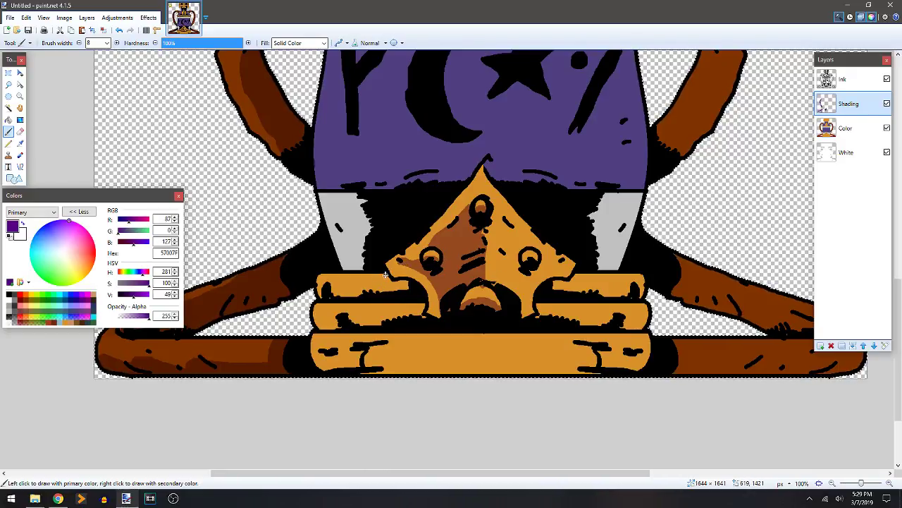
pyautogui.moveTo(386, 281); pyautogui.dragTo(326, 295)
pyautogui.moveTo(396, 291)
pyautogui.mouseDown()
pyautogui.moveTo(430, 304)
pyautogui.moveTo(389, 323)
pyautogui.moveTo(426, 304)
pyautogui.moveTo(323, 318)
pyautogui.moveTo(341, 328)
pyautogui.moveTo(439, 320)
pyautogui.mouseUp()
pyautogui.press('f')
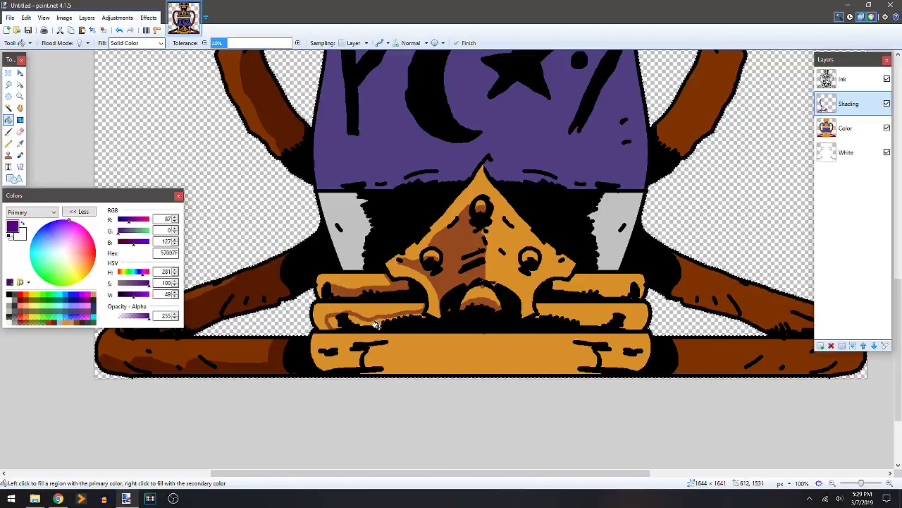
# Outline and fill a dark purple shadow across the left half of the lowest orange base bar, with a jagged left end.
pyautogui.press('b')
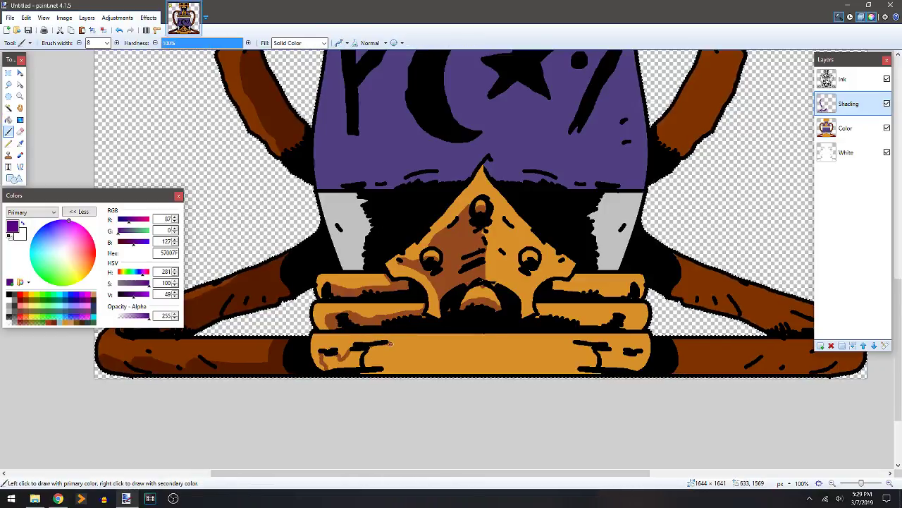
pyautogui.moveTo(393, 345)
pyautogui.mouseDown()
pyautogui.moveTo(474, 345)
pyautogui.moveTo(501, 356)
pyautogui.moveTo(497, 370)
pyautogui.mouseUp()
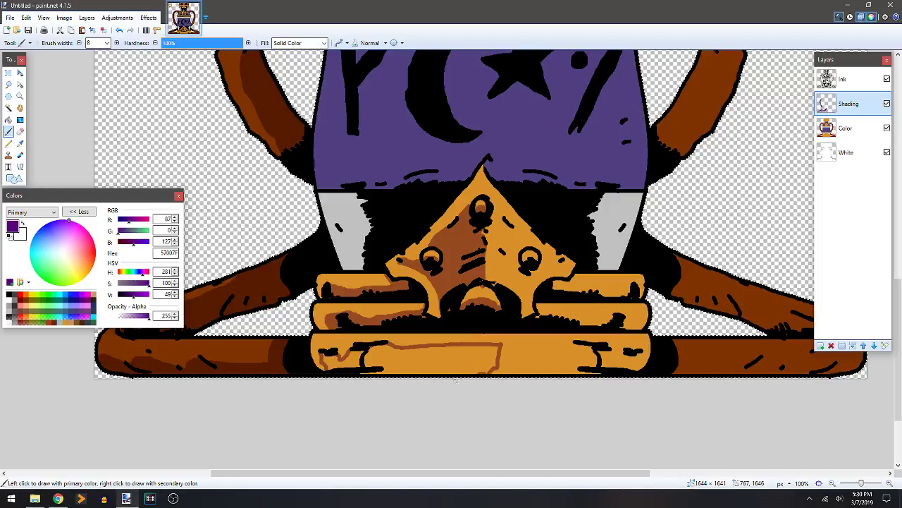
pyautogui.press('f')
pyautogui.click(428, 366)
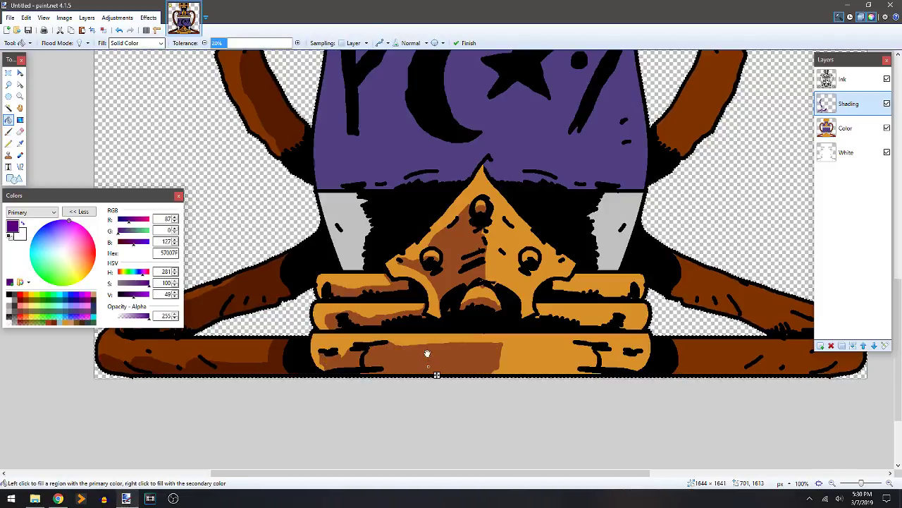
# Outline and fill a shadow over the left half of the purple label, and shade the inner part of the white area below it.
pyautogui.press('b')
pyautogui.scroll(2, 503, 242)
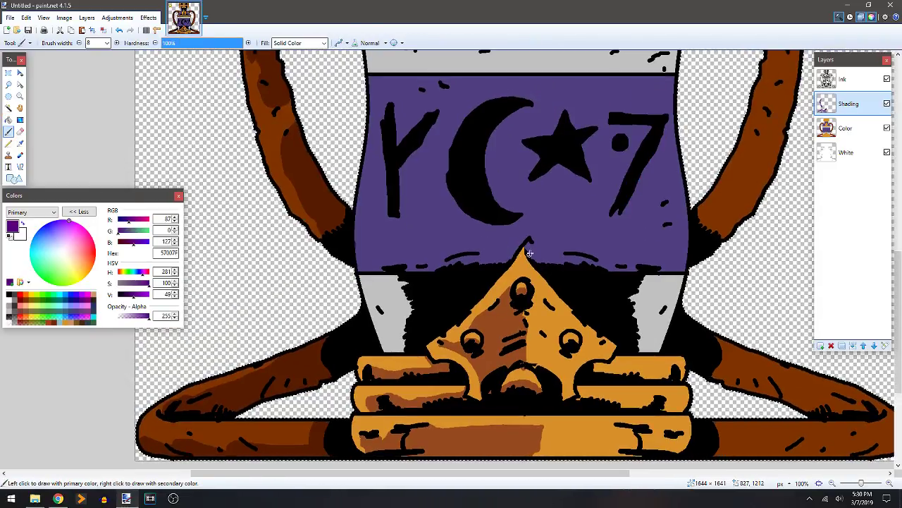
pyautogui.moveTo(525, 254)
pyautogui.mouseDown()
pyautogui.moveTo(516, 82)
pyautogui.moveTo(505, 66)
pyautogui.moveTo(432, 78)
pyautogui.moveTo(391, 122)
pyautogui.moveTo(383, 259)
pyautogui.moveTo(395, 284)
pyautogui.moveTo(379, 301)
pyautogui.moveTo(402, 350)
pyautogui.mouseUp()
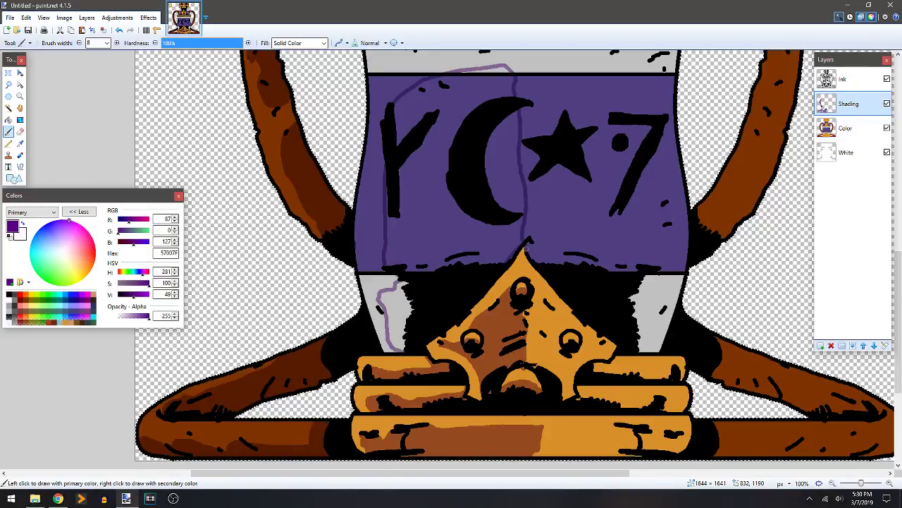
pyautogui.press('f')
pyautogui.click(439, 196)
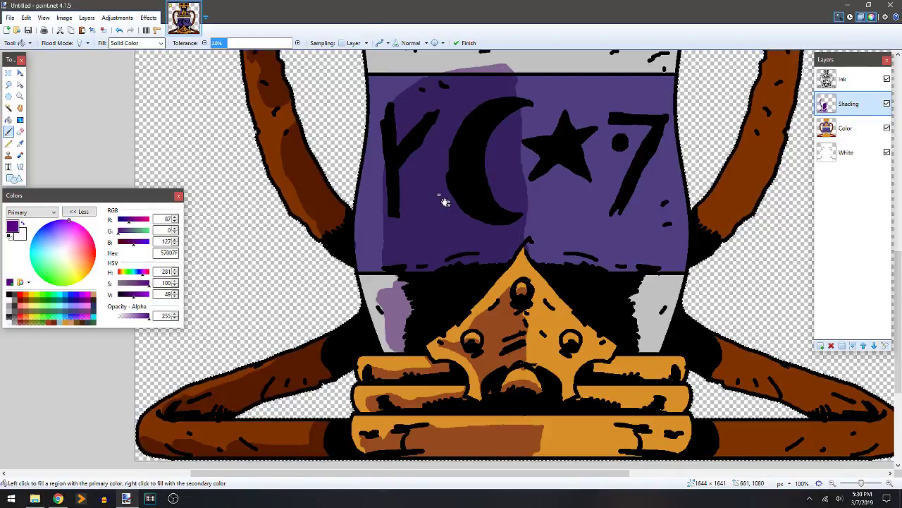
pyautogui.press('b')
pyautogui.scroll(3, 431, 210)
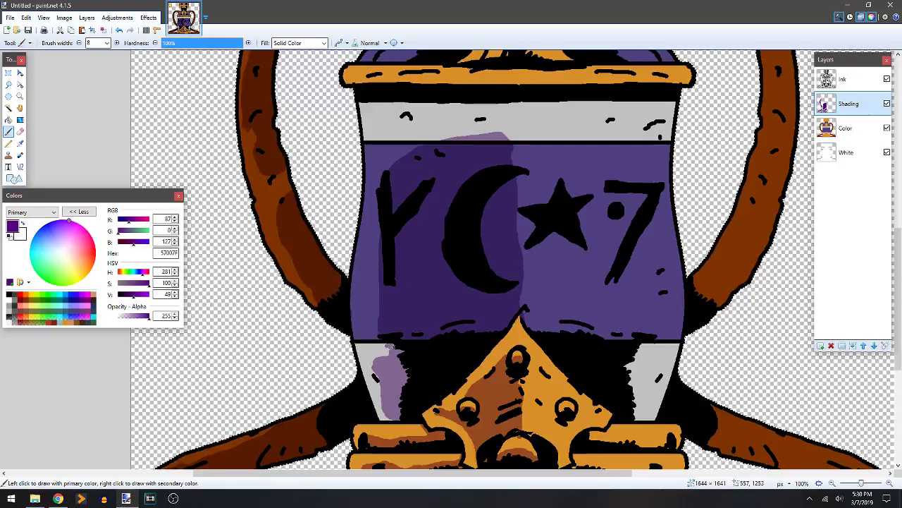
pyautogui.moveTo(385, 352)
pyautogui.mouseDown()
pyautogui.moveTo(376, 390)
pyautogui.moveTo(388, 427)
pyautogui.mouseUp()
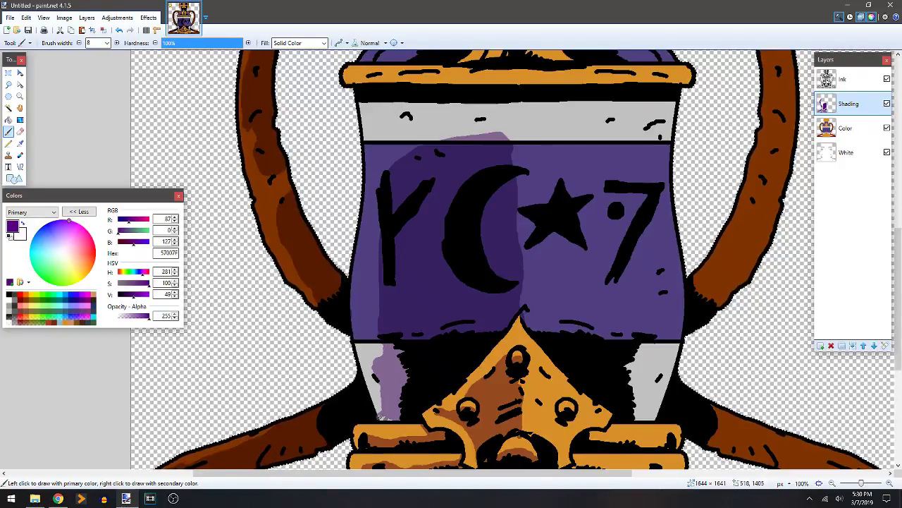
# Extend the label's shadow upward by outlining and filling the left half of the white band above it.
pyautogui.press('space')
pyautogui.moveTo(493, 154)
pyautogui.mouseDown()
pyautogui.moveTo(486, 244)
pyautogui.moveTo(500, 233)
pyautogui.moveTo(502, 202)
pyautogui.mouseUp()
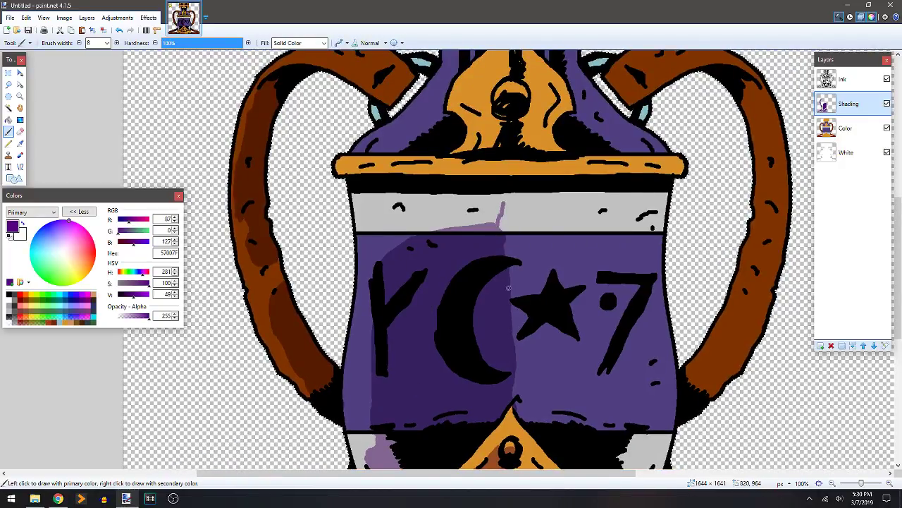
pyautogui.moveTo(507, 287); pyautogui.dragTo(510, 184)
pyautogui.moveTo(406, 192); pyautogui.dragTo(374, 196)
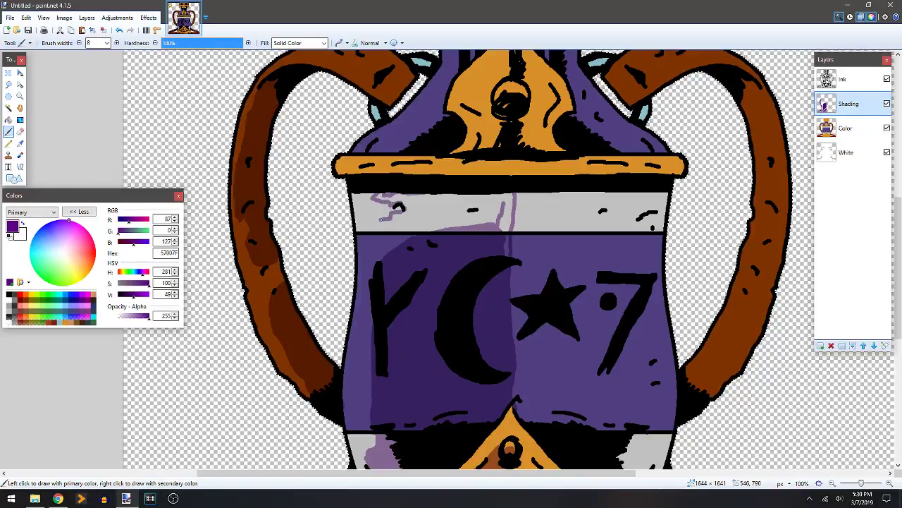
pyautogui.press('f')
pyautogui.click(432, 212)
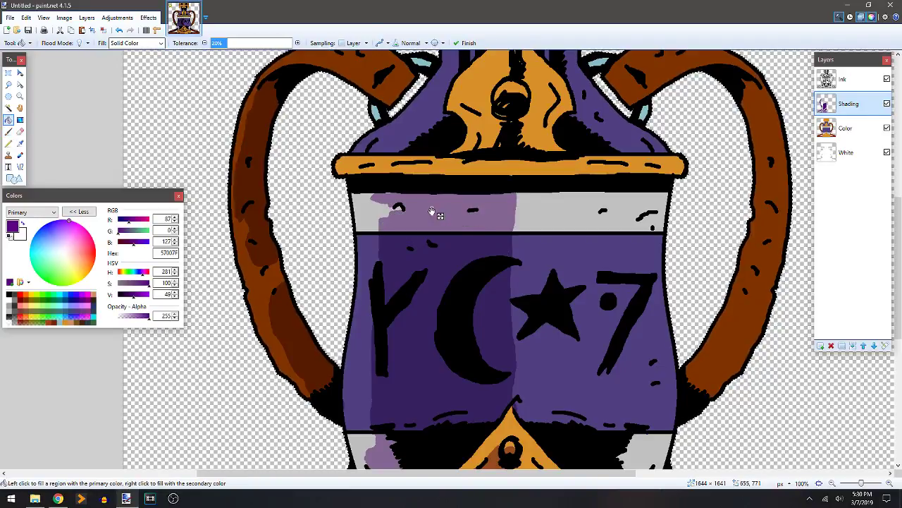
# Outline and fill a dark purple shadow along the underside of the orange rim's left half.
pyautogui.press('b')
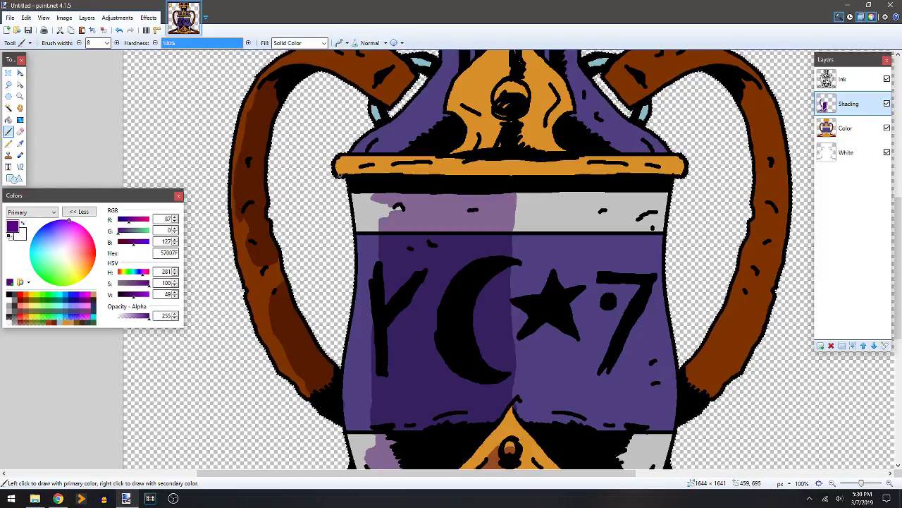
pyautogui.moveTo(389, 165)
pyautogui.mouseDown()
pyautogui.moveTo(502, 165)
pyautogui.moveTo(363, 182)
pyautogui.mouseUp()
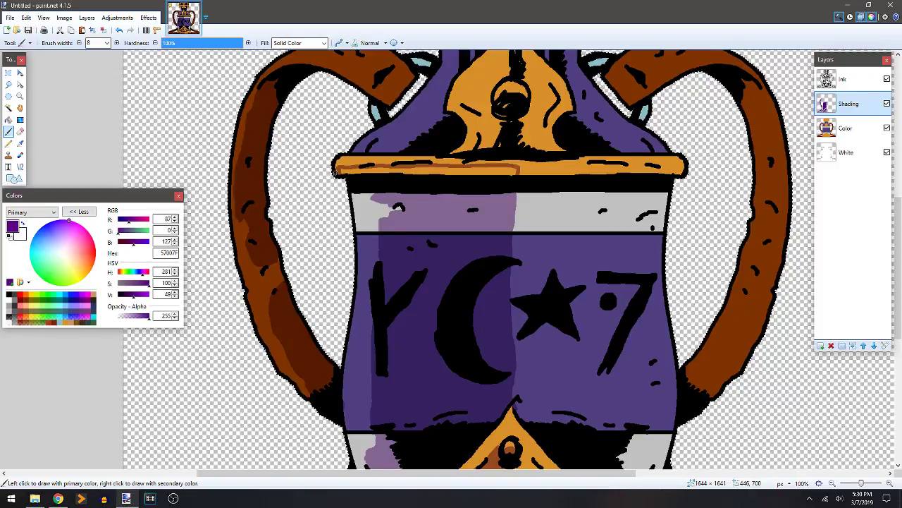
pyautogui.press('f')
pyautogui.click(458, 171)
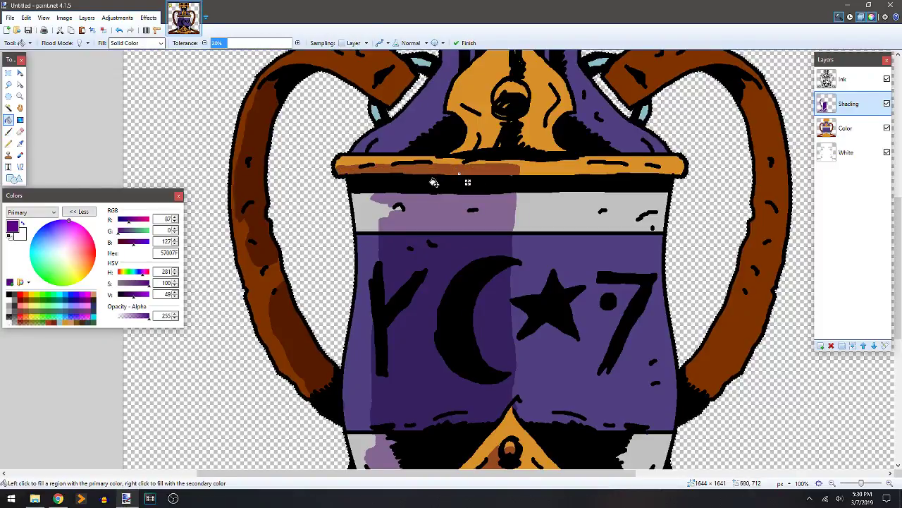
# Outline and fill a dark purple shadow over the lower and right parts of the orange emblem on the bottle's shoulder.
pyautogui.press('b')
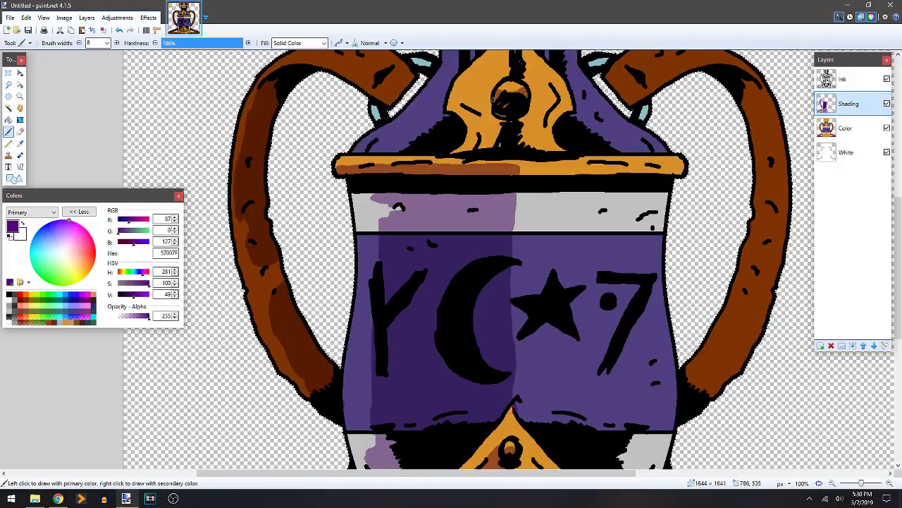
pyautogui.moveTo(477, 110); pyautogui.dragTo(464, 110)
pyautogui.moveTo(546, 150)
pyautogui.mouseDown()
pyautogui.moveTo(559, 97)
pyautogui.moveTo(550, 82)
pyautogui.mouseUp()
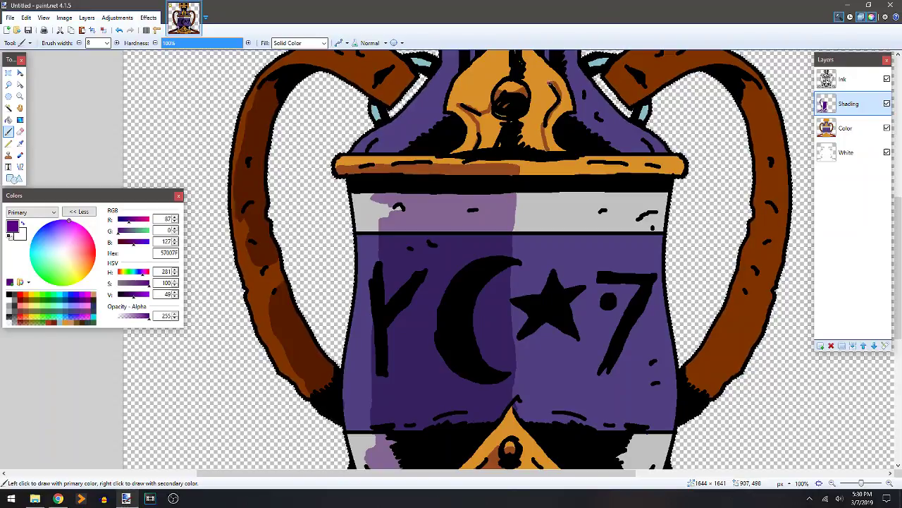
pyautogui.press('f')
pyautogui.click(522, 123)
# Outline and fill a shadow on the left side of the purple neck and shoulder, leaving a lighter strip along the outer edge.
pyautogui.press('b')
pyautogui.moveTo(484, 126); pyautogui.dragTo(434, 228)
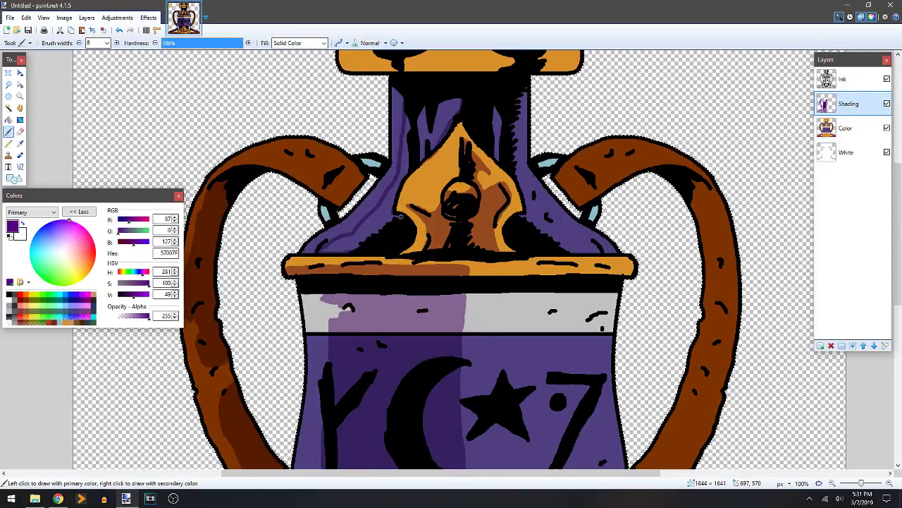
pyautogui.press('f')
pyautogui.click(384, 233)
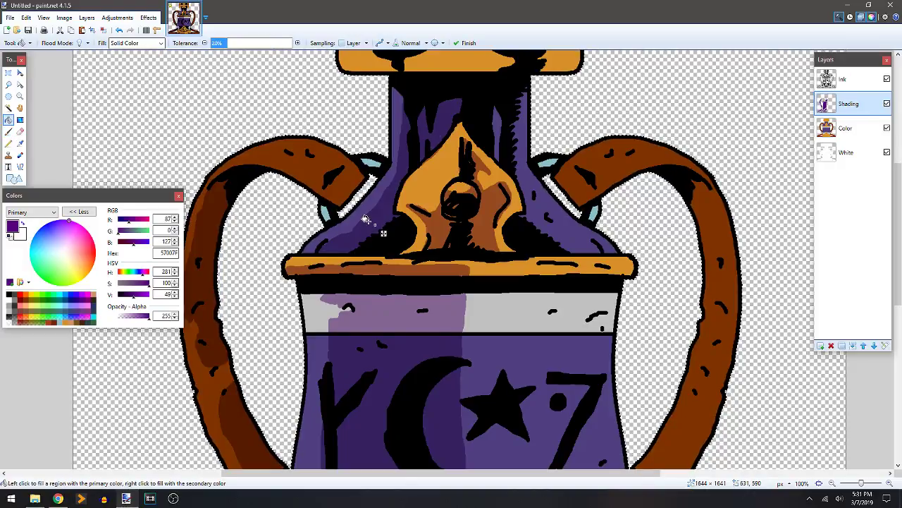
# Brush dark purple shading onto the left handle's upper end and the light blue rings attaching it to the bottle.
pyautogui.press('b')
pyautogui.moveTo(483, 150); pyautogui.dragTo(391, 202)
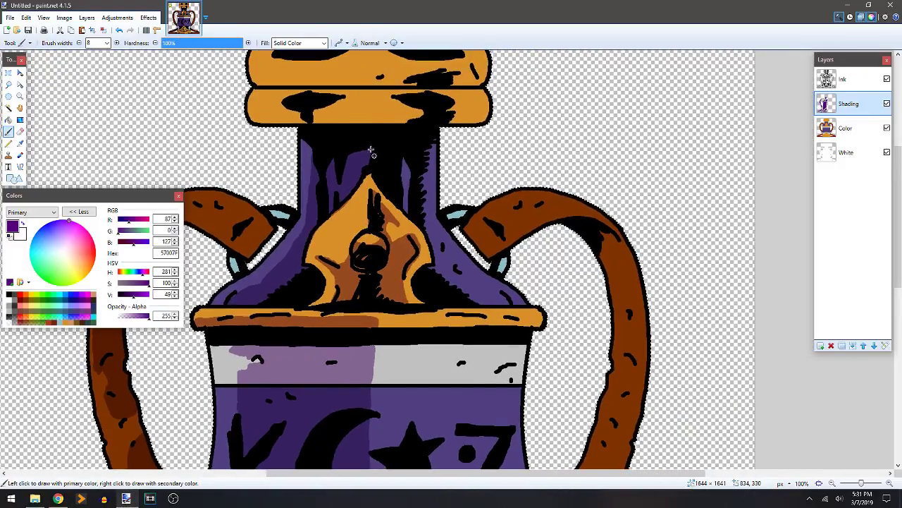
pyautogui.moveTo(396, 163); pyautogui.dragTo(518, 177)
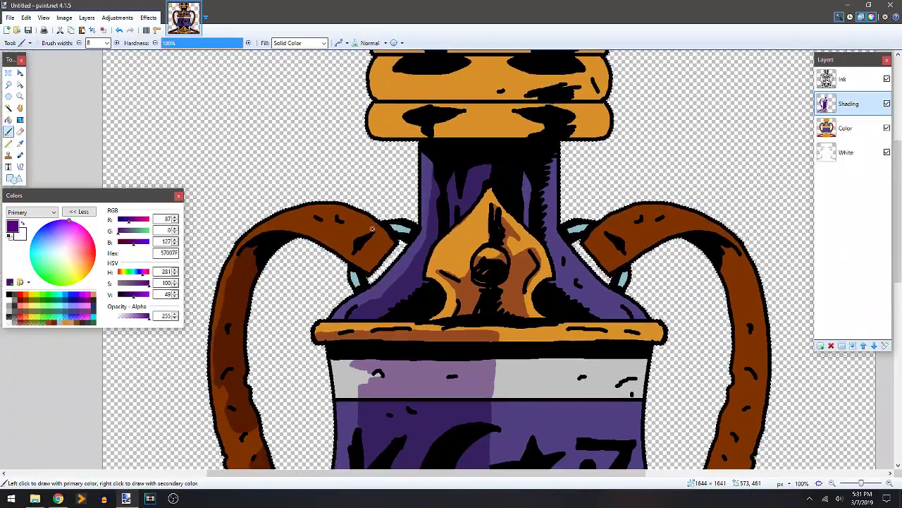
pyautogui.moveTo(367, 227)
pyautogui.mouseDown()
pyautogui.moveTo(351, 236)
pyautogui.moveTo(349, 246)
pyautogui.moveTo(360, 235)
pyautogui.moveTo(356, 246)
pyautogui.mouseUp()
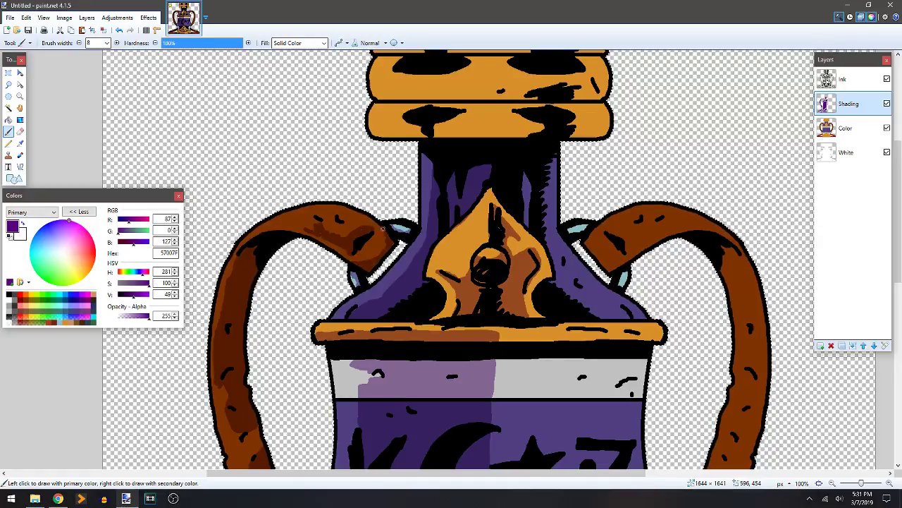
# Outline and fill a dark purple shadow across the left and middle of the lowest orange ring above the neck.
pyautogui.moveTo(504, 155); pyautogui.dragTo(441, 209)
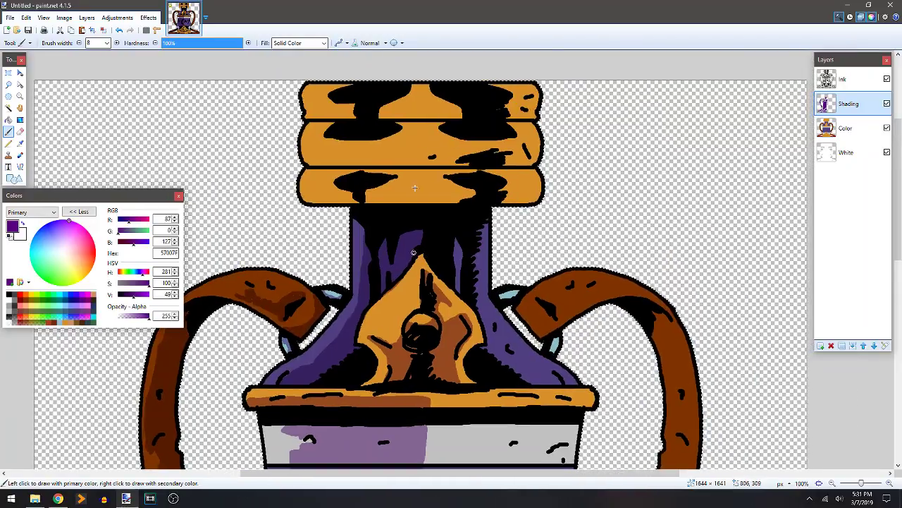
pyautogui.moveTo(429, 300); pyautogui.dragTo(433, 213)
pyautogui.scroll(-2, 432, 213)
pyautogui.scroll(3, 447, 158)
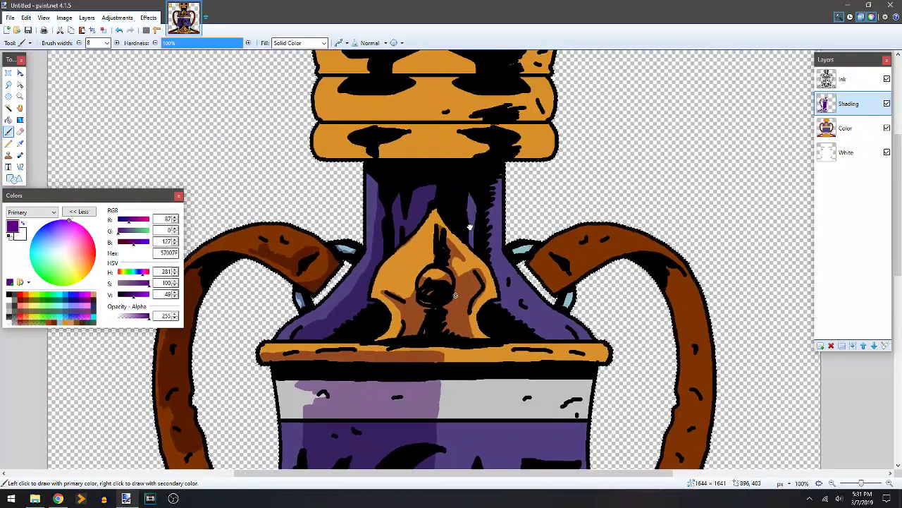
pyautogui.scroll(3, 447, 158)
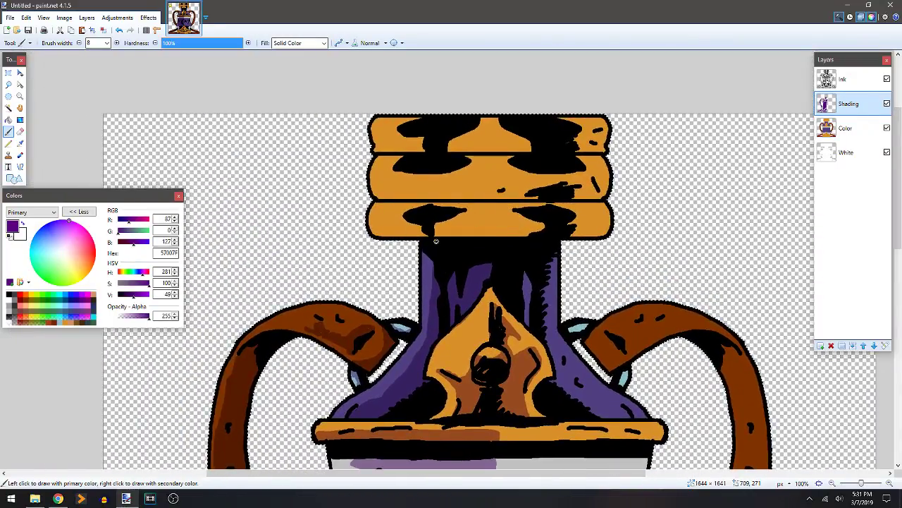
pyautogui.moveTo(368, 224)
pyautogui.mouseDown()
pyautogui.moveTo(411, 210)
pyautogui.moveTo(563, 220)
pyautogui.mouseUp()
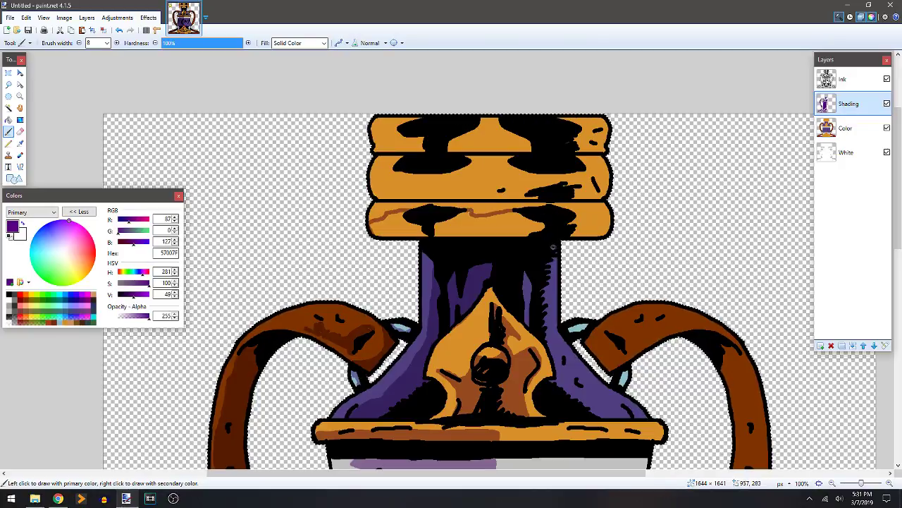
pyautogui.press('f')
pyautogui.click(462, 227)
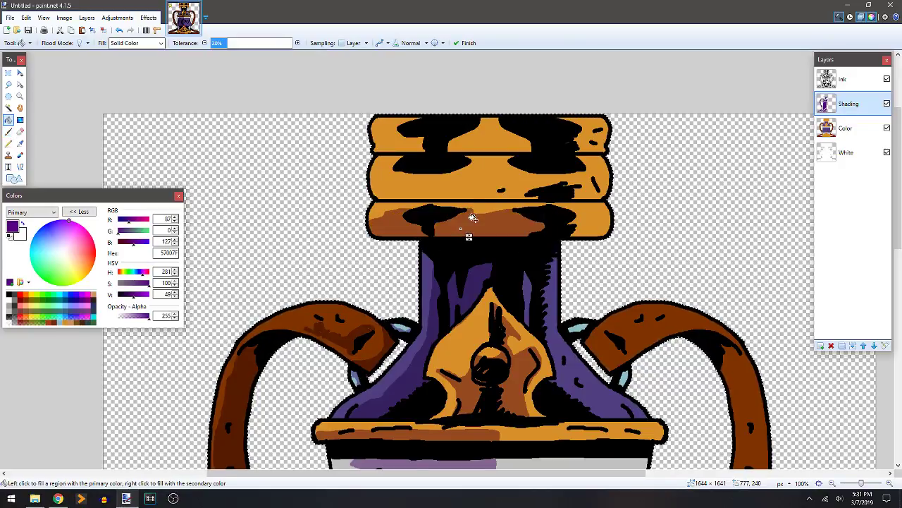
# Outline and fill a dark purple shadow across the left and middle of the second orange ring above the neck.
pyautogui.press('b')
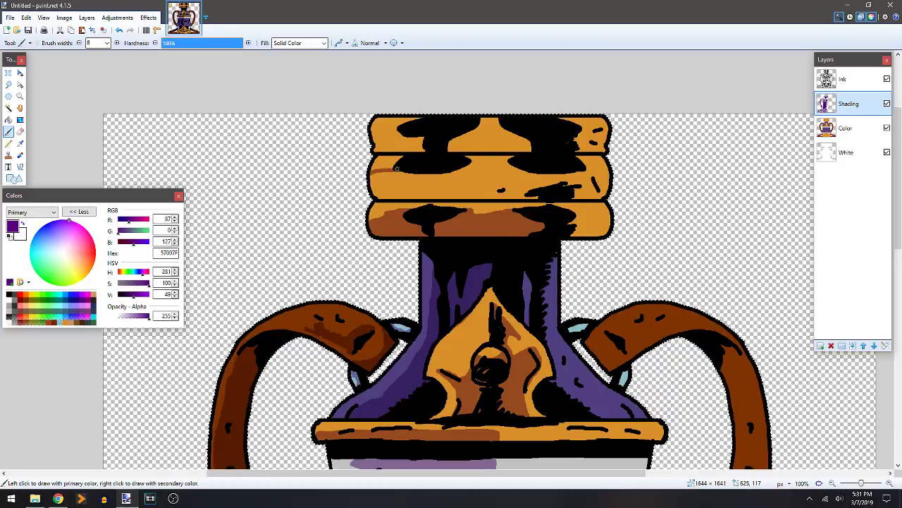
pyautogui.moveTo(476, 155)
pyautogui.mouseDown()
pyautogui.moveTo(518, 157)
pyautogui.moveTo(463, 156)
pyautogui.moveTo(565, 157)
pyautogui.moveTo(498, 189)
pyautogui.mouseUp()
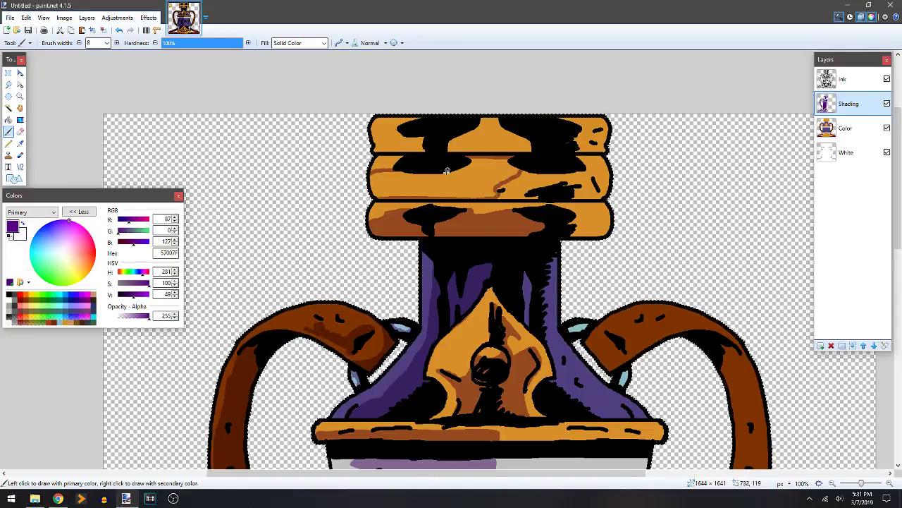
pyautogui.press('f')
pyautogui.click(471, 180)
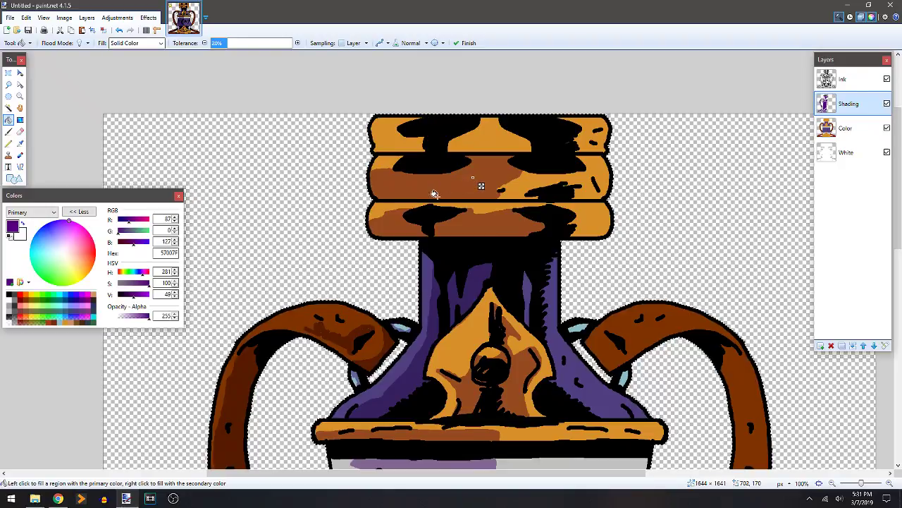
# Outline and fill a dark purple shadow across the left and middle of the topmost orange ring.
pyautogui.press('b')
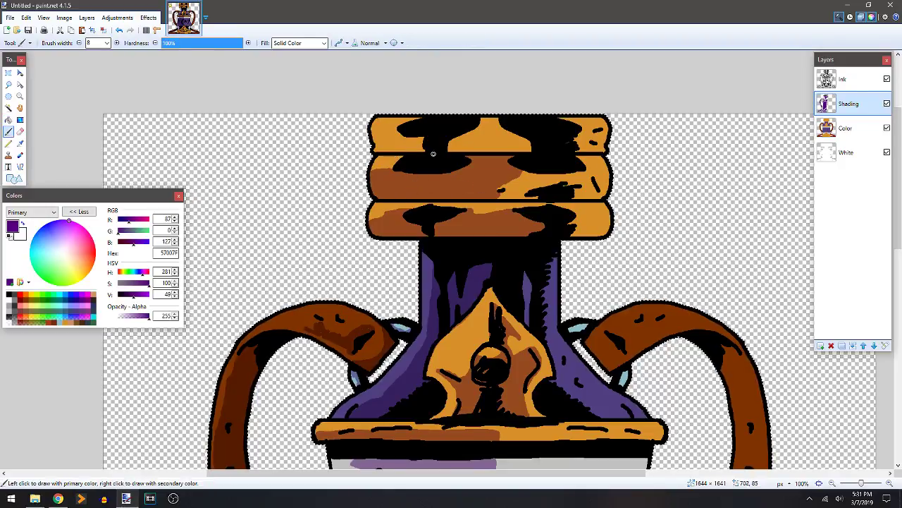
pyautogui.moveTo(428, 153)
pyautogui.mouseDown()
pyautogui.moveTo(396, 136)
pyautogui.moveTo(471, 116)
pyautogui.mouseUp()
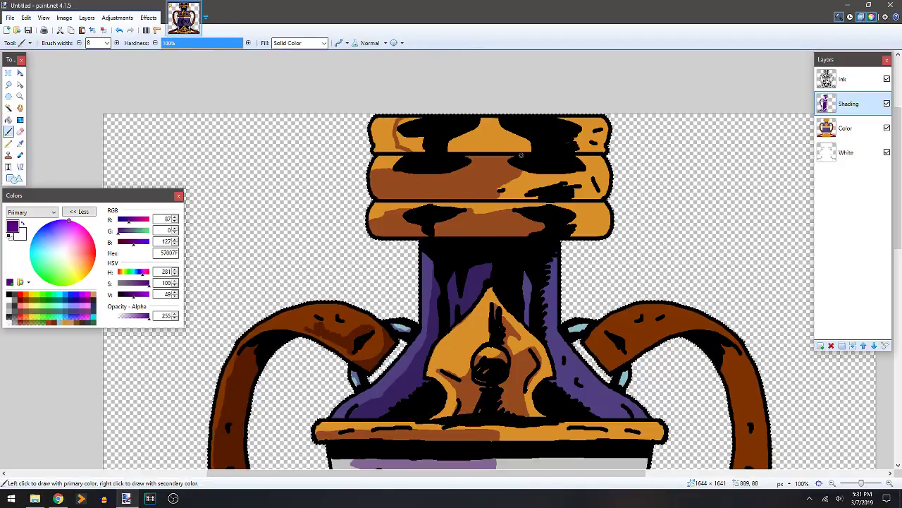
pyautogui.press('f')
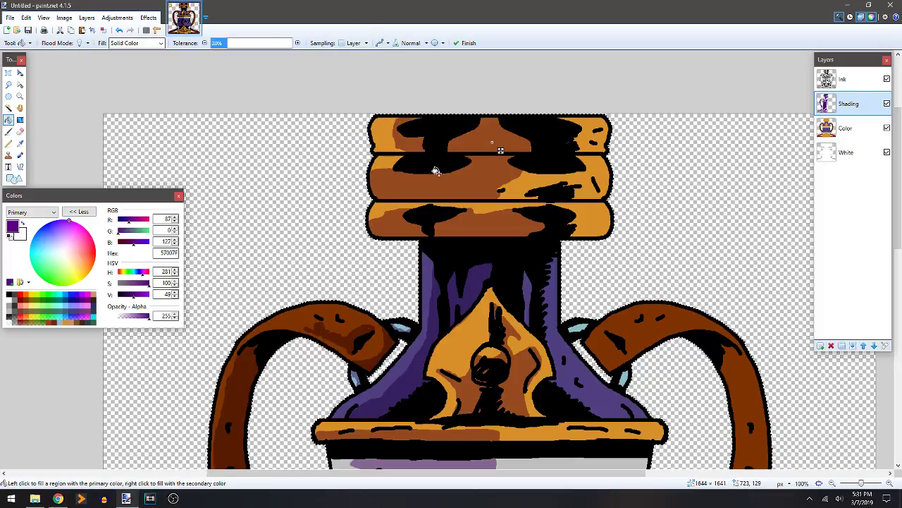
# Trim and touch up the shadows on the lower two orange rings, leaving a lighter strip at their left ends.
pyautogui.press('e')
pyautogui.press('b')
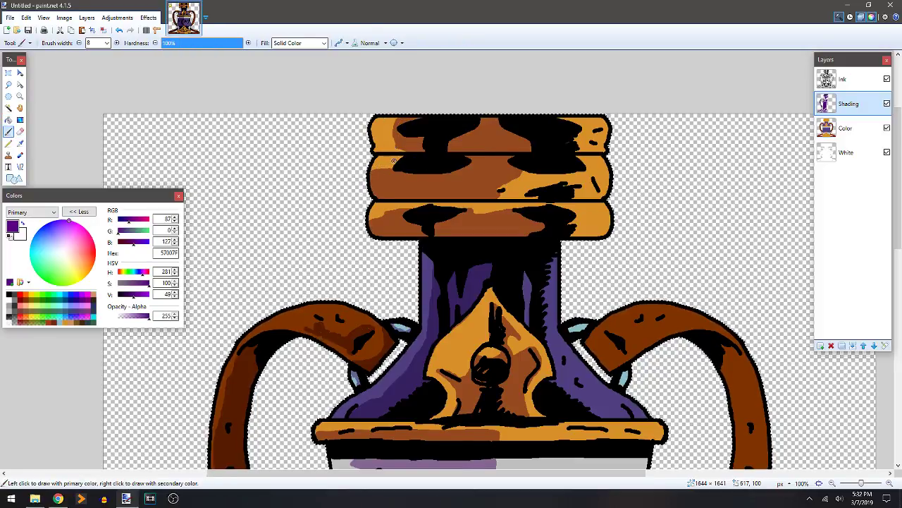
pyautogui.press('e')
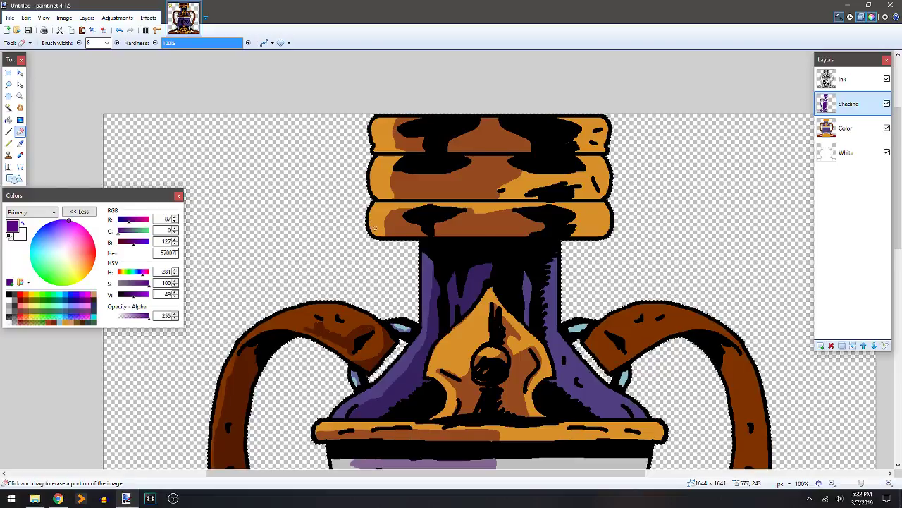
# Select the left half of the Shading layer up to the bottle's centre line and copy it onto a new layer above.
pyautogui.press('o')
pyautogui.scroll(-4, 327, 273)
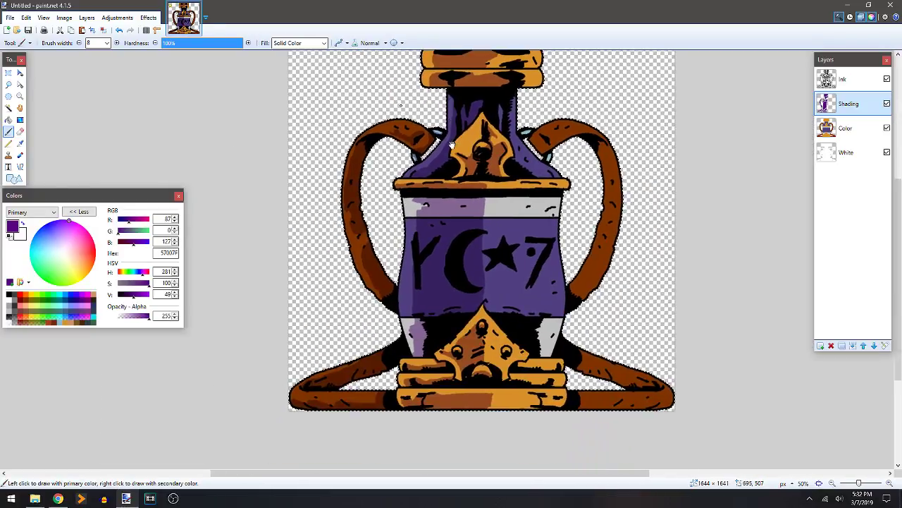
pyautogui.moveTo(452, 144); pyautogui.dragTo(443, 179)
pyautogui.scroll(-1, 326, 185)
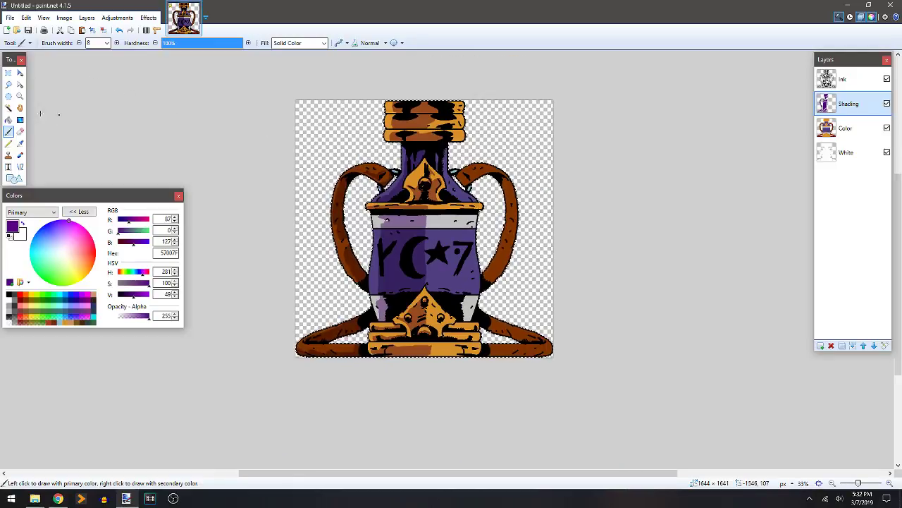
pyautogui.click(7, 73)
pyautogui.moveTo(294, 100); pyautogui.dragTo(424, 400)
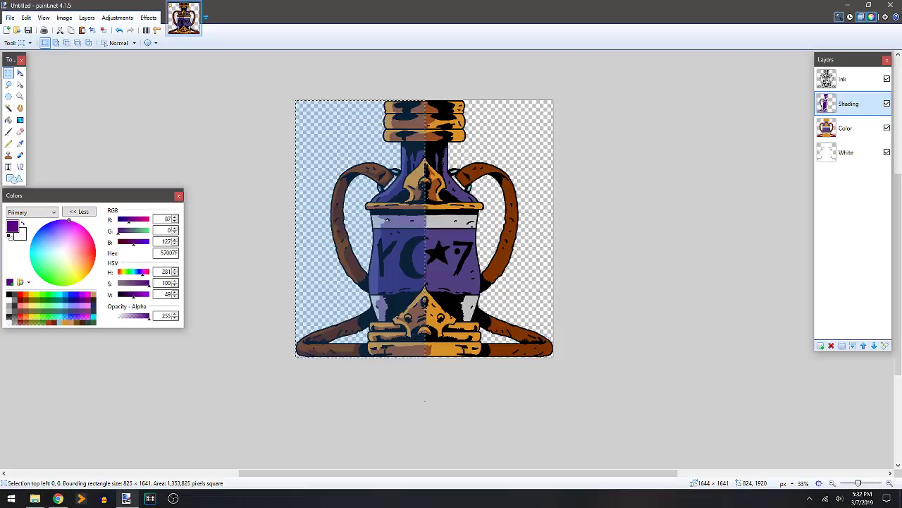
pyautogui.click(820, 345)
pyautogui.hotkey('ctrl', 'v')
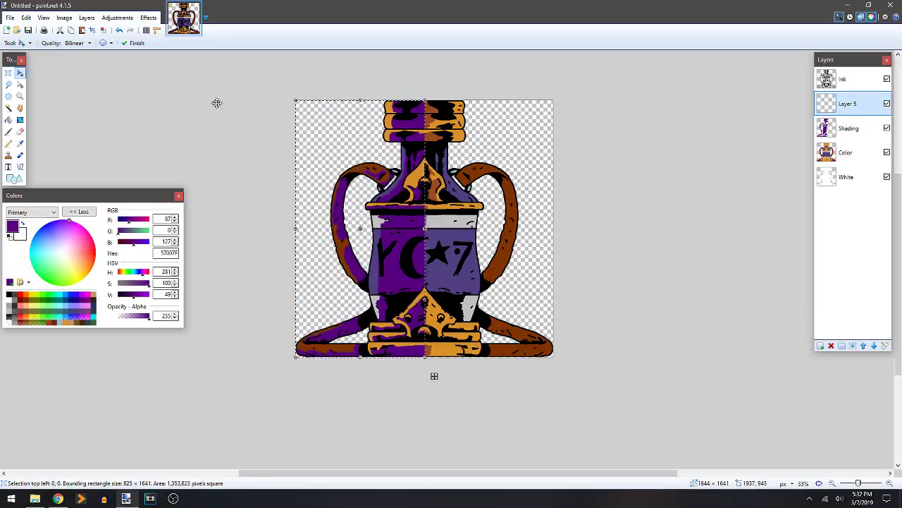
# Flip the copied shading layer horizontally and merge it down into the Shading layer.
pyautogui.click(87, 17)
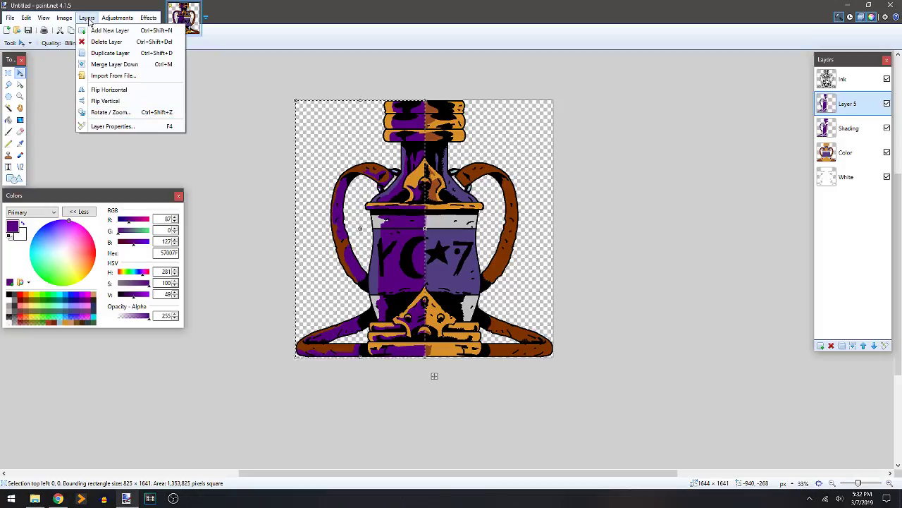
pyautogui.click(120, 91)
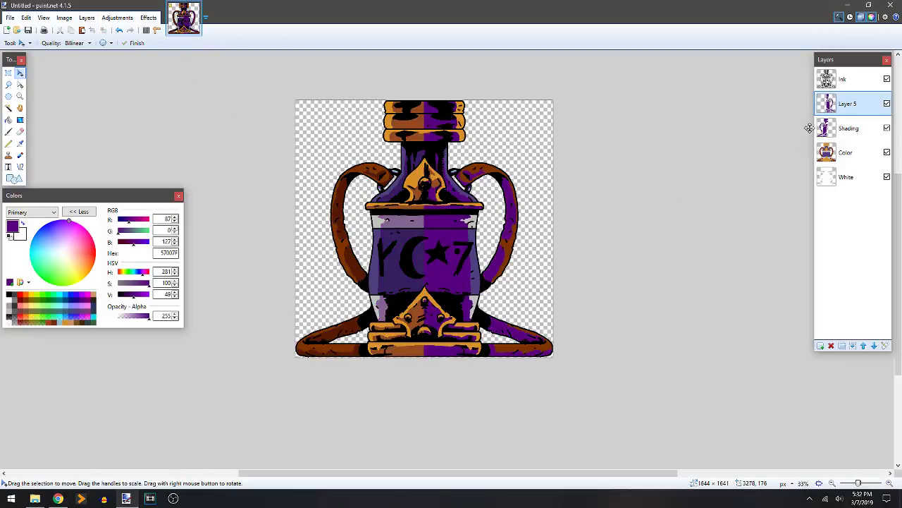
pyautogui.hotkey('ctrl', 'm')
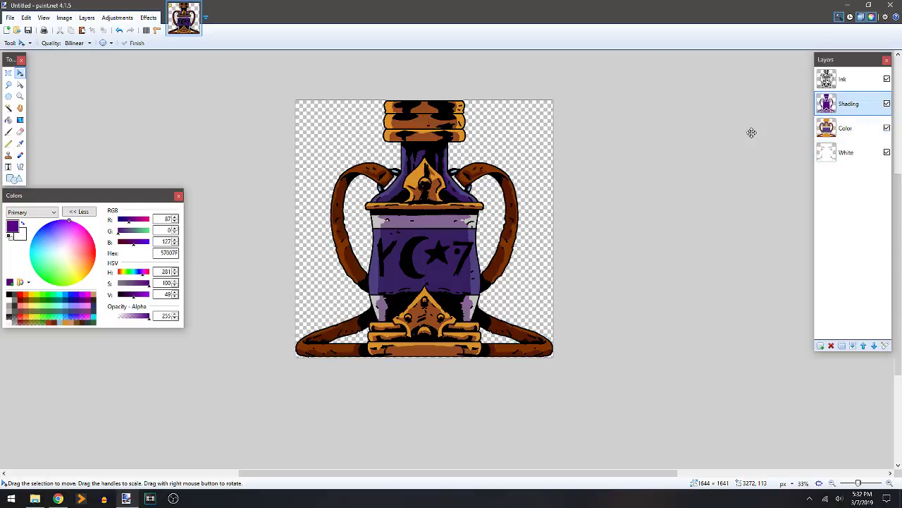
pyautogui.keyDown('ctrl'); pyautogui.scroll(2, 502, 243); pyautogui.keyUp('ctrl')
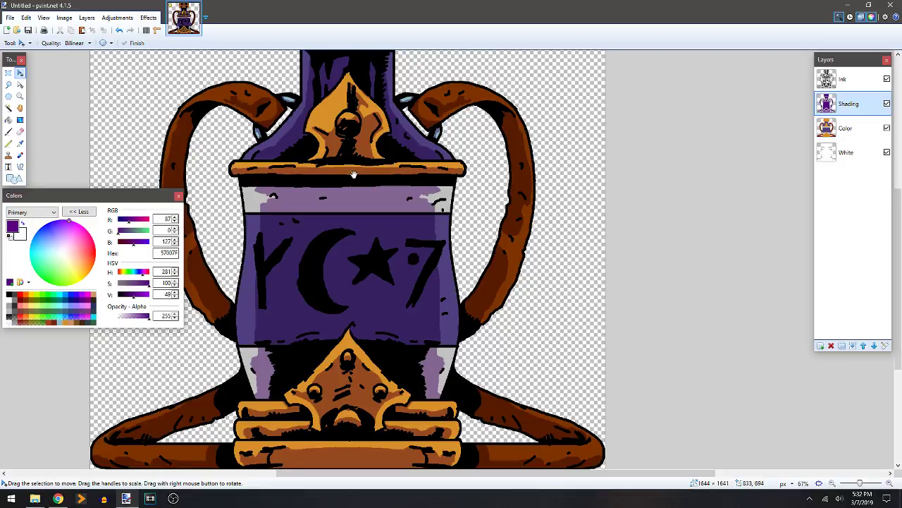
pyautogui.moveTo(356, 175); pyautogui.dragTo(413, 268)
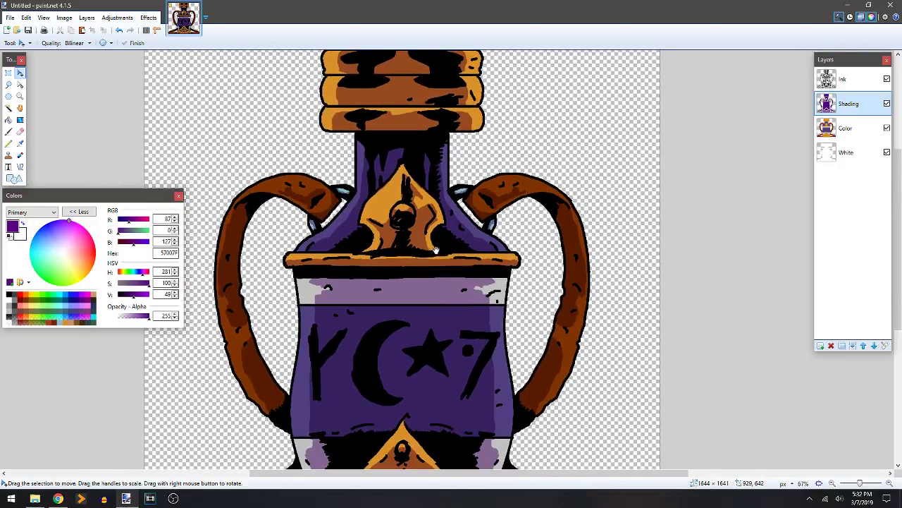
pyautogui.moveTo(435, 250); pyautogui.dragTo(467, 266)
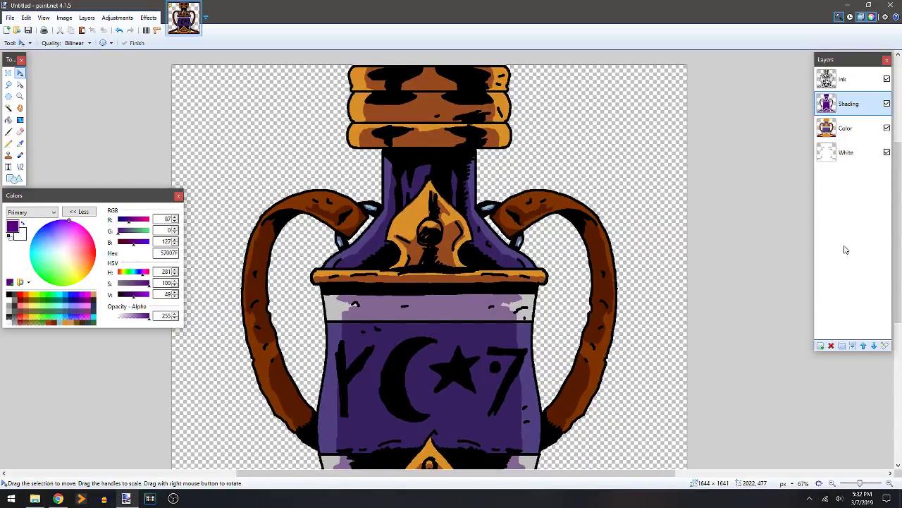
# Add a layer above Shading named Highlights, with Screen blending and an opacity of 120.
pyautogui.click(821, 346)
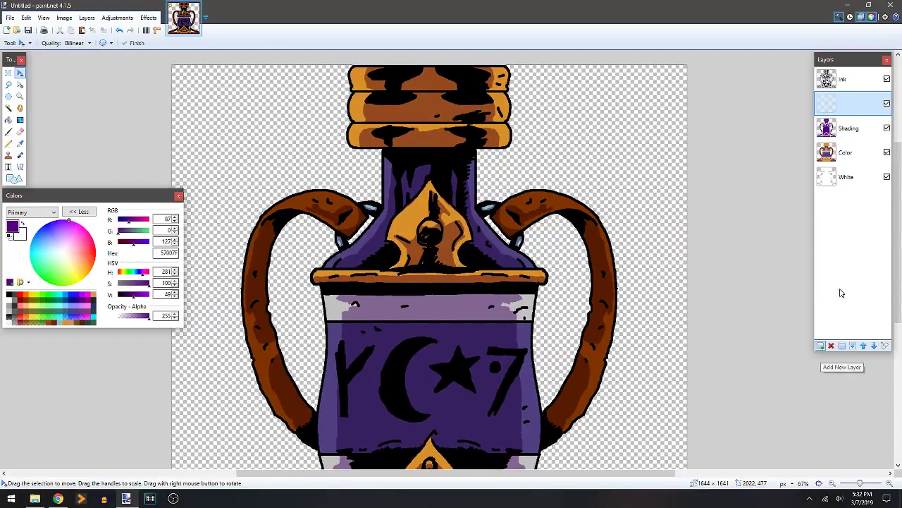
pyautogui.doubleClick(850, 103)
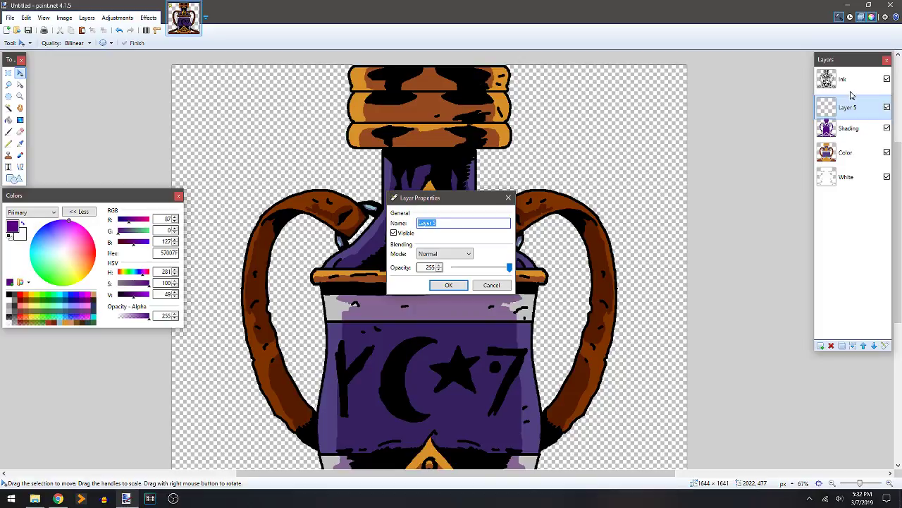
pyautogui.write('Highlights')
pyautogui.click(449, 252)
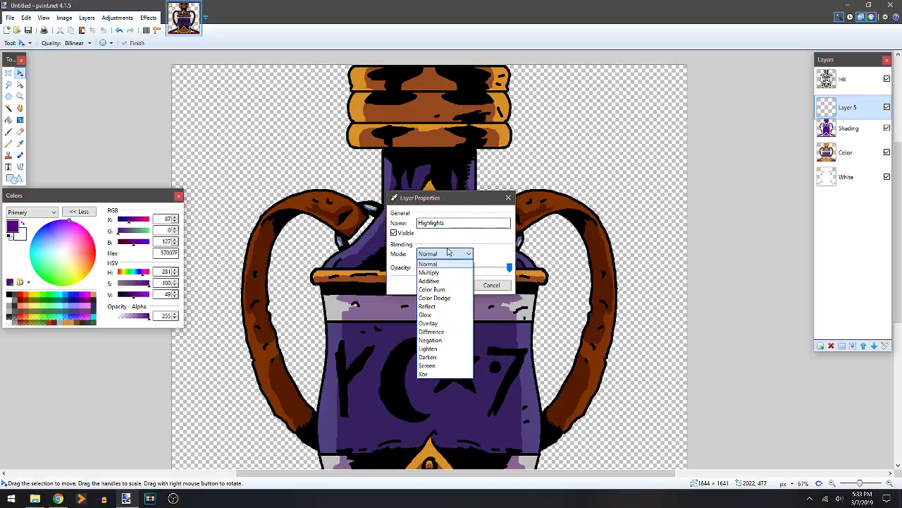
pyautogui.click(428, 366)
pyautogui.press('Tab')
pyautogui.write('120')
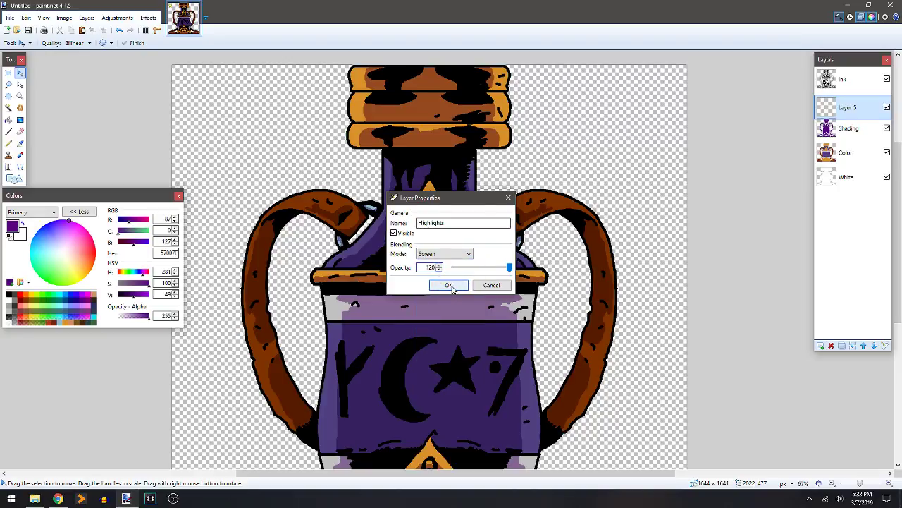
pyautogui.click(450, 286)
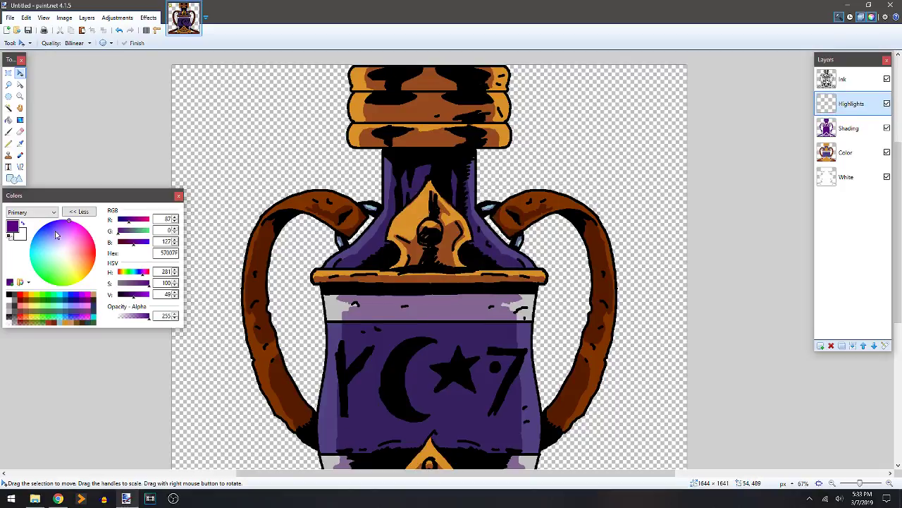
# Outline and fill a pale yellow (FFE97F) highlight on the left half of the pointed orange emblem on the neck.
pyautogui.click(33, 301)
pyautogui.click(32, 306)
pyautogui.press('b')
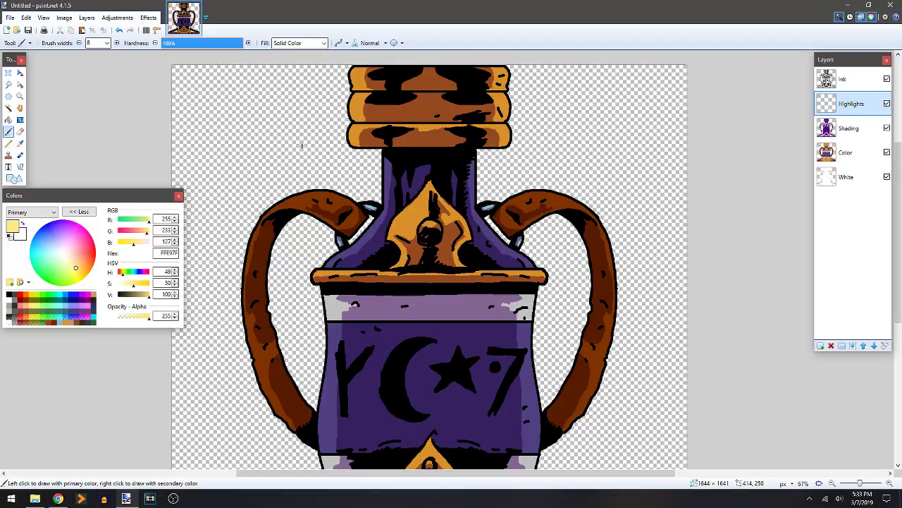
pyautogui.keyDown('ctrl'); pyautogui.scroll(2, 302, 146); pyautogui.keyUp('ctrl')
pyautogui.moveTo(490, 263); pyautogui.dragTo(480, 142)
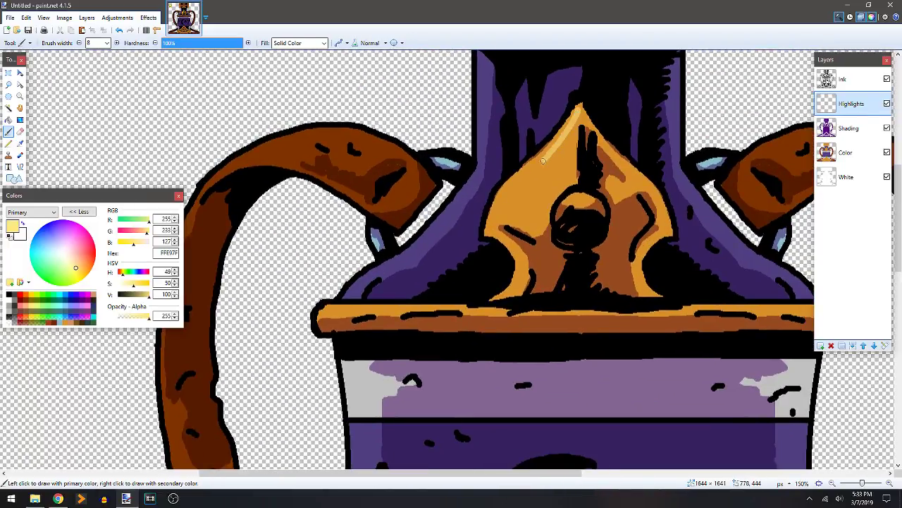
pyautogui.moveTo(509, 220); pyautogui.dragTo(545, 192)
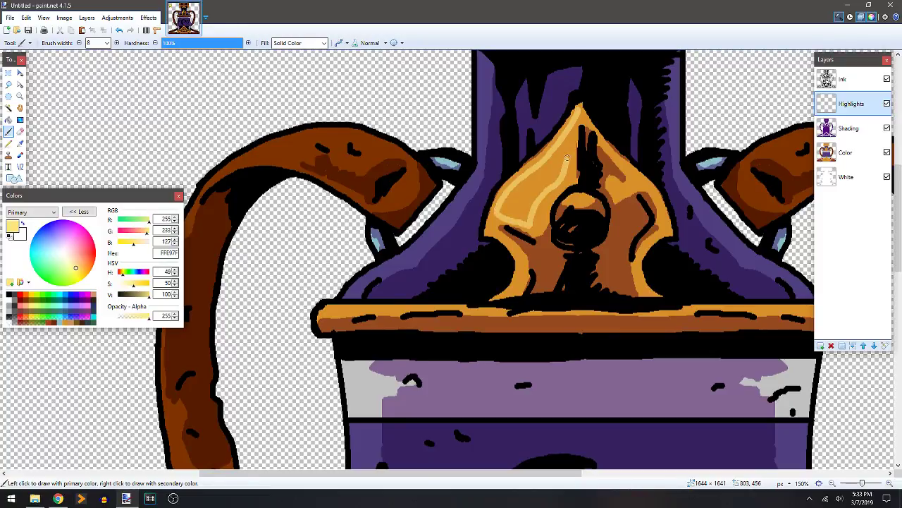
pyautogui.press('f')
pyautogui.click(546, 193)
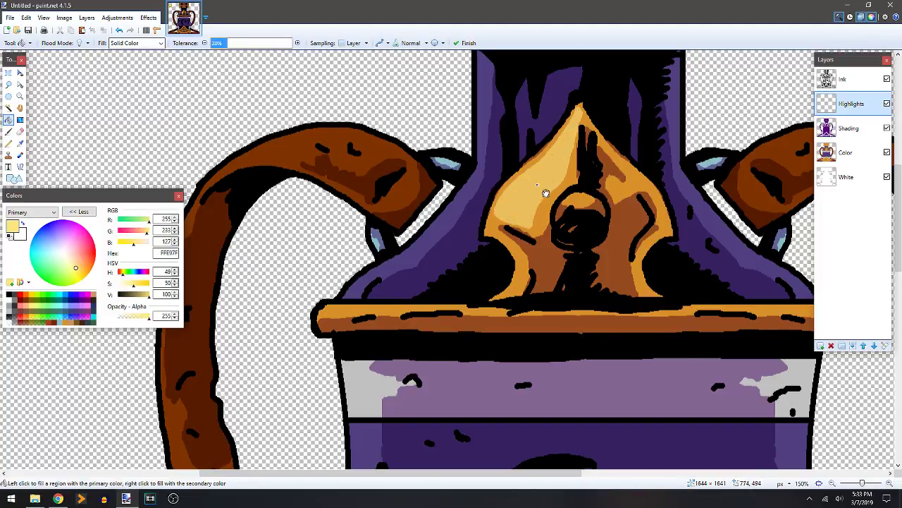
# Brush pale yellow highlights onto the emblem's lower flares, knob and right side, and along the neck's upper left edge.
pyautogui.press('b')
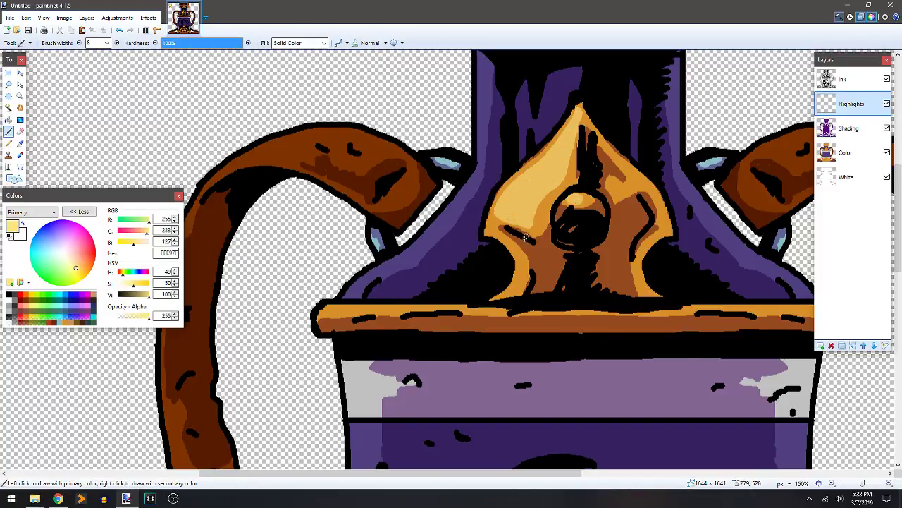
pyautogui.moveTo(517, 251)
pyautogui.mouseDown()
pyautogui.moveTo(519, 280)
pyautogui.moveTo(516, 256)
pyautogui.mouseUp()
pyautogui.moveTo(572, 147); pyautogui.dragTo(521, 234)
pyautogui.moveTo(589, 261)
pyautogui.mouseDown()
pyautogui.moveTo(582, 258)
pyautogui.moveTo(614, 307)
pyautogui.mouseUp()
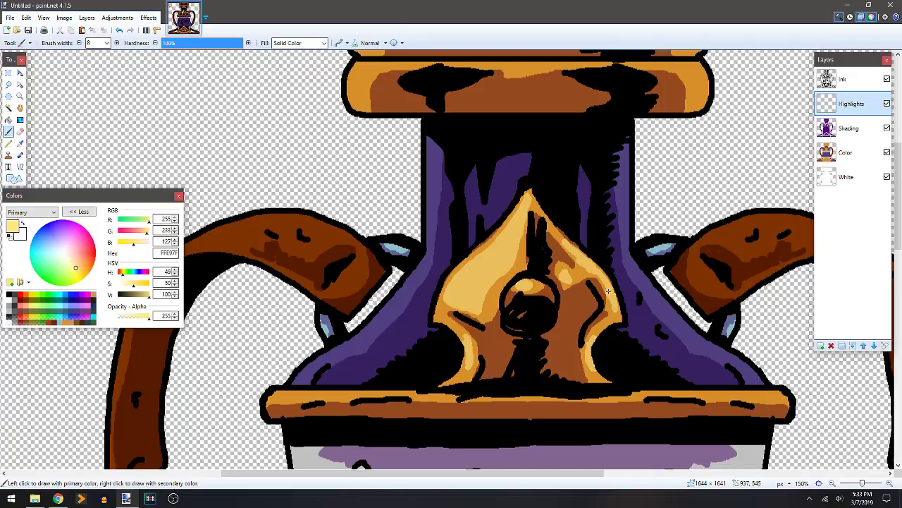
pyautogui.moveTo(430, 154)
pyautogui.mouseDown()
pyautogui.moveTo(430, 208)
pyautogui.moveTo(428, 161)
pyautogui.mouseUp()
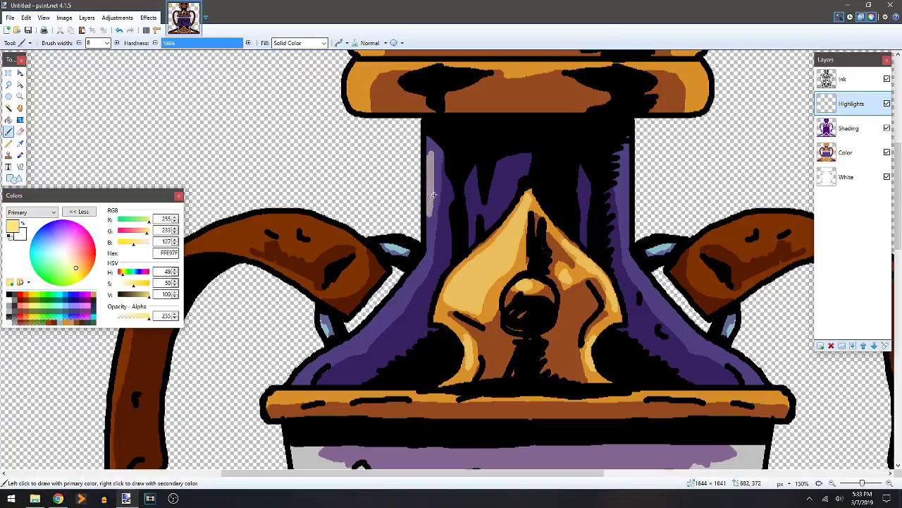
# Select the bottle's silhouette from the White layer with the Magic Wand and return to brushing on the Highlights layer.
pyautogui.click(846, 180)
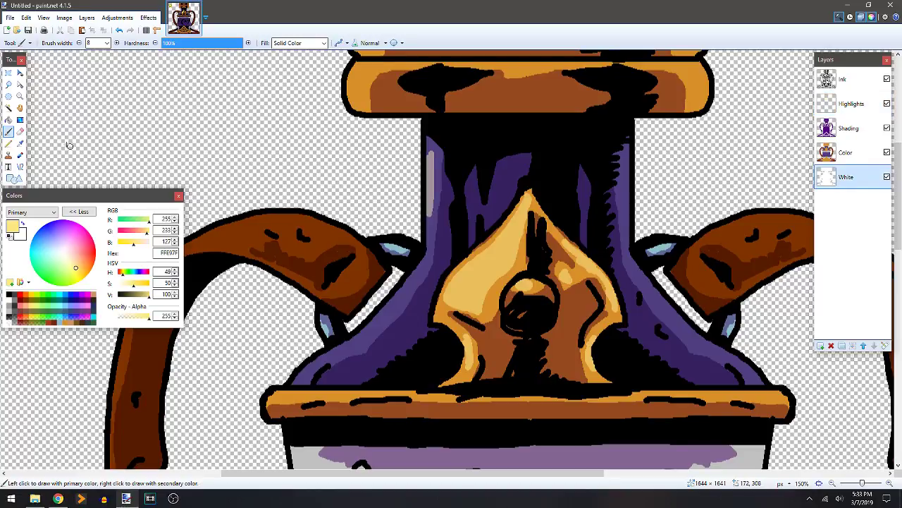
pyautogui.click(8, 108)
pyautogui.click(474, 174)
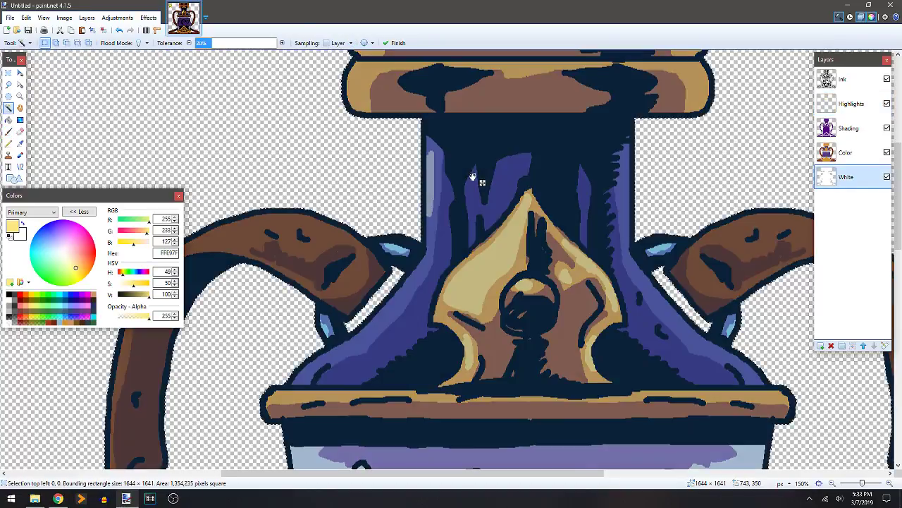
pyautogui.click(852, 107)
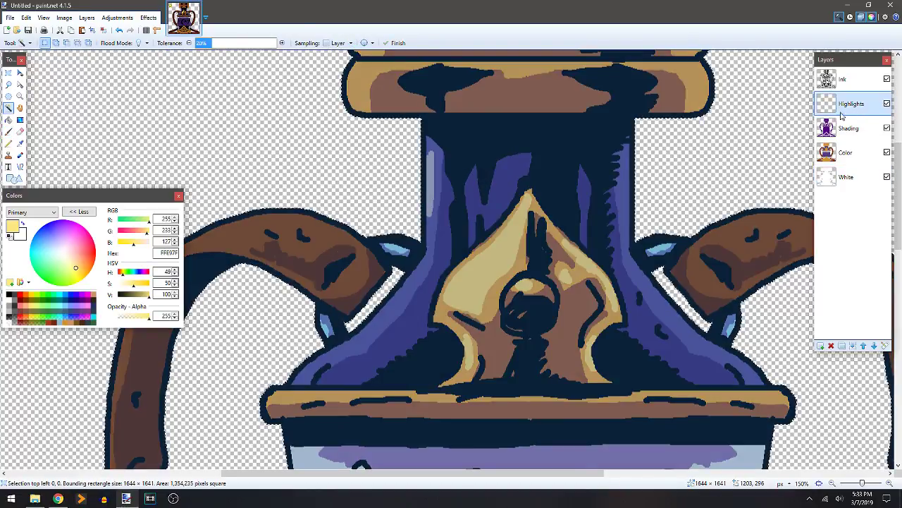
pyautogui.press('b')
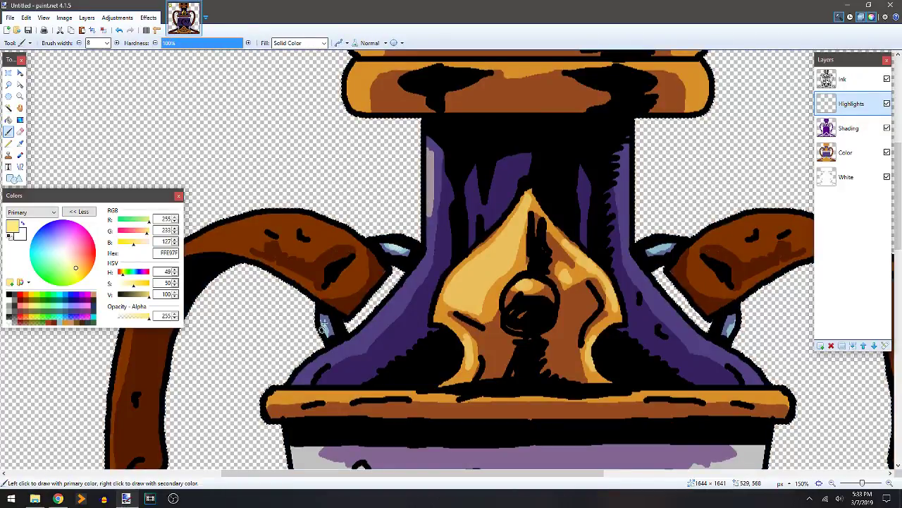
# Brush pale yellow highlights onto the left handle's upper end and along the purple neck's sloping lower left edge.
pyautogui.moveTo(340, 284); pyautogui.dragTo(360, 259)
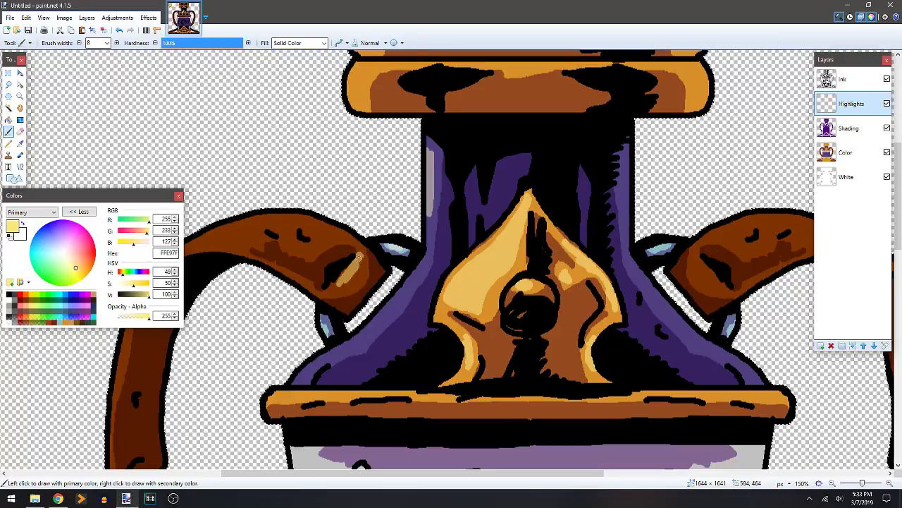
pyautogui.moveTo(378, 315); pyautogui.dragTo(426, 248)
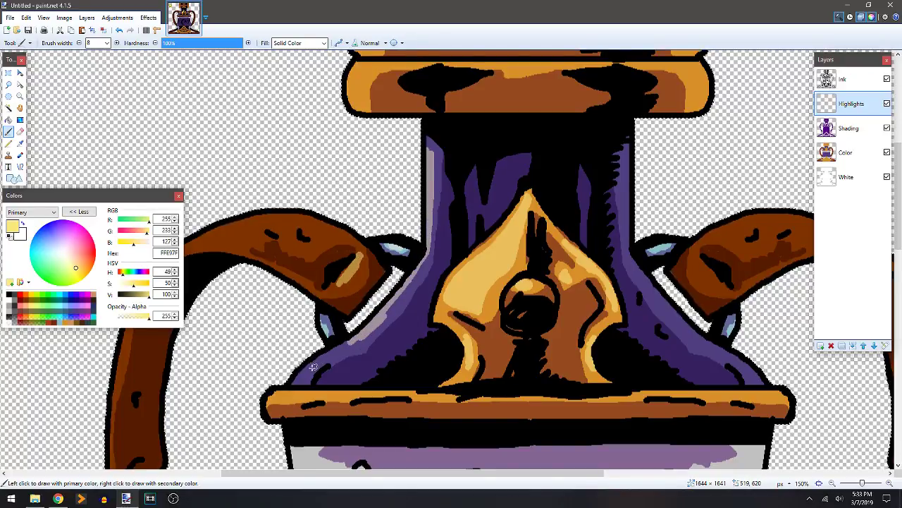
pyautogui.moveTo(302, 375); pyautogui.dragTo(336, 352)
# Brush highlights along the upper edge of the left handle's curve and beneath its small ink marks.
pyautogui.moveTo(393, 231); pyautogui.dragTo(491, 190)
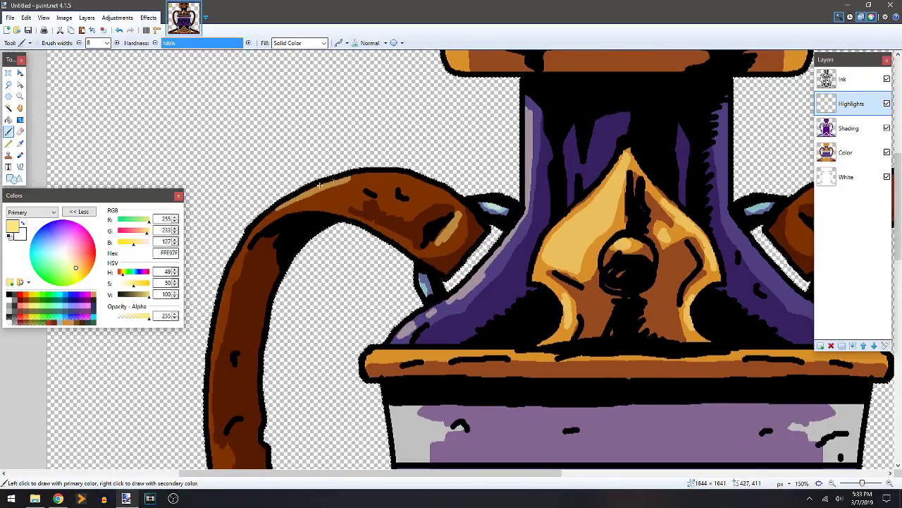
pyautogui.moveTo(289, 185)
pyautogui.mouseDown()
pyautogui.moveTo(377, 176)
pyautogui.moveTo(406, 200)
pyautogui.mouseUp()
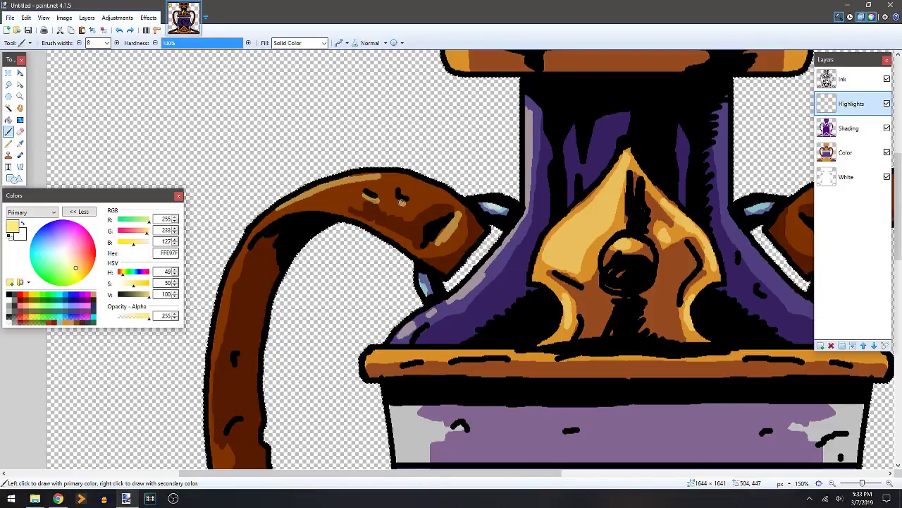
pyautogui.moveTo(375, 174); pyautogui.dragTo(402, 176)
pyautogui.moveTo(347, 172)
pyautogui.mouseDown()
pyautogui.moveTo(418, 175)
pyautogui.moveTo(447, 196)
pyautogui.mouseUp()
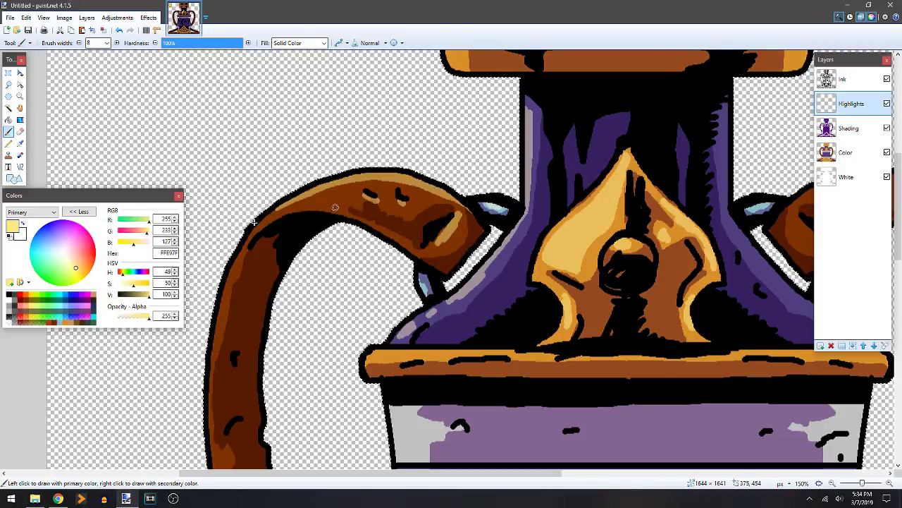
# Extend thin highlights down the left handle's outer edge and along the lower part of its inner edge.
pyautogui.moveTo(351, 205); pyautogui.dragTo(421, 150)
pyautogui.moveTo(289, 239); pyautogui.dragTo(279, 310)
pyautogui.moveTo(324, 263); pyautogui.dragTo(332, 172)
pyautogui.moveTo(304, 291); pyautogui.dragTo(325, 372)
pyautogui.moveTo(405, 369); pyautogui.dragTo(402, 203)
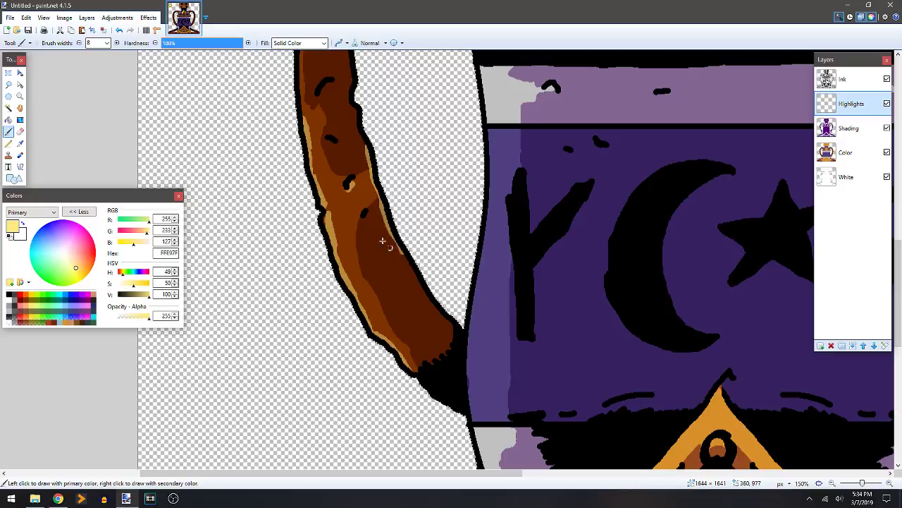
# Erase the excess highlight from the left handle's lower inner edge and highlight the rim of its upper end.
pyautogui.press('e')
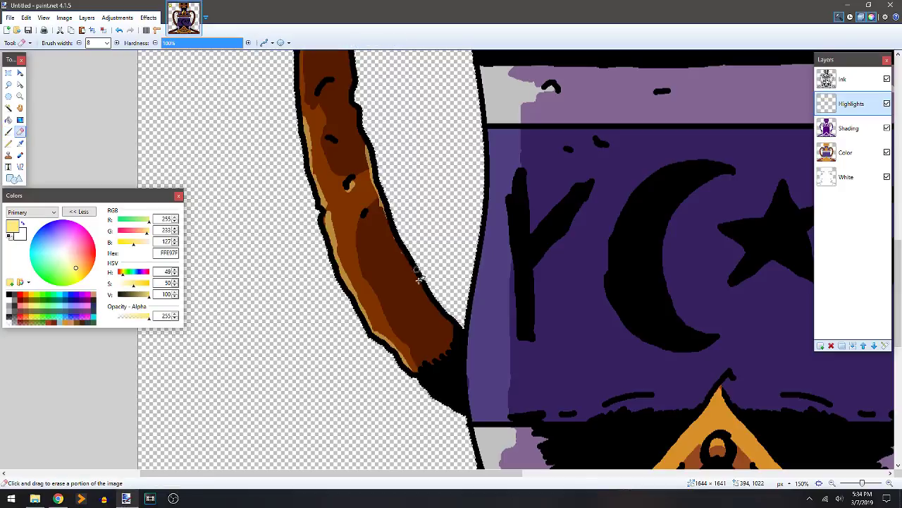
pyautogui.press('b')
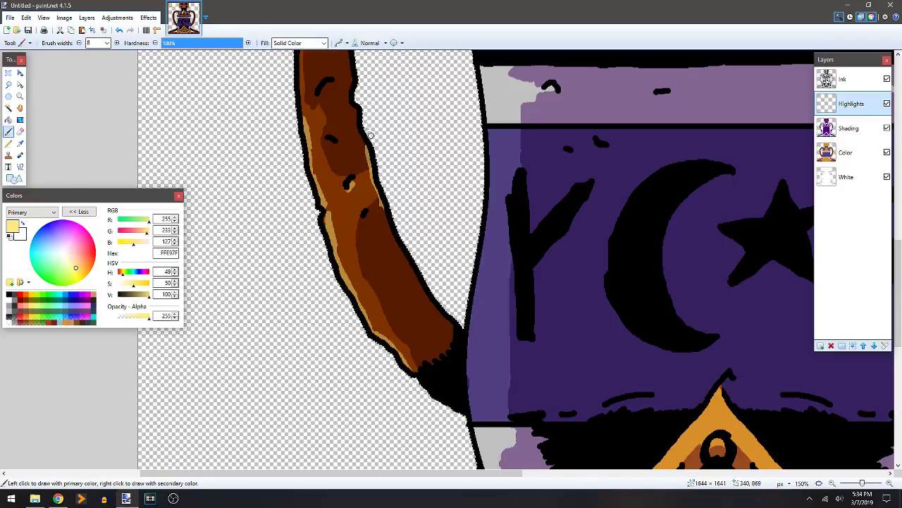
pyautogui.scroll(6, 381, 183)
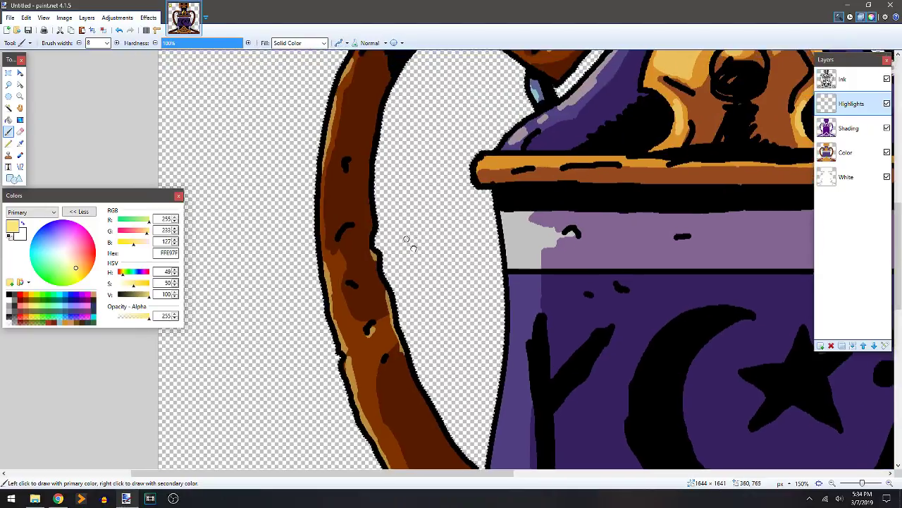
pyautogui.scroll(-1, 386, 192)
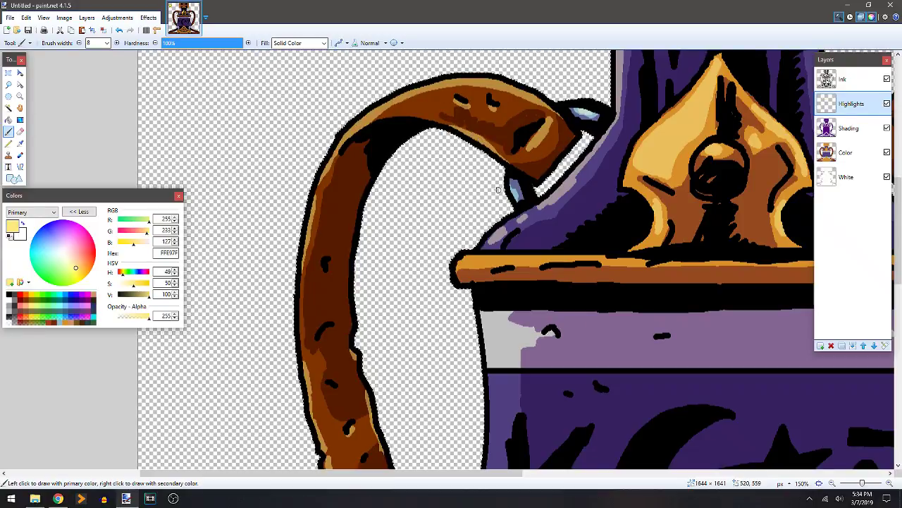
pyautogui.moveTo(563, 153)
pyautogui.mouseDown()
pyautogui.moveTo(540, 177)
pyautogui.moveTo(537, 194)
pyautogui.moveTo(483, 191)
pyautogui.mouseUp()
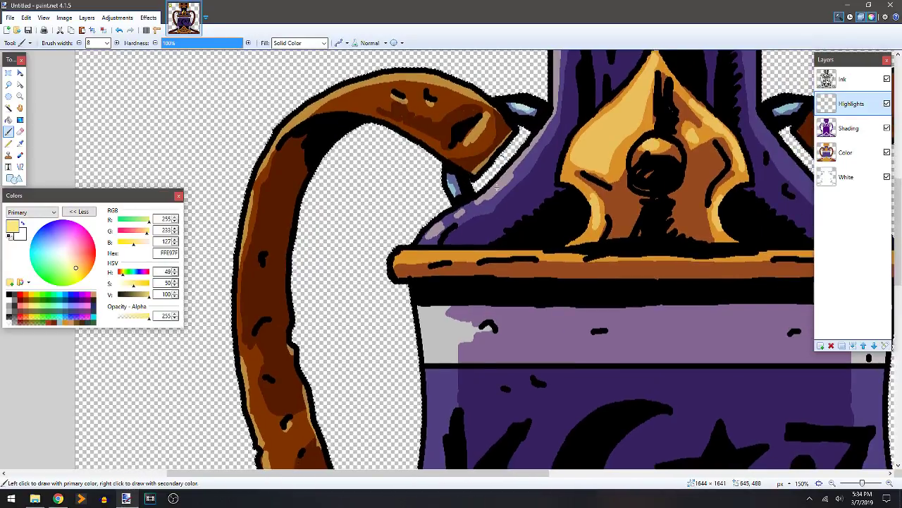
# Brush highlights around the rounded left end of the orange rim and along its upper edge to the middle.
pyautogui.scroll(-3, 409, 204)
pyautogui.hscroll(1, 409, 205)
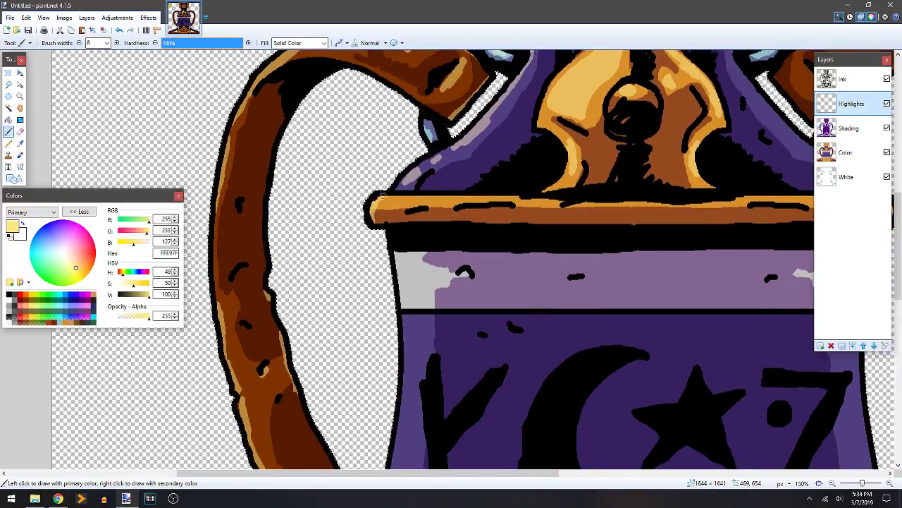
pyautogui.moveTo(394, 202); pyautogui.dragTo(375, 219)
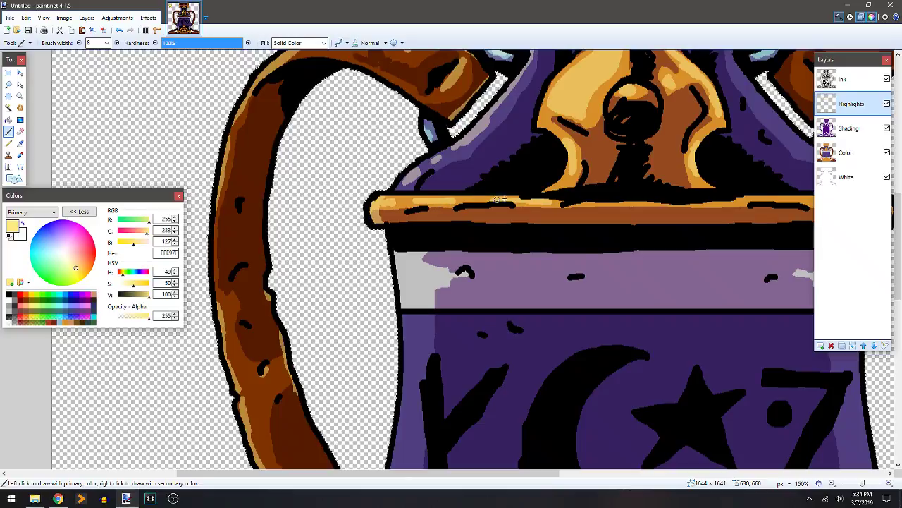
pyautogui.hscroll(5, 497, 200)
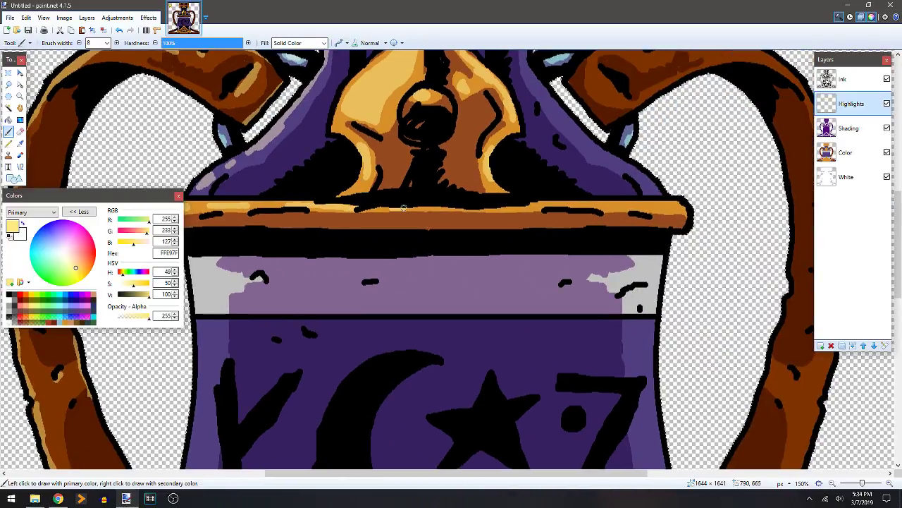
pyautogui.moveTo(392, 213)
pyautogui.mouseDown()
pyautogui.moveTo(442, 263)
pyautogui.moveTo(469, 241)
pyautogui.mouseUp()
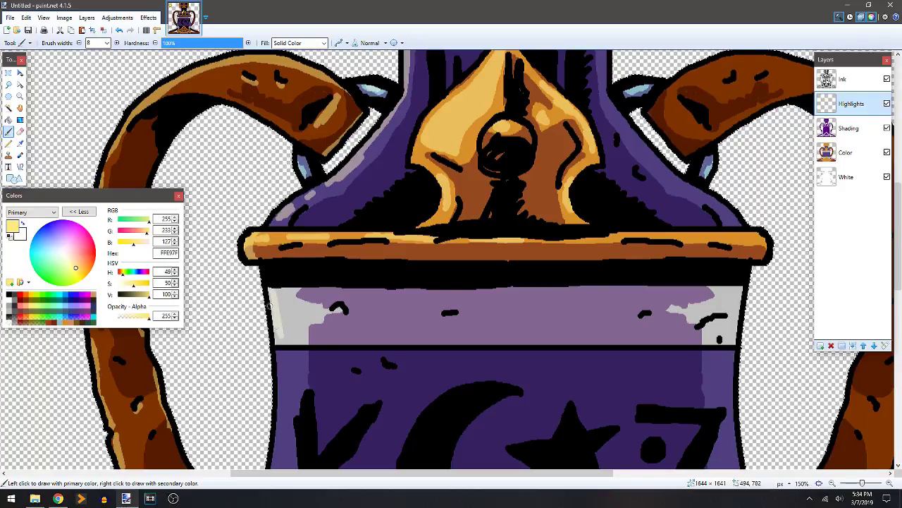
# Brush highlight strokes on the left side of the pale grey band and outline a highlight down the purple body's left edge.
pyautogui.moveTo(269, 301)
pyautogui.mouseDown()
pyautogui.moveTo(281, 337)
pyautogui.moveTo(286, 305)
pyautogui.moveTo(294, 341)
pyautogui.mouseUp()
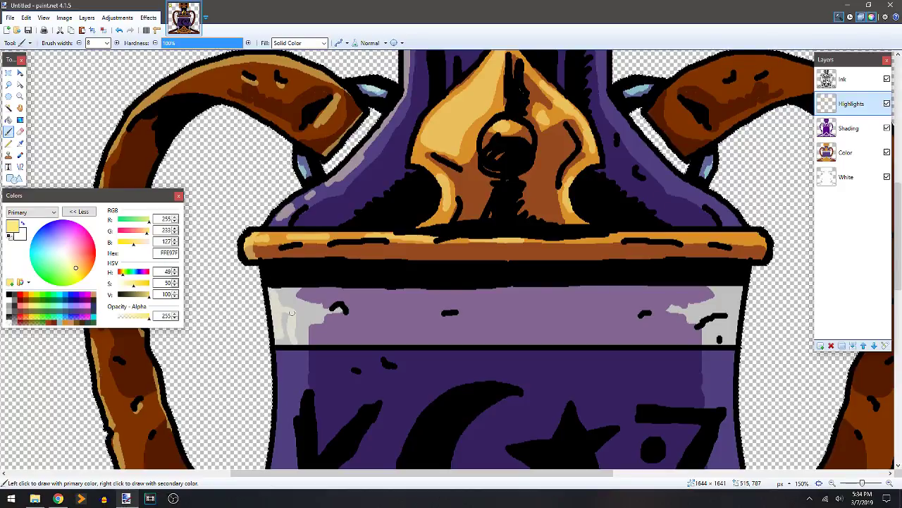
pyautogui.moveTo(395, 183)
pyautogui.mouseDown()
pyautogui.moveTo(409, 167)
pyautogui.moveTo(479, 190)
pyautogui.moveTo(450, 258)
pyautogui.moveTo(443, 335)
pyautogui.moveTo(425, 387)
pyautogui.mouseUp()
pyautogui.press('f')
pyautogui.click(435, 222)
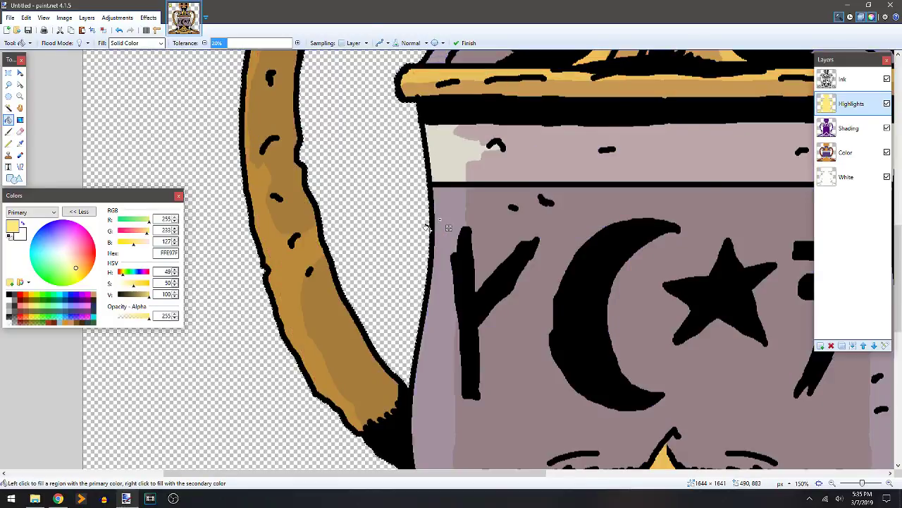
pyautogui.hotkey('ctrl', 'z')
pyautogui.press('b')
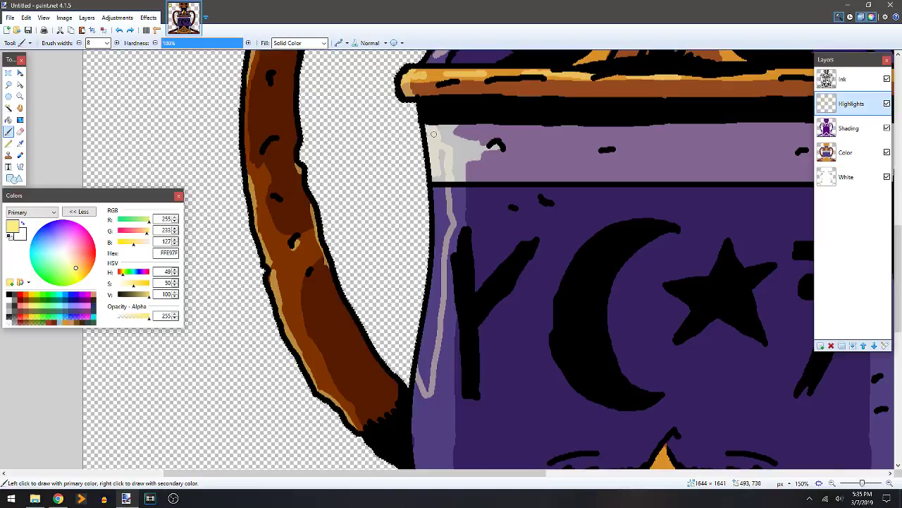
# Close and fill the highlight outline on the body's left edge, and brush highlights onto the grey panel below the body.
pyautogui.moveTo(443, 151); pyautogui.dragTo(414, 368)
pyautogui.press('f')
pyautogui.click(430, 304)
pyautogui.press('b')
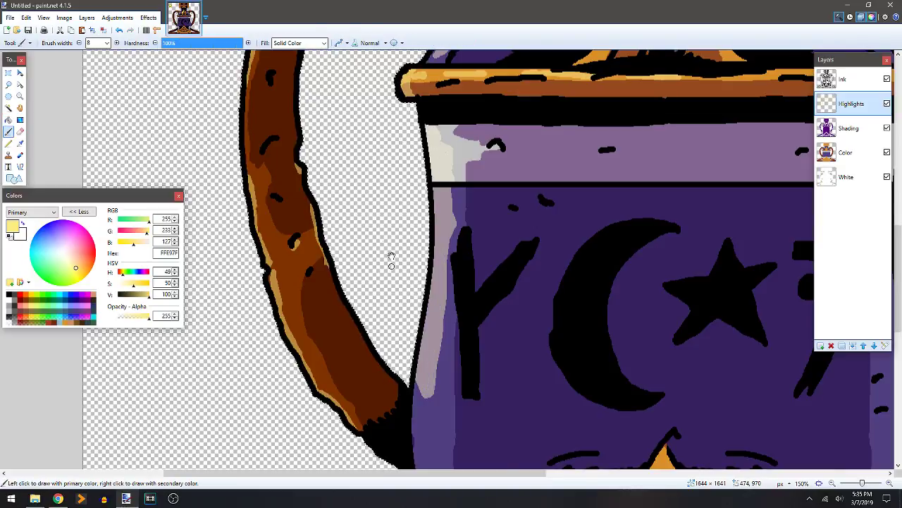
pyautogui.scroll(-5, 390, 253)
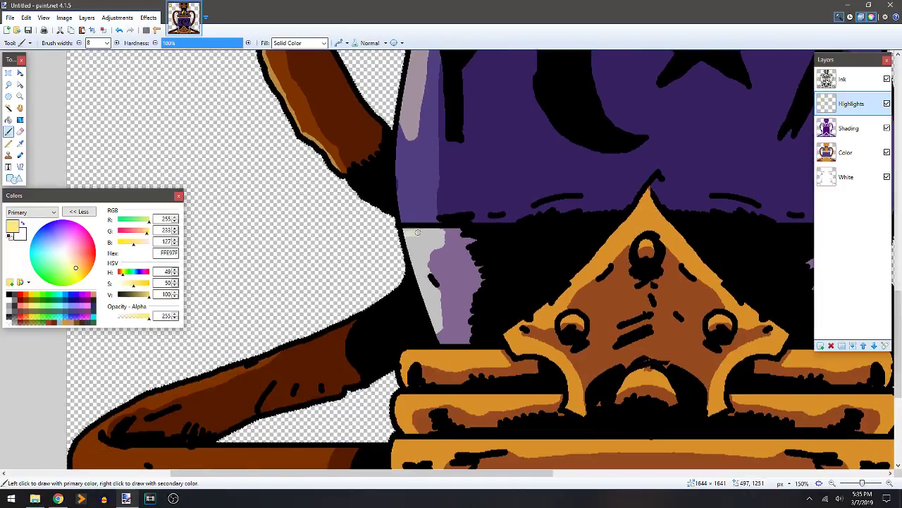
pyautogui.moveTo(417, 232)
pyautogui.mouseDown()
pyautogui.moveTo(418, 267)
pyautogui.moveTo(418, 236)
pyautogui.moveTo(409, 251)
pyautogui.moveTo(422, 234)
pyautogui.moveTo(416, 272)
pyautogui.moveTo(434, 317)
pyautogui.mouseUp()
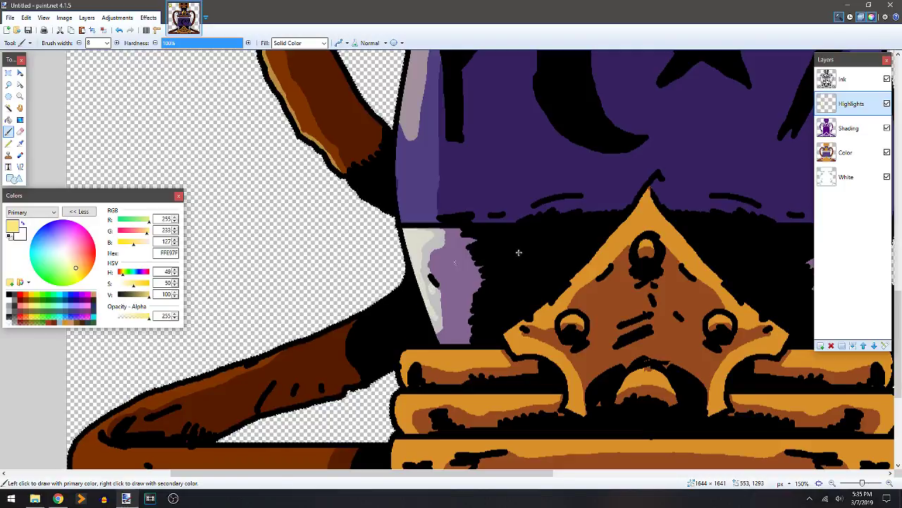
# Brush highlights onto the lower emblem's tip and upper left edge, and beside the ink marks inside it.
pyautogui.moveTo(537, 257); pyautogui.dragTo(441, 222)
pyautogui.click(550, 208)
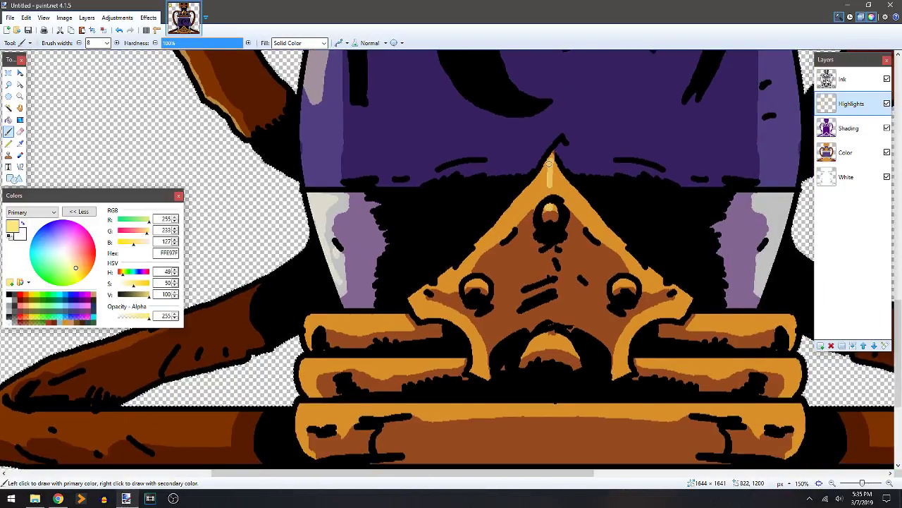
pyautogui.moveTo(553, 158)
pyautogui.mouseDown()
pyautogui.moveTo(536, 185)
pyautogui.moveTo(545, 170)
pyautogui.moveTo(547, 185)
pyautogui.moveTo(505, 226)
pyautogui.moveTo(519, 213)
pyautogui.moveTo(511, 242)
pyautogui.moveTo(540, 191)
pyautogui.moveTo(503, 230)
pyautogui.moveTo(533, 188)
pyautogui.moveTo(479, 240)
pyautogui.mouseUp()
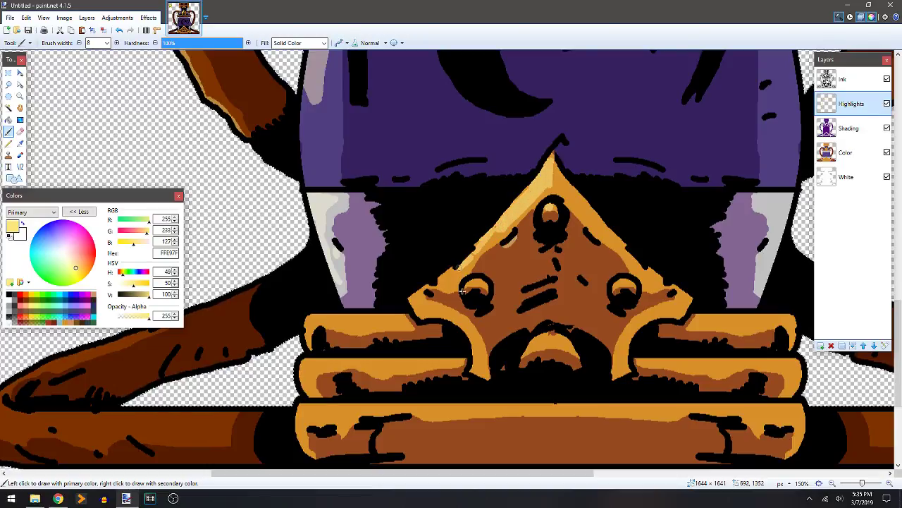
pyautogui.moveTo(464, 291); pyautogui.dragTo(480, 283)
pyautogui.moveTo(530, 311)
pyautogui.mouseDown()
pyautogui.moveTo(556, 297)
pyautogui.moveTo(552, 282)
pyautogui.mouseUp()
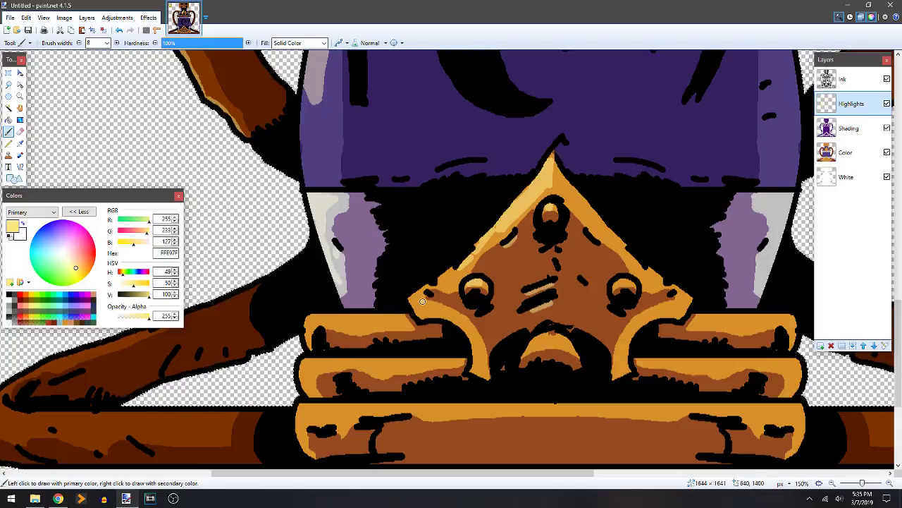
# Highlight the lower emblem's left corner and curved left flare, its left rivet and the dome beneath it.
pyautogui.moveTo(426, 312)
pyautogui.mouseDown()
pyautogui.moveTo(419, 294)
pyautogui.moveTo(454, 276)
pyautogui.mouseUp()
pyautogui.moveTo(468, 331); pyautogui.dragTo(480, 364)
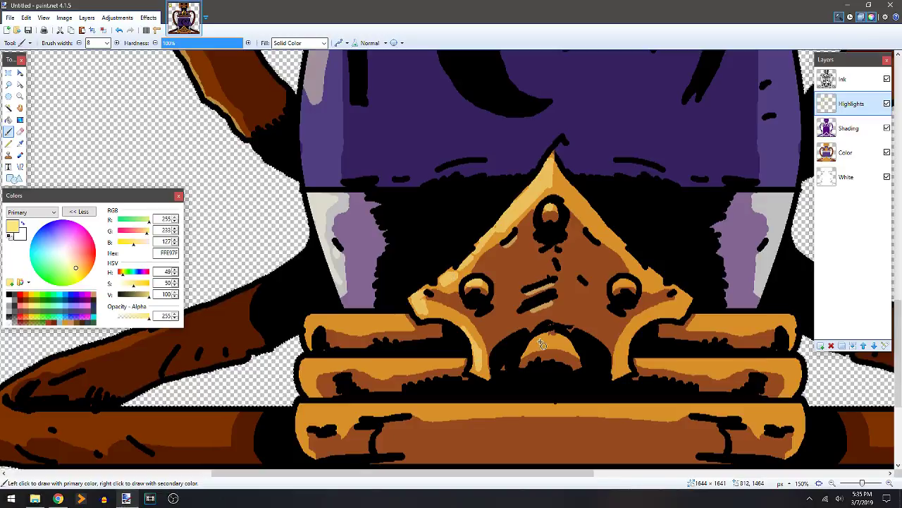
pyautogui.moveTo(536, 346); pyautogui.dragTo(532, 344)
pyautogui.click(478, 283)
# Brush highlights onto the left ends and upper edges of the three stacked orange base rings.
pyautogui.moveTo(461, 231); pyautogui.dragTo(540, 148)
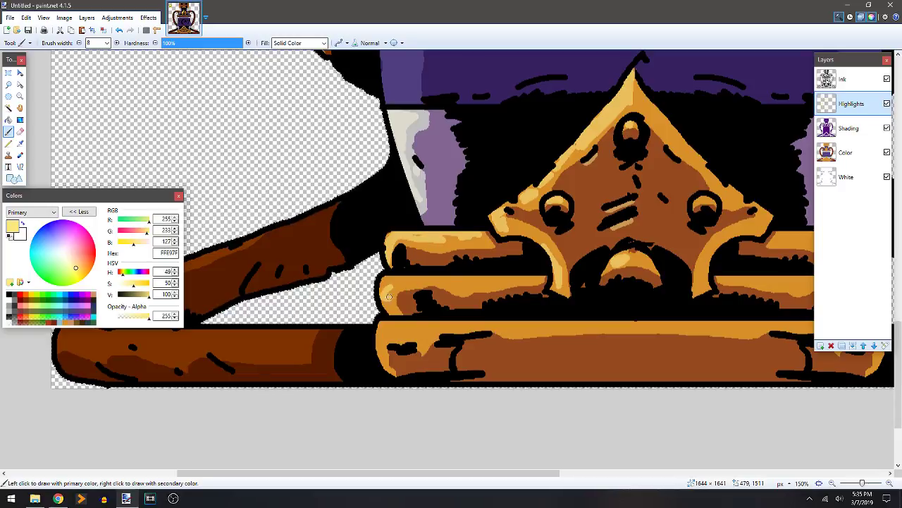
pyautogui.moveTo(398, 282); pyautogui.dragTo(524, 280)
pyautogui.moveTo(384, 334)
pyautogui.mouseDown()
pyautogui.moveTo(379, 345)
pyautogui.moveTo(388, 330)
pyautogui.moveTo(430, 327)
pyautogui.moveTo(391, 329)
pyautogui.mouseUp()
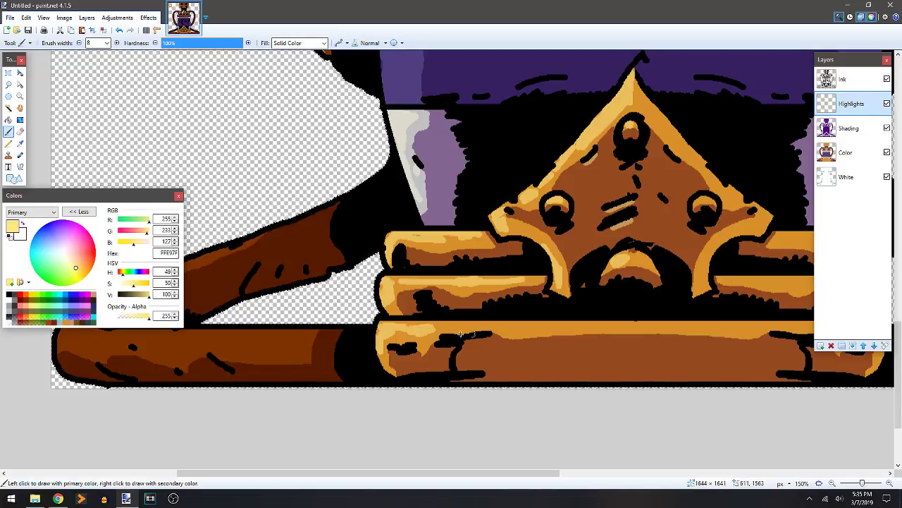
pyautogui.moveTo(483, 327); pyautogui.dragTo(446, 327)
pyautogui.moveTo(515, 326); pyautogui.dragTo(536, 328)
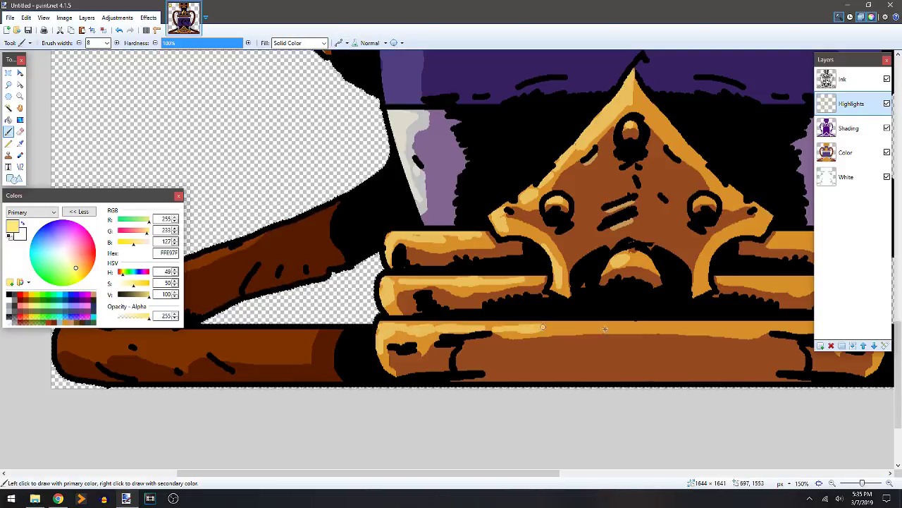
pyautogui.moveTo(647, 327); pyautogui.dragTo(571, 326)
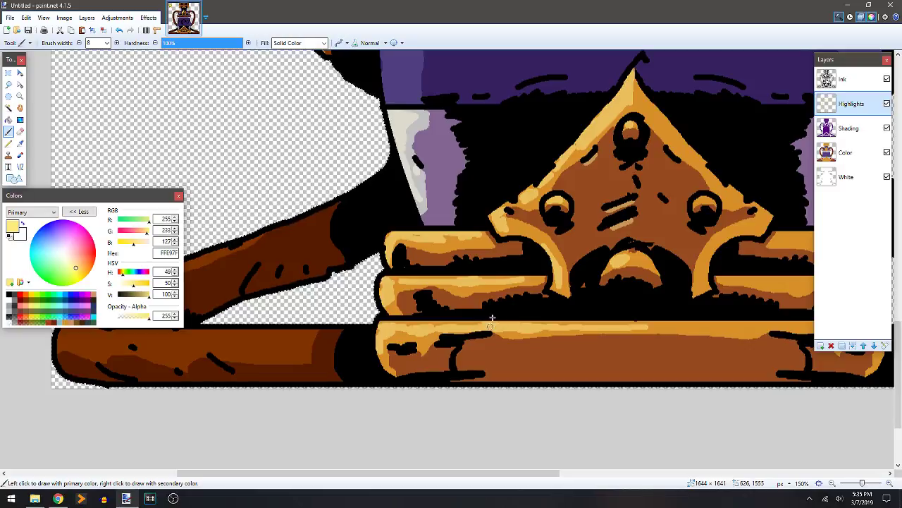
# Brush a thin highlight along the upper edge of the brown foot at the lower left and onto its outer bend, replacing a thicker attempt.
pyautogui.moveTo(382, 204); pyautogui.dragTo(532, 153)
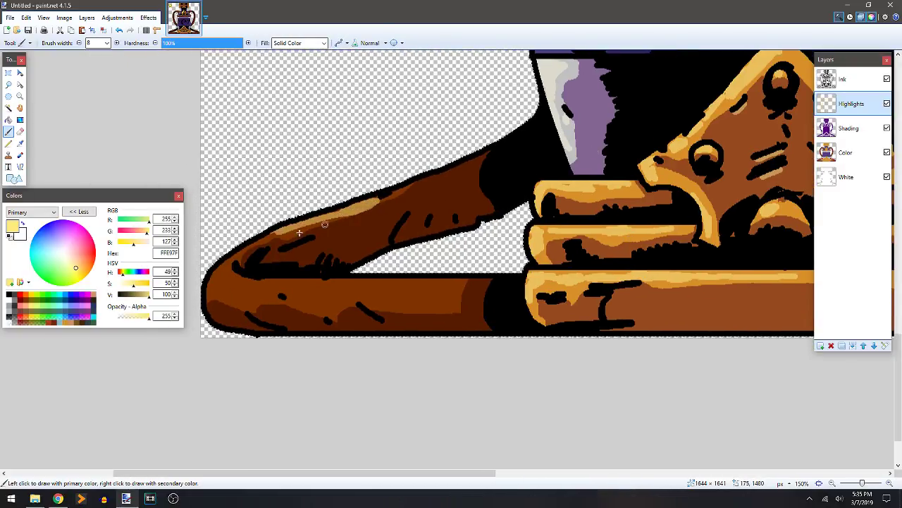
pyautogui.hotkey('ctrl', 'z')
pyautogui.moveTo(273, 231)
pyautogui.mouseDown()
pyautogui.moveTo(424, 181)
pyautogui.moveTo(424, 162)
pyautogui.mouseUp()
pyautogui.hscroll(-2, 394, 170)
pyautogui.scroll(-1, 394, 170)
pyautogui.moveTo(308, 250); pyautogui.dragTo(336, 219)
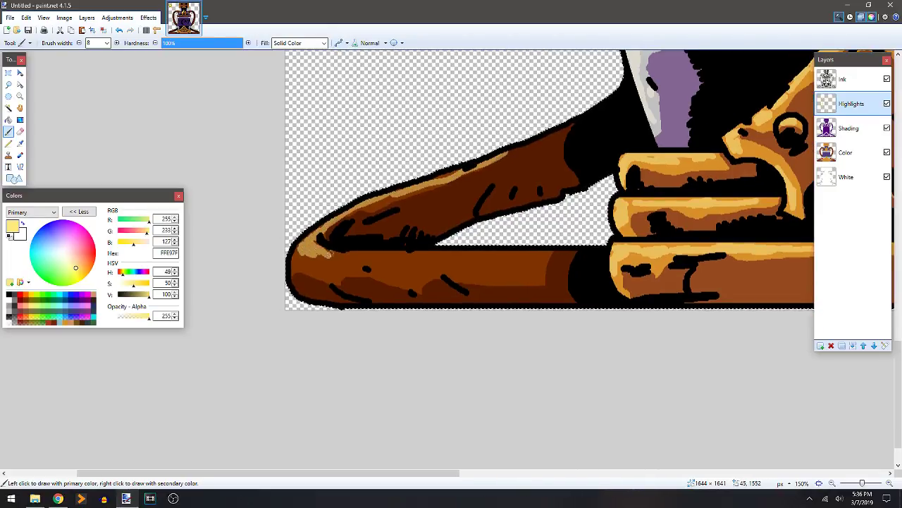
# Paint pale yellow highlights along the upper edge of the bottom-left tube and beside its ink marks on the Highlights layer.
pyautogui.moveTo(338, 254); pyautogui.dragTo(380, 254)
pyautogui.click(365, 271)
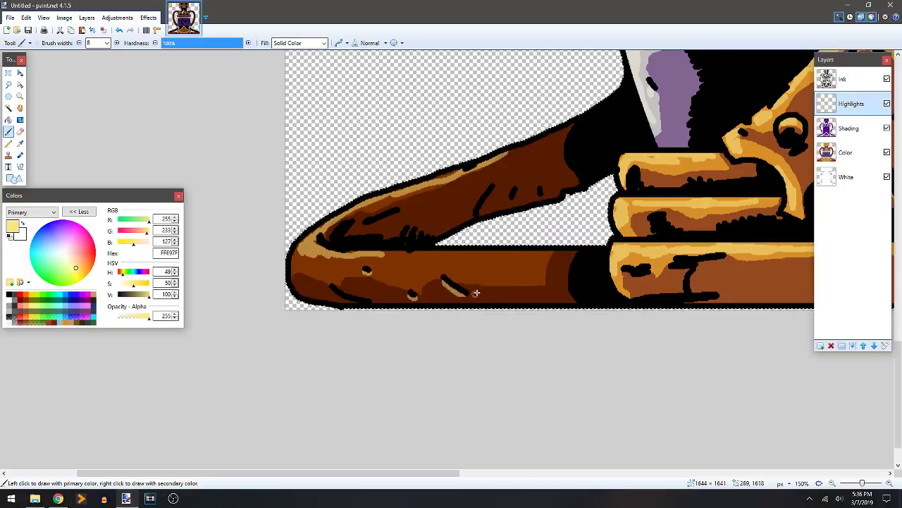
pyautogui.moveTo(393, 260); pyautogui.dragTo(525, 253)
pyautogui.press('e')
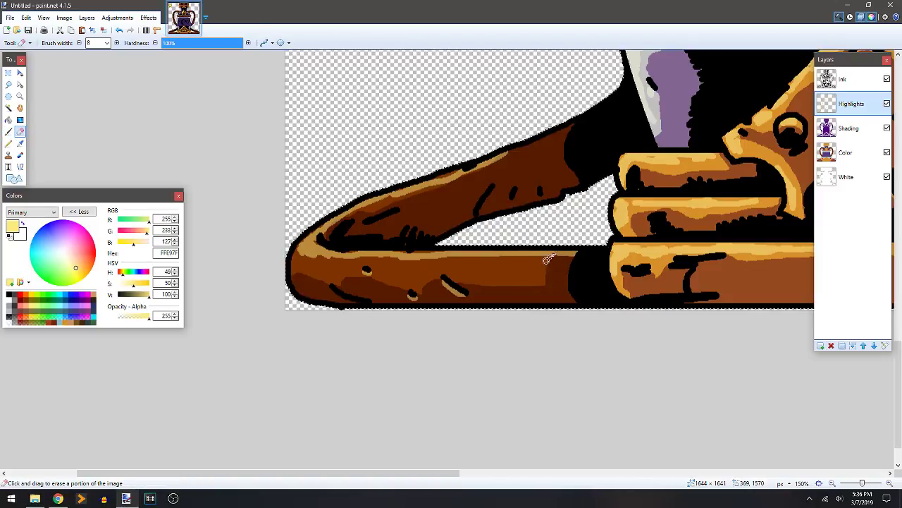
pyautogui.press('b')
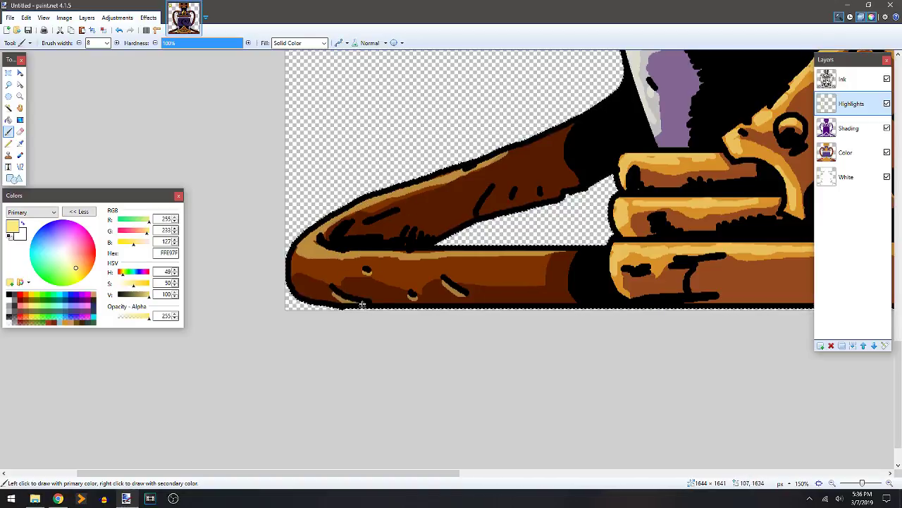
# Examine the highlights on the base's gold rings and triangular emblem for missing spots.
pyautogui.moveTo(584, 202); pyautogui.dragTo(423, 244)
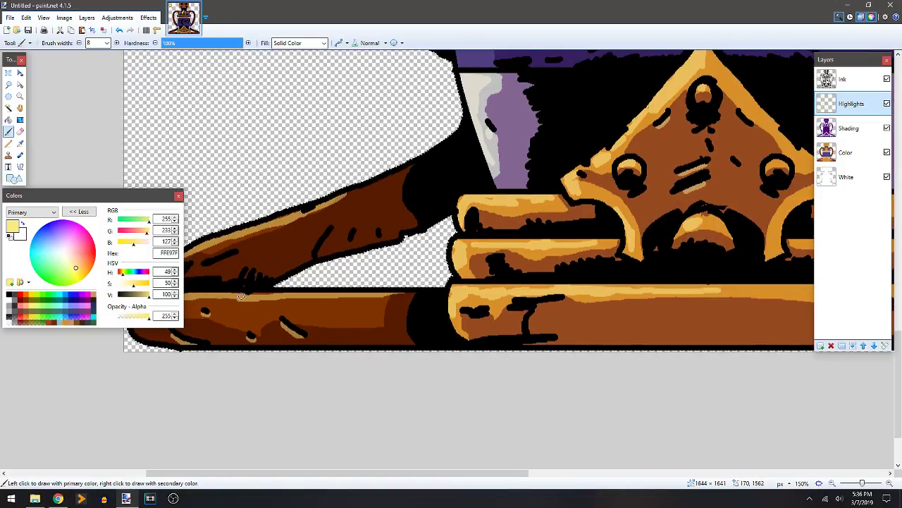
pyautogui.moveTo(367, 273); pyautogui.dragTo(296, 280)
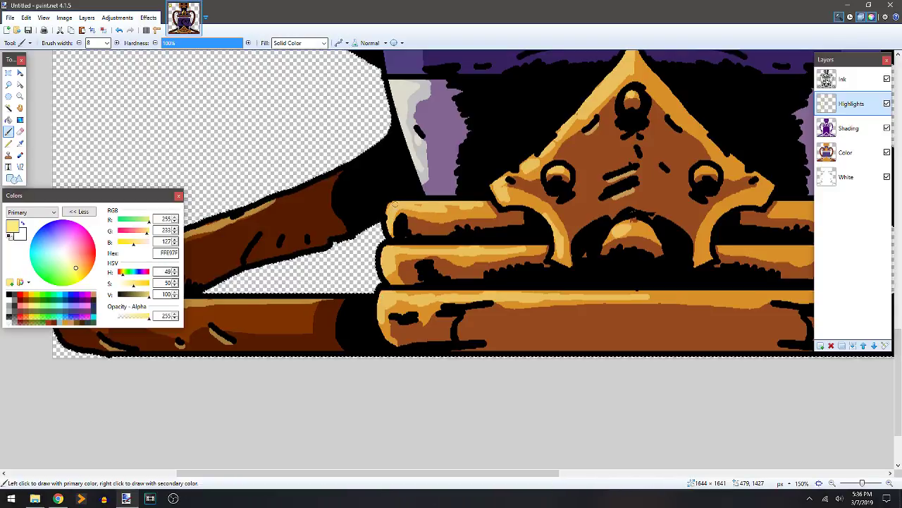
pyautogui.hscroll(3, 430, 204)
pyautogui.scroll(2, 352, 208)
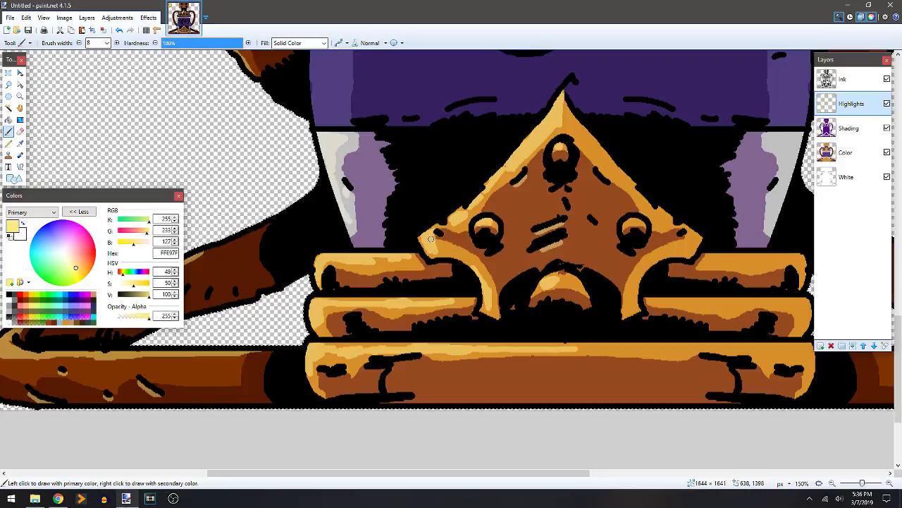
pyautogui.scroll(-1, 478, 306)
pyautogui.hscroll(2, 477, 306)
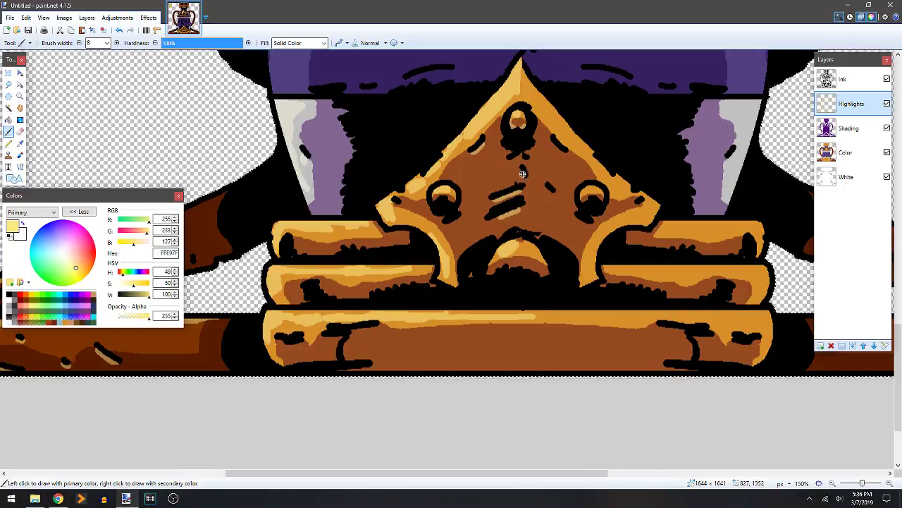
pyautogui.scroll(-2, 525, 174)
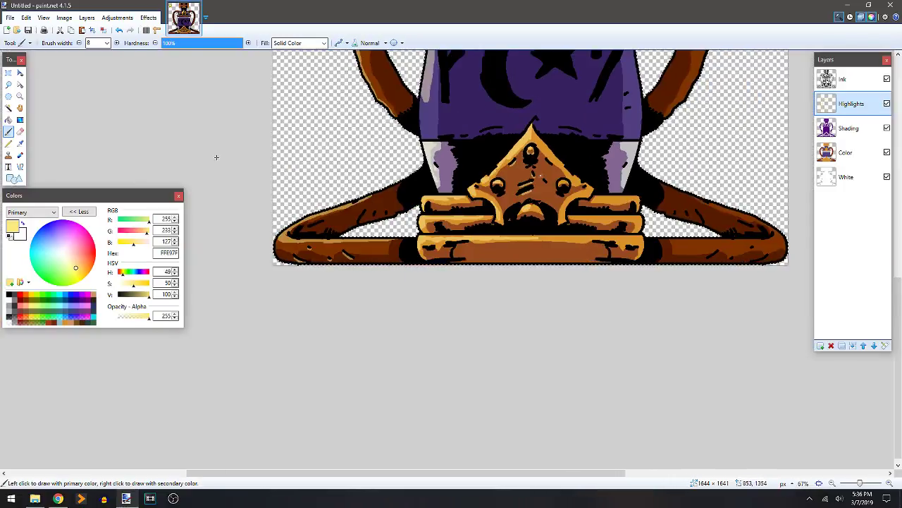
# Extend and widen the pale highlight down the left edge of the purple body to its lower border line.
pyautogui.scroll(5, 416, 182)
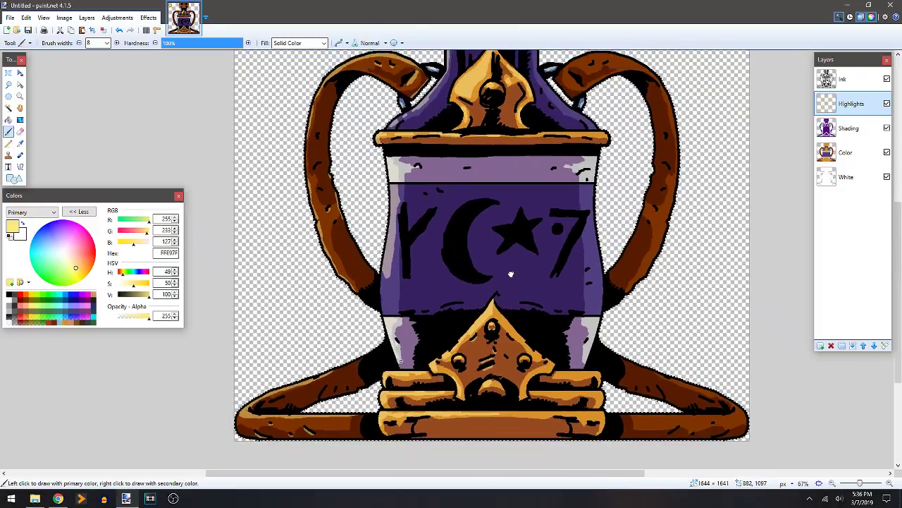
pyautogui.scroll(2, 359, 226)
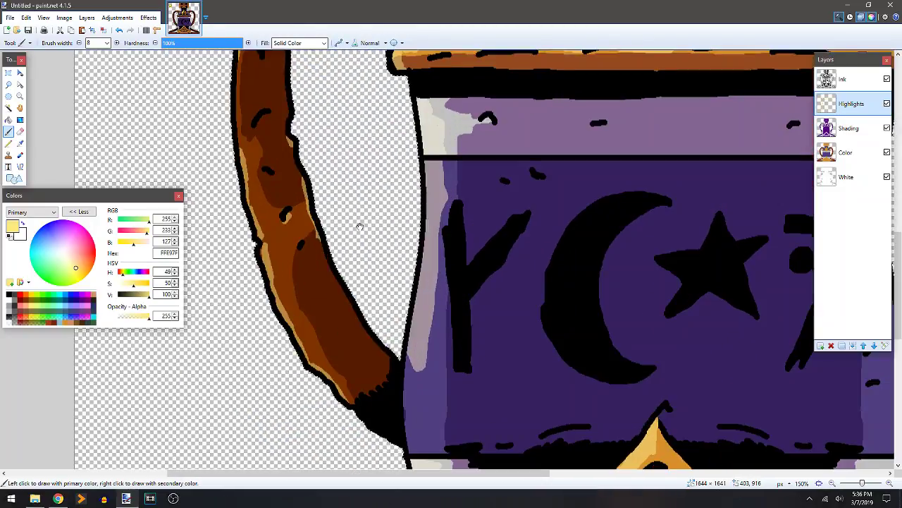
pyautogui.scroll(-4, 211, 250)
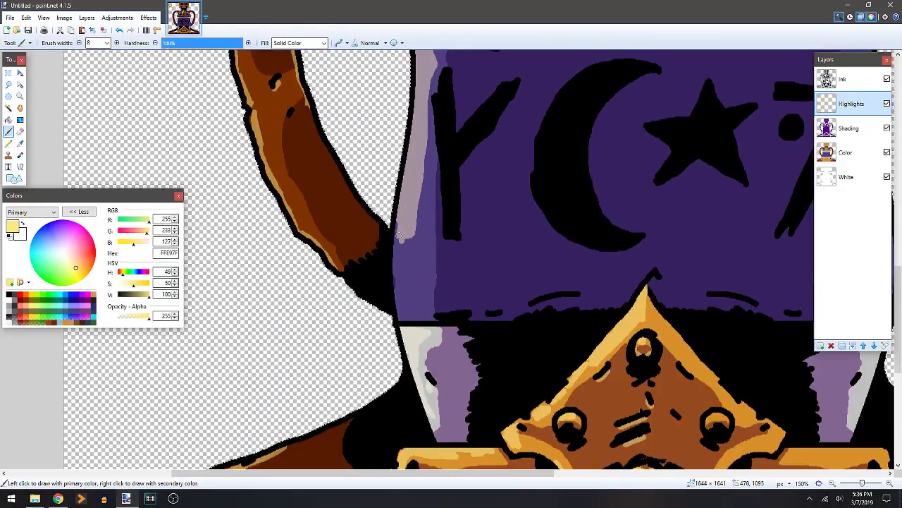
pyautogui.moveTo(400, 236)
pyautogui.mouseDown()
pyautogui.moveTo(401, 262)
pyautogui.moveTo(400, 239)
pyautogui.moveTo(402, 311)
pyautogui.mouseUp()
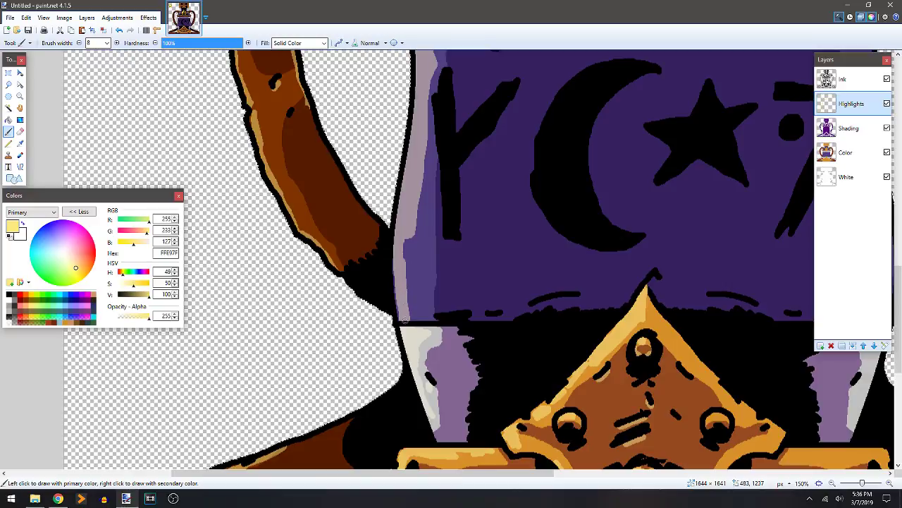
pyautogui.moveTo(404, 317); pyautogui.dragTo(411, 217)
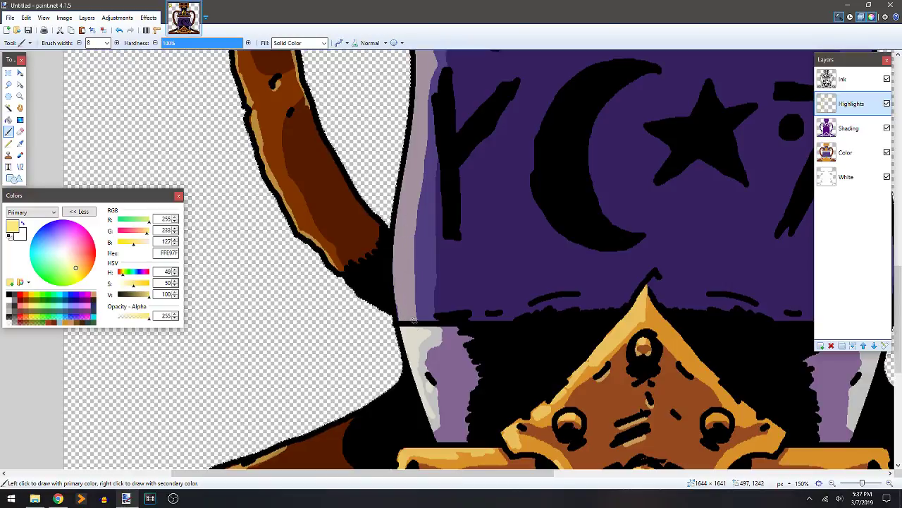
# Paint highlights along the left edge of the bottle neck and on the purple streak beside the gold ornament.
pyautogui.scroll(-2, 370, 193)
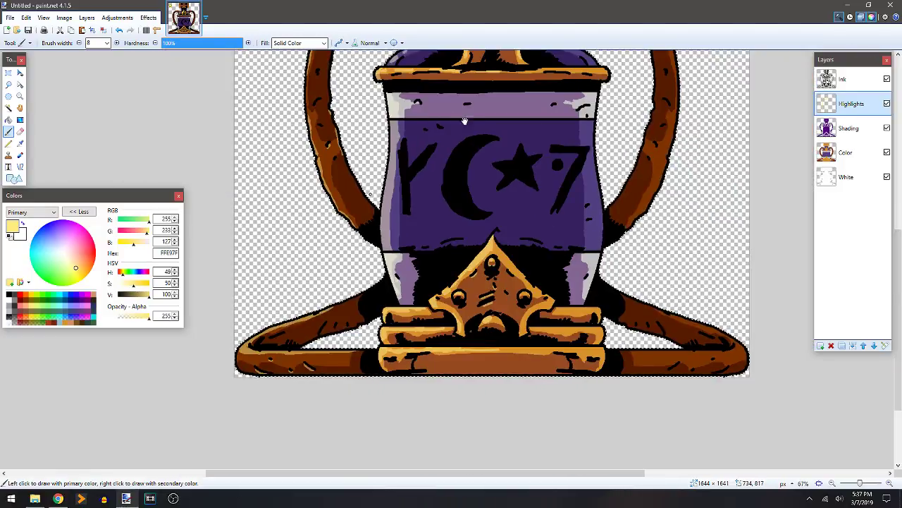
pyautogui.scroll(2, 434, 181)
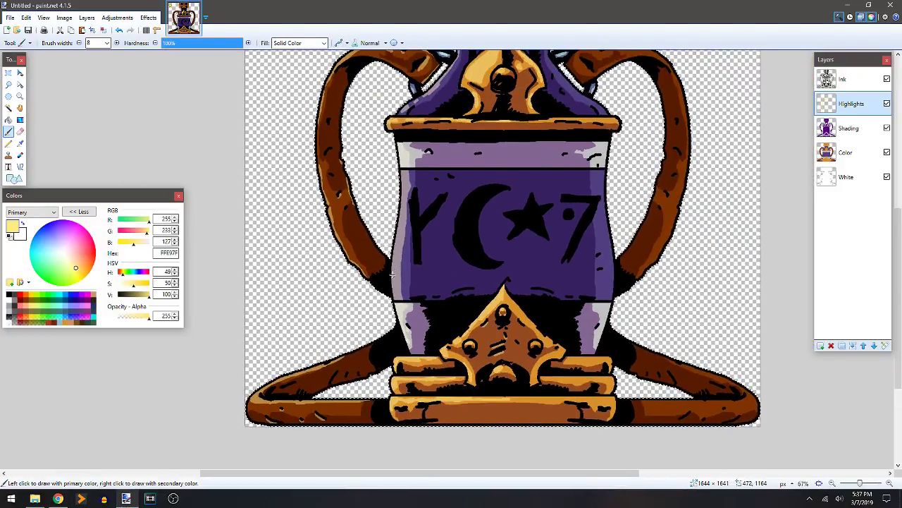
pyautogui.scroll(2, 400, 225)
pyautogui.scroll(3, 408, 267)
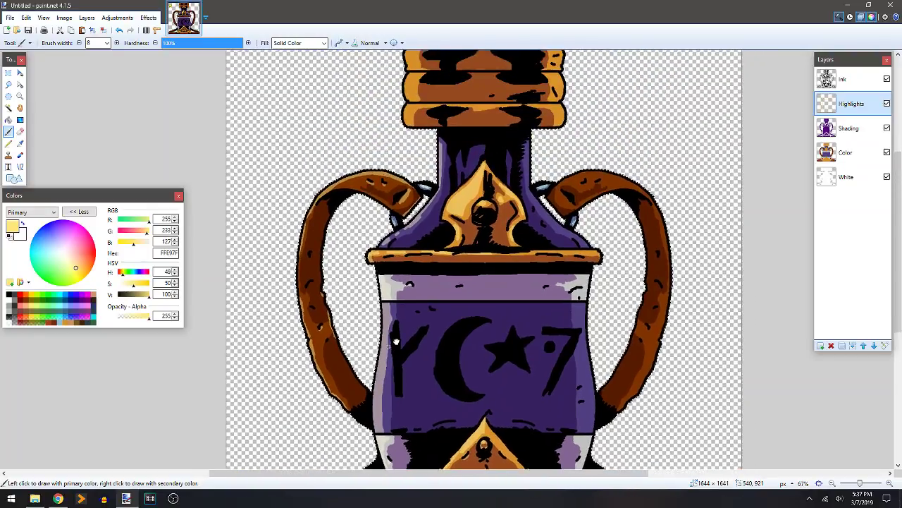
pyautogui.keyDown('ctrl'); pyautogui.scroll(3, 363, 196); pyautogui.keyUp('ctrl')
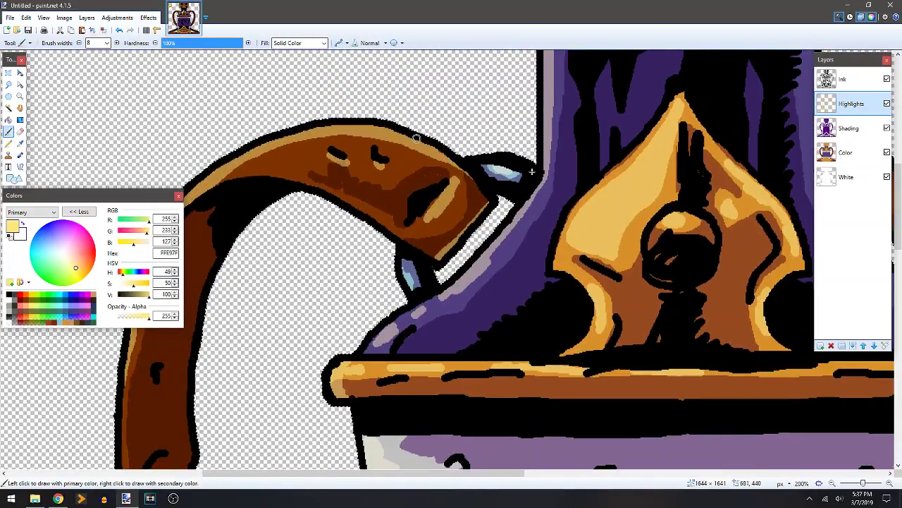
pyautogui.moveTo(548, 161); pyautogui.dragTo(516, 225)
pyautogui.moveTo(550, 140); pyautogui.dragTo(541, 189)
pyautogui.moveTo(607, 93); pyautogui.dragTo(604, 101)
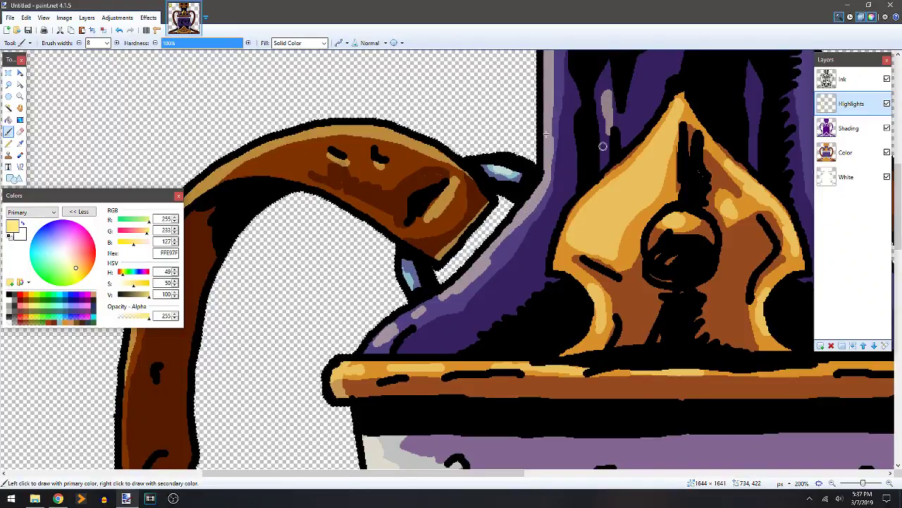
# Add a small highlight under the short ink dash on the lavender band of the body.
pyautogui.keyDown('ctrl'); pyautogui.scroll(-2, 546, 134); pyautogui.keyUp('ctrl')
pyautogui.scroll(-3, 547, 134)
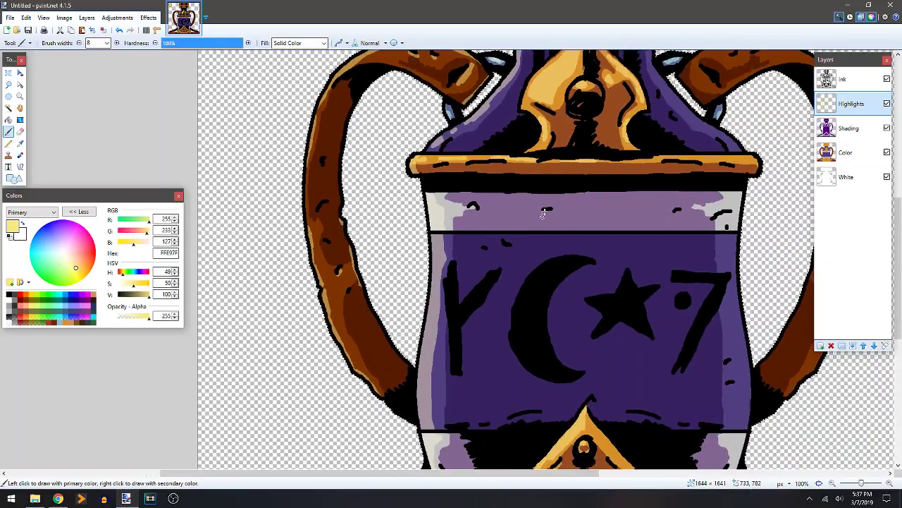
pyautogui.moveTo(544, 213); pyautogui.dragTo(552, 211)
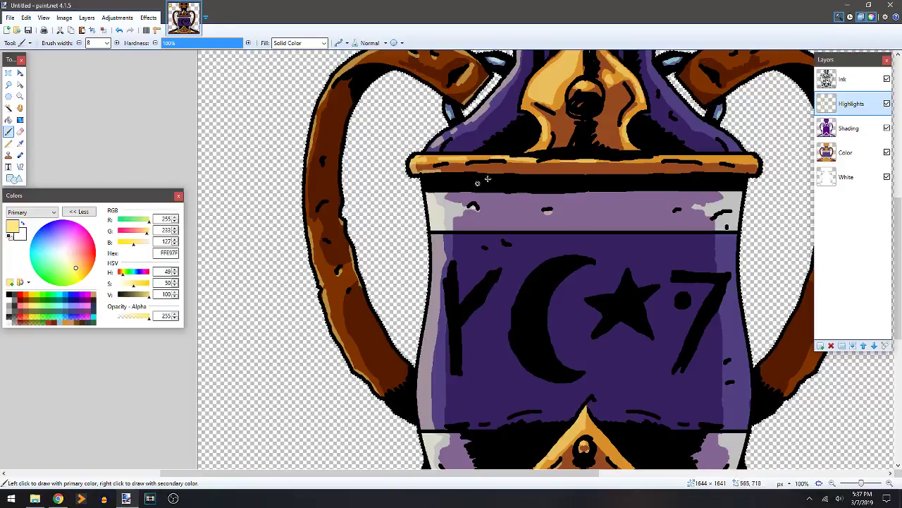
pyautogui.scroll(2, 449, 176)
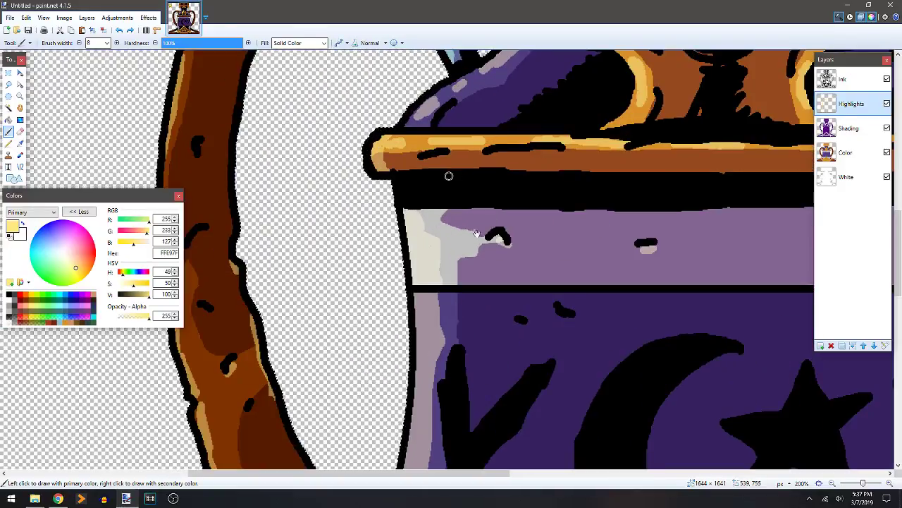
pyautogui.moveTo(560, 214); pyautogui.dragTo(414, 228)
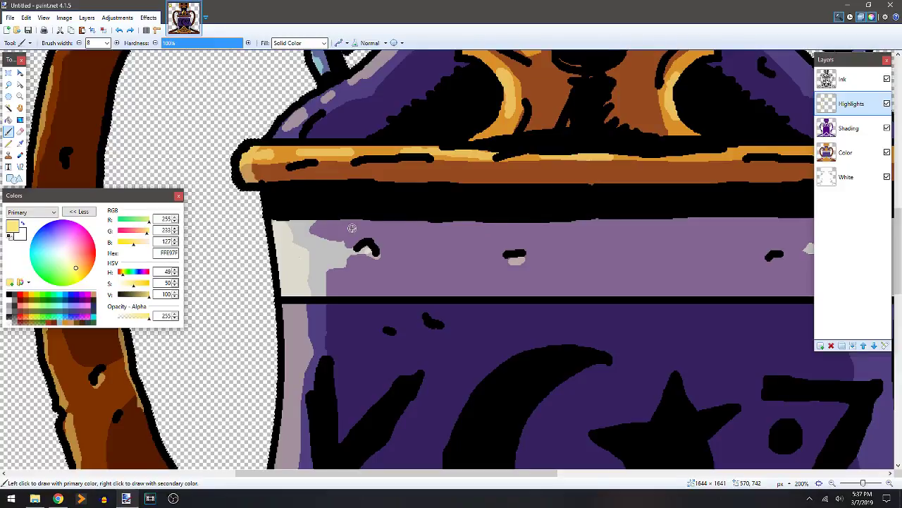
# Draw a highlight line about 400 px long along the left underside of the gold rim, adjusting its points to follow the edge.
pyautogui.scroll(-3, 247, 220)
pyautogui.press('o')
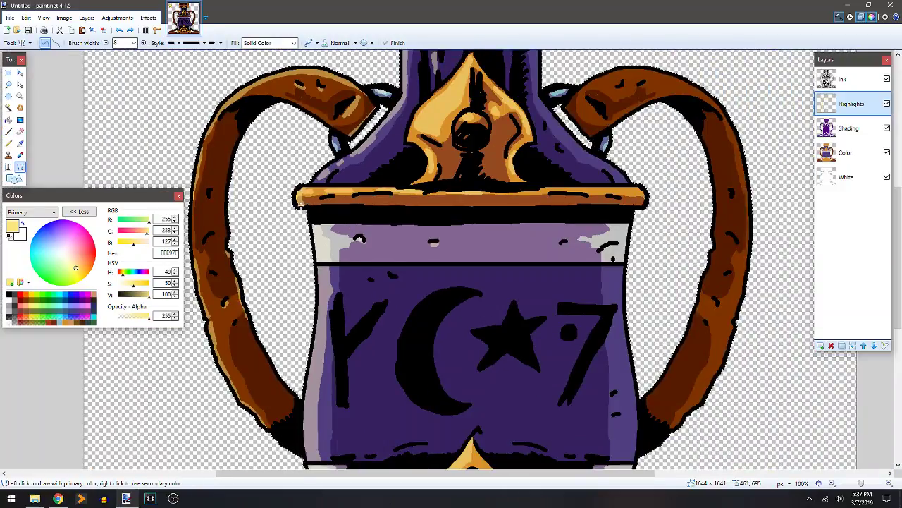
pyautogui.moveTo(301, 205); pyautogui.dragTo(479, 205)
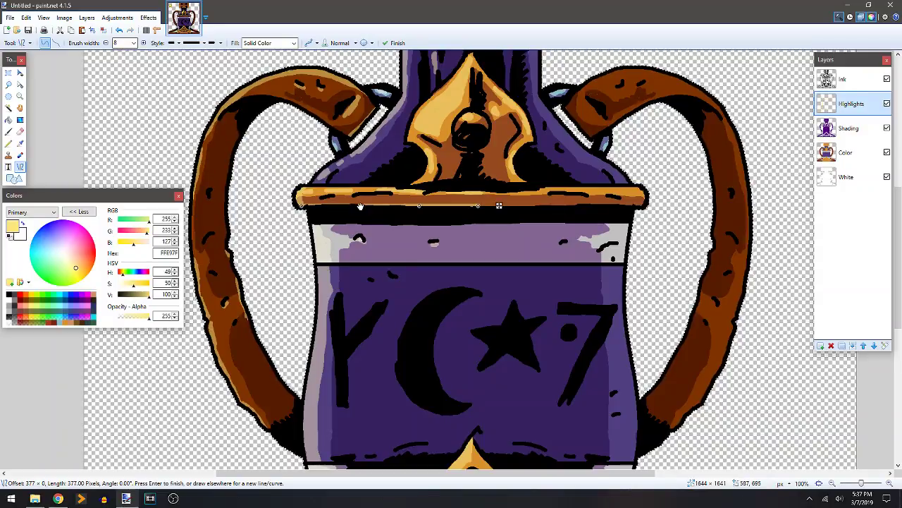
pyautogui.moveTo(361, 205); pyautogui.dragTo(354, 203)
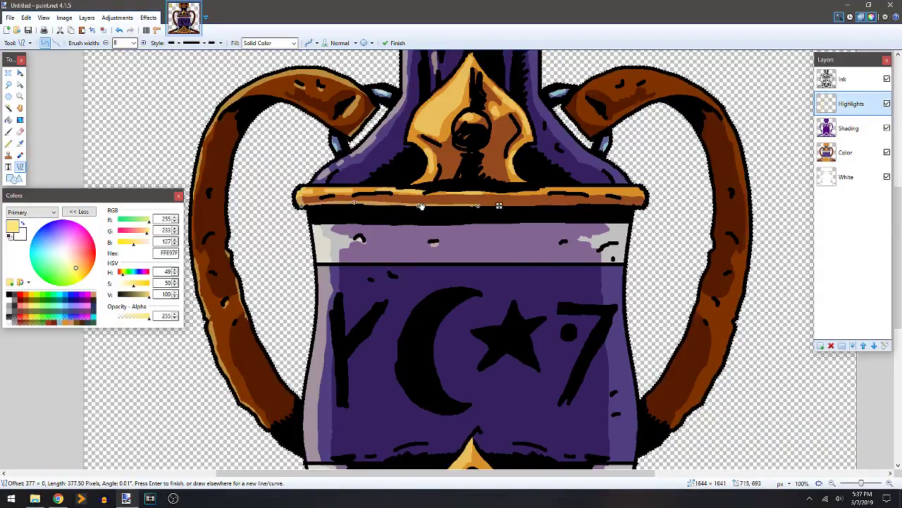
pyautogui.moveTo(479, 205); pyautogui.dragTo(490, 206)
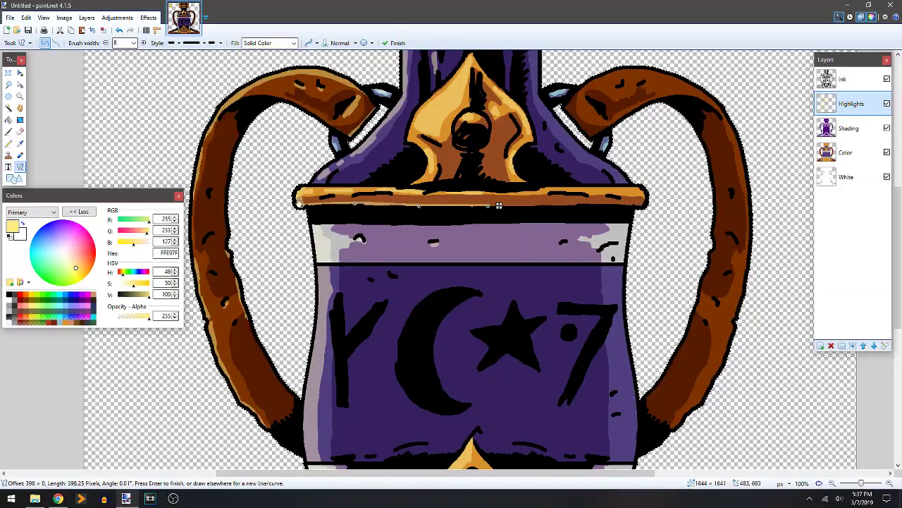
pyautogui.moveTo(303, 205); pyautogui.dragTo(301, 206)
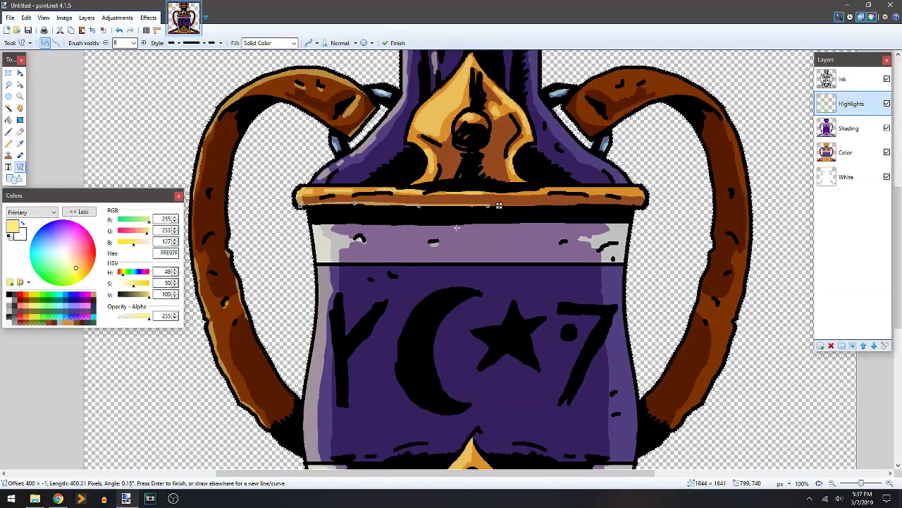
pyautogui.press('Return')
# Draw highlight lines under the purple body's lower border (about 142 px), along the lavender band's bottom (about 401 px) and the emblem's left slope (about 143 px).
pyautogui.scroll(-4, 458, 275)
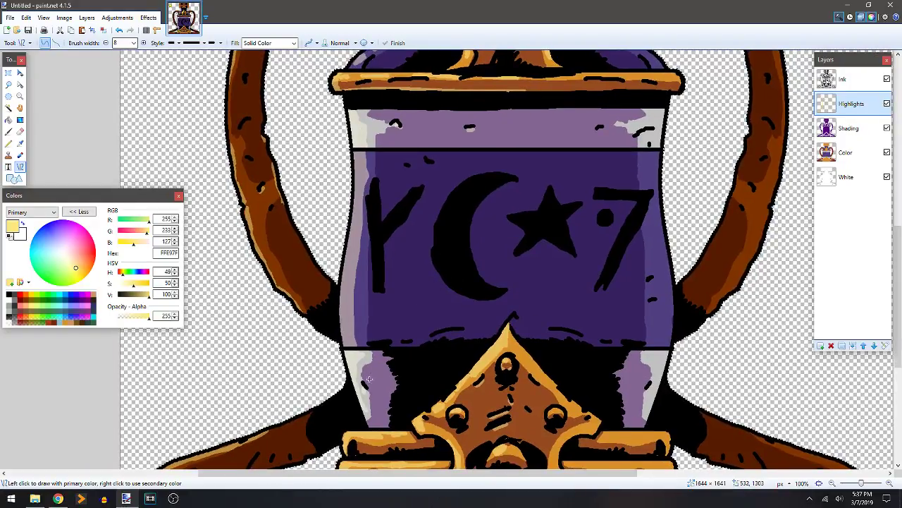
pyautogui.moveTo(345, 350); pyautogui.dragTo(410, 348)
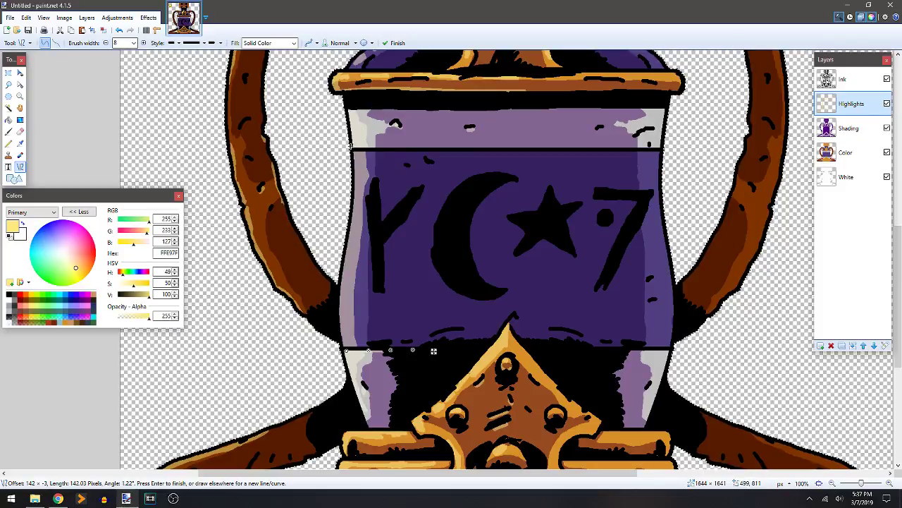
pyautogui.moveTo(355, 145)
pyautogui.mouseDown()
pyautogui.moveTo(507, 129)
pyautogui.moveTo(543, 146)
pyautogui.mouseUp()
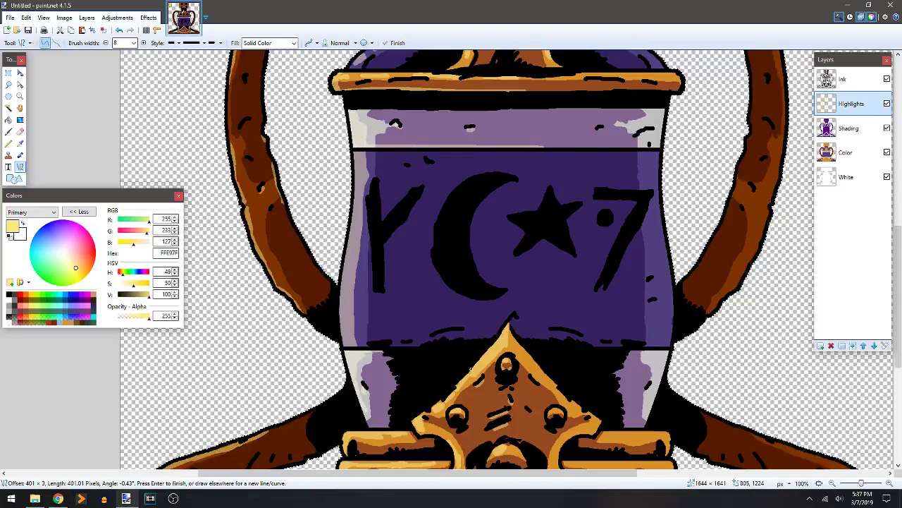
pyautogui.press('Return')
pyautogui.moveTo(456, 386); pyautogui.dragTo(469, 373)
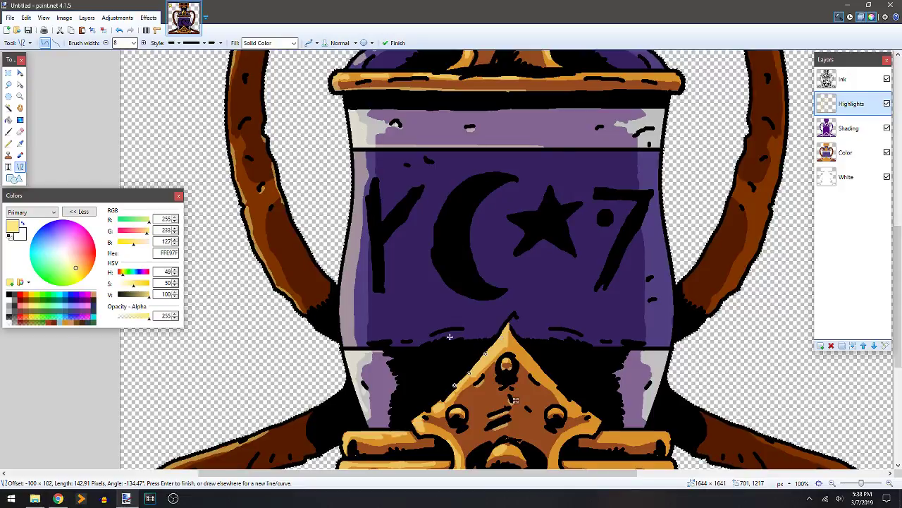
pyautogui.press('Return')
# Select the left half of the canvas, an 825 × 1641 px rectangle, on the Highlights layer.
pyautogui.scroll(-3, 450, 337)
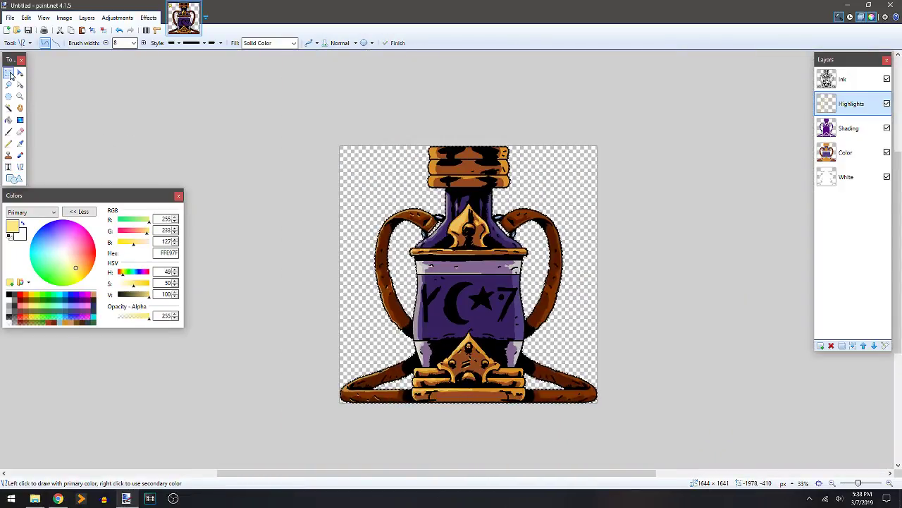
pyautogui.press('s')
pyautogui.moveTo(312, 126); pyautogui.dragTo(471, 414)
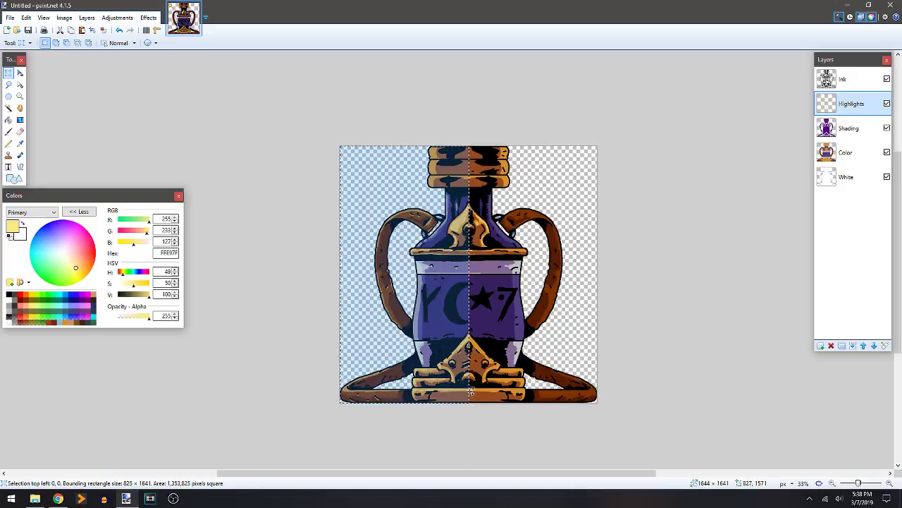
# Copy the left-half highlights onto a new layer, flip that layer horizontally and merge it down into the Highlights layer.
pyautogui.click(820, 346)
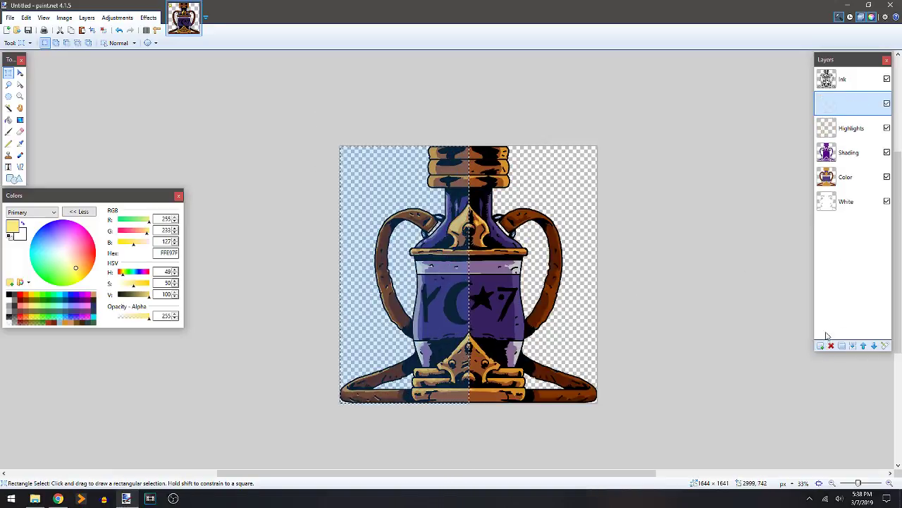
pyautogui.press('m')
pyautogui.click(87, 17)
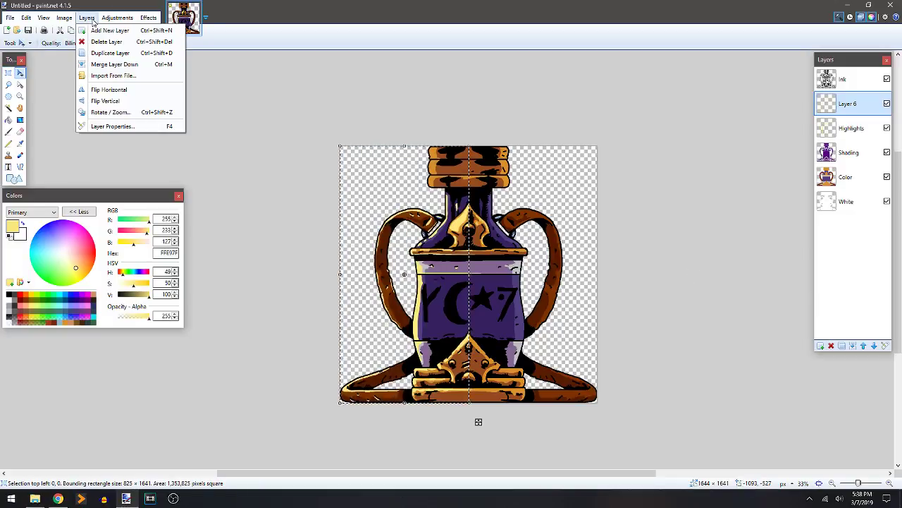
pyautogui.click(118, 90)
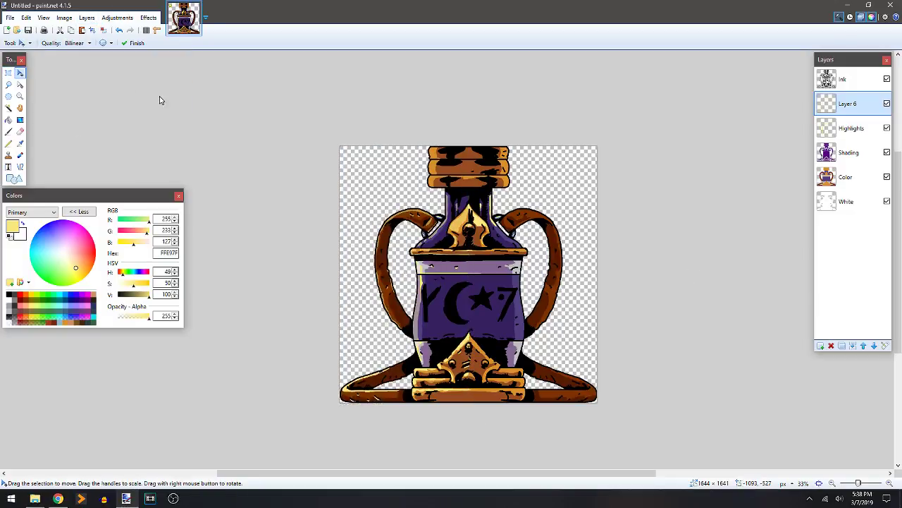
pyautogui.hotkey('ctrl', 'm')
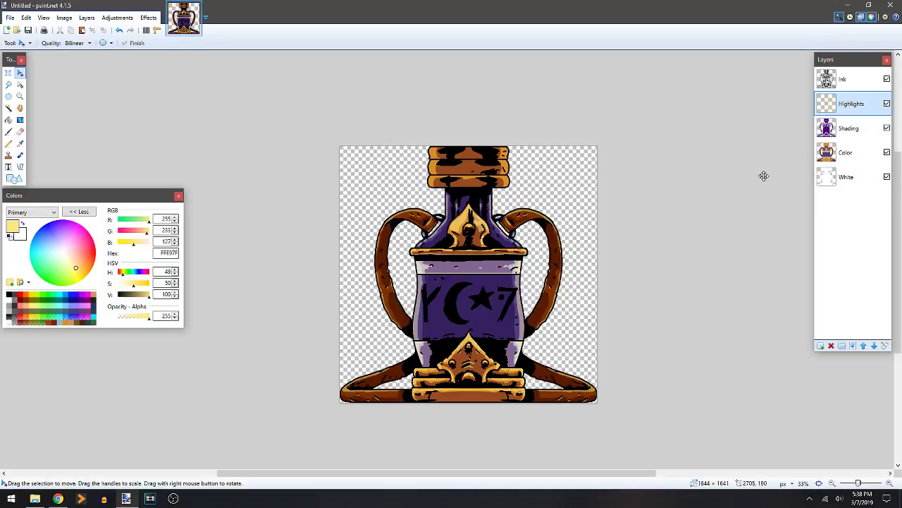
# Erase the mirrored highlights that do not match the ink on the neck emblem's right half and along the right handle.
pyautogui.press('e')
pyautogui.scroll(3, 631, 221)
pyautogui.moveTo(382, 196)
pyautogui.mouseDown()
pyautogui.moveTo(403, 229)
pyautogui.moveTo(441, 257)
pyautogui.mouseUp()
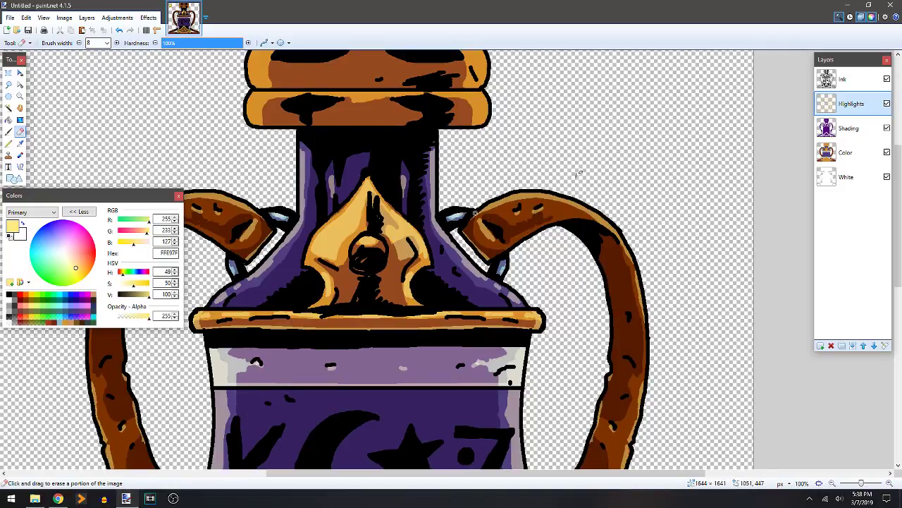
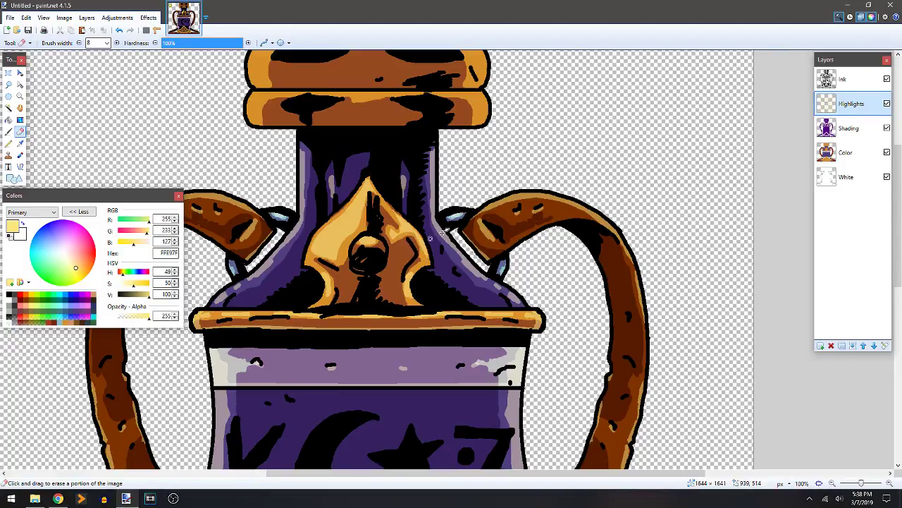
pyautogui.moveTo(455, 216); pyautogui.dragTo(524, 139)
pyautogui.moveTo(509, 178)
pyautogui.mouseDown()
pyautogui.moveTo(516, 150)
pyautogui.moveTo(500, 138)
pyautogui.moveTo(470, 229)
pyautogui.moveTo(452, 179)
pyautogui.mouseUp()
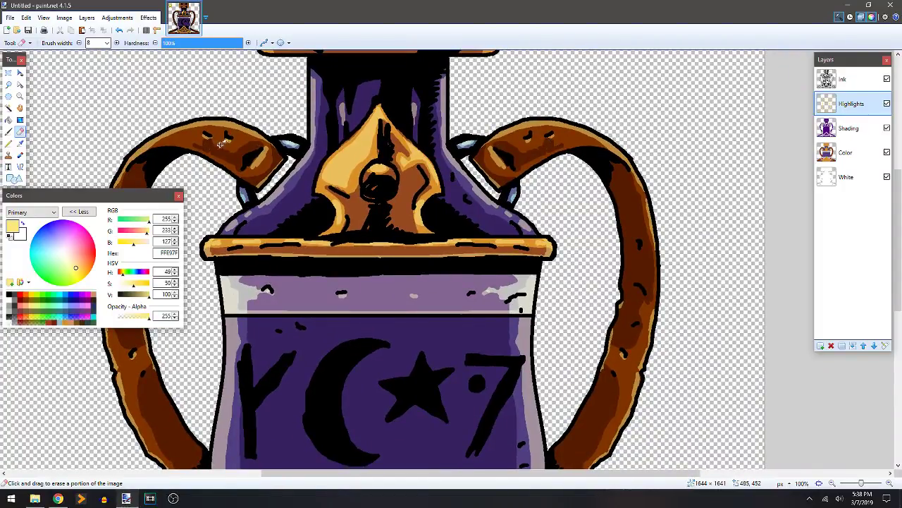
pyautogui.moveTo(574, 331); pyautogui.dragTo(613, 195)
pyautogui.moveTo(599, 247); pyautogui.dragTo(607, 215)
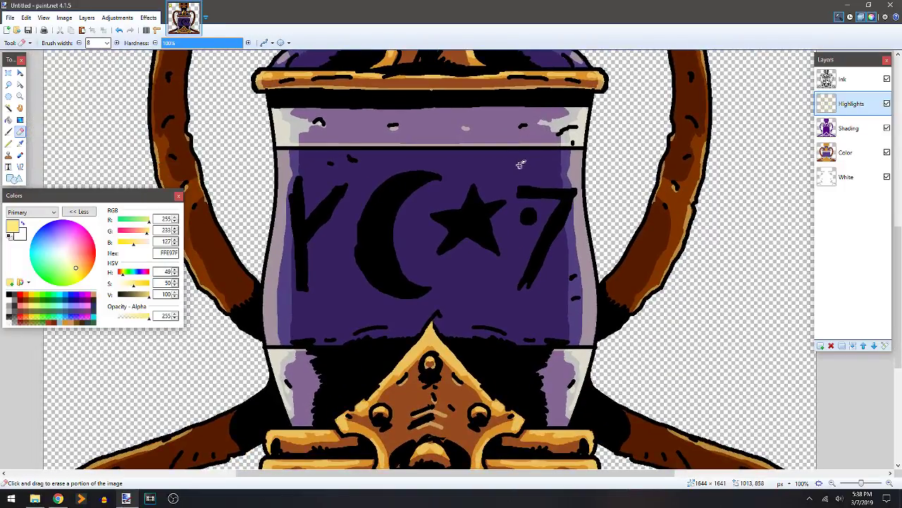
# Erase the stray mirrored highlights on the lavender band and on the right half of the lower gold emblem.
pyautogui.scroll(-4, 502, 137)
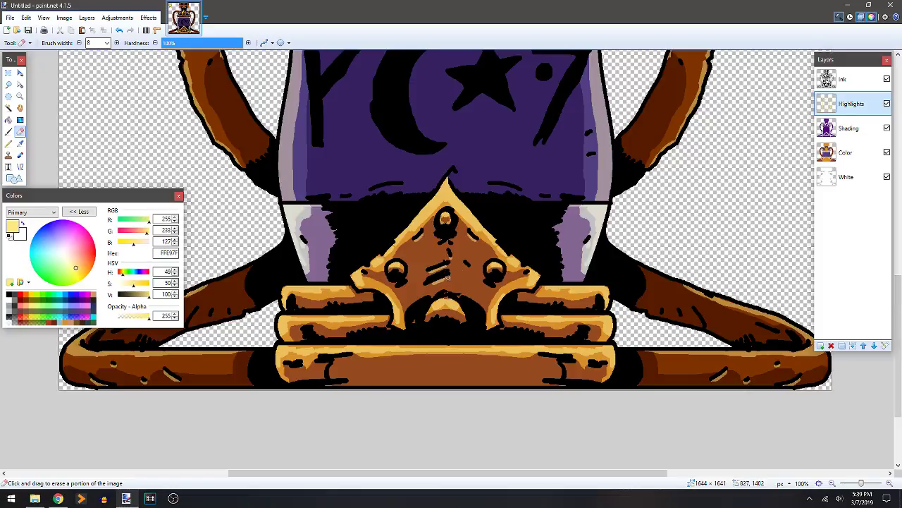
pyautogui.moveTo(614, 280); pyautogui.dragTo(571, 453)
pyautogui.moveTo(543, 137); pyautogui.dragTo(537, 267)
# Select the bottle silhouette with the Magic Wand on the White layer, and brush highlights on the neck rings' left edges on the Highlights layer.
pyautogui.press('b')
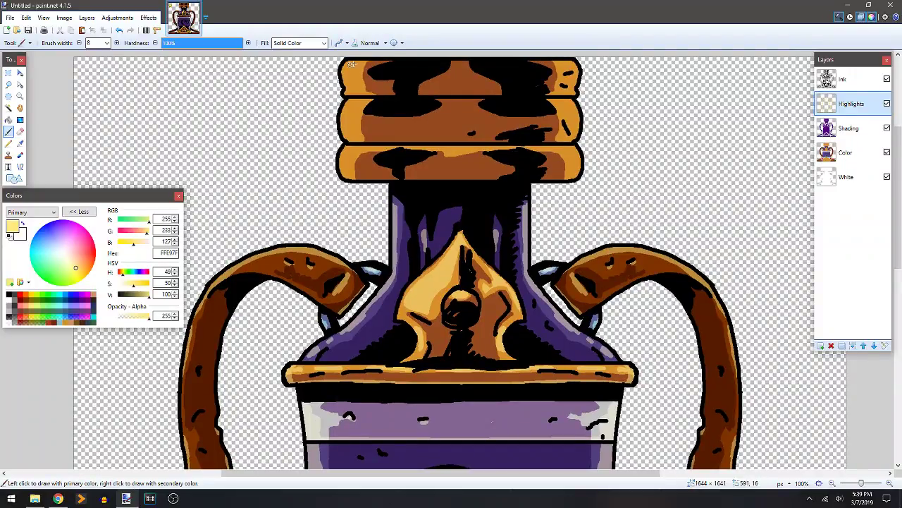
pyautogui.moveTo(354, 65); pyautogui.dragTo(386, 62)
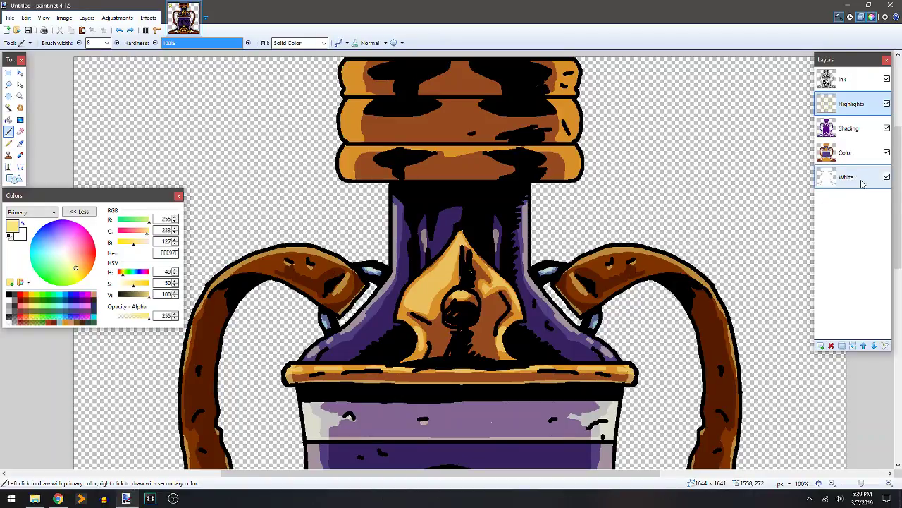
pyautogui.click(861, 183)
pyautogui.click(8, 107)
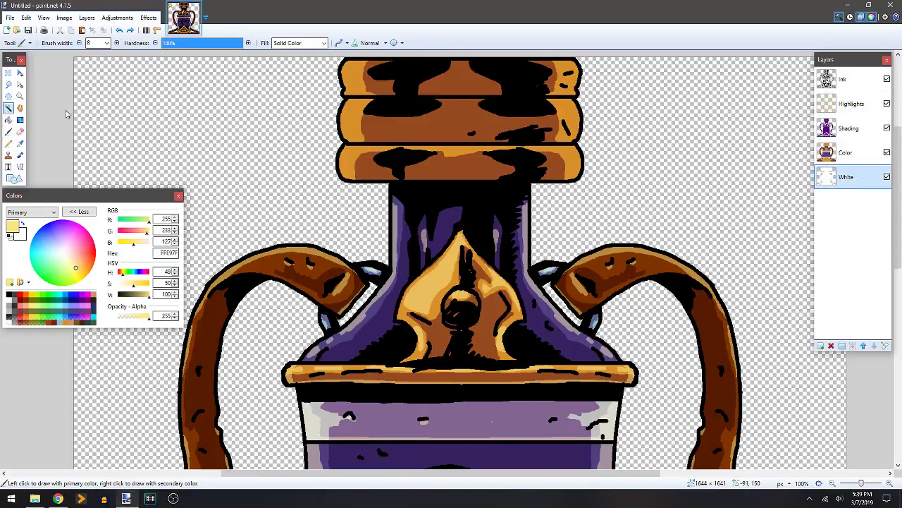
pyautogui.click(472, 129)
pyautogui.click(854, 108)
pyautogui.press('b')
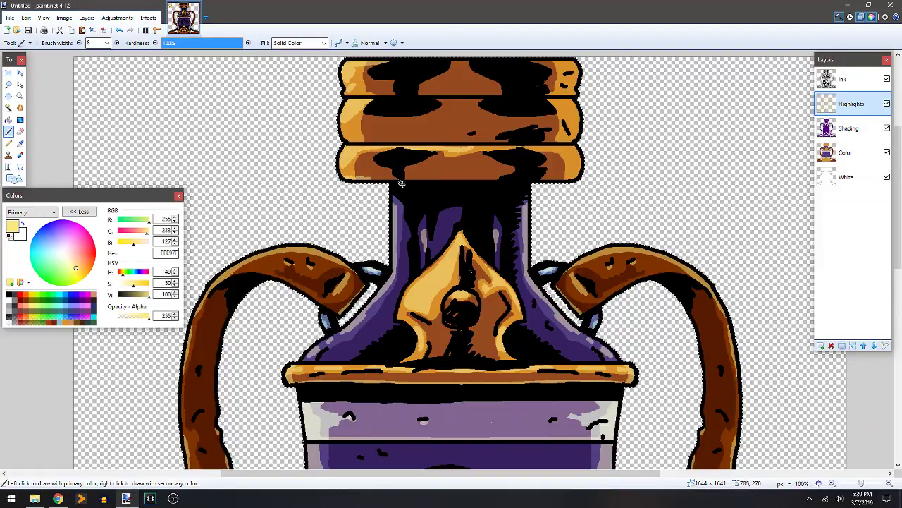
# Draw highlight lines along the undersides of the bottom neck ring (about 498 px) and the middle ring (about 501 px).
pyautogui.press('o')
pyautogui.moveTo(345, 179); pyautogui.dragTo(574, 179)
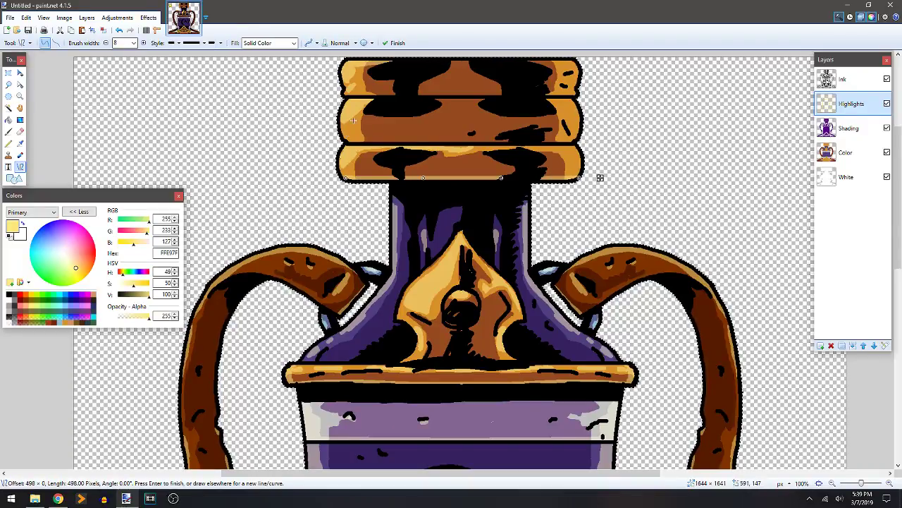
pyautogui.moveTo(352, 140); pyautogui.dragTo(540, 141)
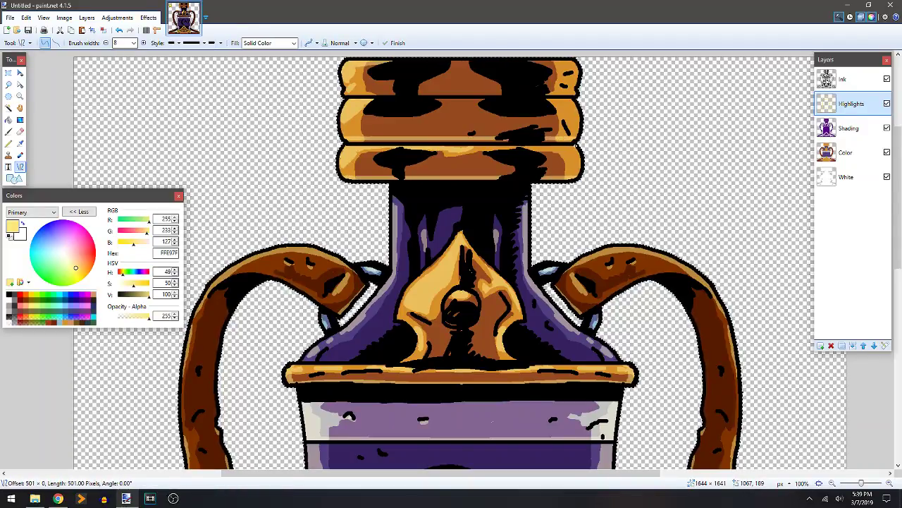
pyautogui.moveTo(341, 138); pyautogui.dragTo(596, 142)
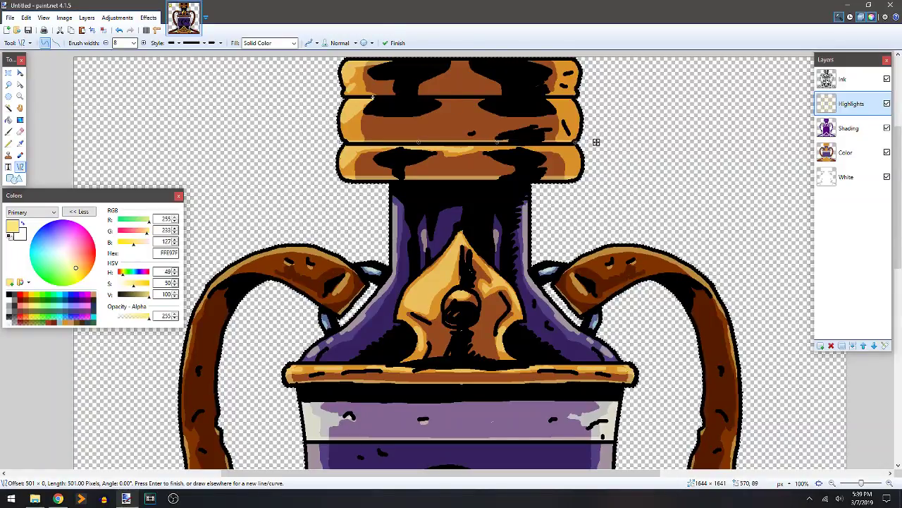
# Draw highlight lines along the middle ring's top (about 524 px), top ring's underside (about 530 px), bottom ring's top (about 536 px) and top ring's top (about 520 px).
pyautogui.moveTo(342, 98); pyautogui.dragTo(610, 101)
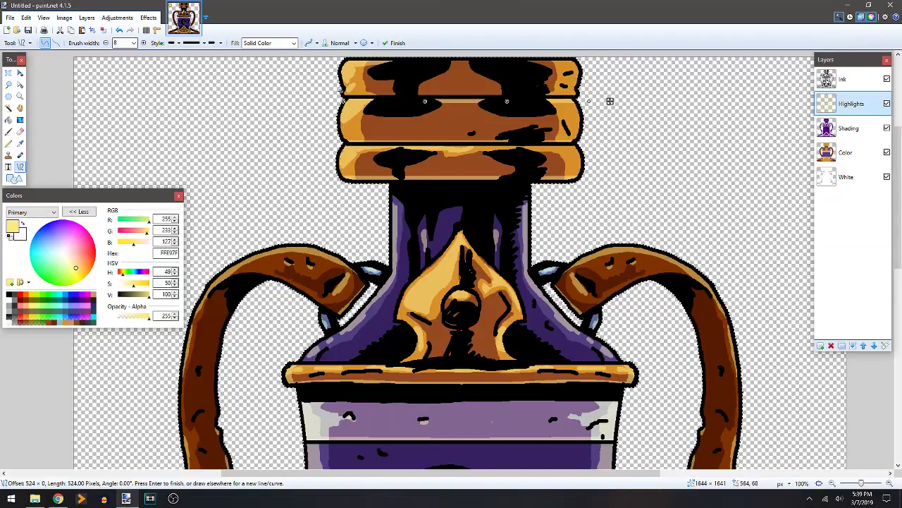
pyautogui.press('Return')
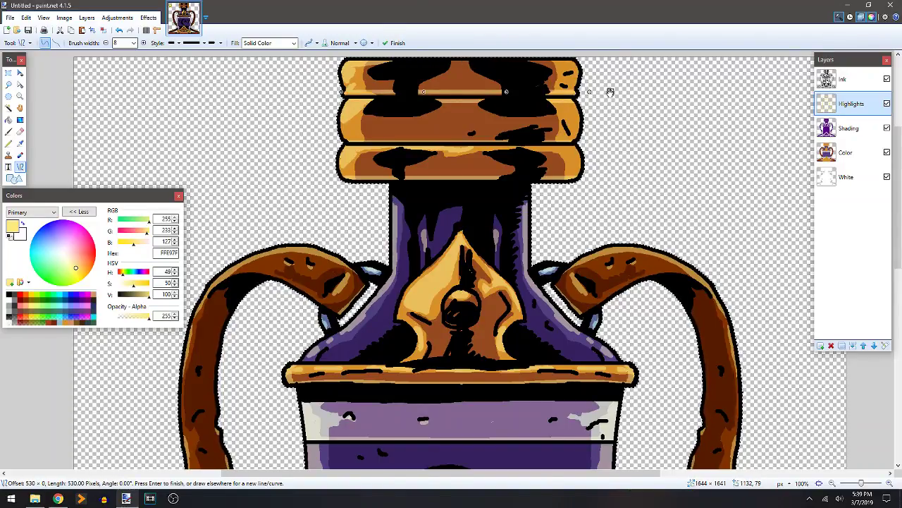
pyautogui.hotkey('ctrl', 'z')
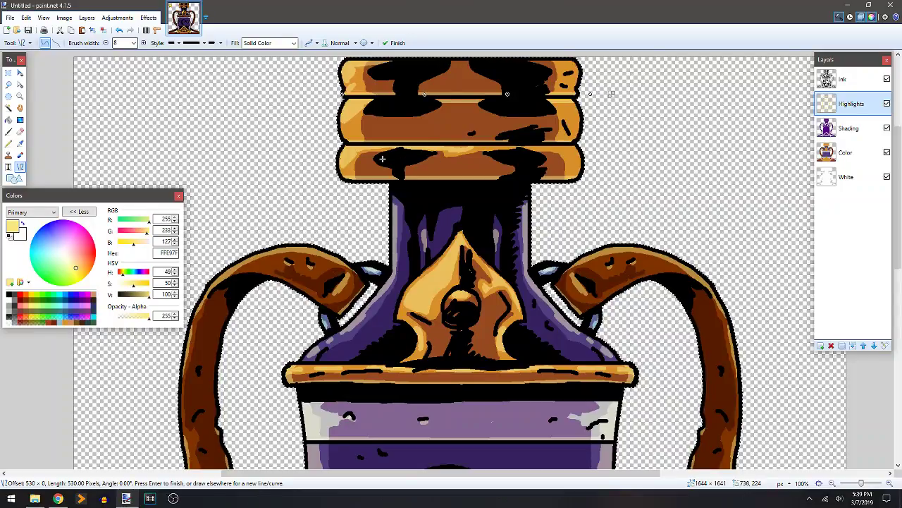
pyautogui.moveTo(612, 94); pyautogui.dragTo(610, 147)
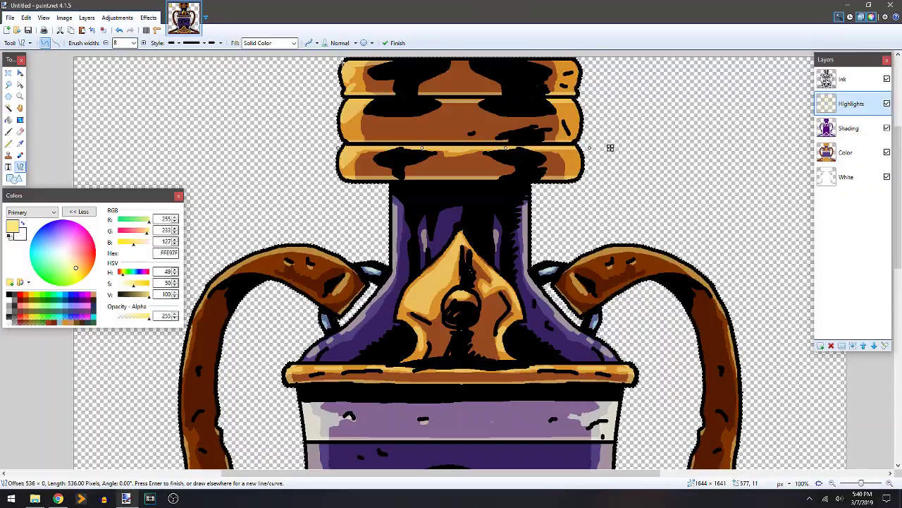
pyautogui.press('Return')
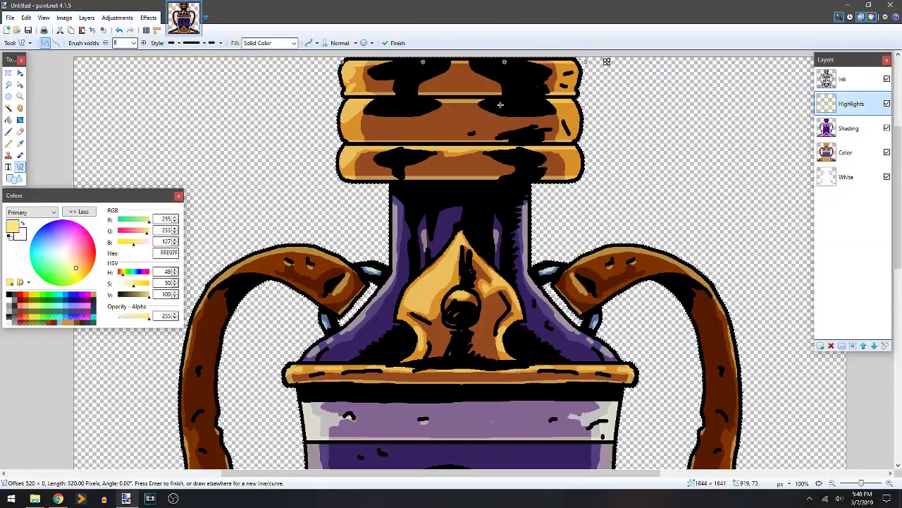
# Add small brush highlights under the ink dash on the middle neck ring and at the center of the bottom ring.
pyautogui.press('b')
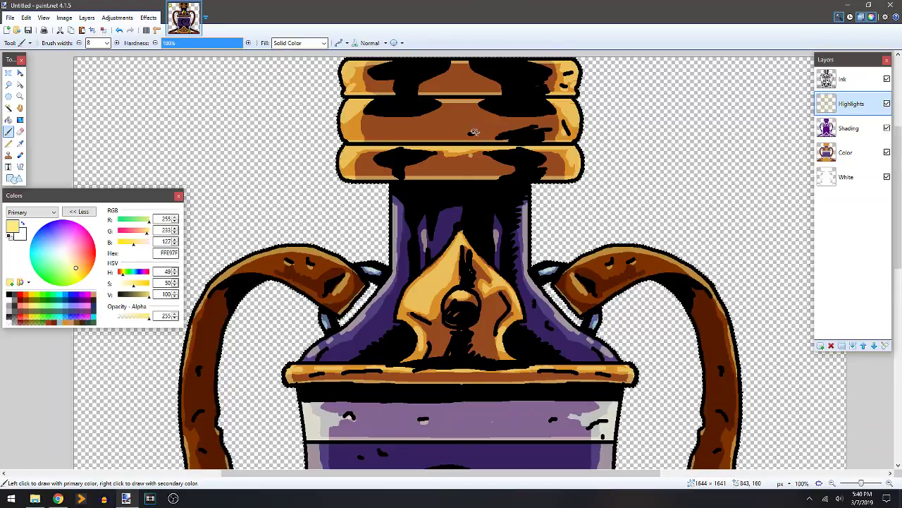
pyautogui.moveTo(475, 137); pyautogui.dragTo(470, 137)
pyautogui.click(470, 154)
# Brush highlights under the foot of the Y-shaped rune and along the lower edge of its diagonal arm.
pyautogui.scroll(-5, 500, 255)
pyautogui.scroll(3, 501, 255)
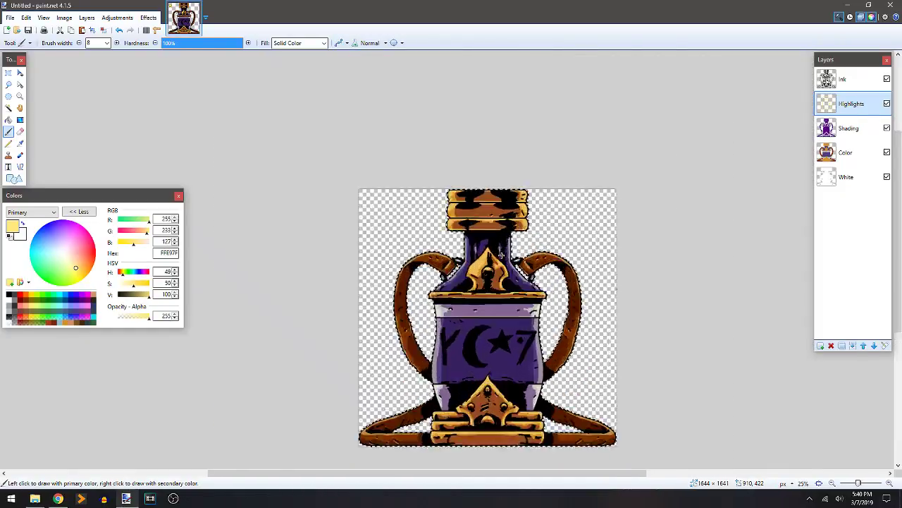
pyautogui.scroll(-2, 432, 224)
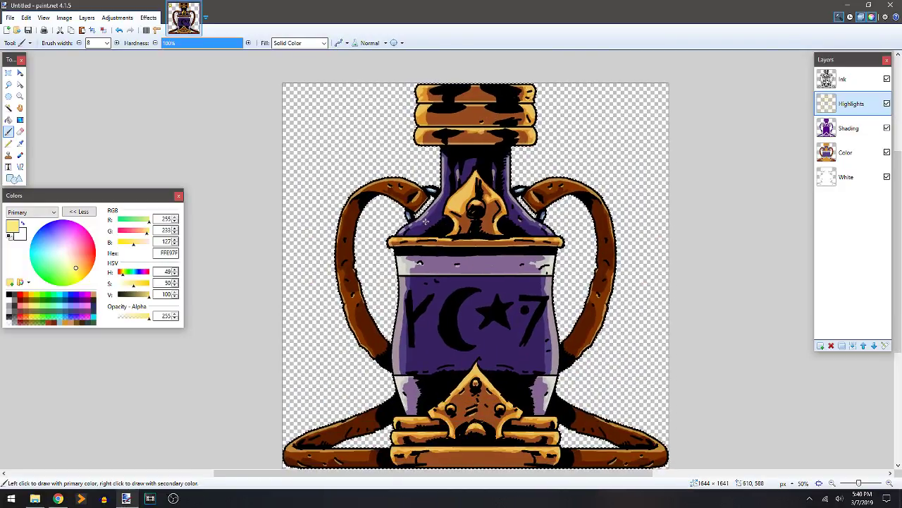
pyautogui.scroll(2, 433, 224)
pyautogui.moveTo(437, 316); pyautogui.dragTo(411, 164)
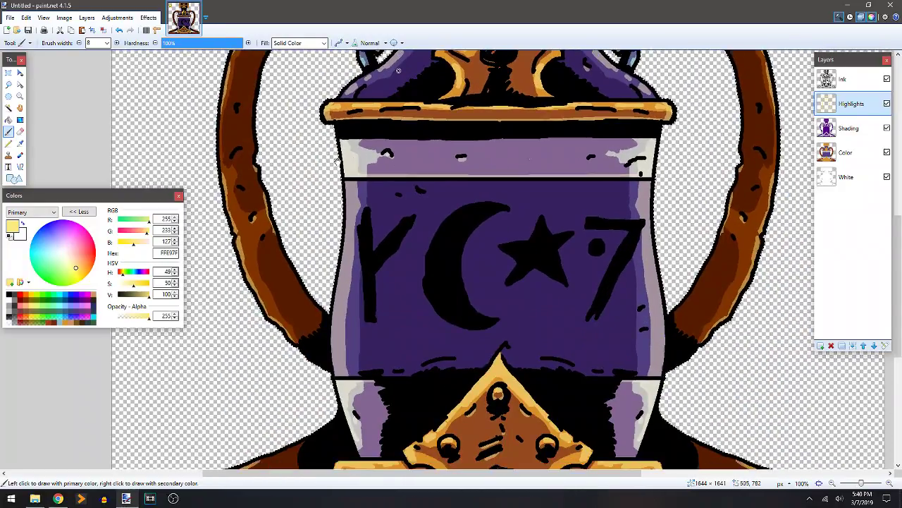
pyautogui.scroll(1, 340, 161)
pyautogui.moveTo(397, 202); pyautogui.dragTo(375, 115)
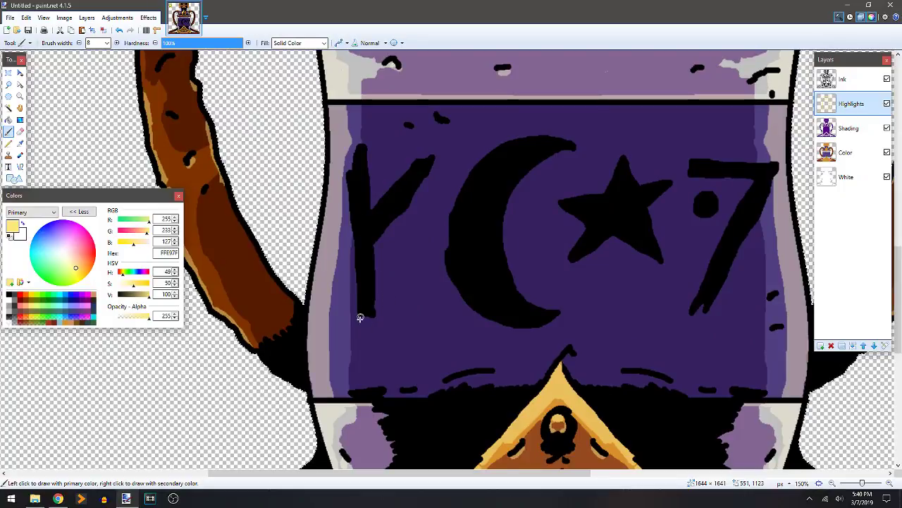
pyautogui.moveTo(358, 317); pyautogui.dragTo(376, 318)
pyautogui.moveTo(373, 249); pyautogui.dragTo(418, 183)
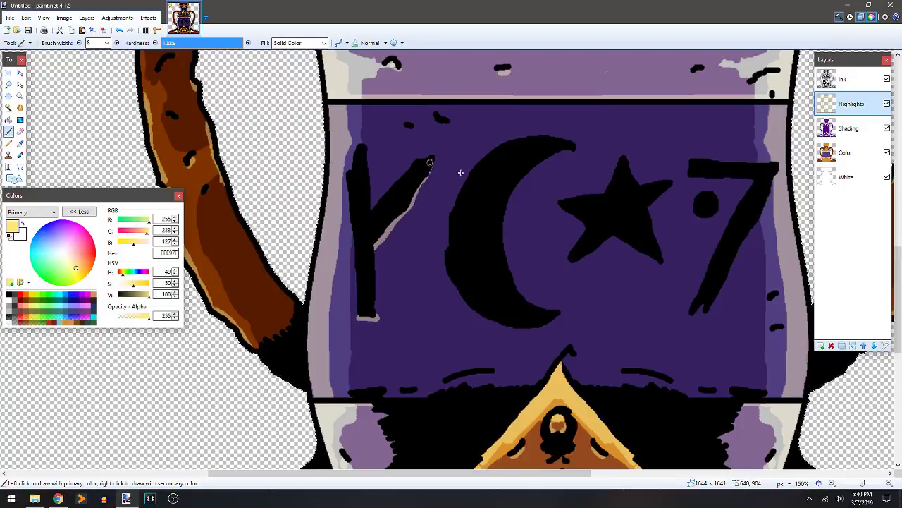
# Brush a highlight along the crescent moon's outer lower-left edge around to its bottom tip.
pyautogui.hscroll(2, 423, 170)
pyautogui.moveTo(498, 308)
pyautogui.mouseDown()
pyautogui.moveTo(476, 322)
pyautogui.moveTo(436, 315)
pyautogui.mouseUp()
pyautogui.moveTo(387, 244)
pyautogui.mouseDown()
pyautogui.moveTo(388, 228)
pyautogui.moveTo(395, 283)
pyautogui.mouseUp()
pyautogui.moveTo(389, 225)
pyautogui.mouseDown()
pyautogui.moveTo(394, 279)
pyautogui.moveTo(409, 304)
pyautogui.moveTo(449, 321)
pyautogui.moveTo(390, 272)
pyautogui.moveTo(389, 224)
pyautogui.moveTo(474, 328)
pyautogui.moveTo(455, 324)
pyautogui.moveTo(474, 322)
pyautogui.mouseUp()
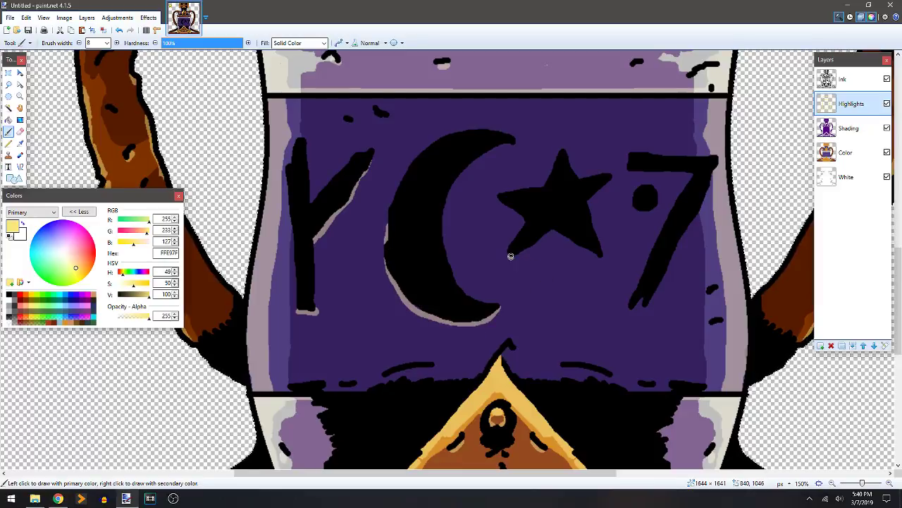
# Brush highlights along the lower edges of the star, the dot and the 7 on the purple body.
pyautogui.moveTo(510, 256)
pyautogui.mouseDown()
pyautogui.moveTo(554, 230)
pyautogui.moveTo(605, 258)
pyautogui.mouseUp()
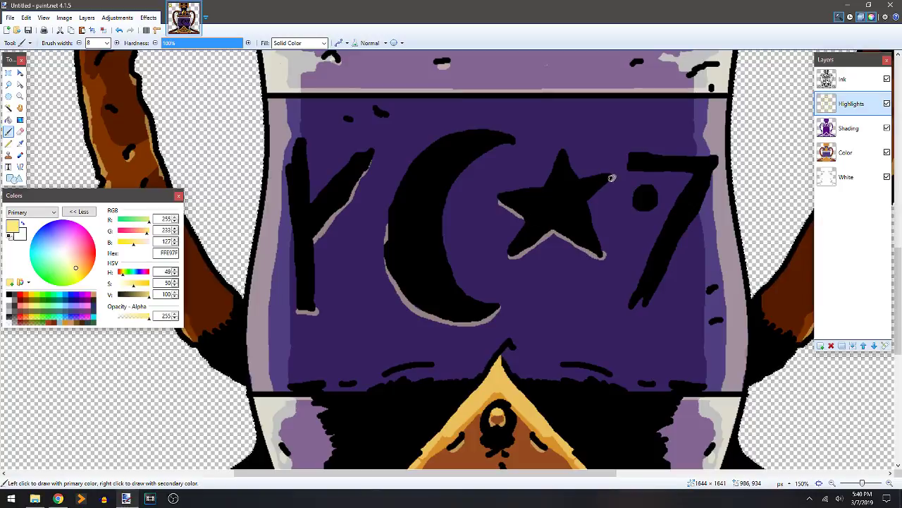
pyautogui.moveTo(612, 179); pyautogui.dragTo(590, 191)
pyautogui.moveTo(634, 209)
pyautogui.mouseDown()
pyautogui.moveTo(653, 212)
pyautogui.moveTo(660, 202)
pyautogui.mouseUp()
pyautogui.moveTo(629, 173); pyautogui.dragTo(693, 174)
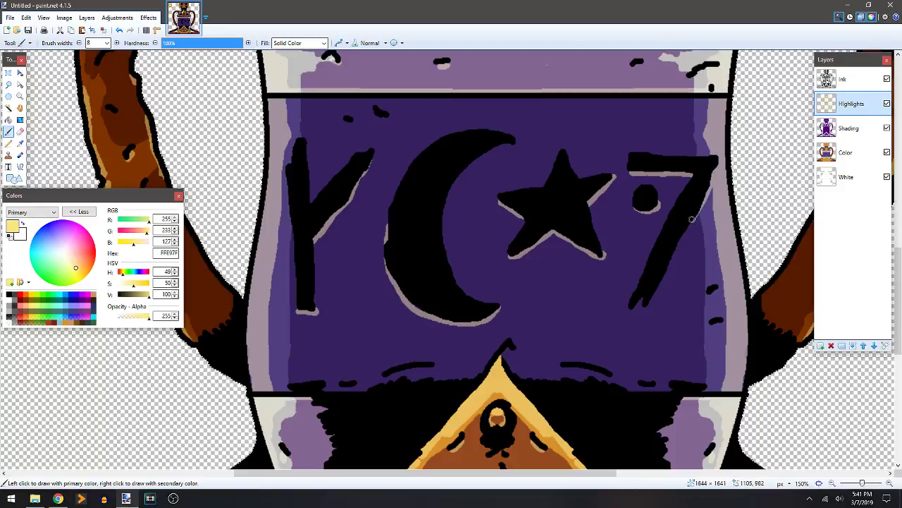
pyautogui.moveTo(692, 219)
pyautogui.mouseDown()
pyautogui.moveTo(649, 306)
pyautogui.moveTo(635, 300)
pyautogui.mouseUp()
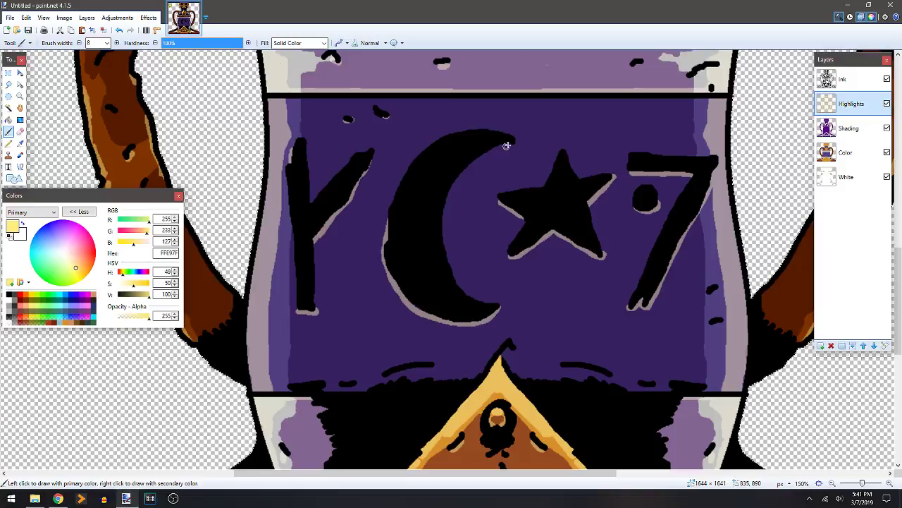
# Brush highlights under the two small ink dashes above the Y rune and along the crescent moon's upper inner curve.
pyautogui.moveTo(498, 146); pyautogui.dragTo(465, 176)
pyautogui.moveTo(494, 150); pyautogui.dragTo(516, 142)
pyautogui.moveTo(474, 164); pyautogui.dragTo(444, 206)
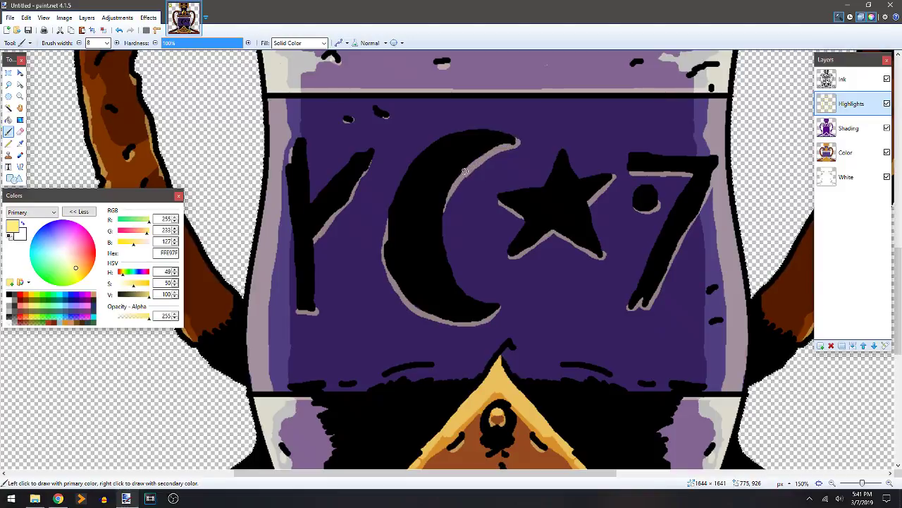
pyautogui.scroll(-5, 406, 202)
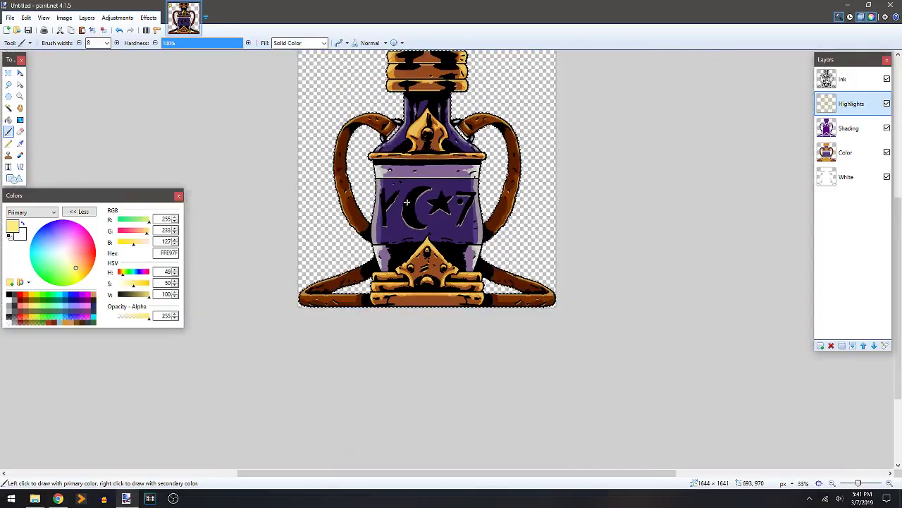
pyautogui.scroll(2, 407, 203)
pyautogui.moveTo(584, 219); pyautogui.dragTo(547, 215)
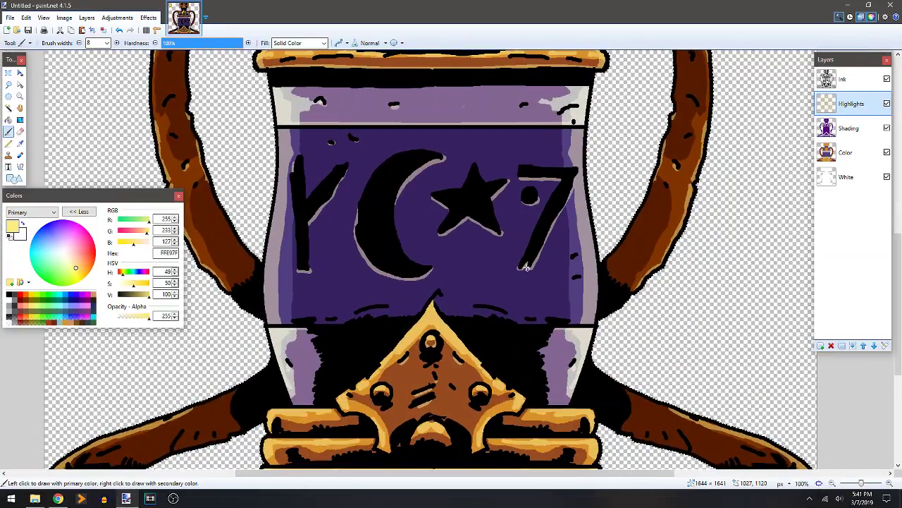
pyautogui.scroll(1, 519, 268)
pyautogui.scroll(-2, 419, 258)
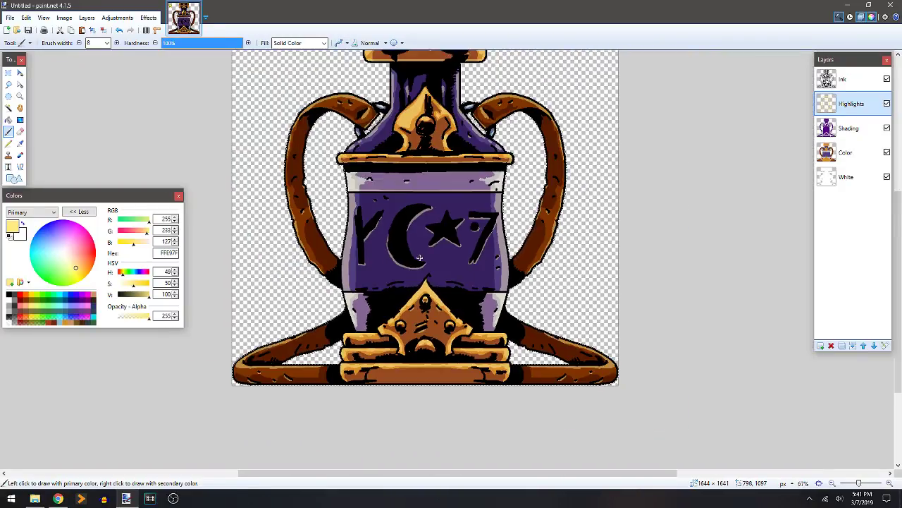
# Select all the purple bottle areas on the Color layer with the Magic Wand in Global flood mode at 0% tolerance.
pyautogui.click(848, 155)
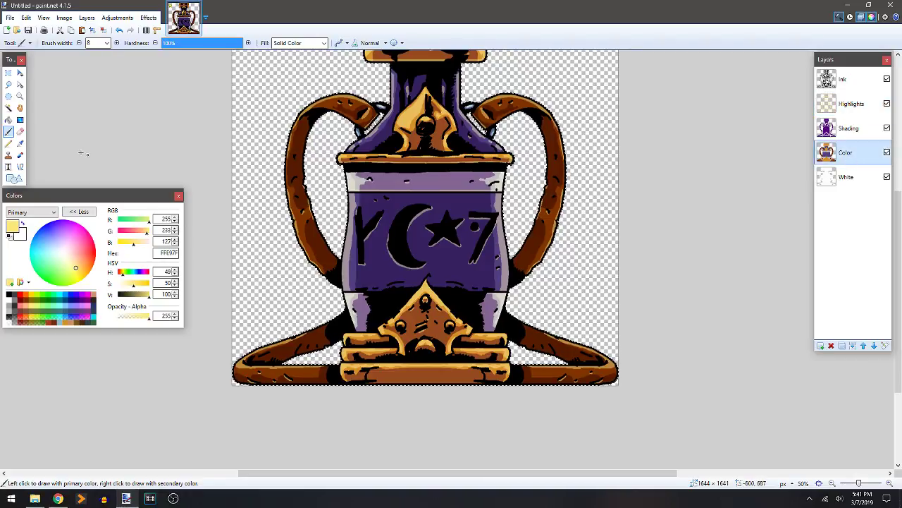
pyautogui.click(9, 108)
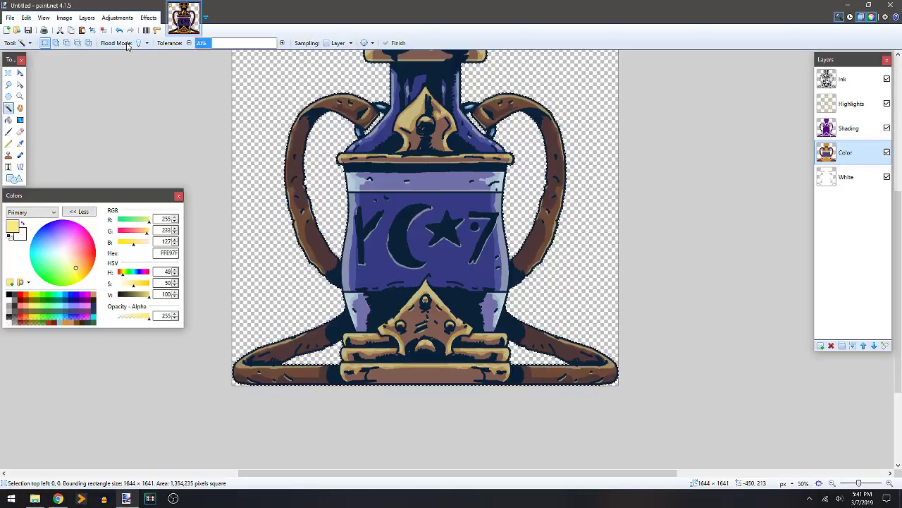
pyautogui.click(145, 43)
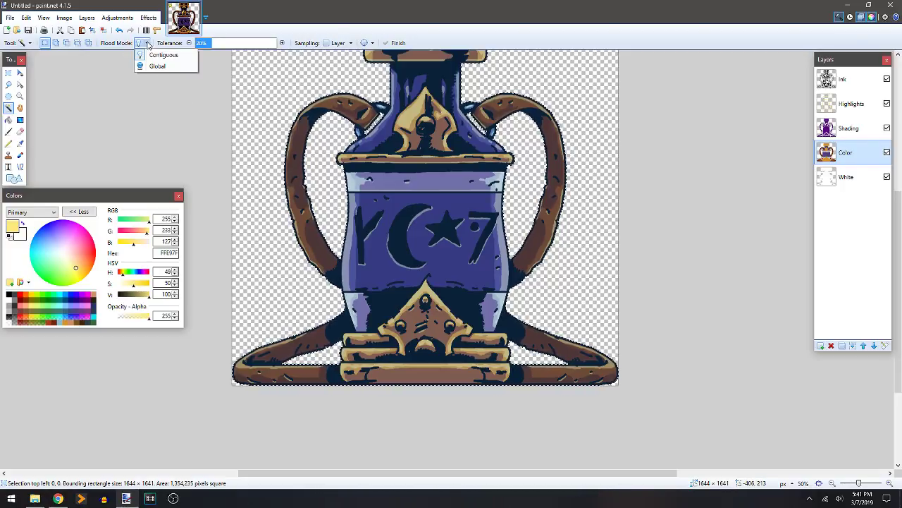
pyautogui.click(154, 68)
pyautogui.click(432, 215)
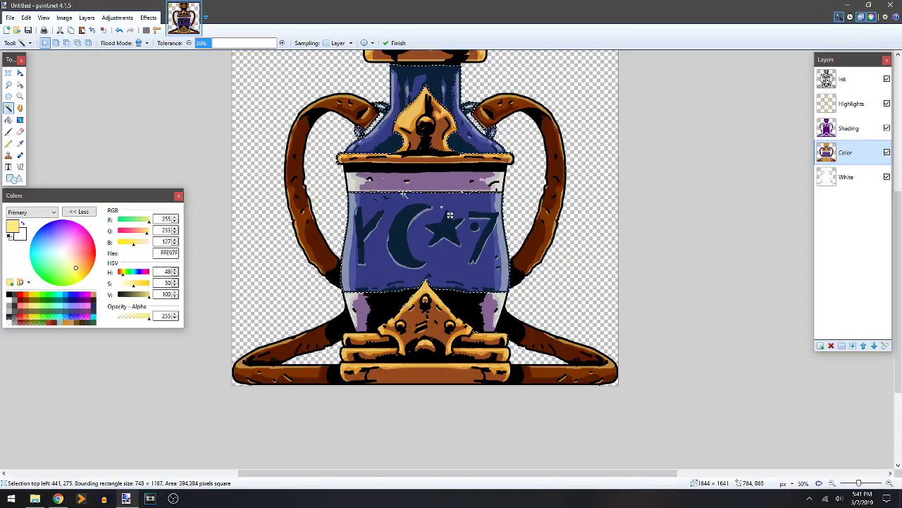
pyautogui.click(204, 46)
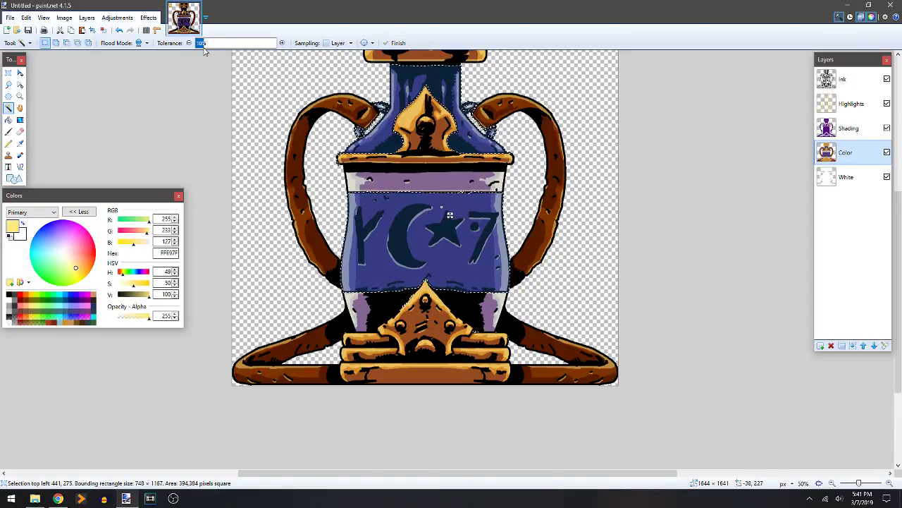
pyautogui.moveTo(204, 47); pyautogui.dragTo(194, 48)
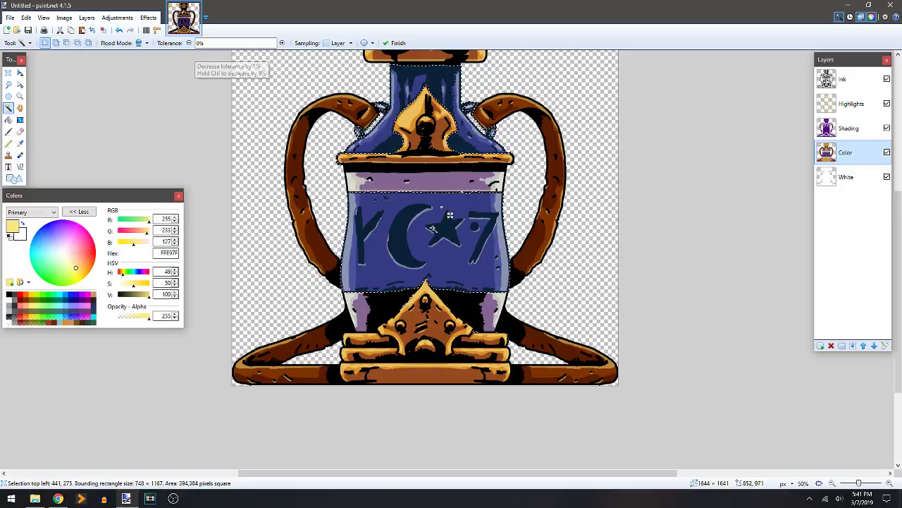
pyautogui.moveTo(441, 207); pyautogui.dragTo(457, 206)
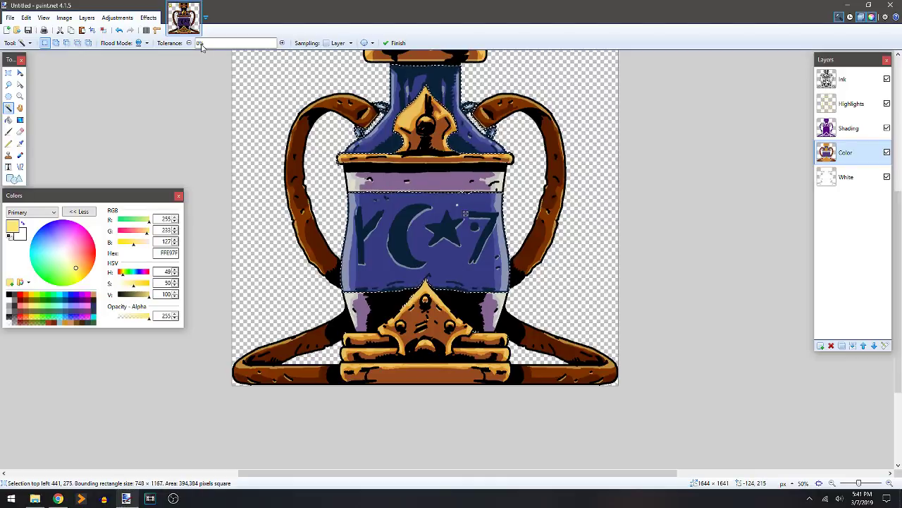
# Adjust the selected purple areas with Hue / Saturation to hue 24, saturation 149 and lightness 32, and deselect.
pyautogui.click(117, 19)
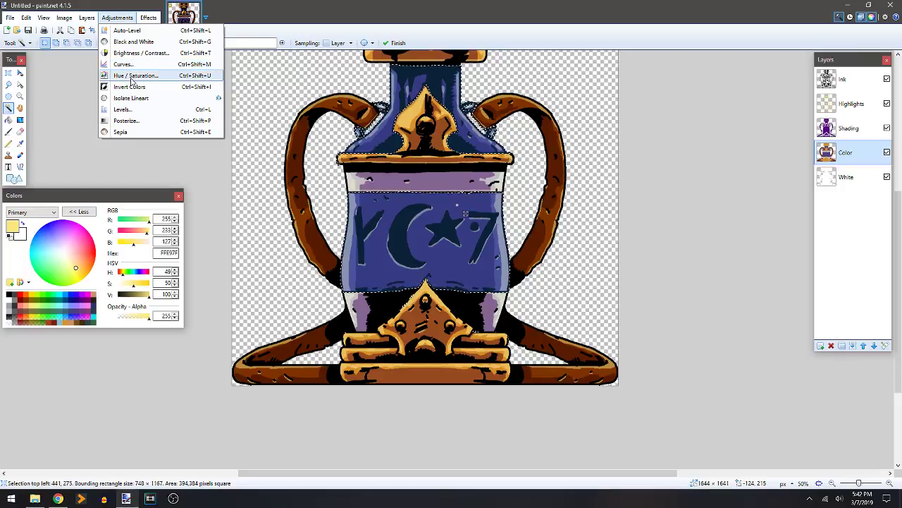
pyautogui.click(250, 101)
pyautogui.moveTo(480, 201); pyautogui.dragTo(681, 152)
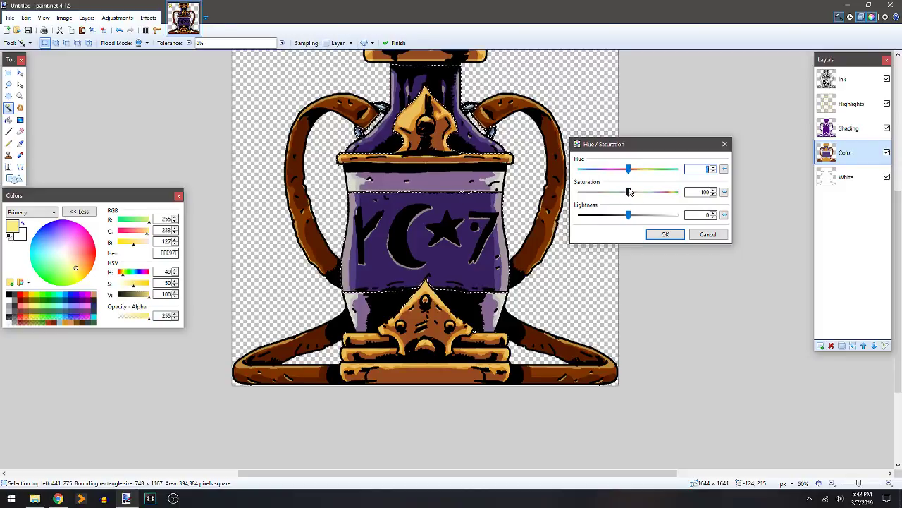
pyautogui.moveTo(629, 168); pyautogui.dragTo(627, 169)
pyautogui.moveTo(630, 215)
pyautogui.mouseDown()
pyautogui.moveTo(648, 213)
pyautogui.moveTo(636, 214)
pyautogui.mouseUp()
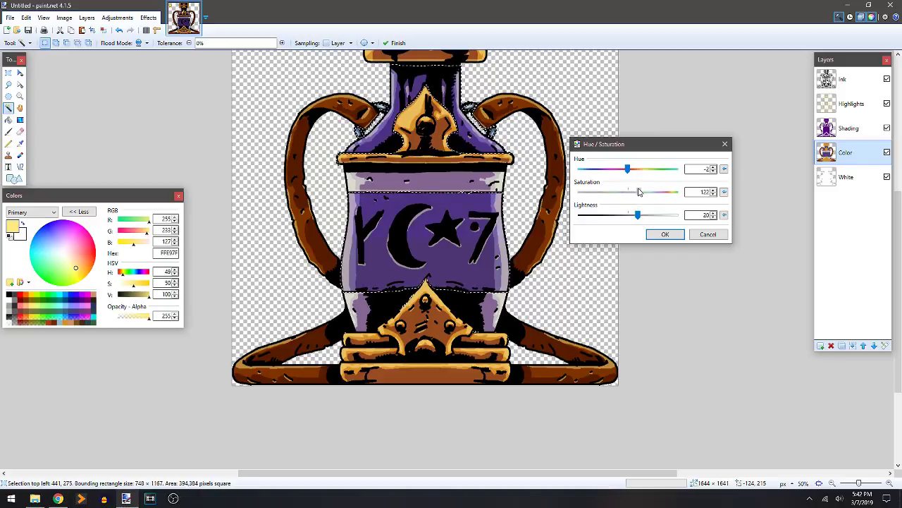
pyautogui.moveTo(628, 192); pyautogui.dragTo(635, 173)
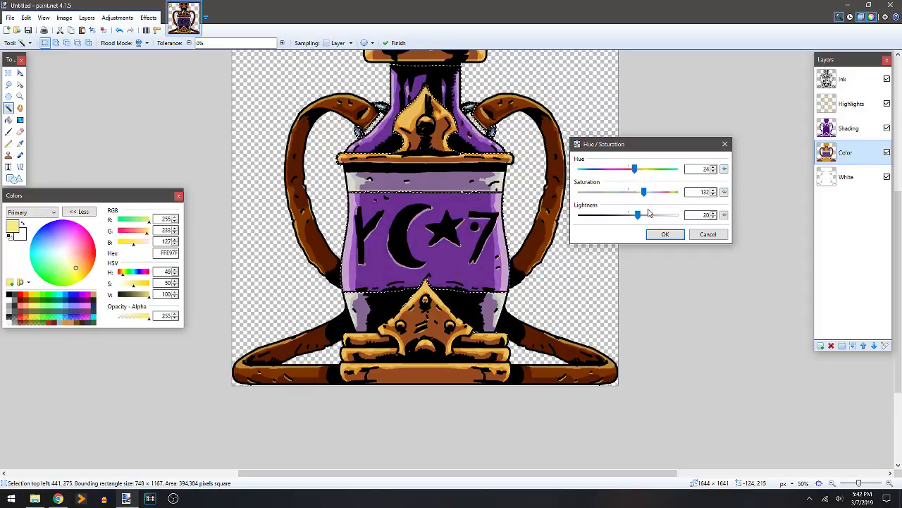
pyautogui.moveTo(638, 214)
pyautogui.mouseDown()
pyautogui.moveTo(660, 210)
pyautogui.moveTo(648, 215)
pyautogui.moveTo(666, 192)
pyautogui.moveTo(654, 192)
pyautogui.moveTo(644, 217)
pyautogui.mouseUp()
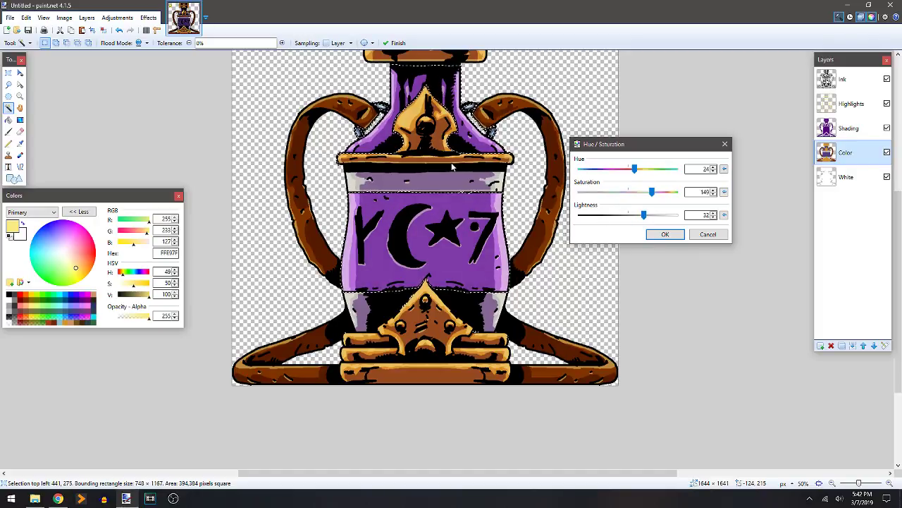
pyautogui.click(669, 234)
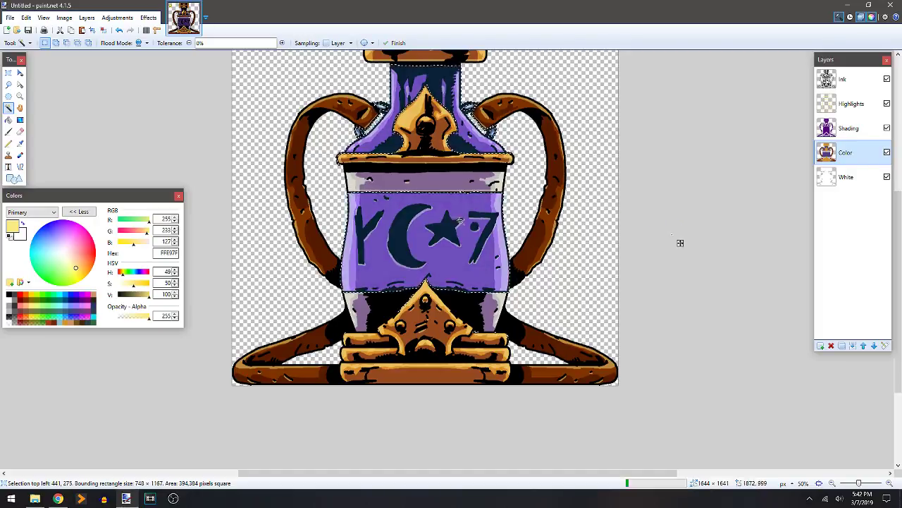
pyautogui.hotkey('ctrl', 'd')
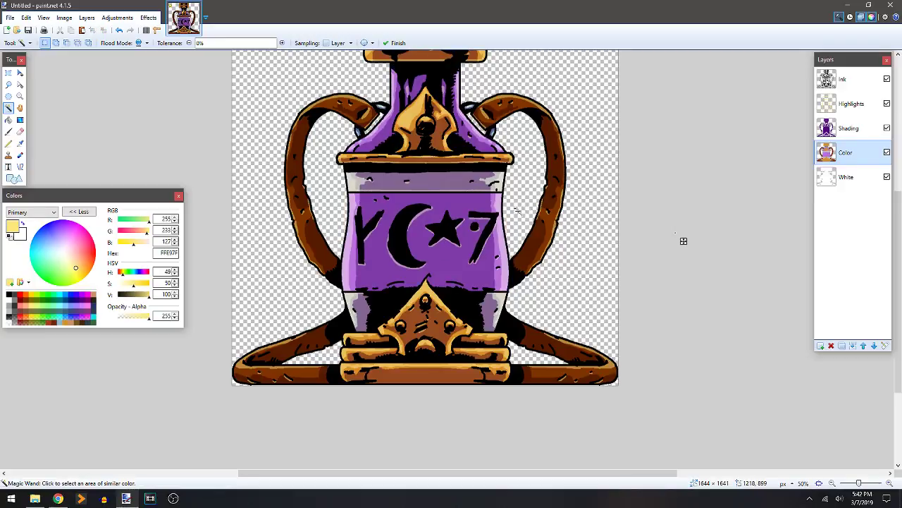
# Undo the Hue / Saturation adjustment on the bottle and restore the selection of the purple areas.
pyautogui.scroll(-2, 474, 203)
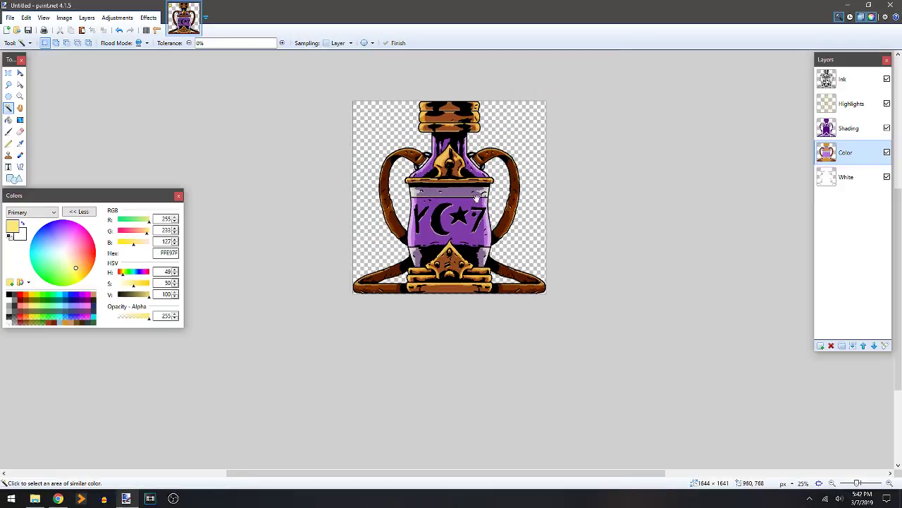
pyautogui.moveTo(484, 203); pyautogui.dragTo(475, 238)
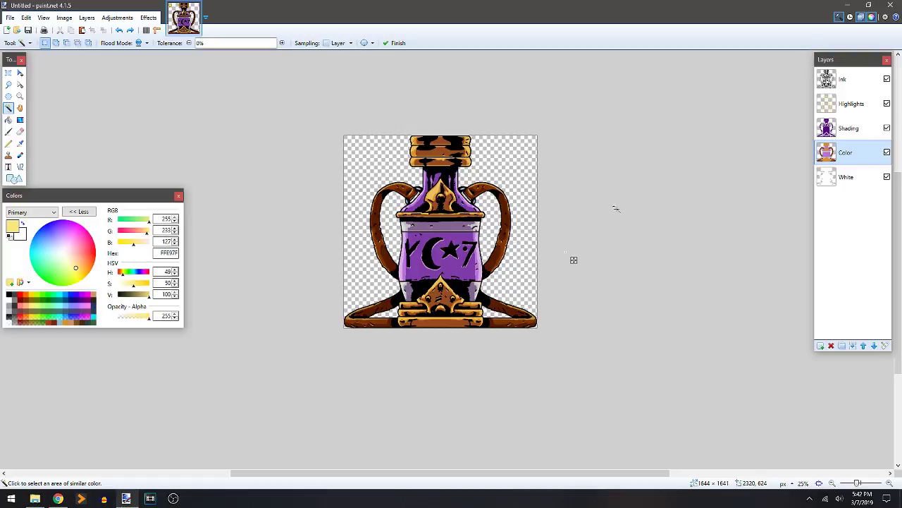
pyautogui.hotkey('ctrl', 'z')
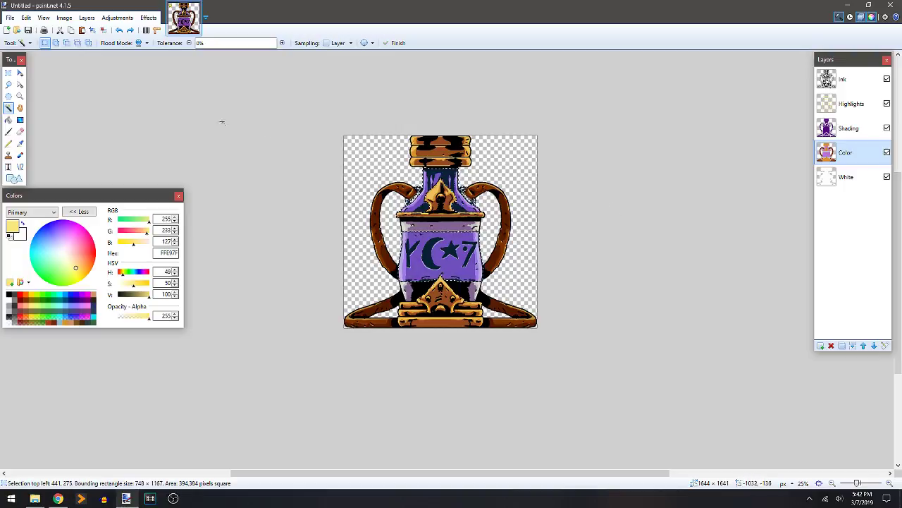
pyautogui.hotkey('ctrl', 'd')
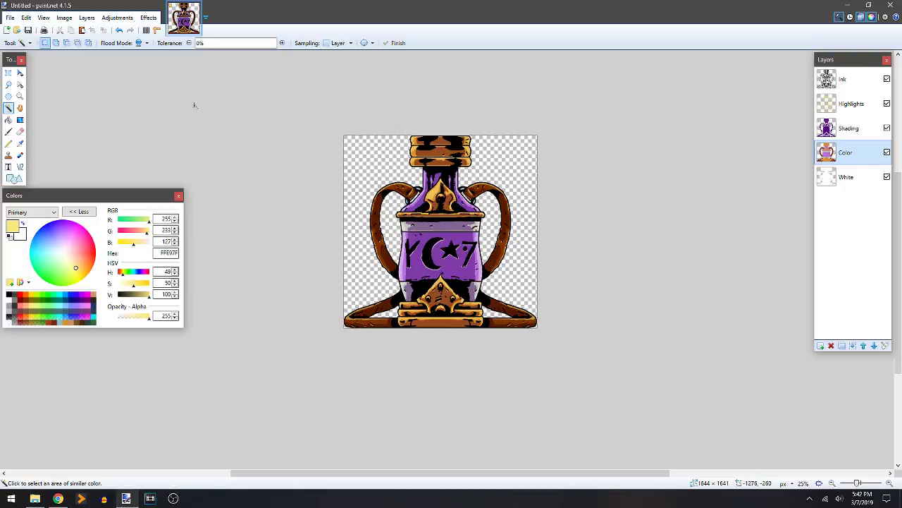
pyautogui.click(120, 30)
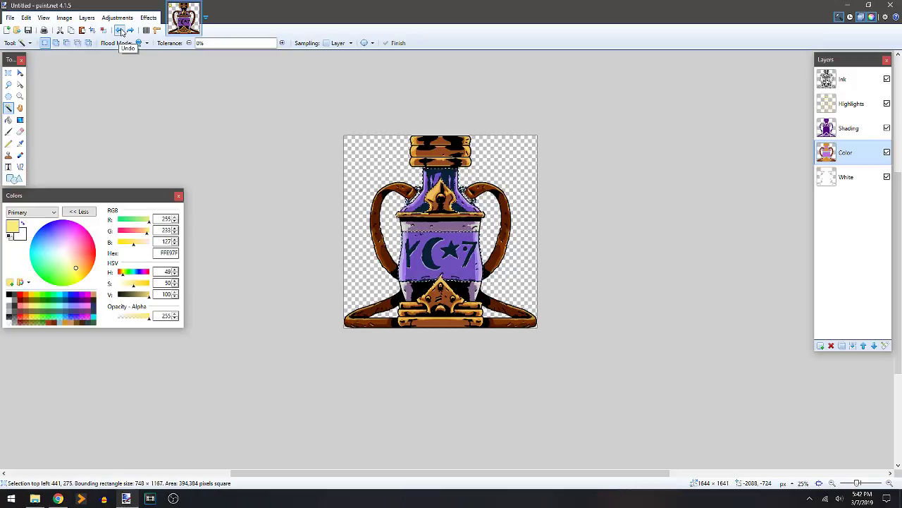
pyautogui.click(119, 30)
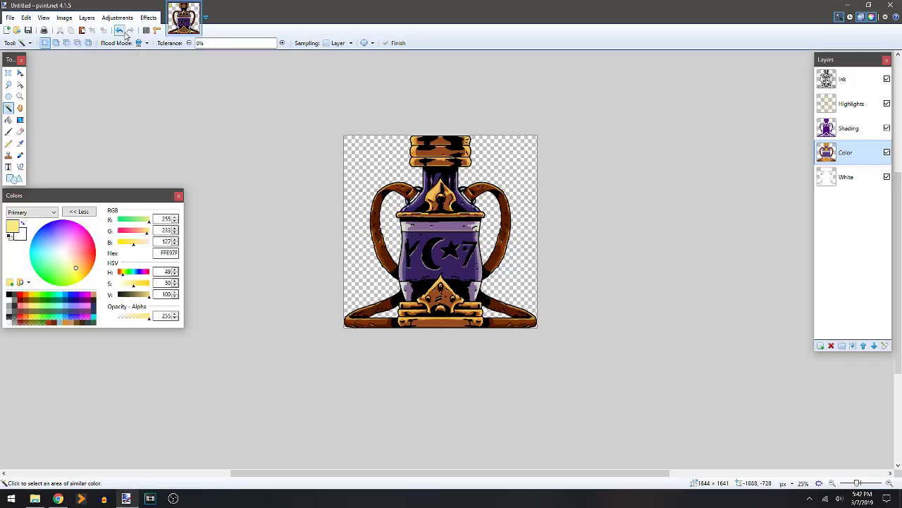
pyautogui.hotkey('ctrl', 'y')
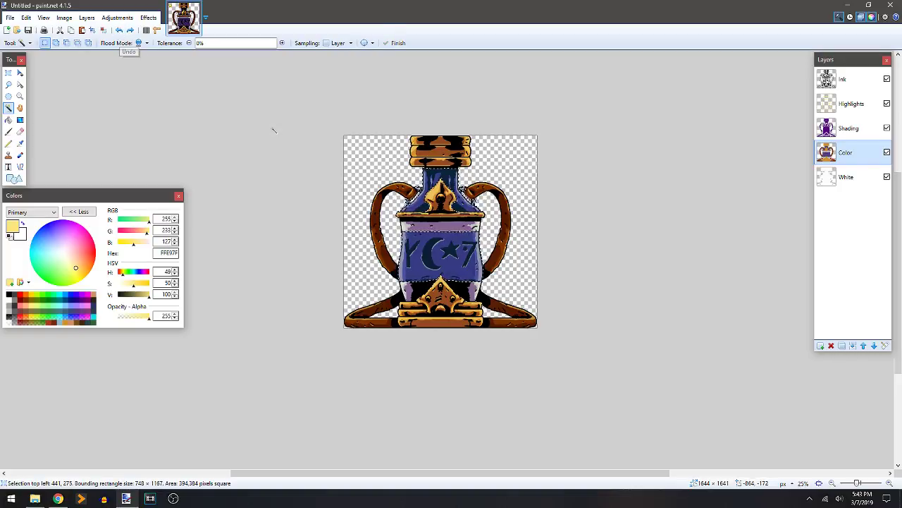
# Reapply Hue / Saturation to the selected purple areas with hue 24, saturation 149 and lightness 32, and deselect.
pyautogui.click(86, 17)
pyautogui.click(114, 20)
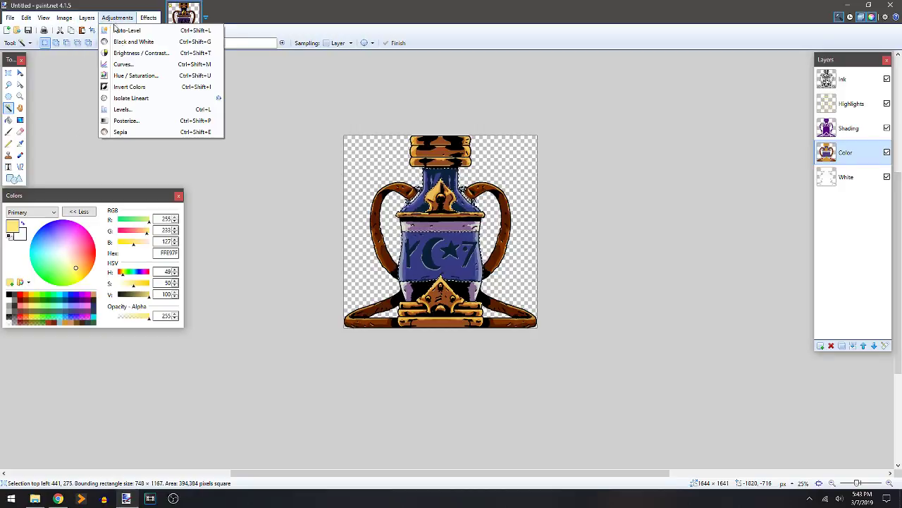
pyautogui.click(136, 75)
pyautogui.moveTo(423, 195); pyautogui.dragTo(585, 154)
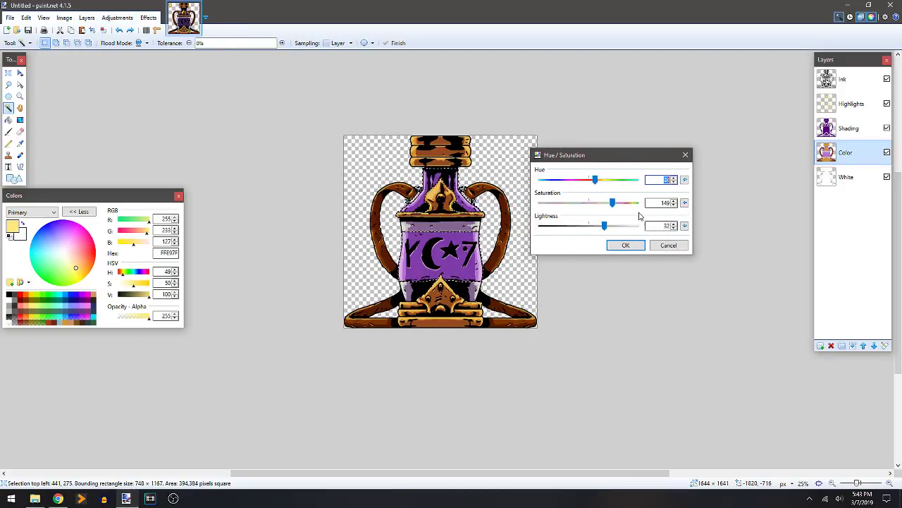
pyautogui.click(625, 245)
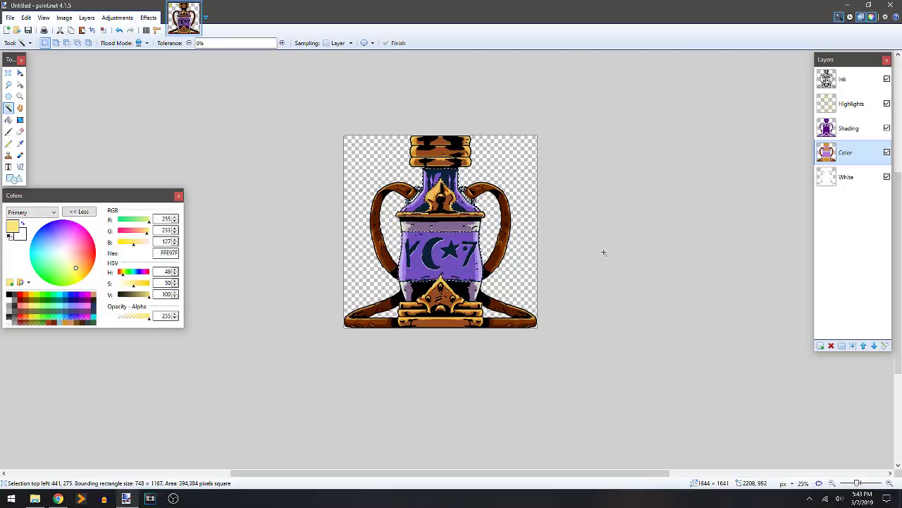
pyautogui.hotkey('ctrl', 'd')
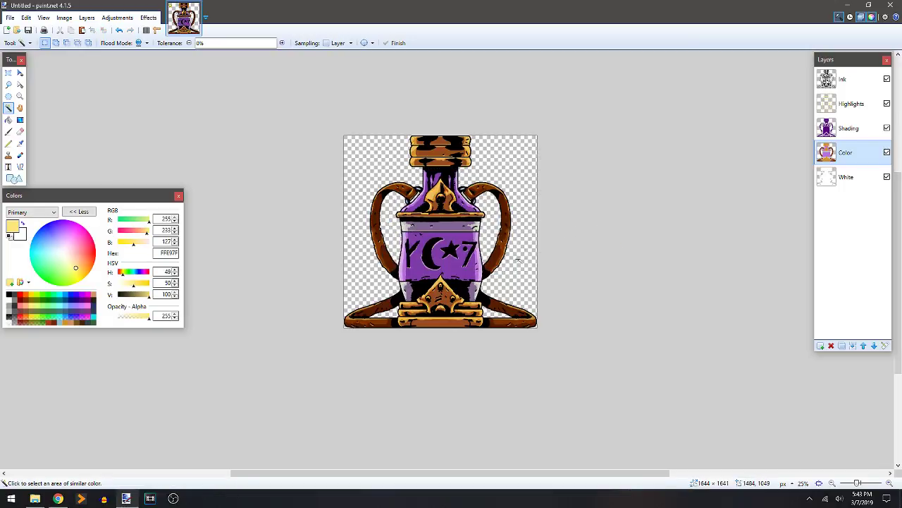
# Add a new layer above the Ink layer and name it Glow.
pyautogui.click(856, 102)
pyautogui.click(846, 80)
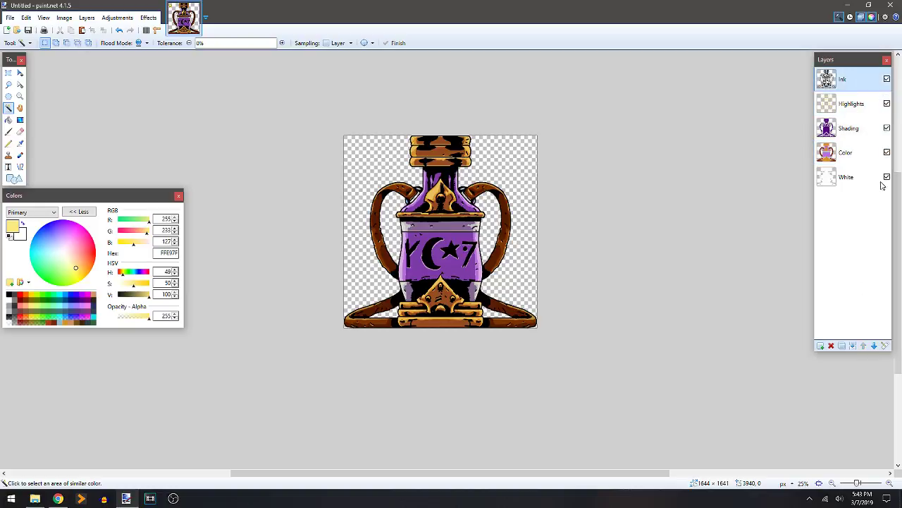
pyautogui.click(820, 345)
pyautogui.doubleClick(850, 81)
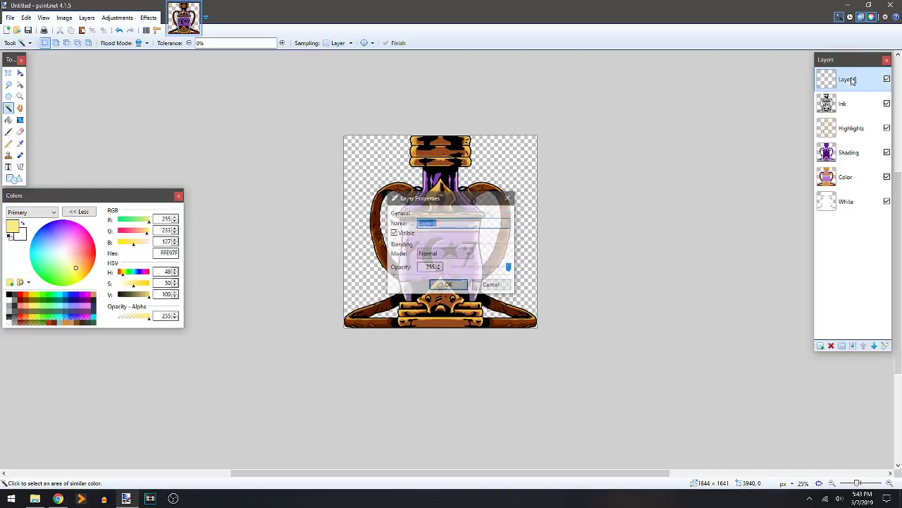
pyautogui.write('Glow')
pyautogui.press('Return')
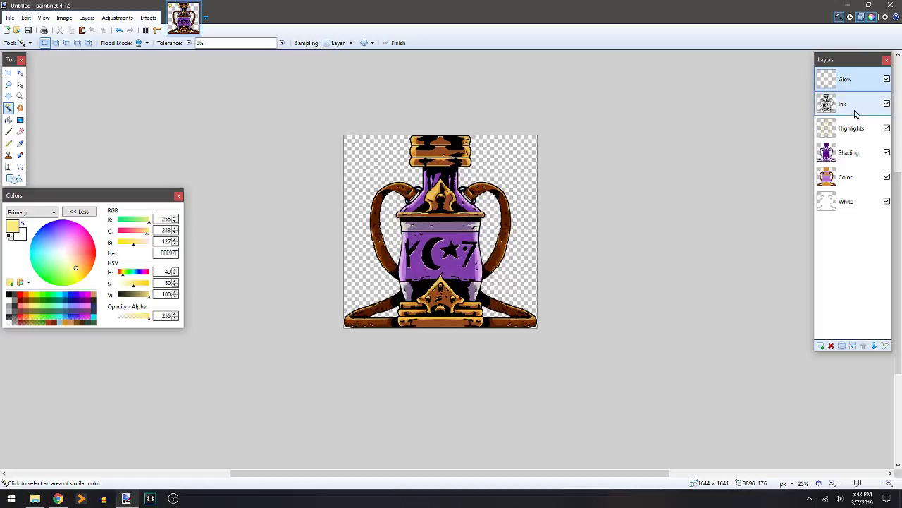
# Add a new layer directly above the Highlights layer and name it Shines.
pyautogui.click(856, 131)
pyautogui.click(821, 346)
pyautogui.doubleClick(851, 130)
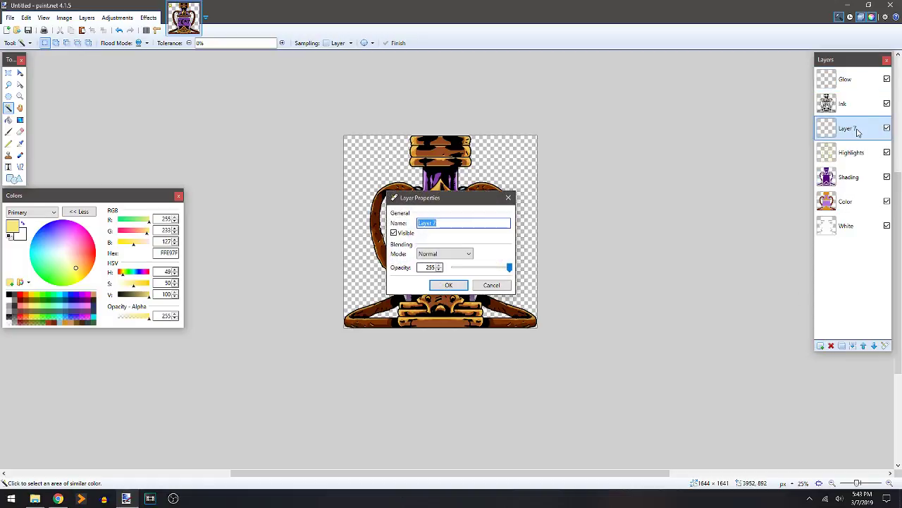
pyautogui.write('Shines')
pyautogui.press('Return')
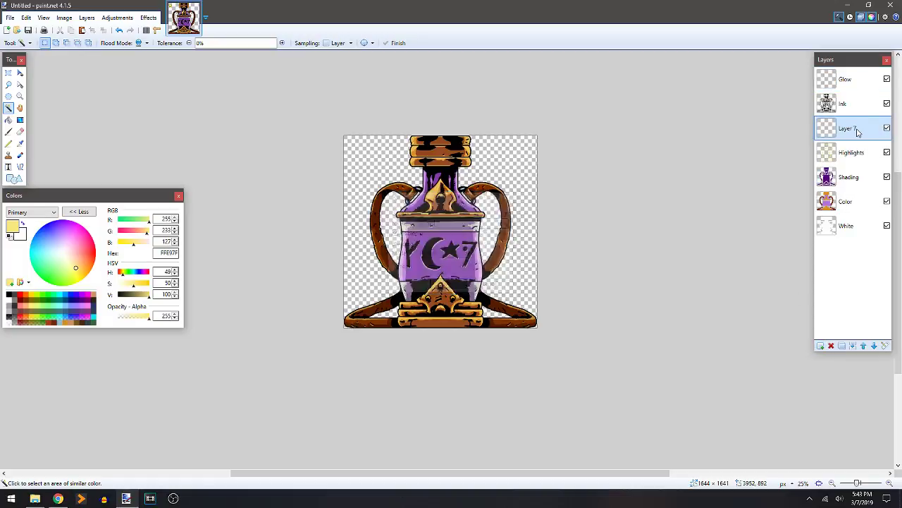
# Brush white shines at width 8 on the triangular gold plate's upper edges, its rivets and dome, and the left ends of the upper base bands.
pyautogui.press('b')
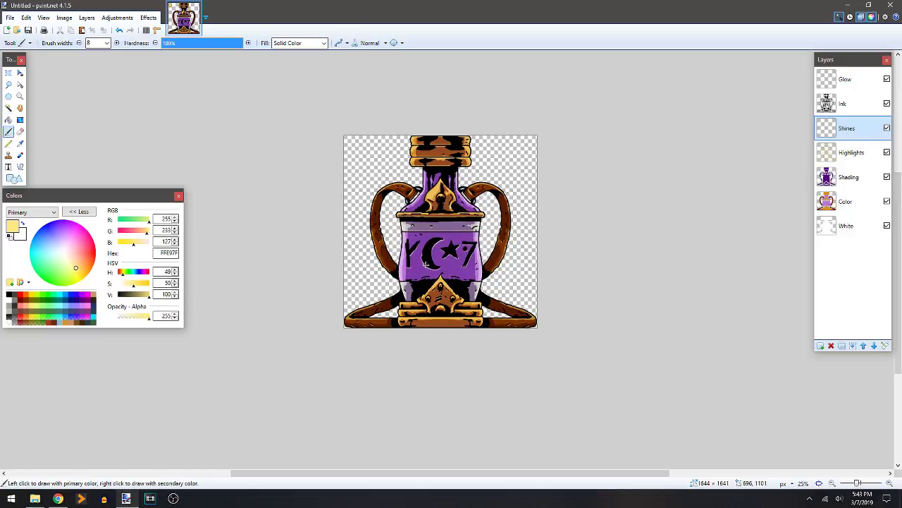
pyautogui.keyDown('ctrl'); pyautogui.scroll(3, 426, 263); pyautogui.keyUp('ctrl')
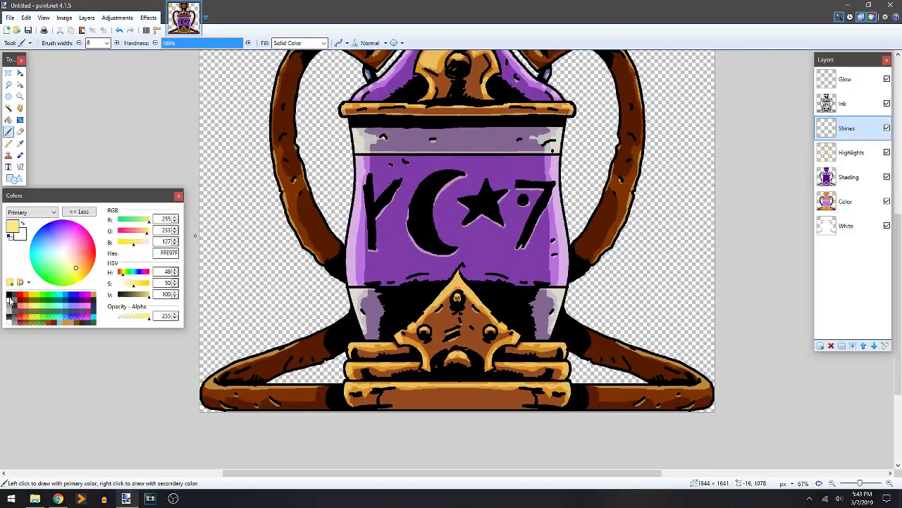
pyautogui.click(9, 301)
pyautogui.keyDown('ctrl'); pyautogui.scroll(2, 405, 306); pyautogui.keyUp('ctrl')
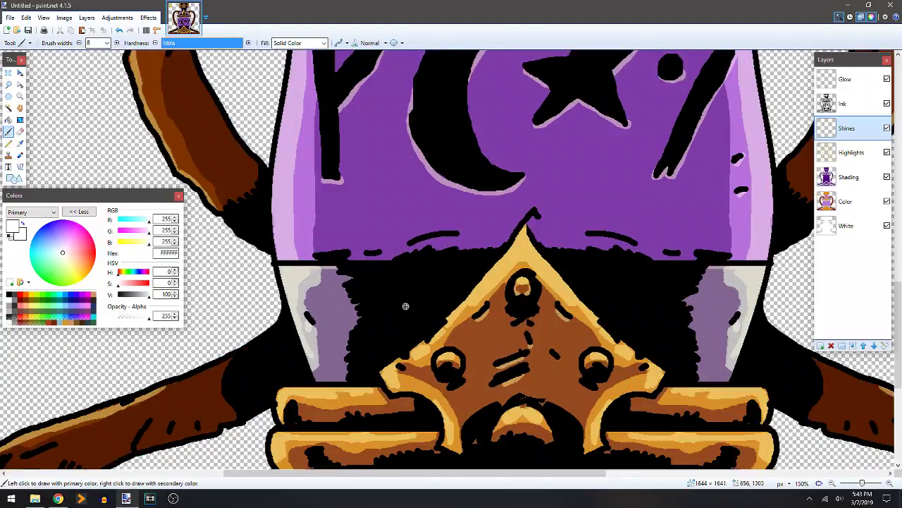
pyautogui.moveTo(495, 234); pyautogui.dragTo(440, 202)
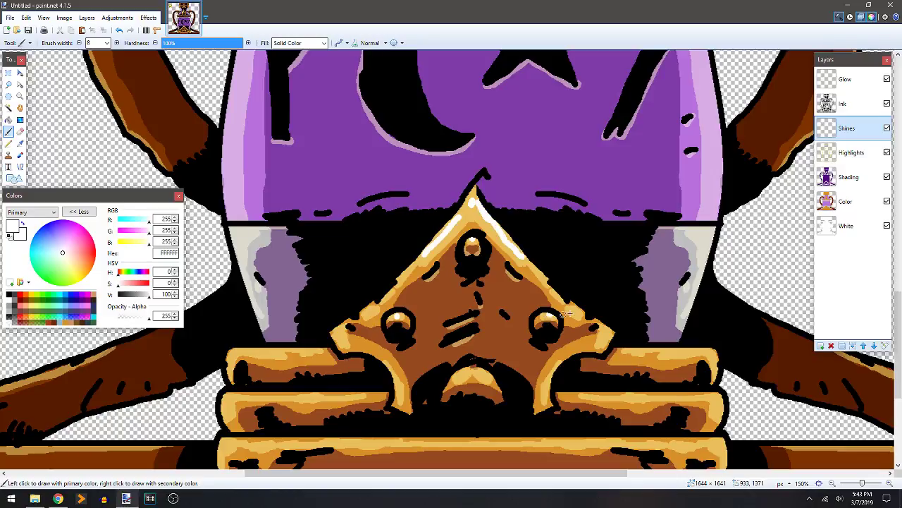
pyautogui.moveTo(455, 301); pyautogui.dragTo(567, 237)
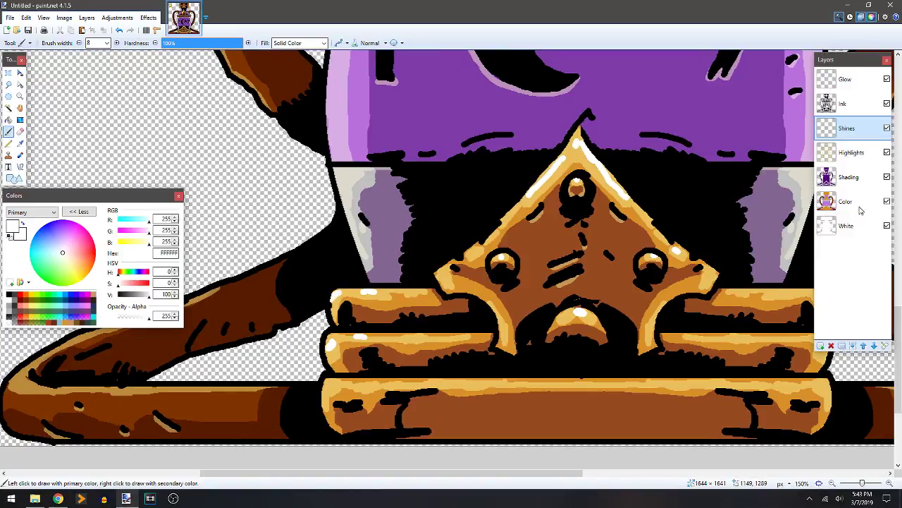
# Select the whole bottle silhouette from the White layer with the Magic Wand at 0% tolerance, and return to the Paintbrush.
pyautogui.click(843, 228)
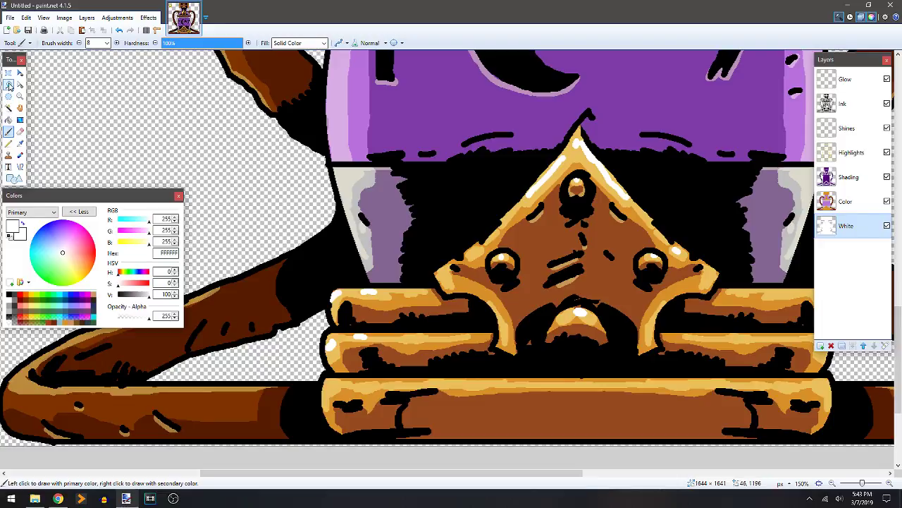
pyautogui.click(8, 108)
pyautogui.click(428, 89)
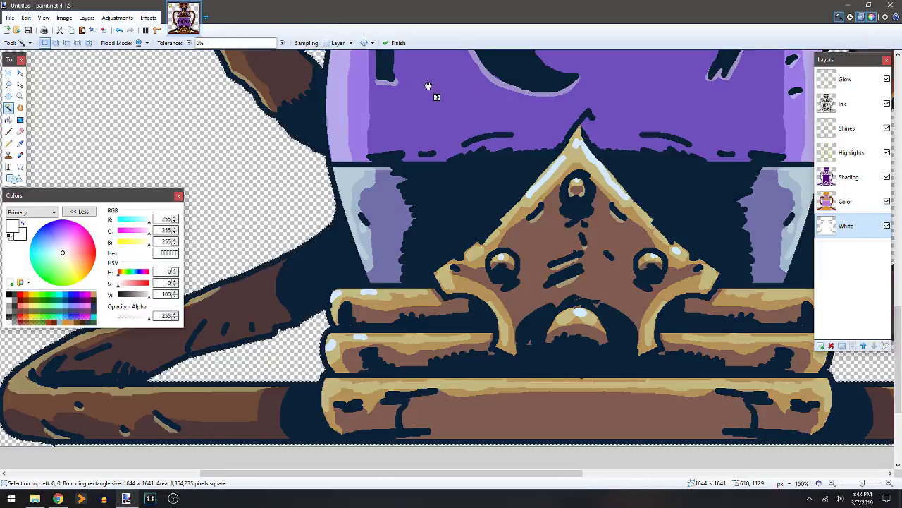
pyautogui.press('b')
# On the Shines layer, brush white shines at width 8 along the three gold base bands and the lower grey sections' upper edges.
pyautogui.moveTo(557, 298); pyautogui.dragTo(493, 234)
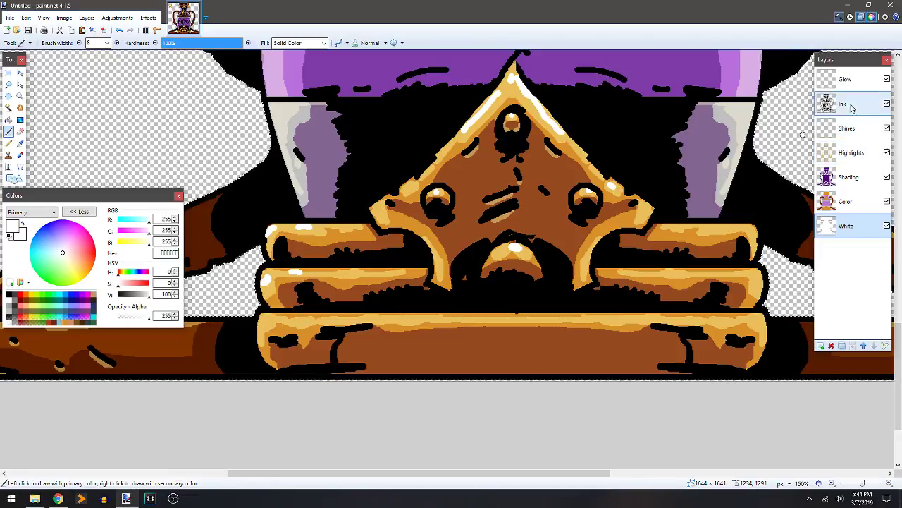
pyautogui.click(851, 131)
pyautogui.moveTo(267, 321); pyautogui.dragTo(325, 320)
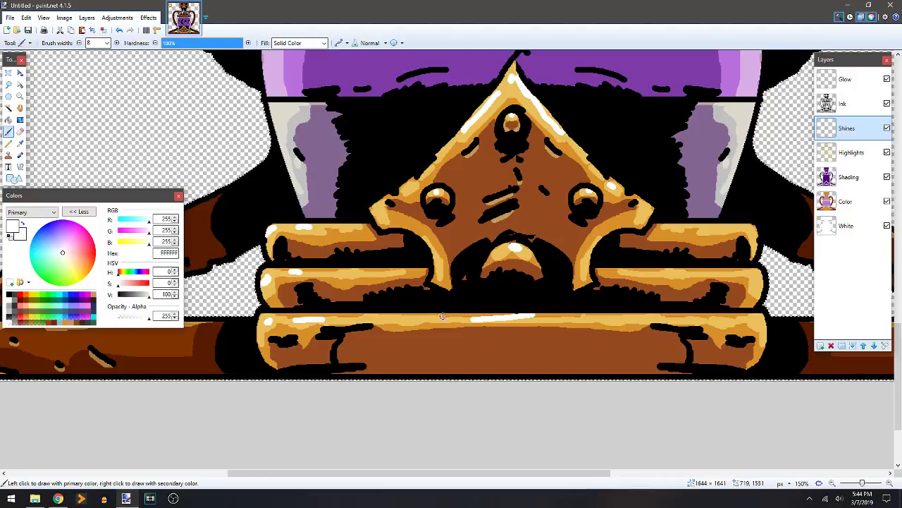
pyautogui.moveTo(491, 318); pyautogui.dragTo(561, 318)
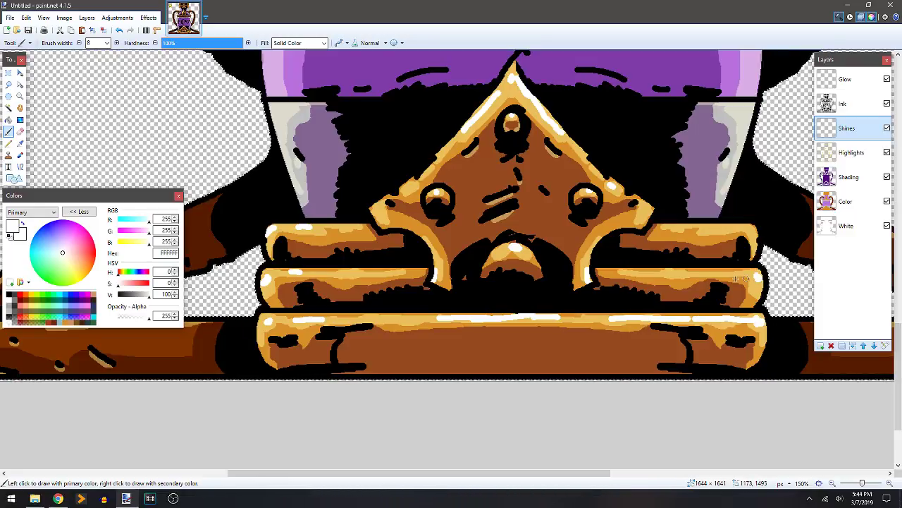
pyautogui.moveTo(650, 272); pyautogui.dragTo(692, 272)
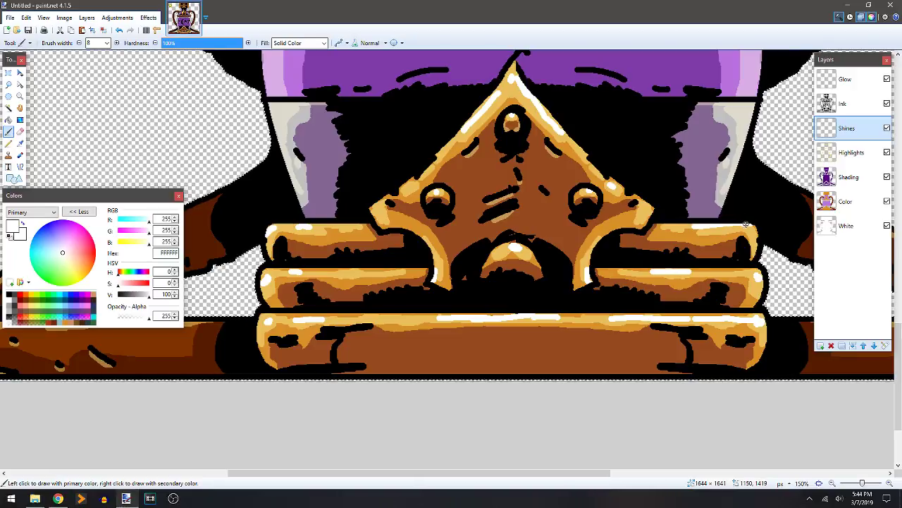
pyautogui.scroll(1, 719, 162)
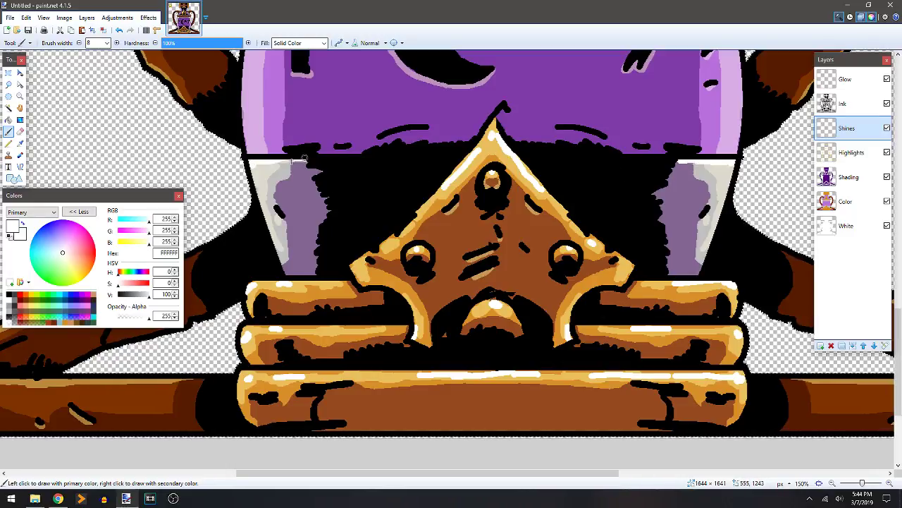
# Brush short white shines along the upper edge of the gold rim above the bottle's body.
pyautogui.moveTo(326, 182); pyautogui.dragTo(514, 298)
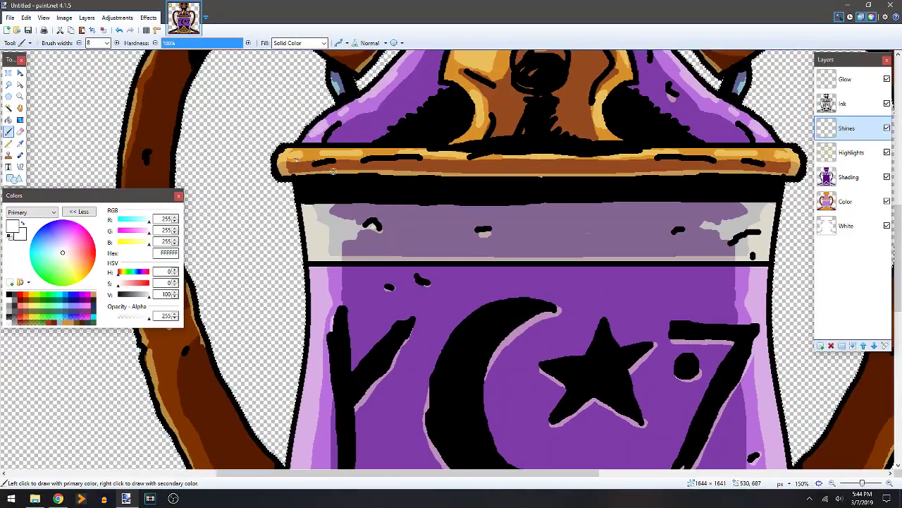
pyautogui.moveTo(285, 155); pyautogui.dragTo(358, 152)
pyautogui.moveTo(446, 153); pyautogui.dragTo(468, 155)
pyautogui.moveTo(533, 156); pyautogui.dragTo(562, 155)
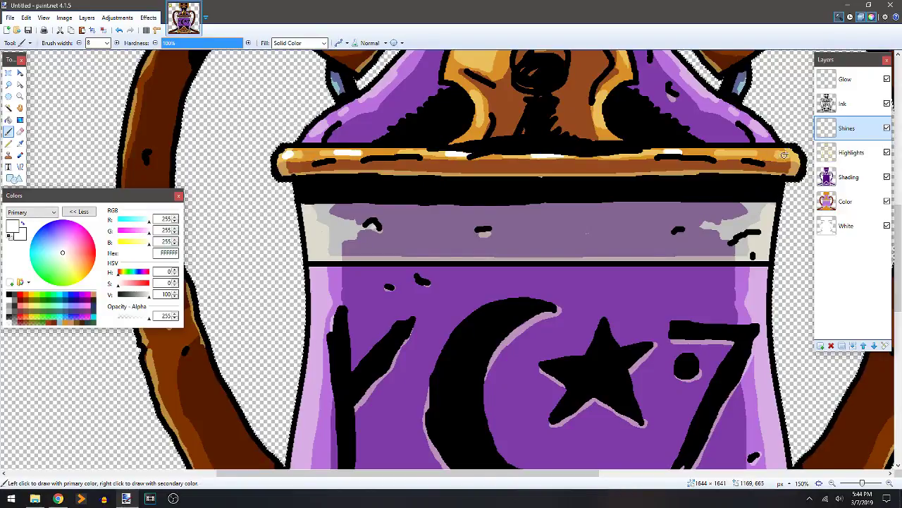
# Brush white shines on the teardrop-shaped gold neck plate: its round stud, broad left face, side corners and pointed tip.
pyautogui.scroll(3, 538, 144)
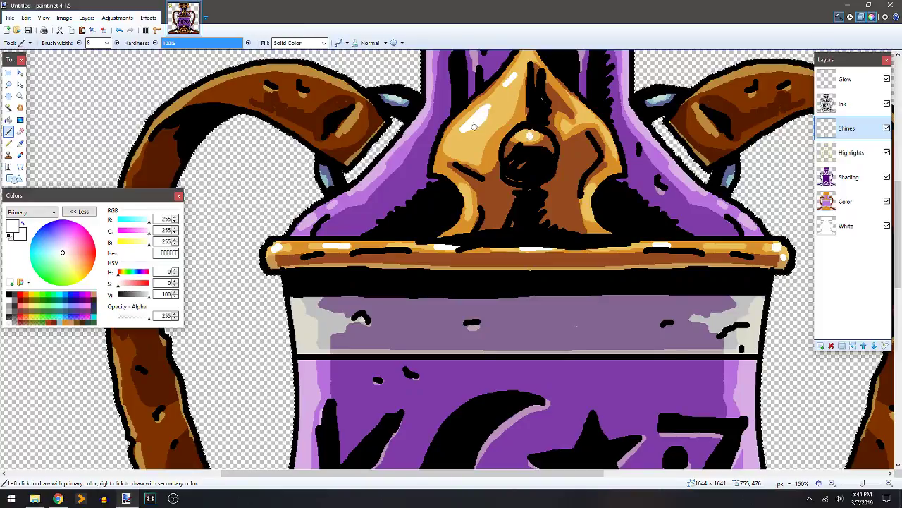
pyautogui.moveTo(477, 124); pyautogui.dragTo(483, 116)
pyautogui.click(510, 84)
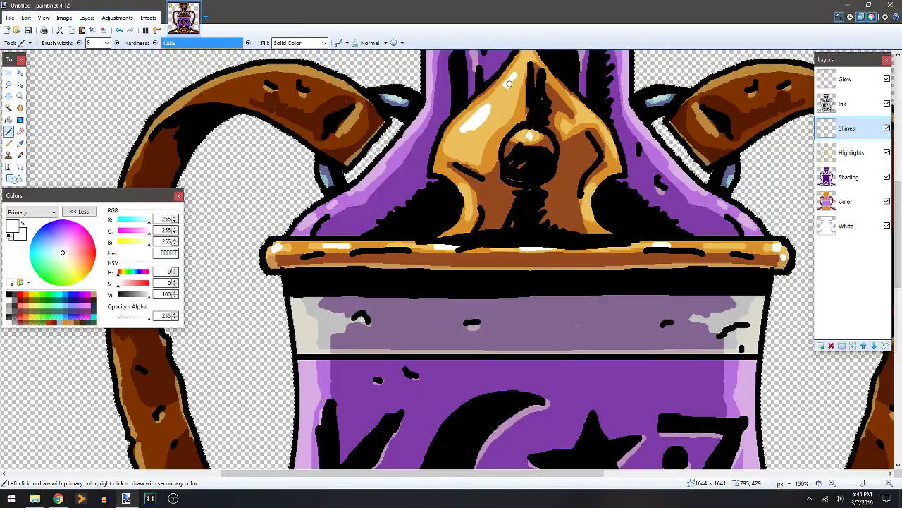
pyautogui.click(588, 115)
pyautogui.moveTo(612, 149); pyautogui.dragTo(617, 160)
pyautogui.moveTo(442, 158); pyautogui.dragTo(439, 167)
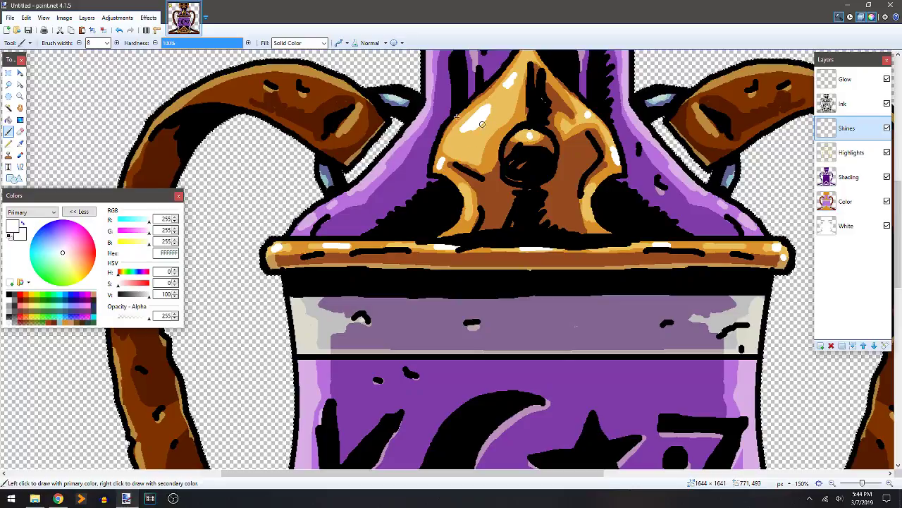
pyautogui.scroll(5, 437, 113)
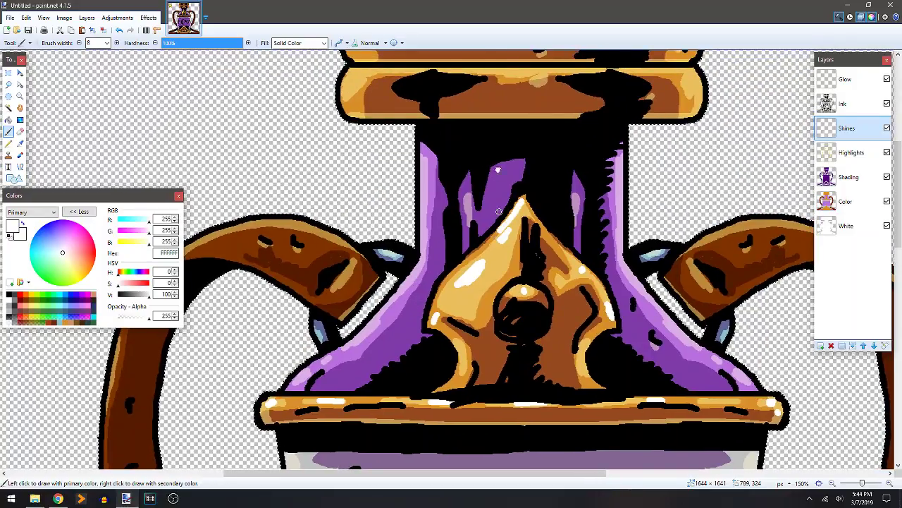
# Brush white shines on the left and right ends of the three gold neck rings and the lowest ring's upper edge.
pyautogui.scroll(2, 497, 185)
pyautogui.scroll(3, 536, 233)
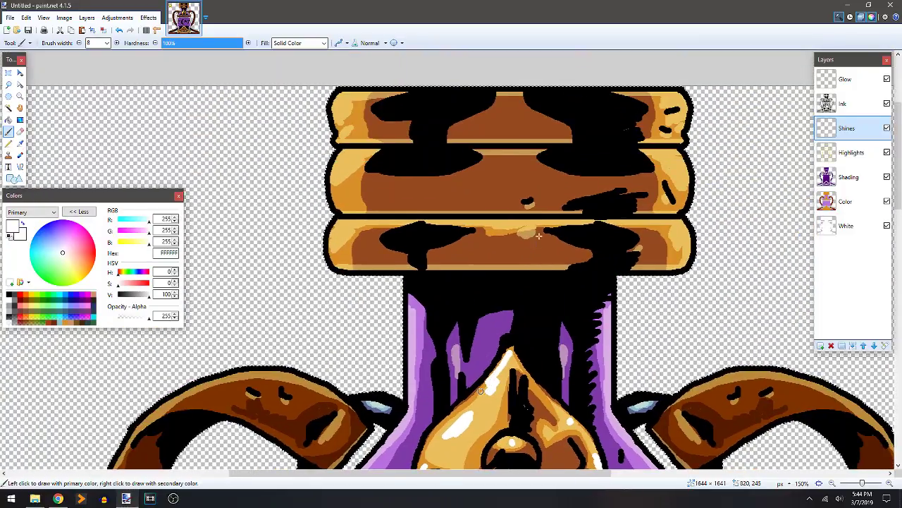
pyautogui.click(525, 227)
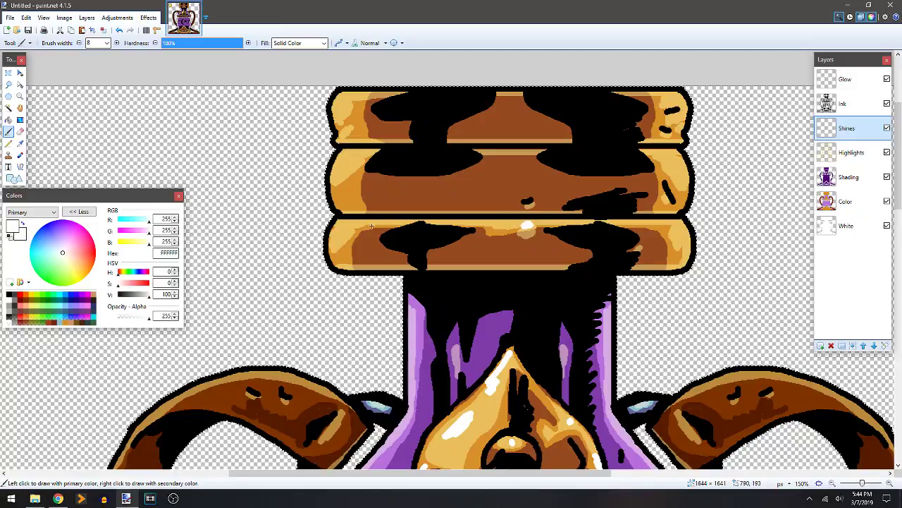
pyautogui.click(348, 162)
pyautogui.click(344, 106)
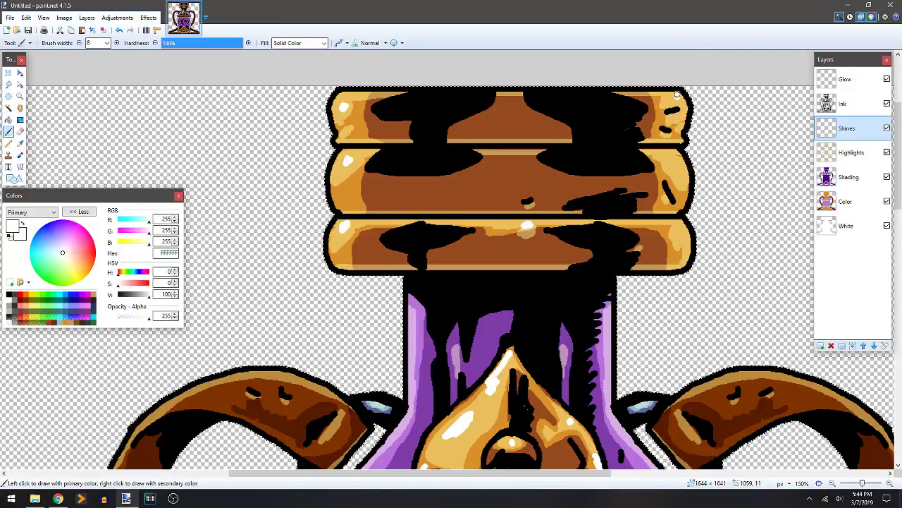
pyautogui.moveTo(671, 161); pyautogui.dragTo(678, 168)
pyautogui.click(678, 232)
pyautogui.moveTo(621, 220); pyautogui.dragTo(689, 223)
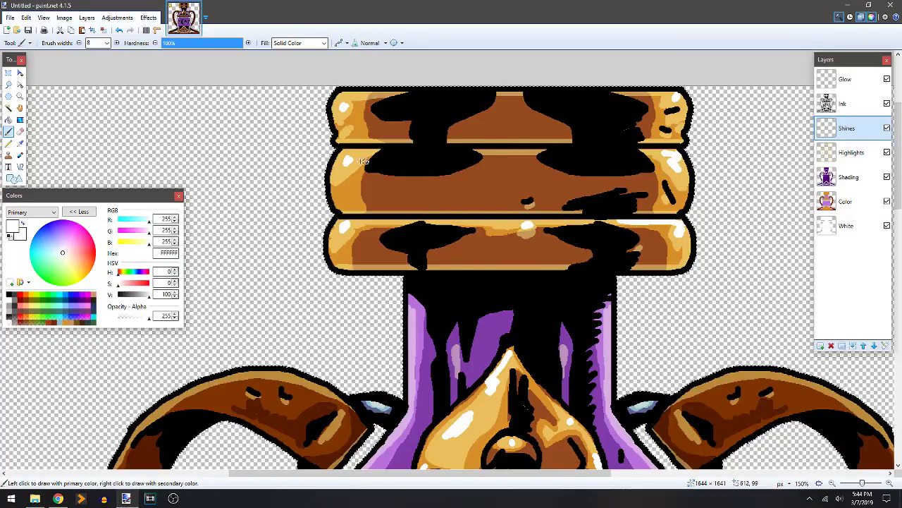
# Brush white shines along the outer edges of the purple shoulders on both sides of the neck plate.
pyautogui.scroll(-3, 546, 239)
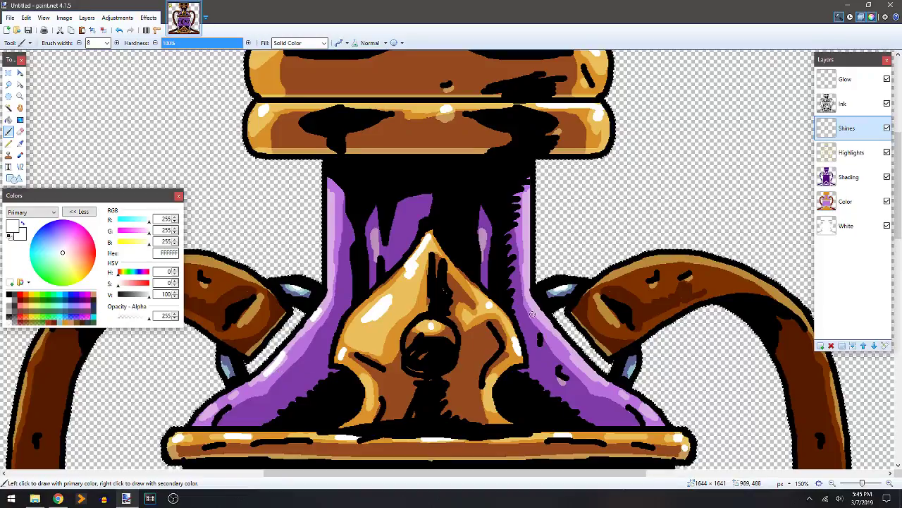
pyautogui.moveTo(575, 360); pyautogui.dragTo(605, 380)
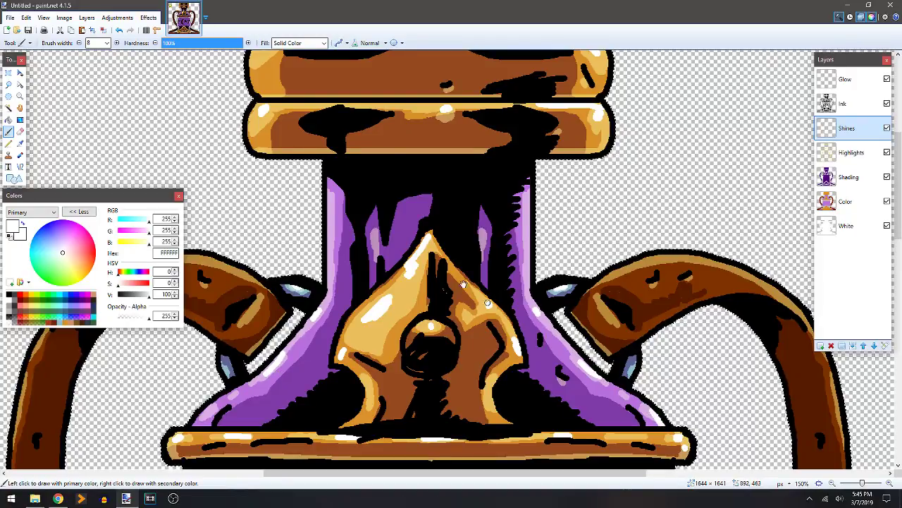
pyautogui.scroll(-8, 458, 200)
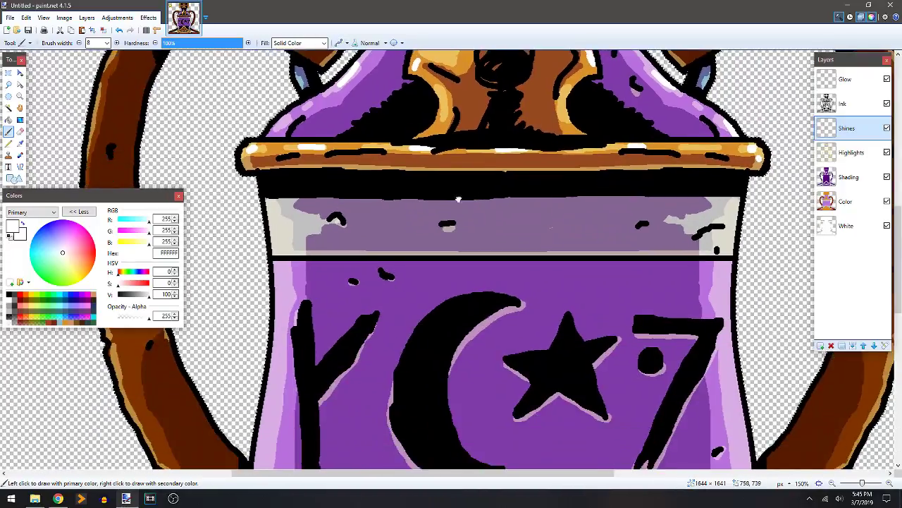
pyautogui.moveTo(458, 200); pyautogui.dragTo(441, 192)
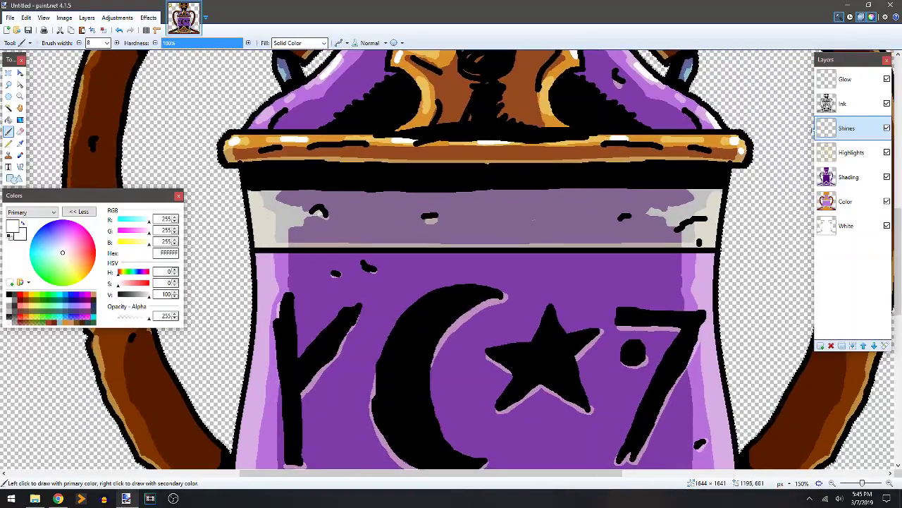
# Make the Glow layer active and set up a soft brush with width 200, hardness 0% and pale yellow FFE97F.
pyautogui.click(853, 84)
pyautogui.scroll(-3, 533, 176)
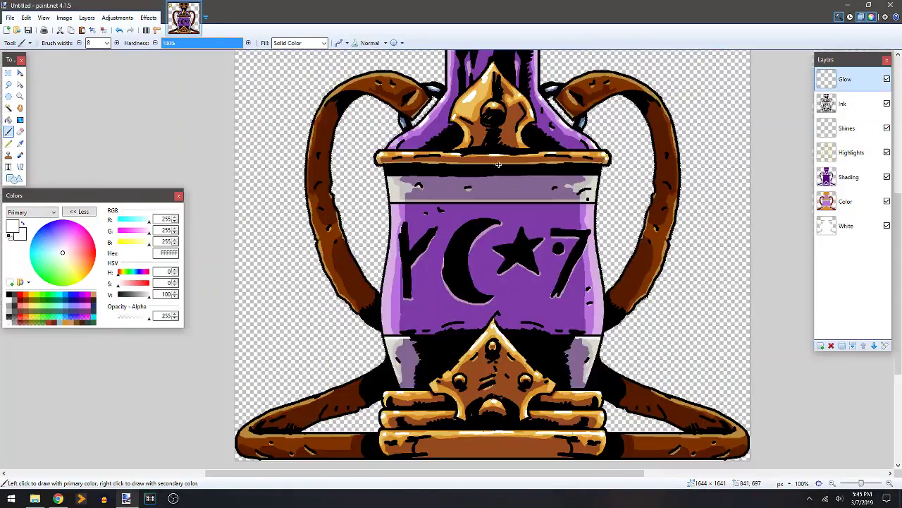
pyautogui.scroll(2, 534, 176)
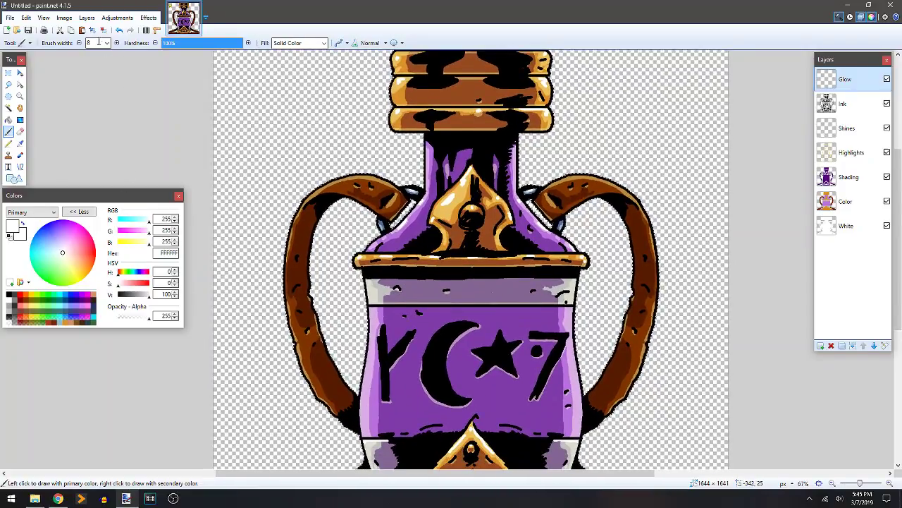
pyautogui.click(107, 43)
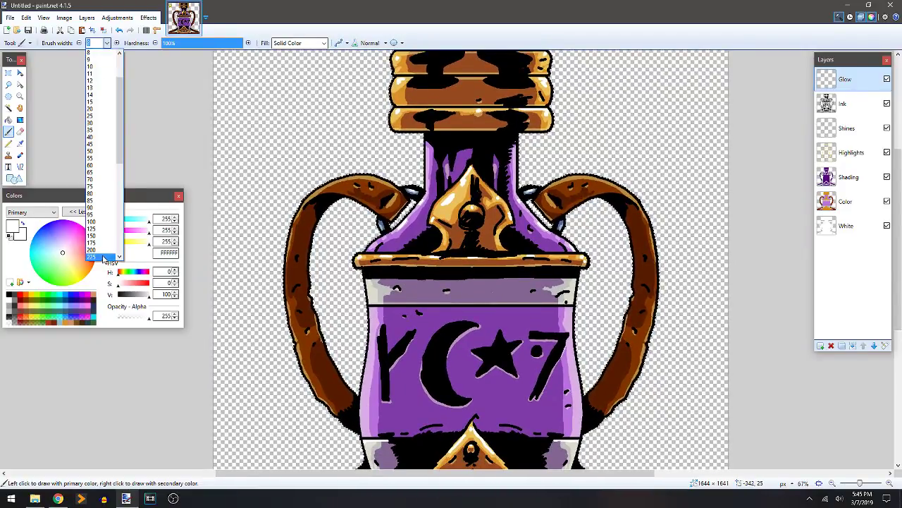
pyautogui.click(101, 251)
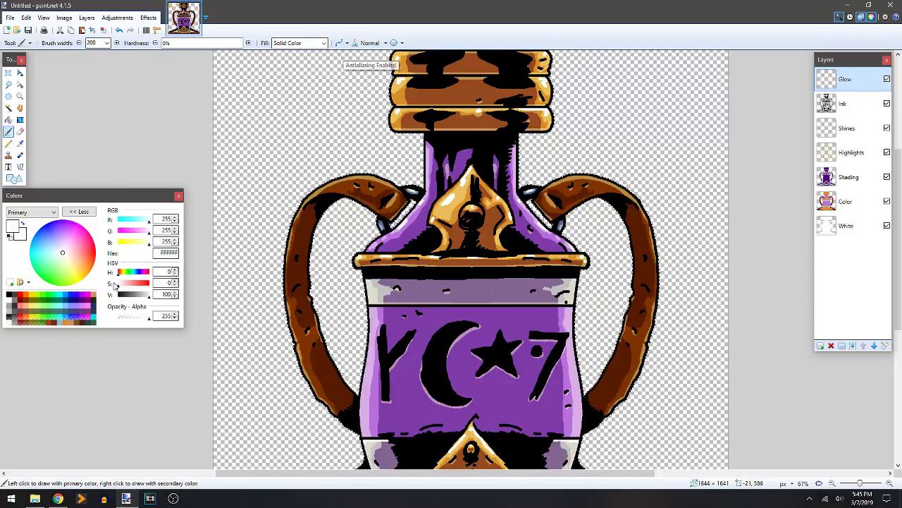
pyautogui.click(32, 308)
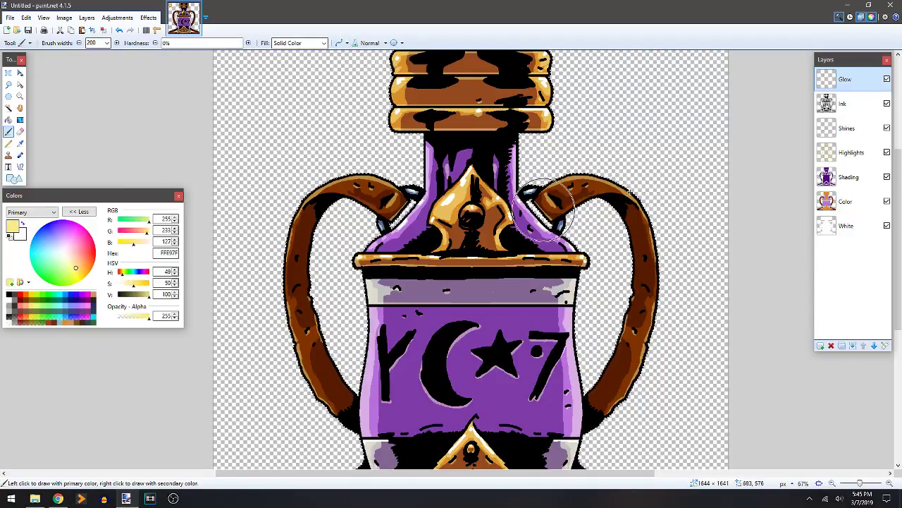
# Set the Glow layer's blending mode to Color Dodge.
pyautogui.doubleClick(855, 85)
pyautogui.click(454, 256)
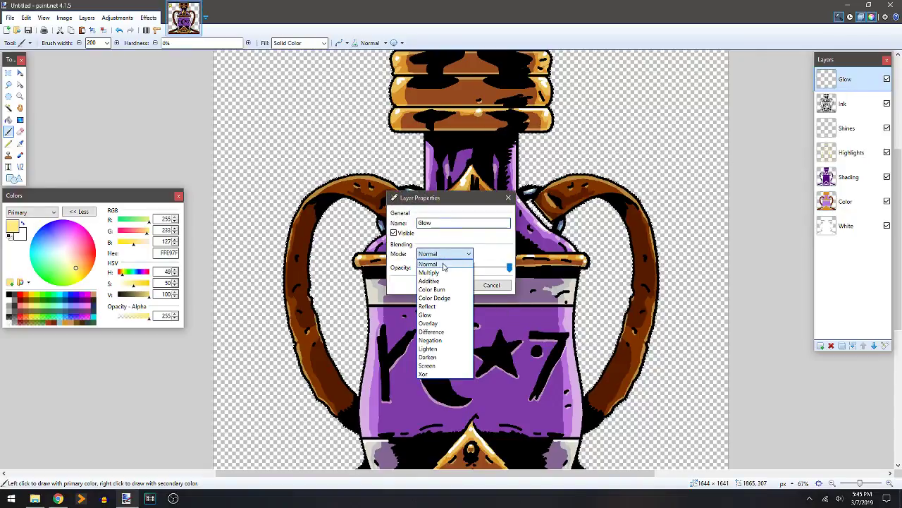
pyautogui.click(441, 305)
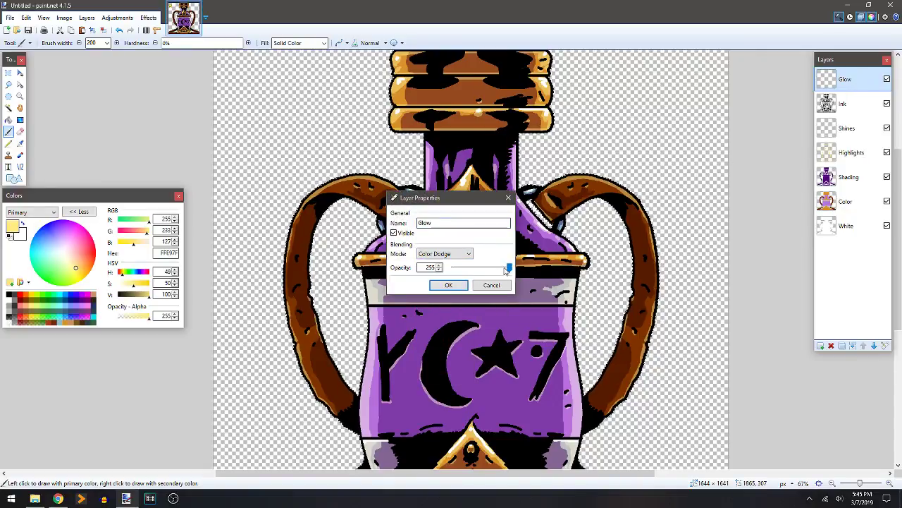
pyautogui.click(454, 285)
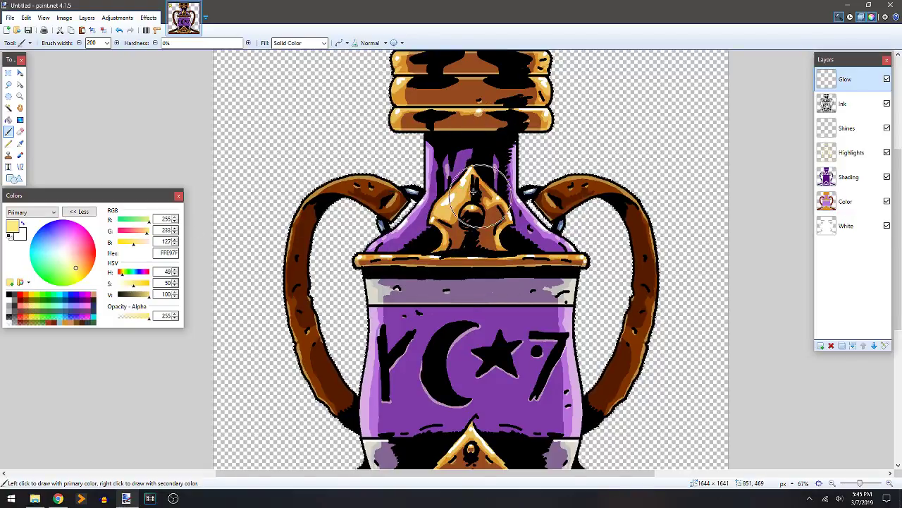
# Brush soft yellow glow over the lower triangular plate's tip, the body's upper right corner and both sides of the neck.
pyautogui.moveTo(478, 204); pyautogui.dragTo(432, 243)
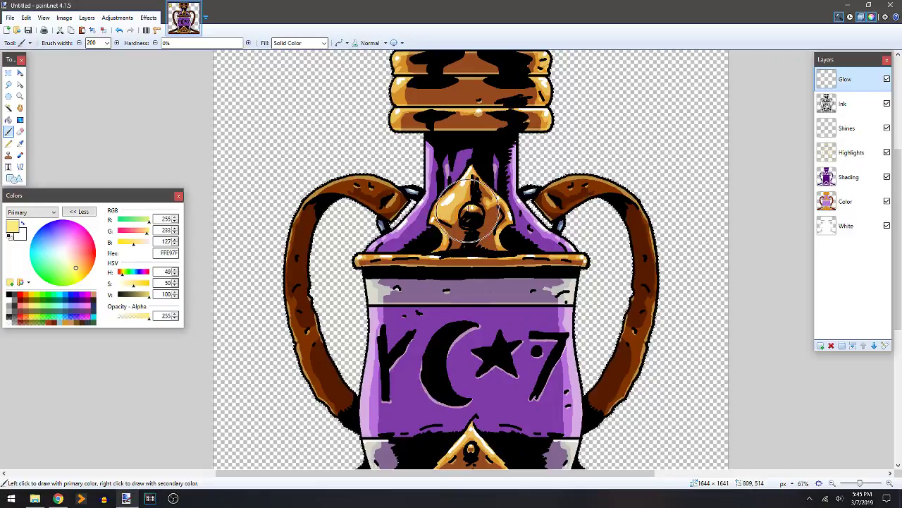
pyautogui.moveTo(450, 277); pyautogui.dragTo(460, 166)
pyautogui.moveTo(475, 325); pyautogui.dragTo(443, 373)
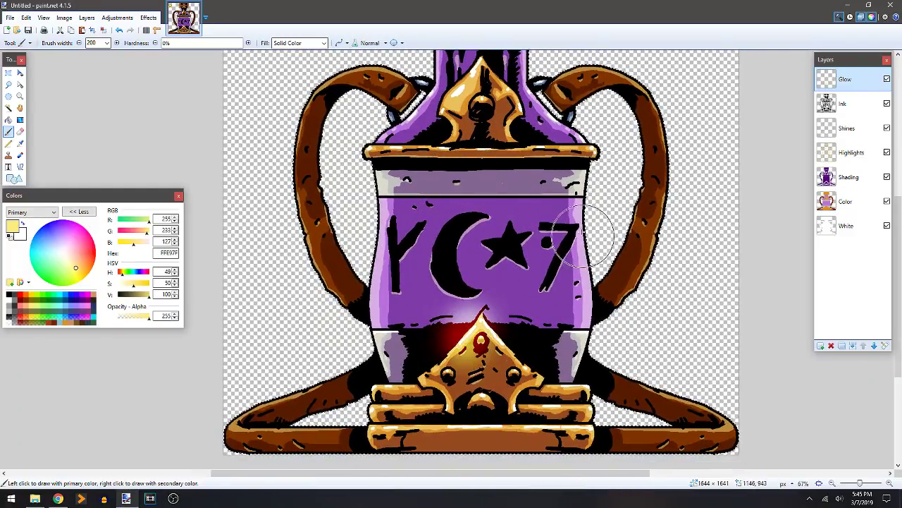
pyautogui.click(588, 192)
pyautogui.scroll(3, 534, 183)
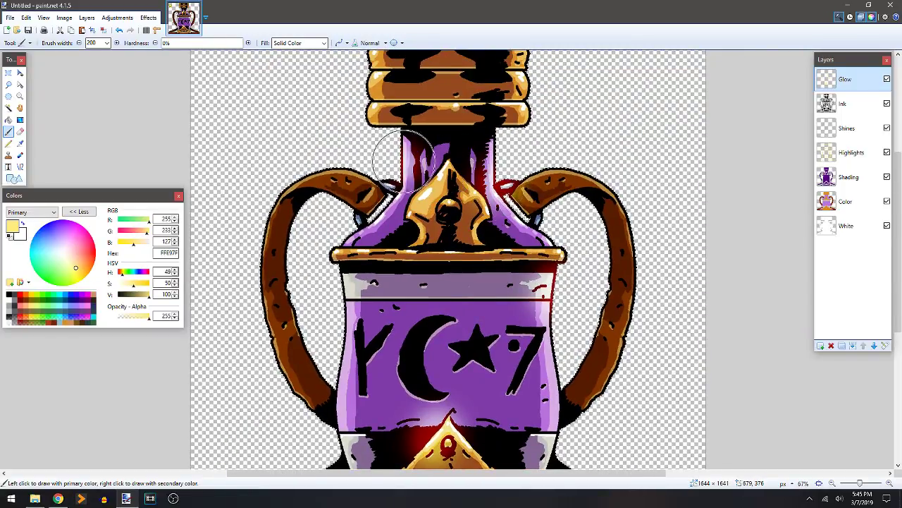
# Brush soft yellow glow over both ends of the gold neck rings and the round stud of the teardrop plate.
pyautogui.scroll(2, 465, 219)
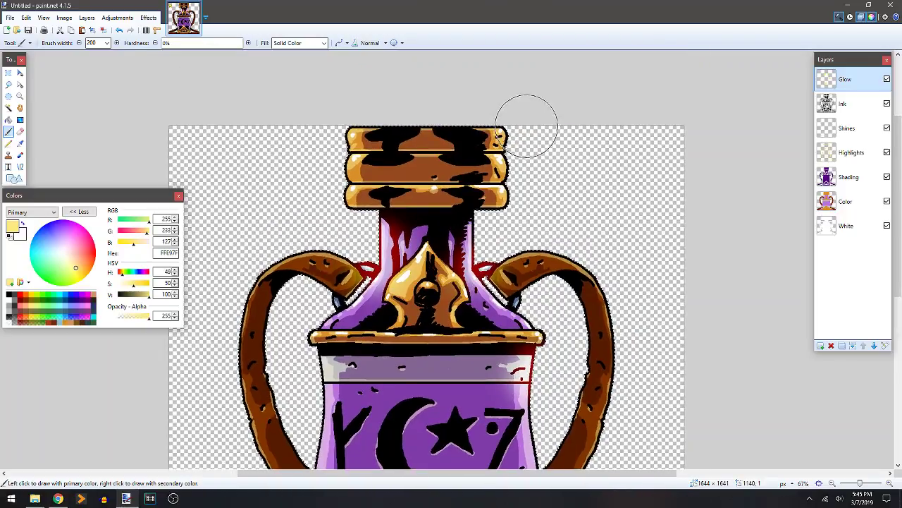
pyautogui.moveTo(317, 158); pyautogui.dragTo(351, 221)
pyautogui.moveTo(485, 211)
pyautogui.mouseDown()
pyautogui.moveTo(486, 220)
pyautogui.moveTo(497, 153)
pyautogui.mouseUp()
pyautogui.scroll(-2, 507, 213)
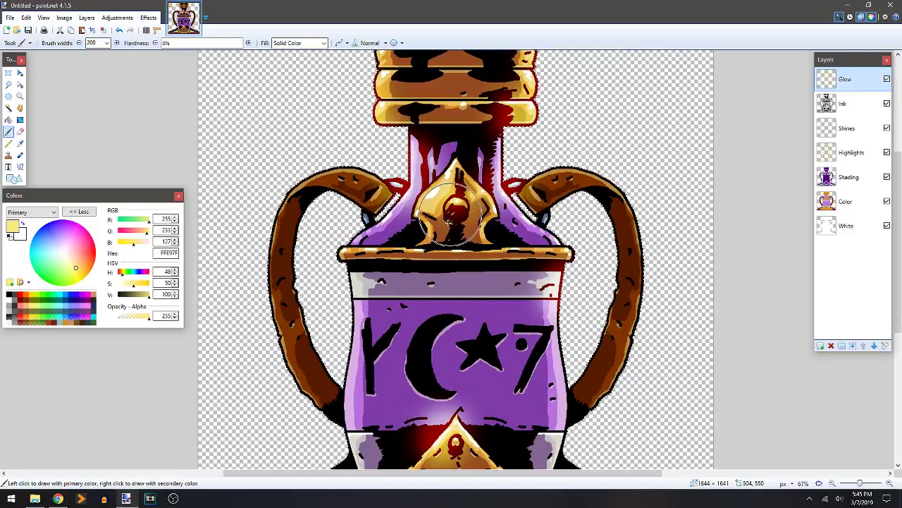
pyautogui.scroll(-2, 437, 317)
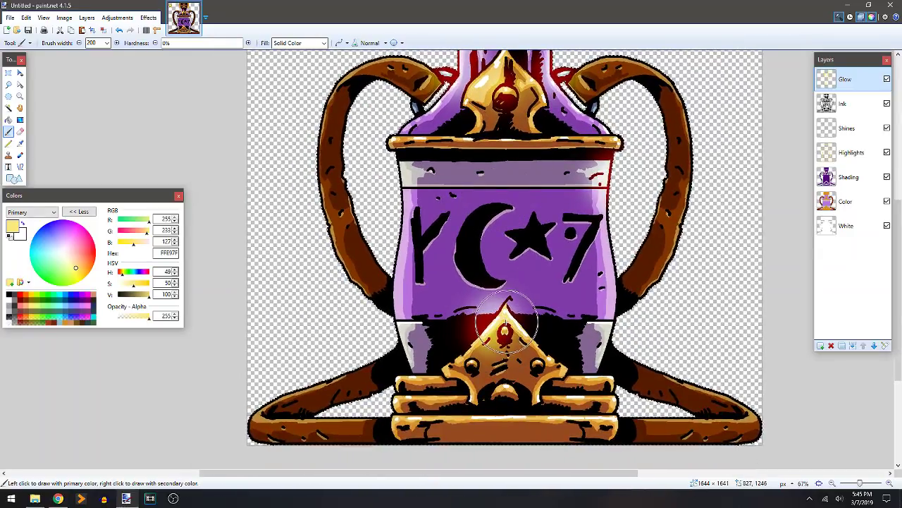
# Brush soft yellow glow over both sides of the bottle's body beside the outer glyphs and along the gold base.
pyautogui.moveTo(404, 205); pyautogui.dragTo(409, 237)
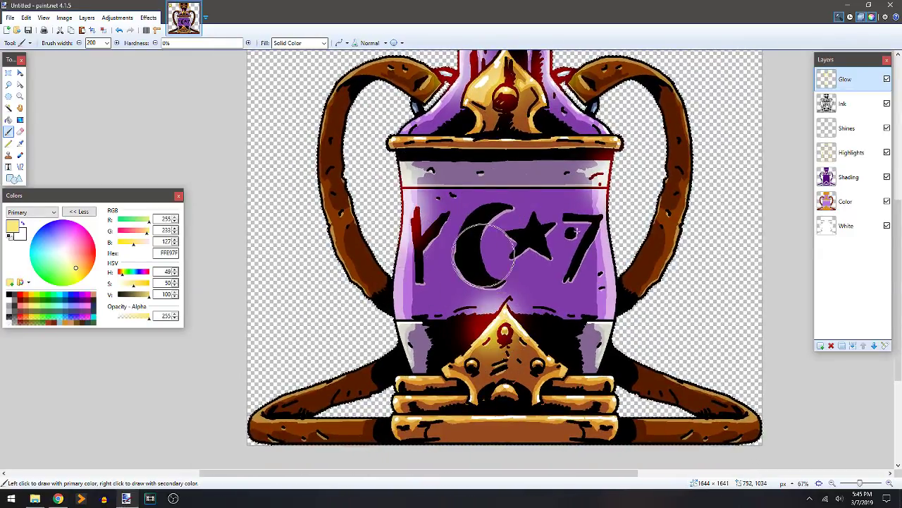
pyautogui.moveTo(599, 203); pyautogui.dragTo(604, 220)
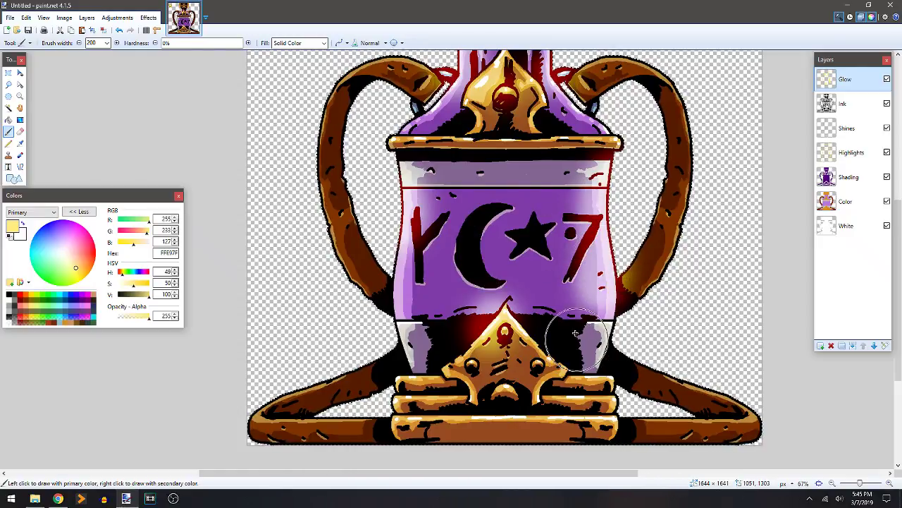
pyautogui.scroll(1, 543, 331)
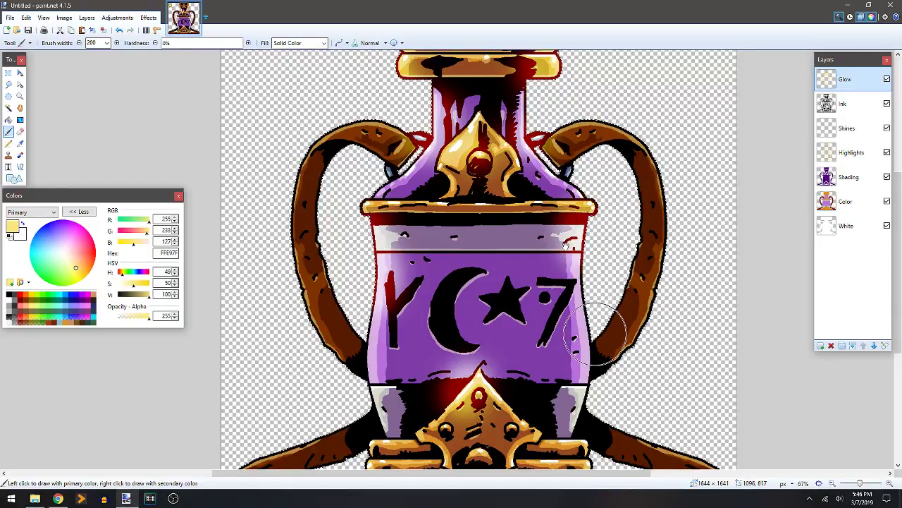
pyautogui.scroll(-3, 604, 322)
pyautogui.moveTo(413, 408); pyautogui.dragTo(493, 402)
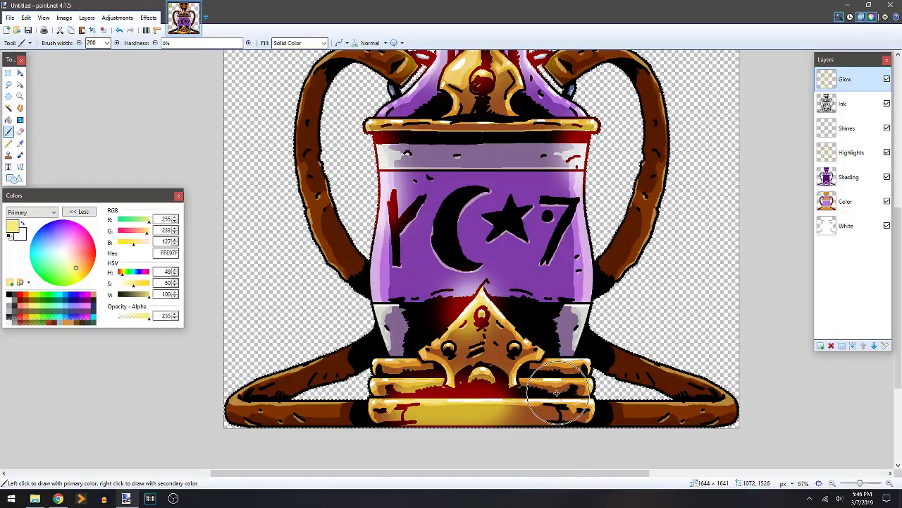
# Examine the glow across the whole bottle, from the neck rings down to the base.
pyautogui.scroll(2, 535, 398)
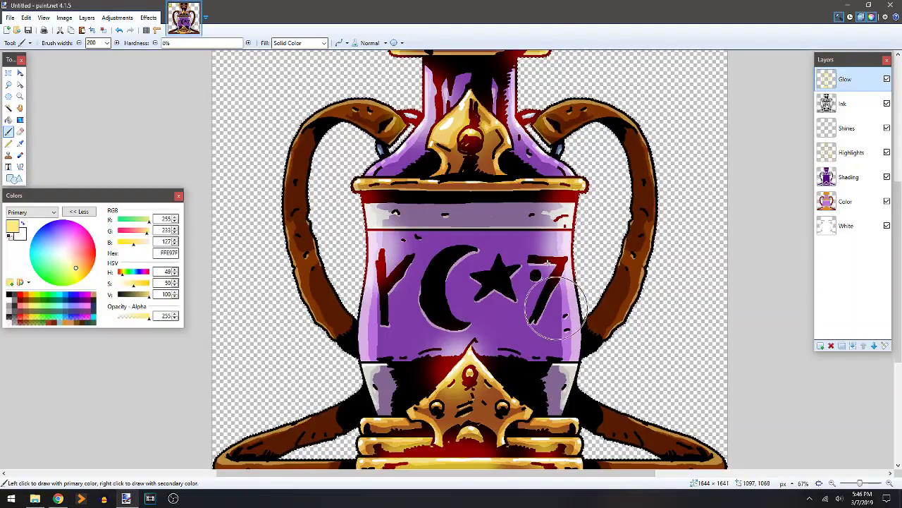
pyautogui.scroll(3, 536, 289)
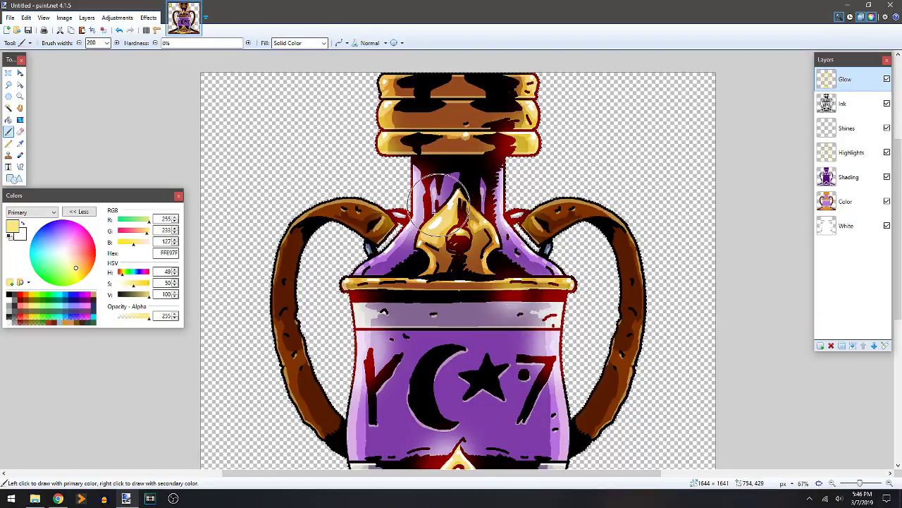
pyautogui.scroll(2, 507, 211)
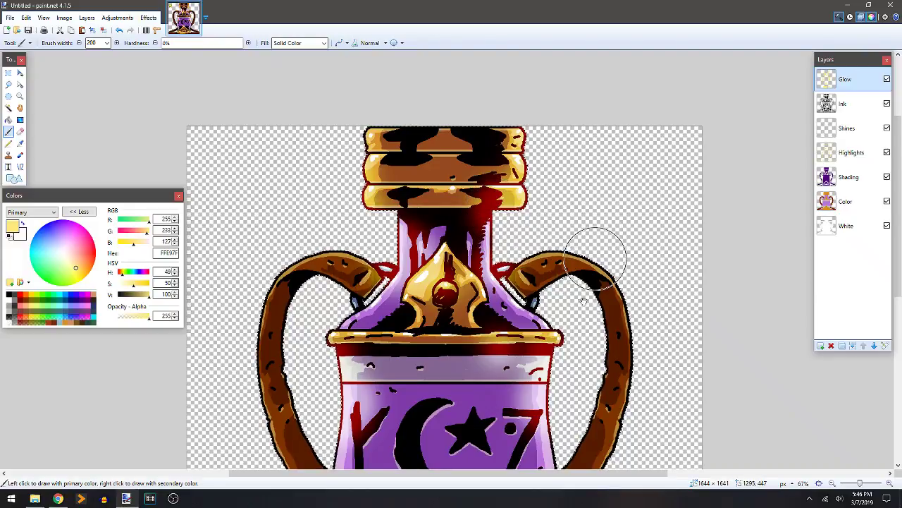
pyautogui.scroll(-4, 596, 256)
pyautogui.scroll(-3, 528, 369)
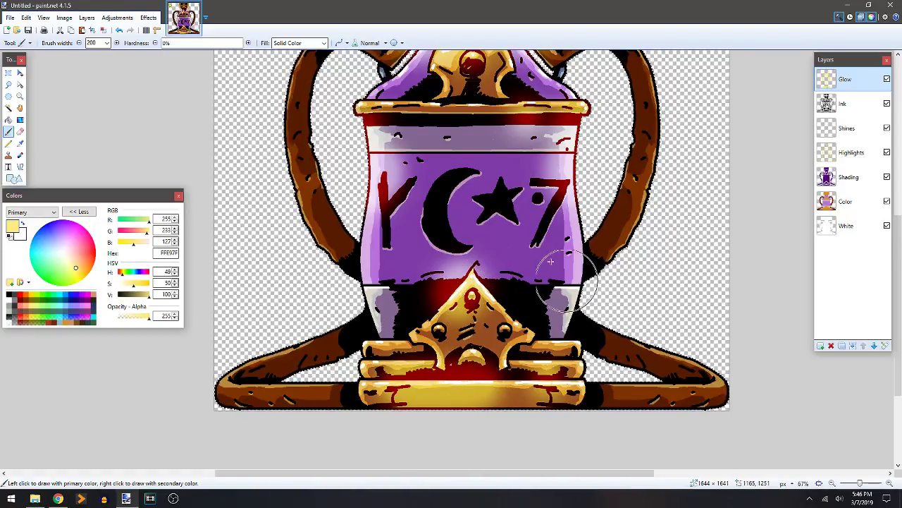
pyautogui.scroll(2, 534, 261)
pyautogui.scroll(-3, 542, 250)
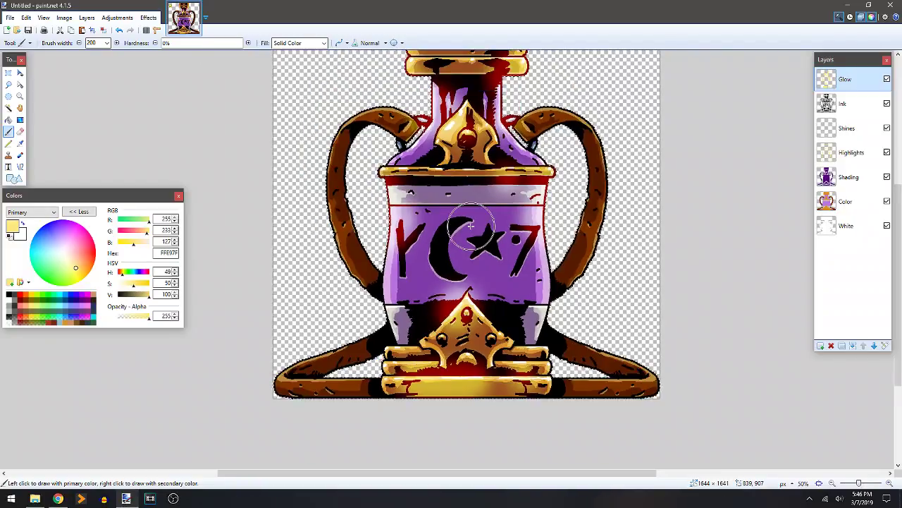
pyautogui.moveTo(491, 269); pyautogui.dragTo(480, 296)
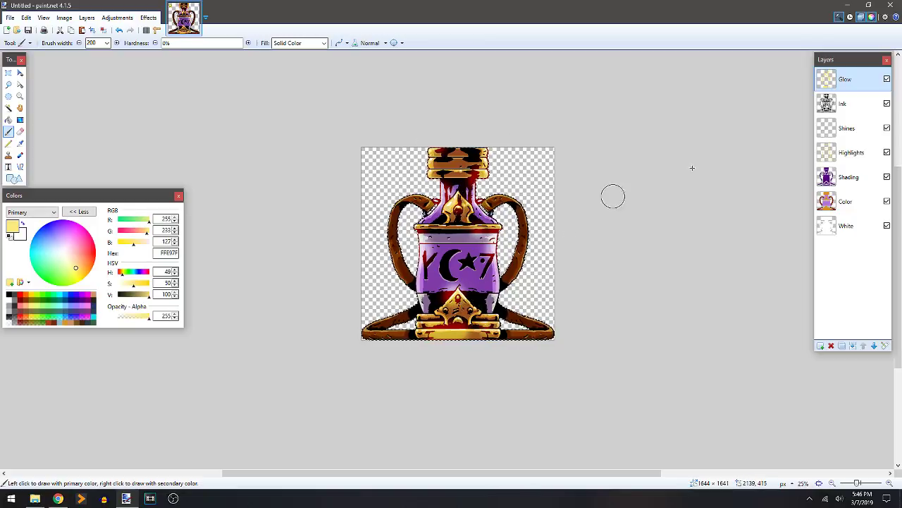
# Hide the Glow layer and show it again to compare the artwork with and without the glow.
pyautogui.click(887, 79)
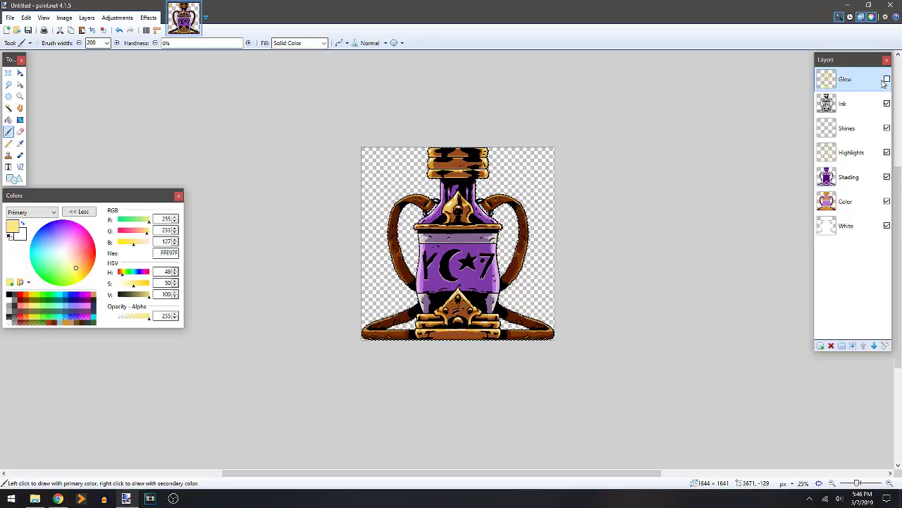
pyautogui.scroll(3, 793, 94)
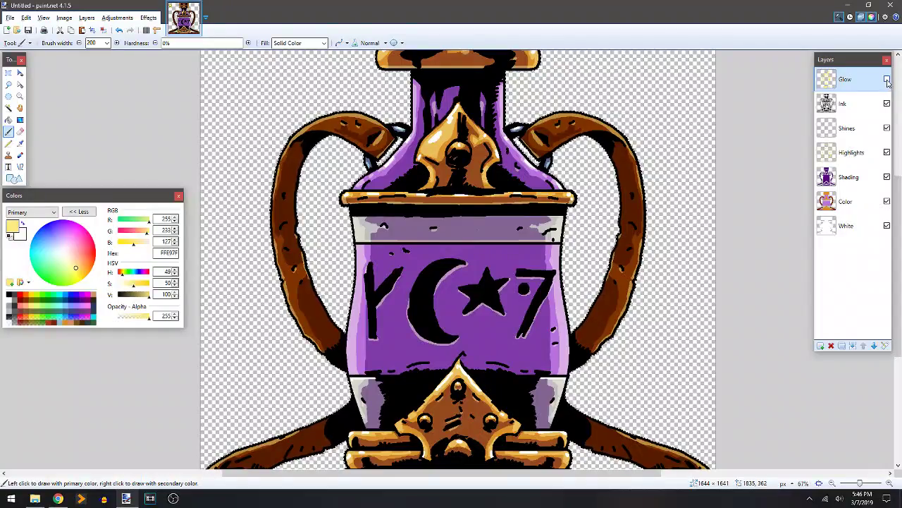
pyautogui.click(886, 80)
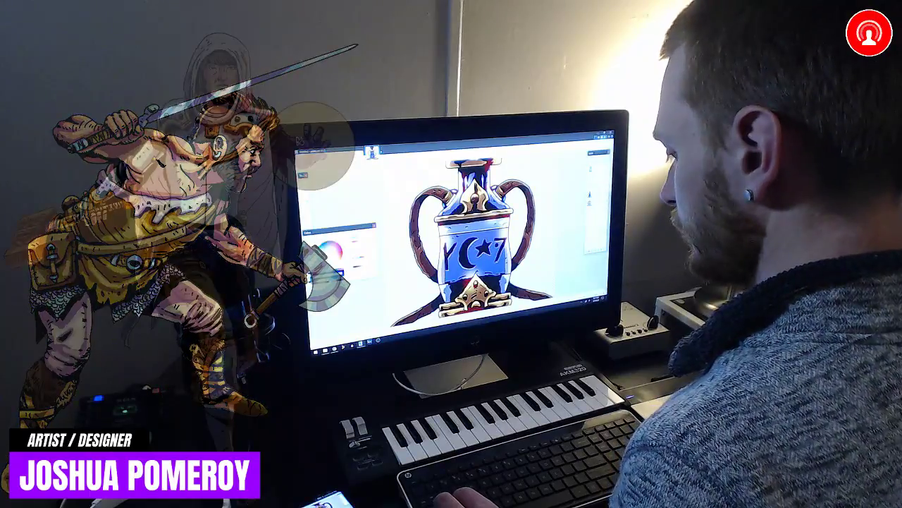
# Save the layered image as Elixir in paint.net format in the Treasure folder.
pyautogui.scroll(-2, 475, 227)
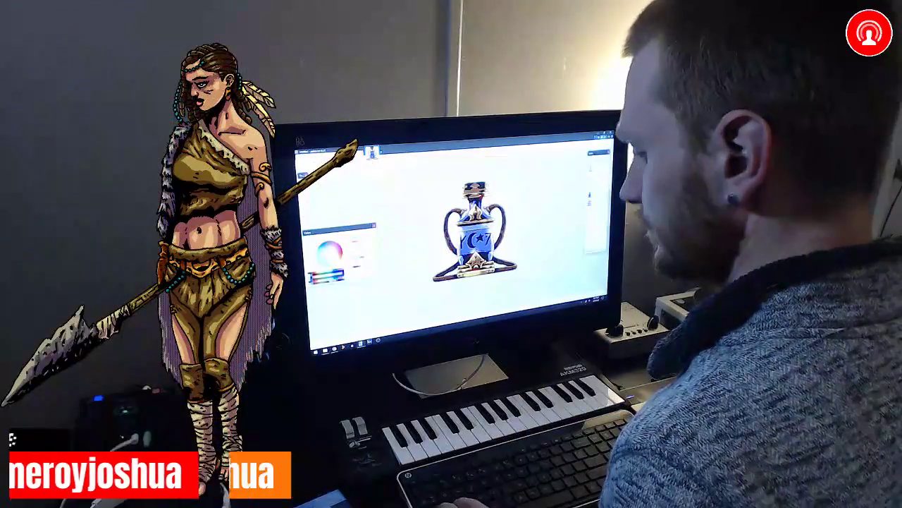
pyautogui.hotkey('ctrl', 's')
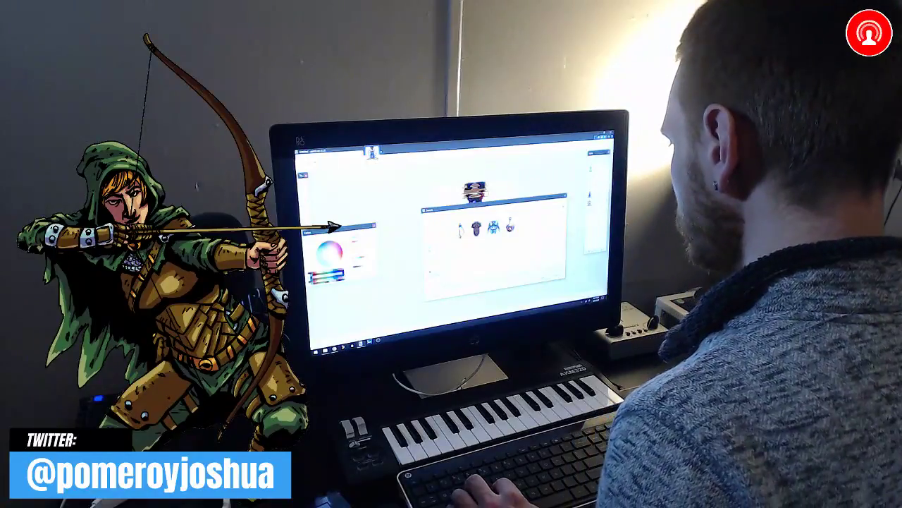
pyautogui.press('Return')
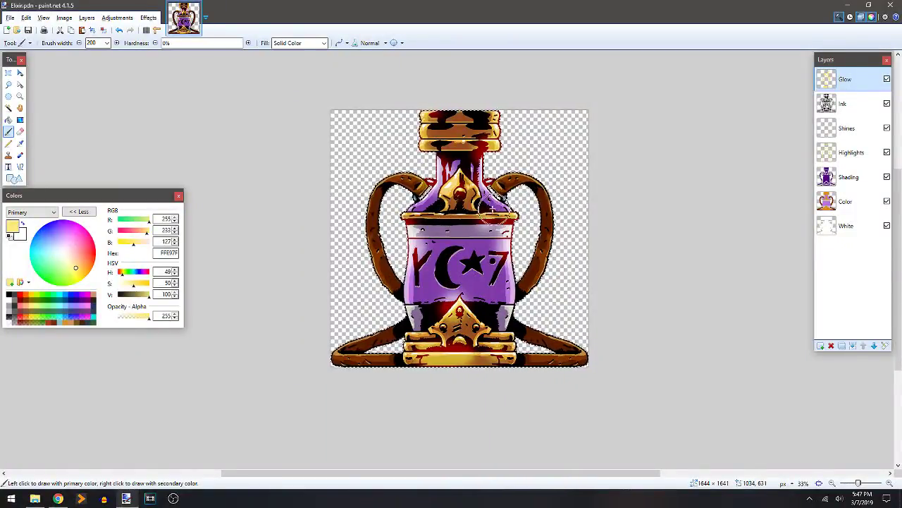
# Start saving a PNG copy named Elixir Color in the Treasure folder.
pyautogui.hotkey('ctrl', 'shift', 's')
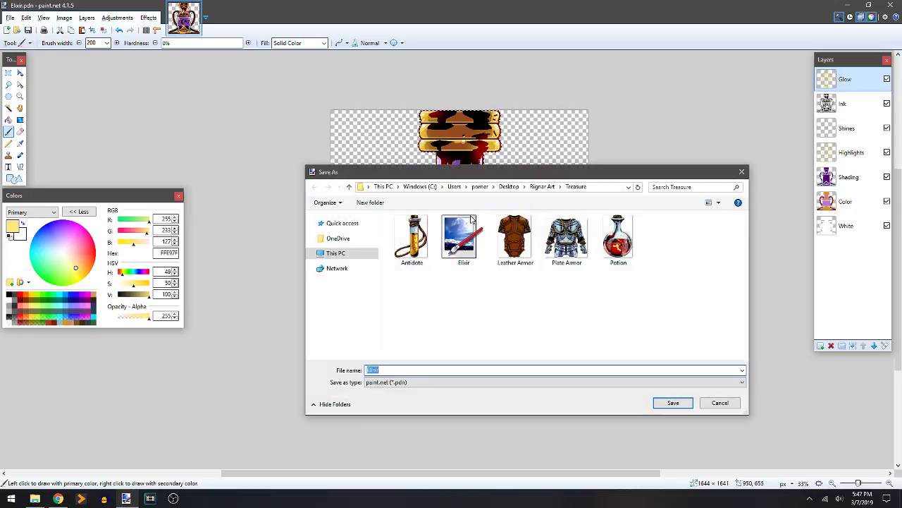
pyautogui.click(407, 383)
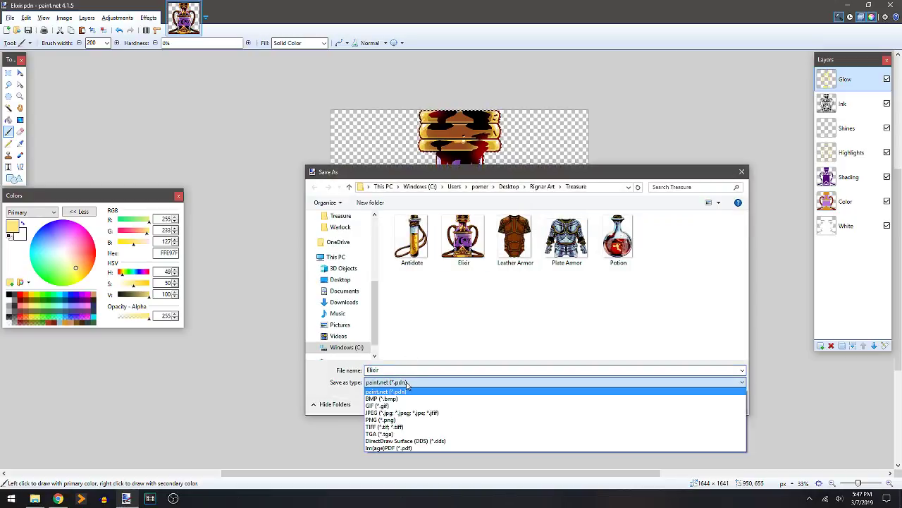
pyautogui.click(384, 419)
pyautogui.click(589, 369)
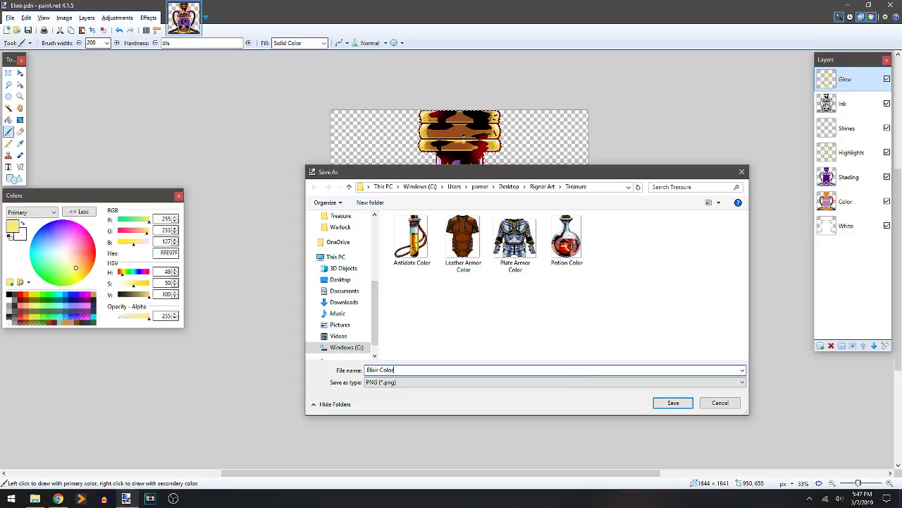
pyautogui.press('Return')
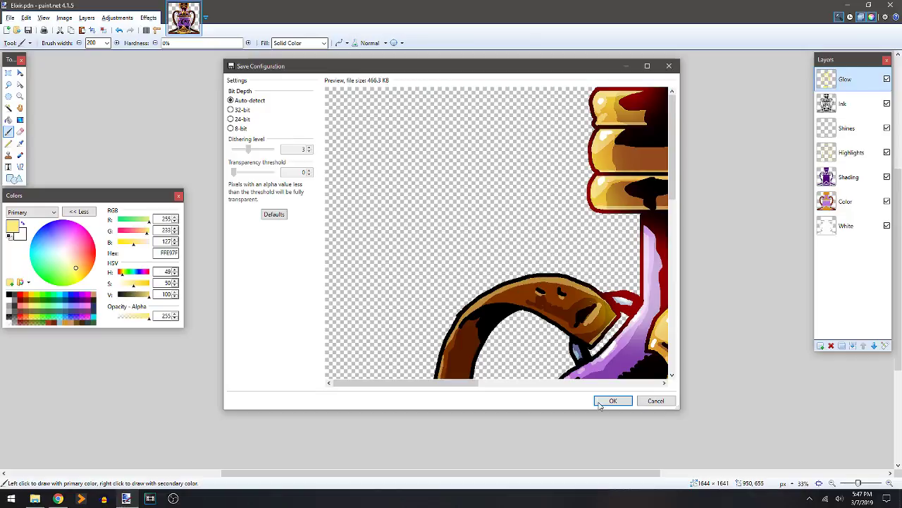
# Check the PNG preview, accept the auto-detect bit depth and flatten the image to finish saving.
pyautogui.scroll(-5, 604, 329)
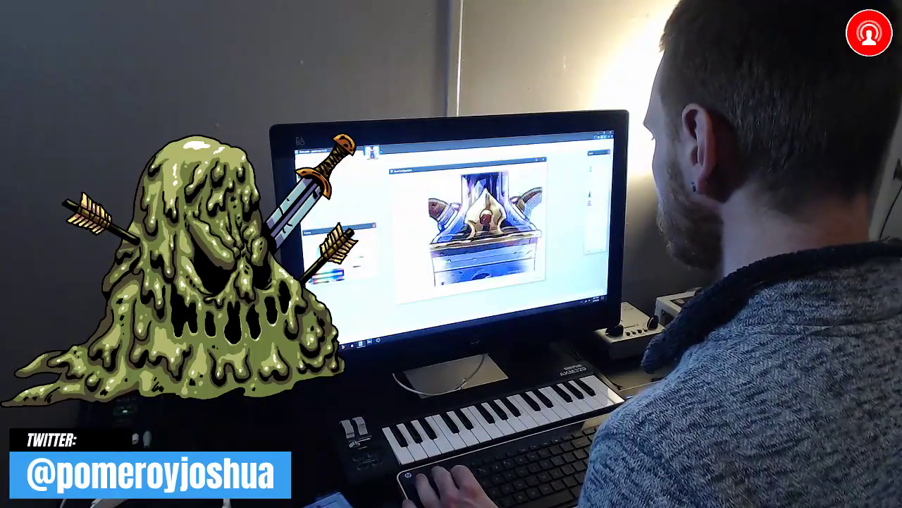
pyautogui.scroll(-6, 487, 226)
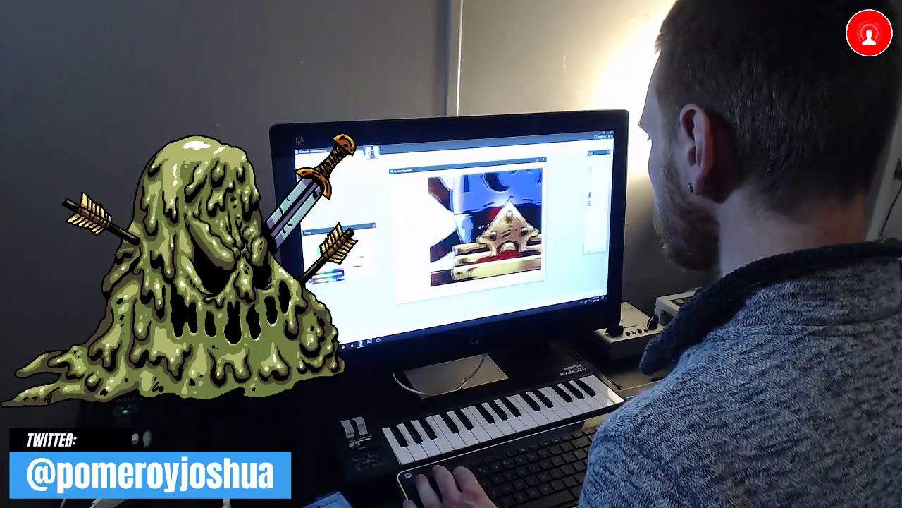
pyautogui.scroll(5, 487, 226)
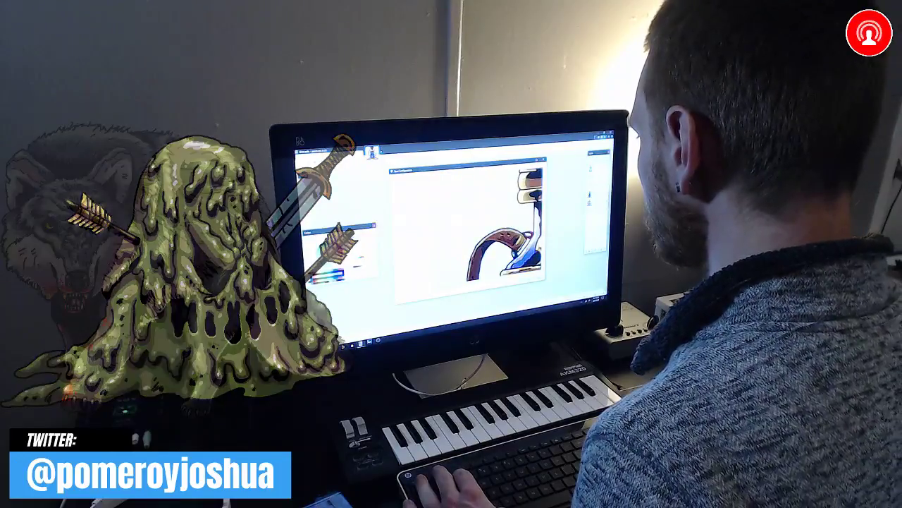
pyautogui.scroll(-6, 486, 226)
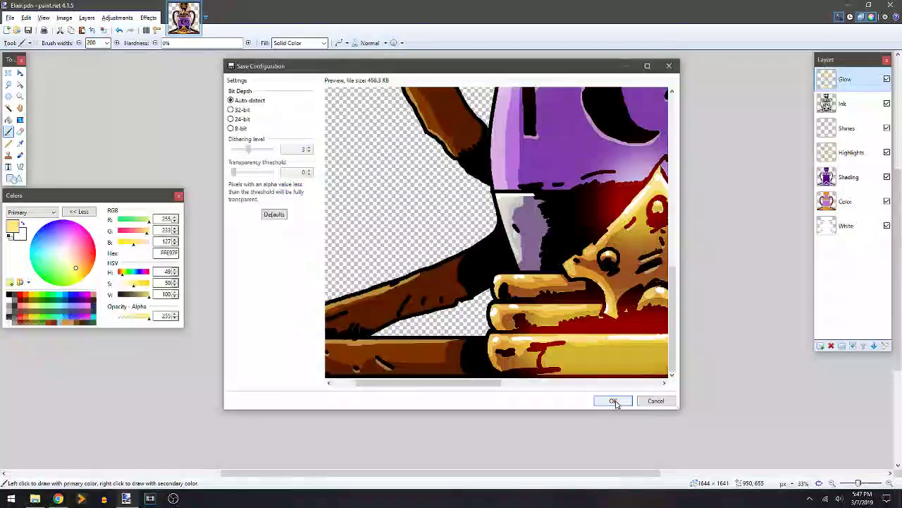
pyautogui.click(616, 401)
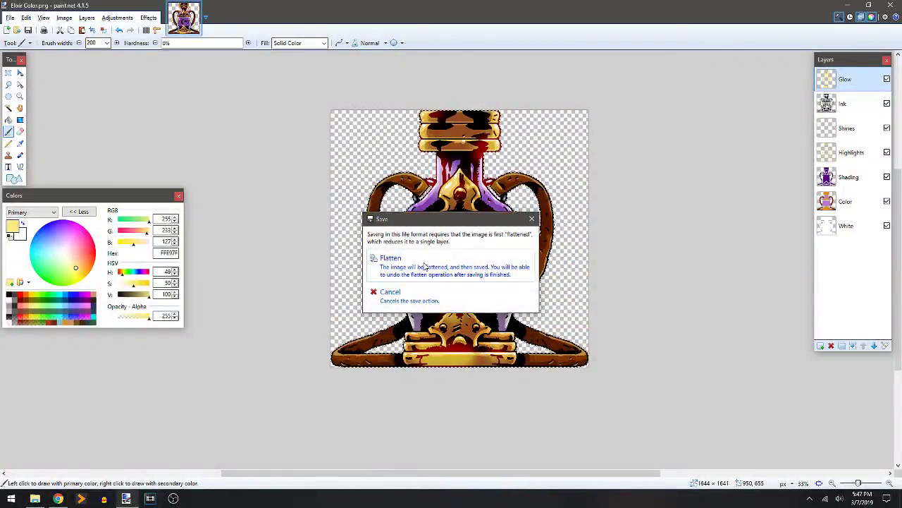
pyautogui.click(425, 265)
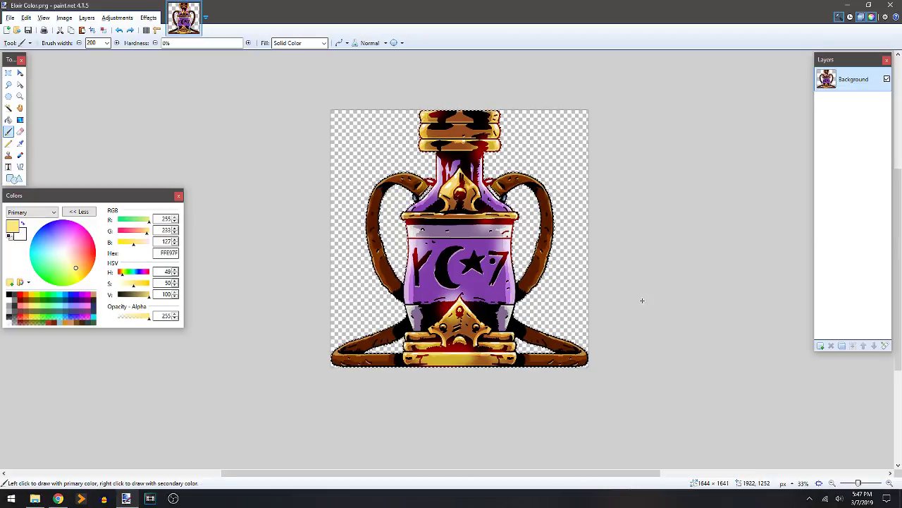
# Undo the flattening and save the layered image again in paint.net format in the Treasure folder.
pyautogui.hotkey('ctrl', 'z')
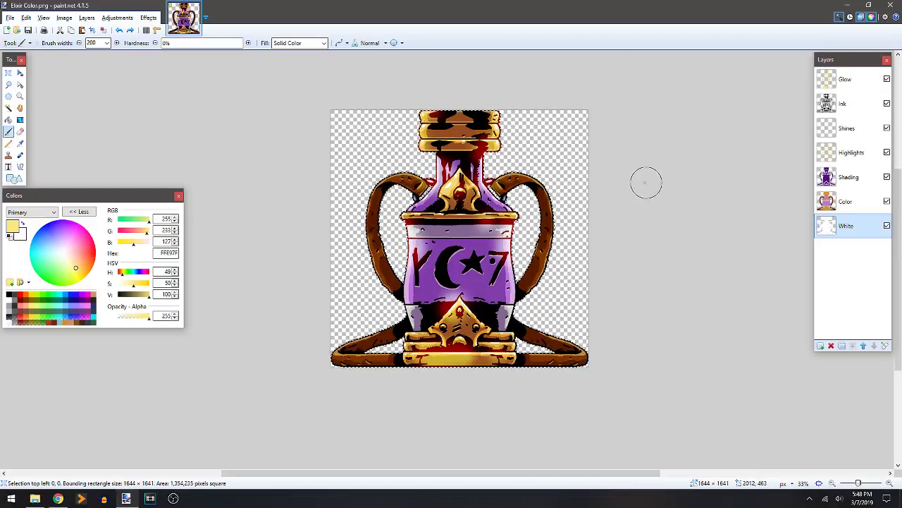
pyautogui.hotkey('ctrl', 'shift', 's')
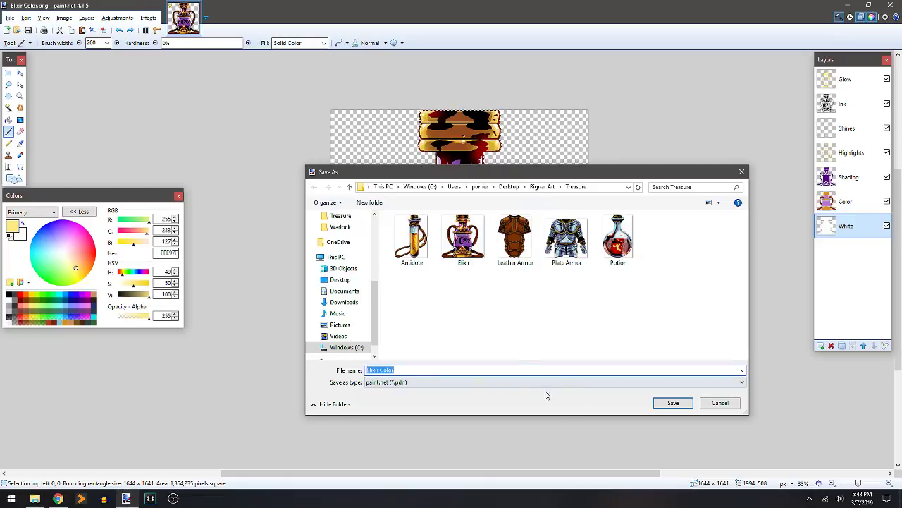
pyautogui.click(673, 404)
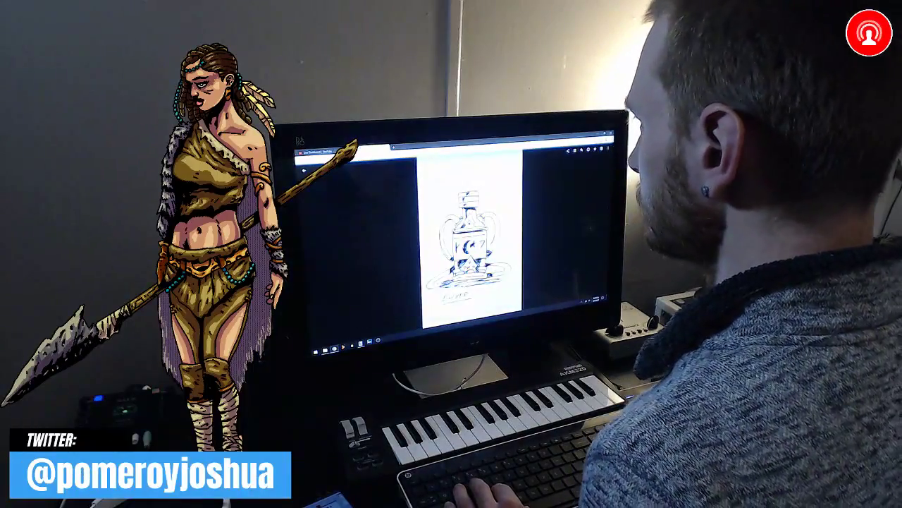
# Switch to the browser, load Google Drive in a new tab and open the JP folder.
pyautogui.hotkey('ctrl', 't')
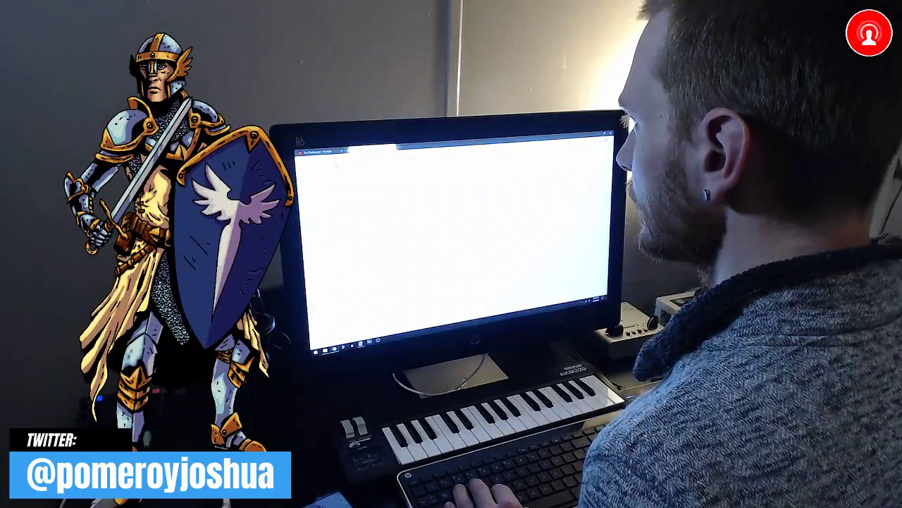
pyautogui.press('Return')
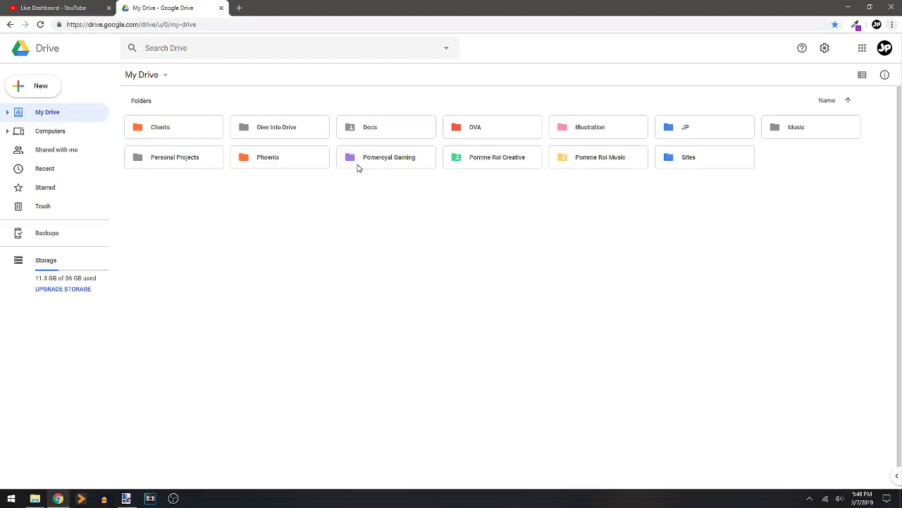
pyautogui.click(358, 167)
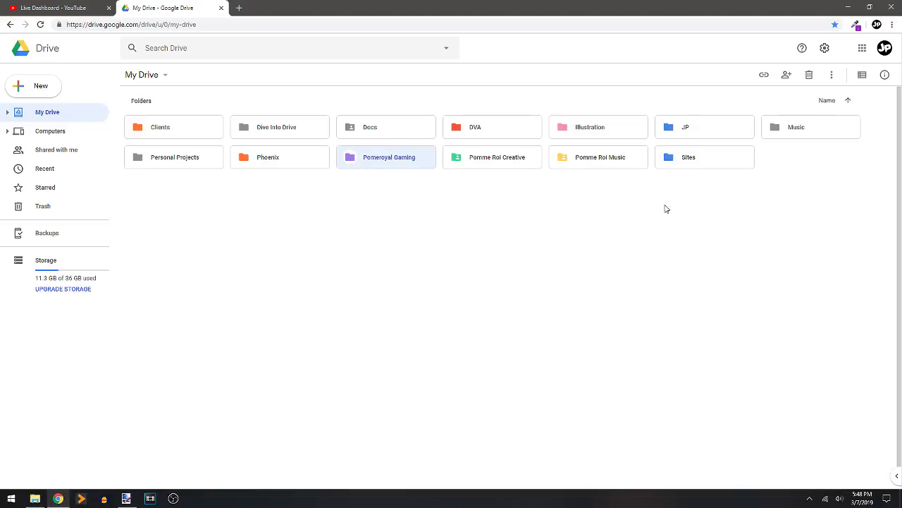
pyautogui.doubleClick(705, 130)
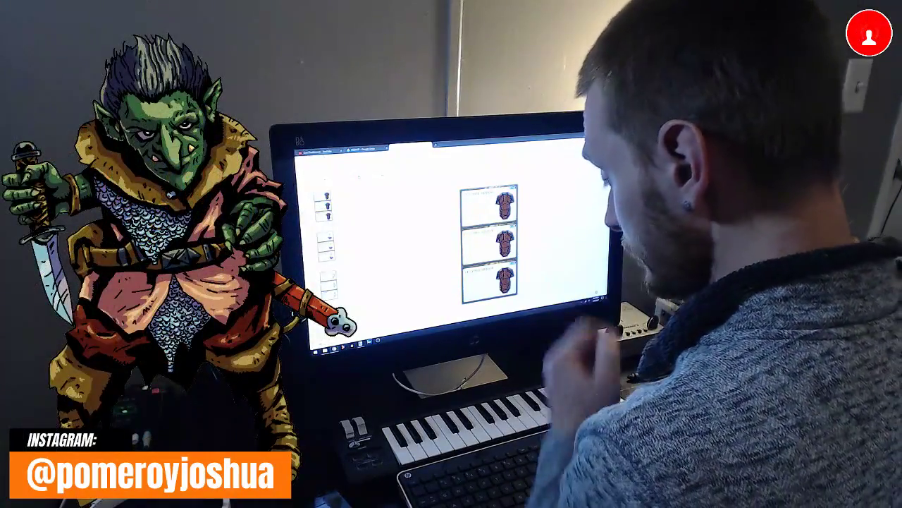
# Delete the upper and lower Potion of Healing cards from slide 8 of Card Layouts, keeping only the middle card.
pyautogui.press('Down')
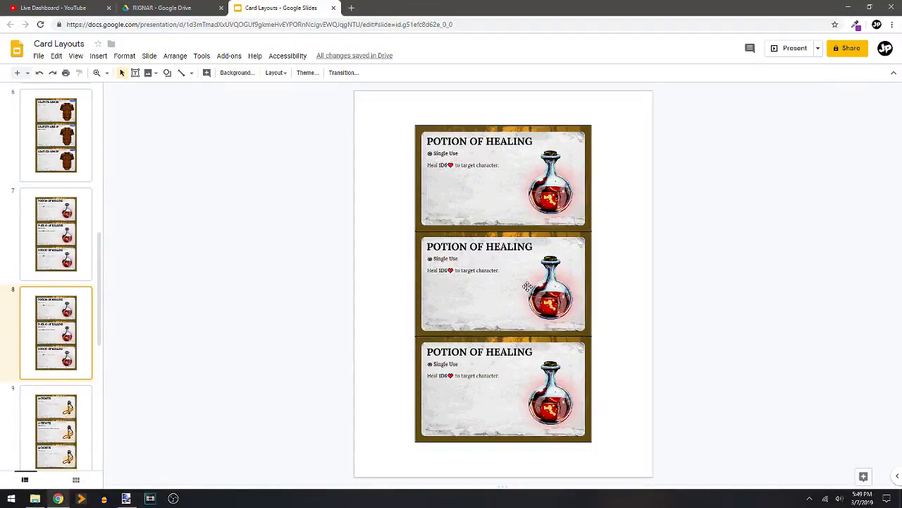
pyautogui.moveTo(440, 374); pyautogui.dragTo(628, 433)
pyautogui.click(485, 171)
pyautogui.moveTo(621, 445); pyautogui.dragTo(504, 405)
pyautogui.press('Delete')
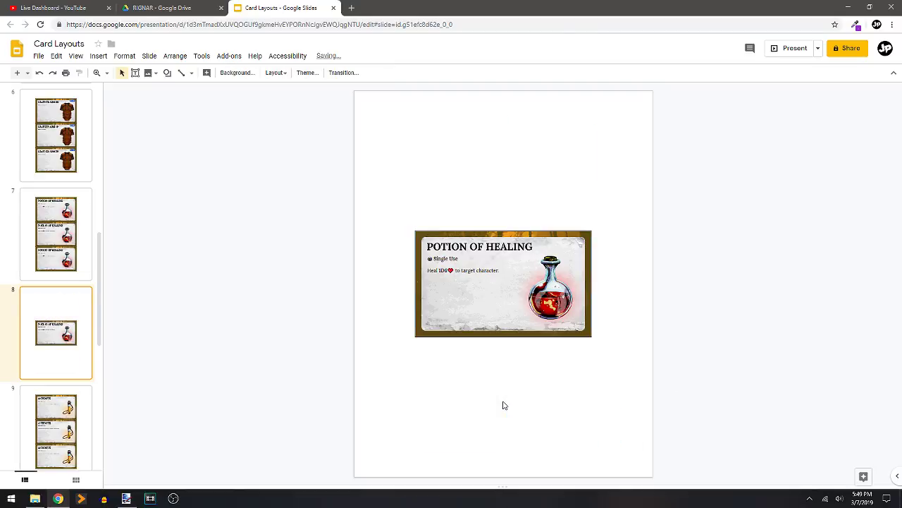
# Switch to File Explorer, open the Treasure folder in Rignar Art and delete the extra paint.net copy of the Elixir image.
pyautogui.click(564, 286)
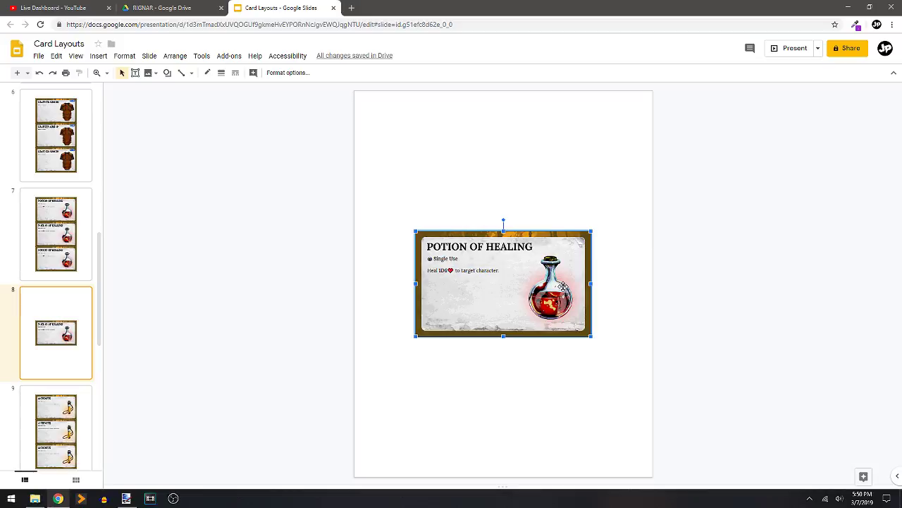
pyautogui.click(615, 297)
pyautogui.click(34, 498)
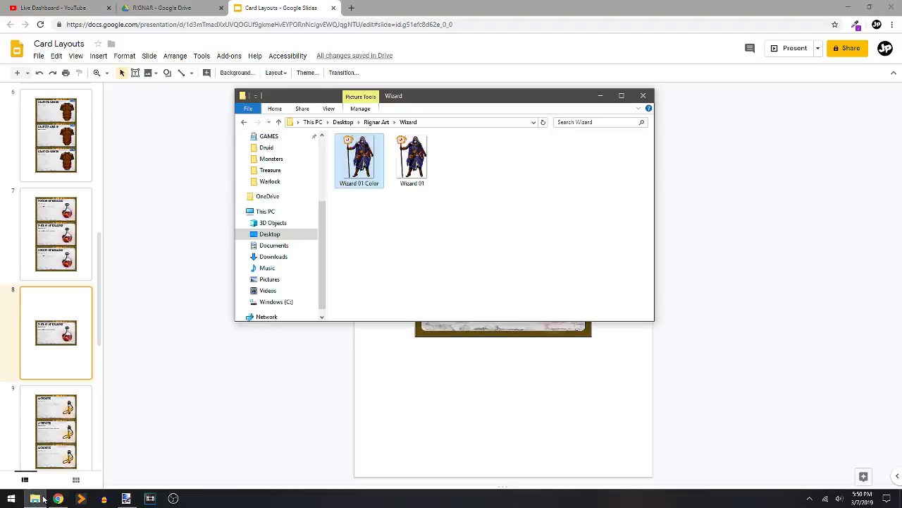
pyautogui.click(376, 123)
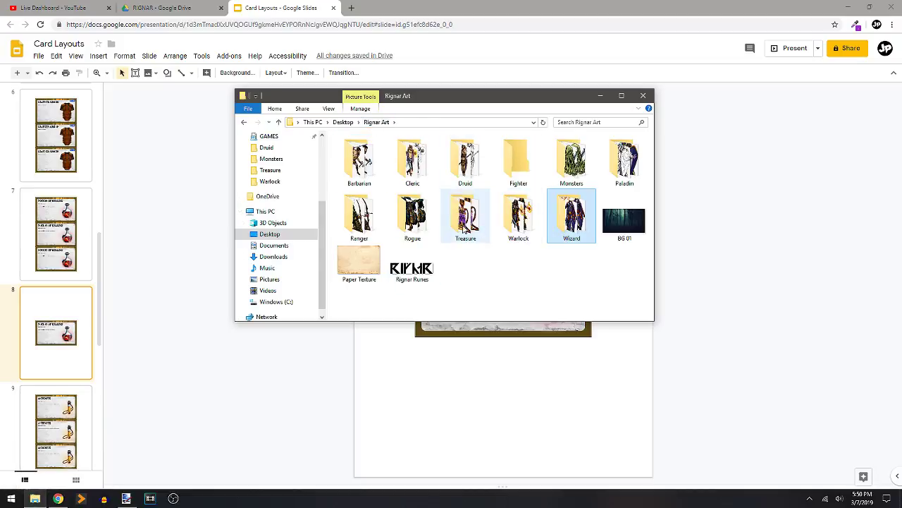
pyautogui.doubleClick(465, 229)
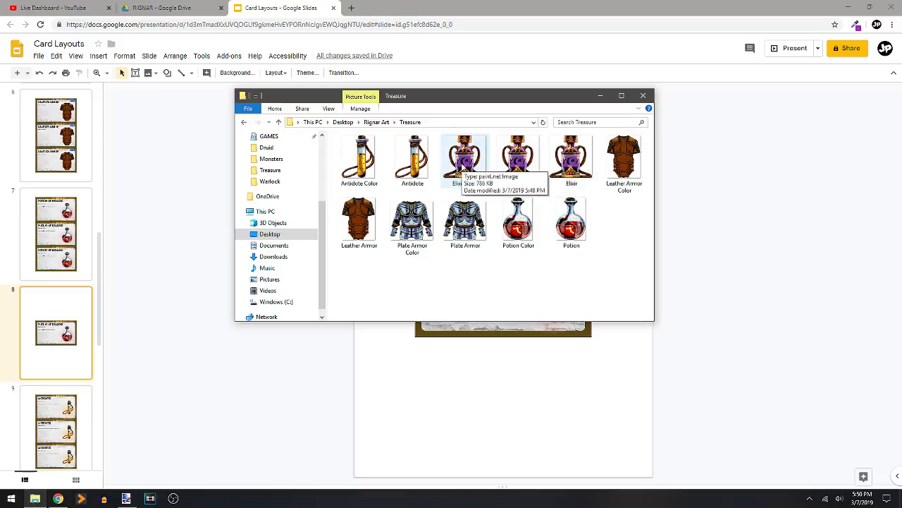
pyautogui.click(462, 168)
pyautogui.press('Delete')
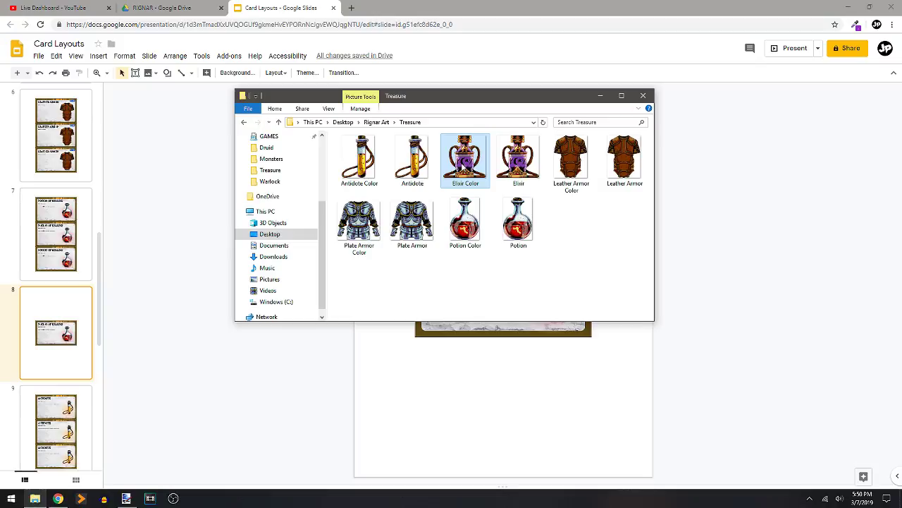
# Insert the Elixir Color image into slide 8 and scale it down over the red potion on the card.
pyautogui.moveTo(464, 168); pyautogui.dragTo(737, 226)
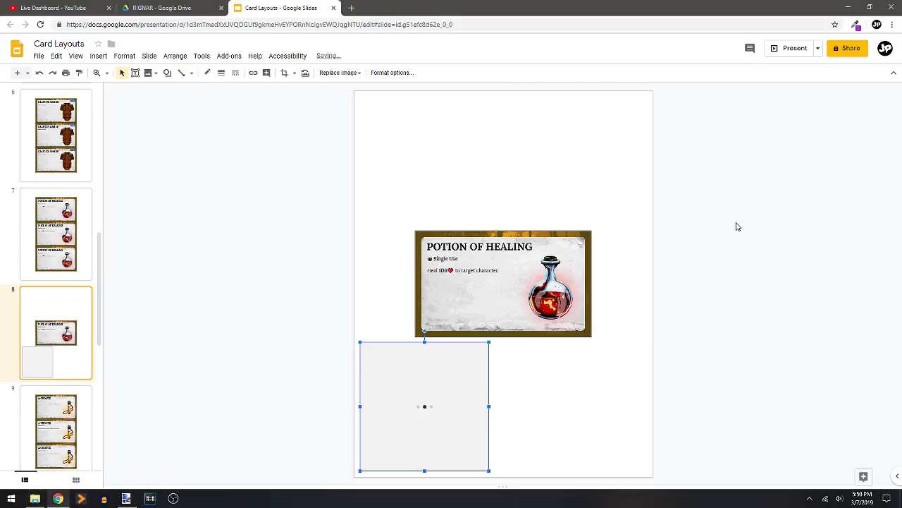
pyautogui.moveTo(412, 384); pyautogui.dragTo(625, 274)
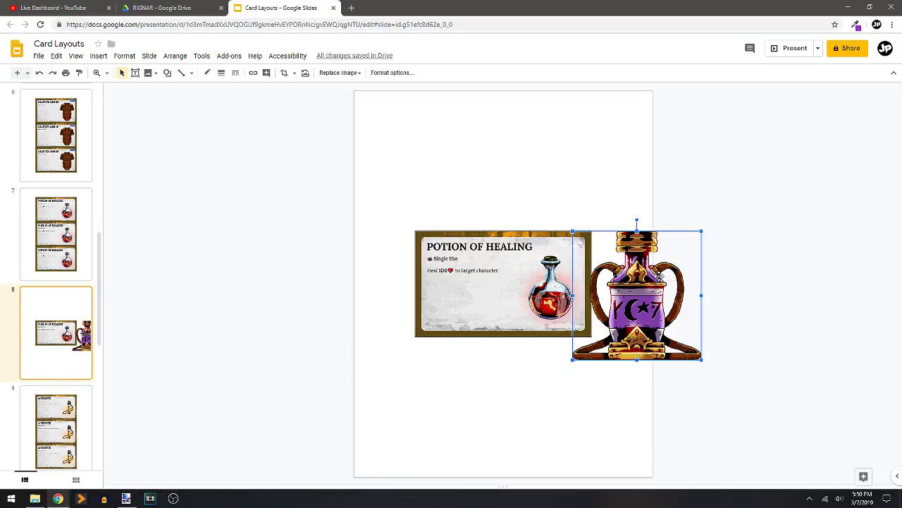
pyautogui.scroll(-1, 659, 277)
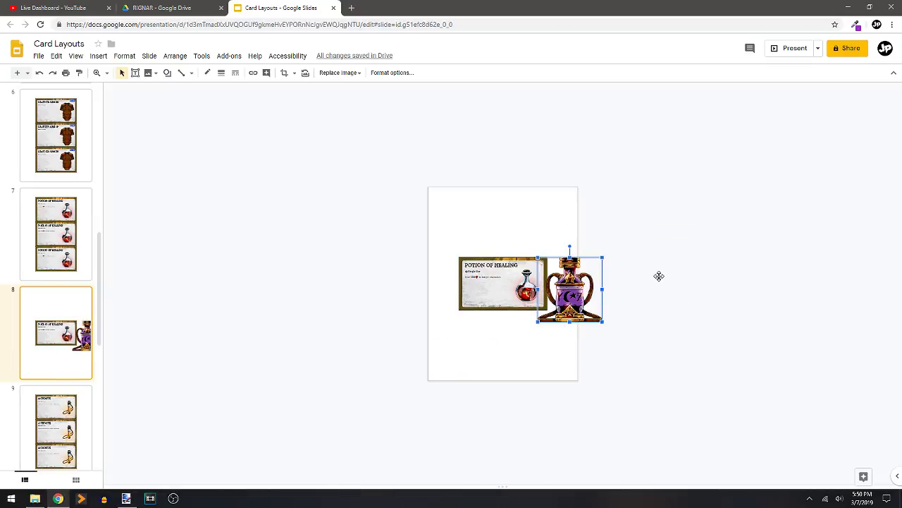
pyautogui.hotkey('ctrl', 'alt', '+')
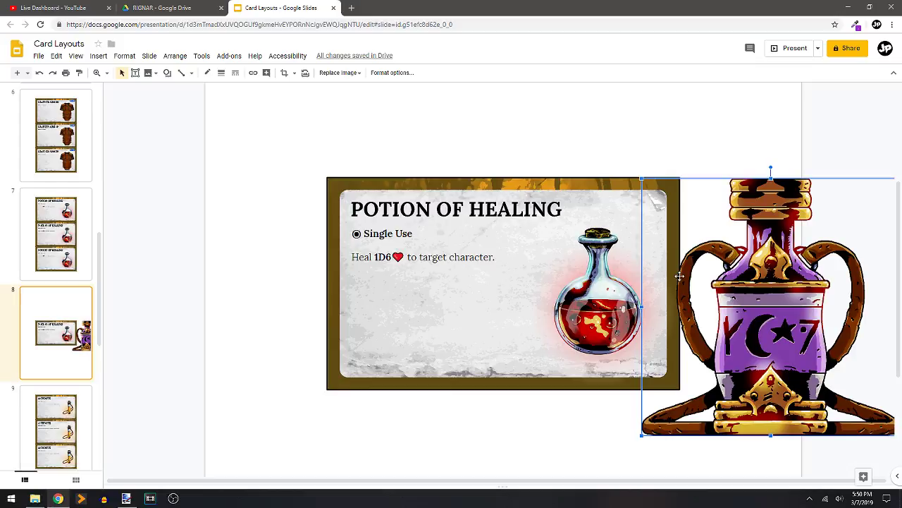
pyautogui.moveTo(679, 276); pyautogui.dragTo(603, 244)
pyautogui.moveTo(825, 405); pyautogui.dragTo(671, 250)
pyautogui.moveTo(661, 323); pyautogui.dragTo(613, 331)
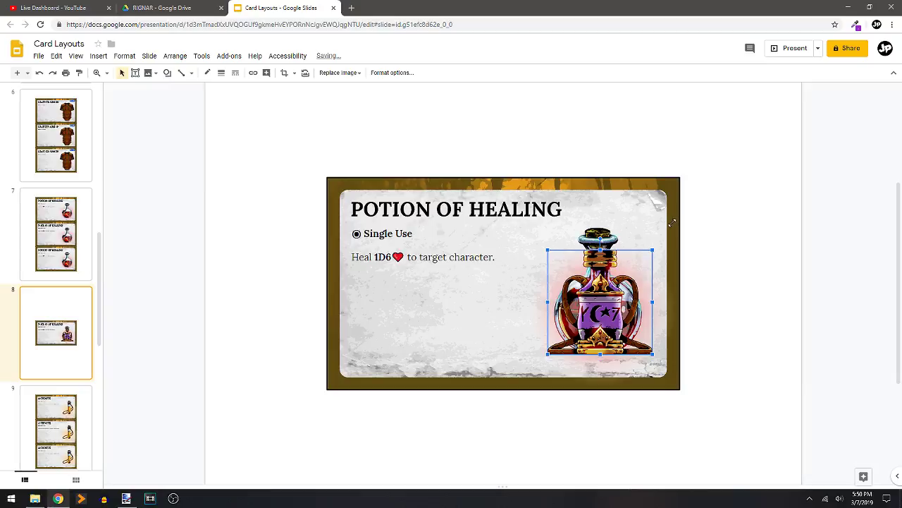
pyautogui.moveTo(672, 221); pyautogui.dragTo(665, 229)
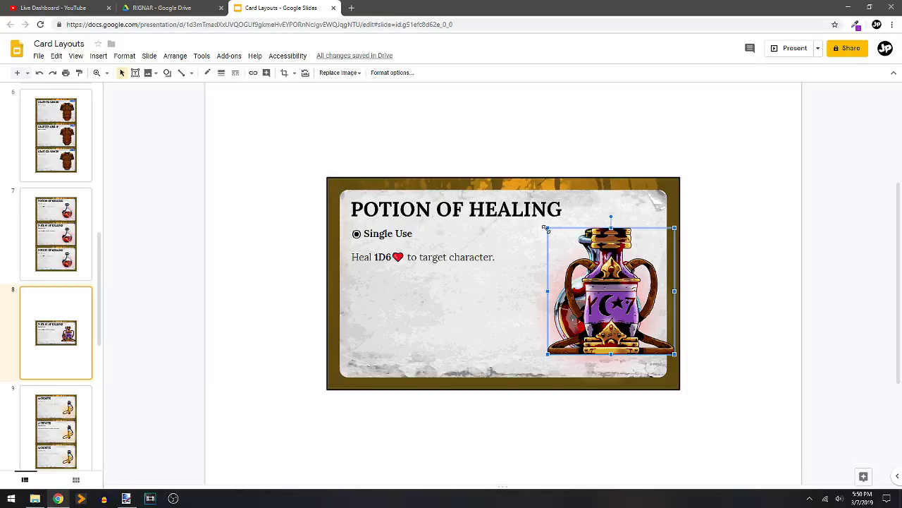
pyautogui.moveTo(626, 305)
pyautogui.mouseDown()
pyautogui.moveTo(603, 309)
pyautogui.moveTo(616, 313)
pyautogui.mouseUp()
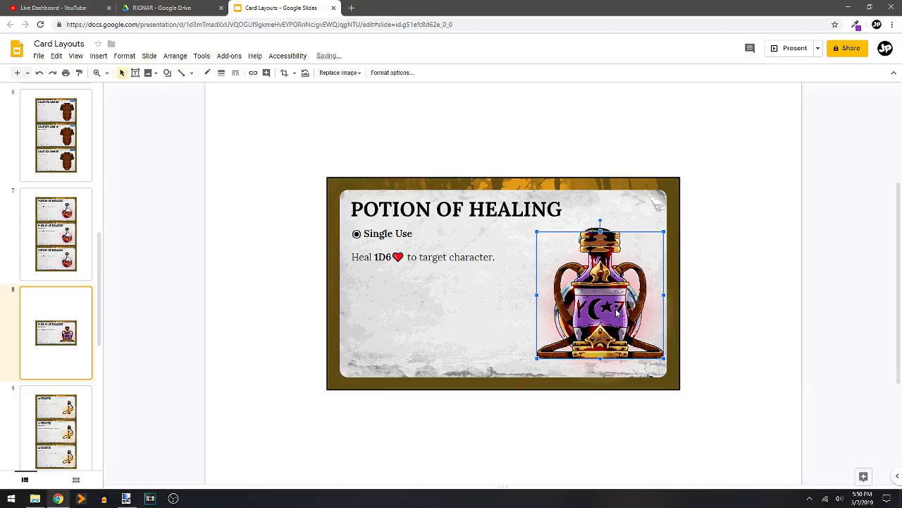
pyautogui.click(730, 327)
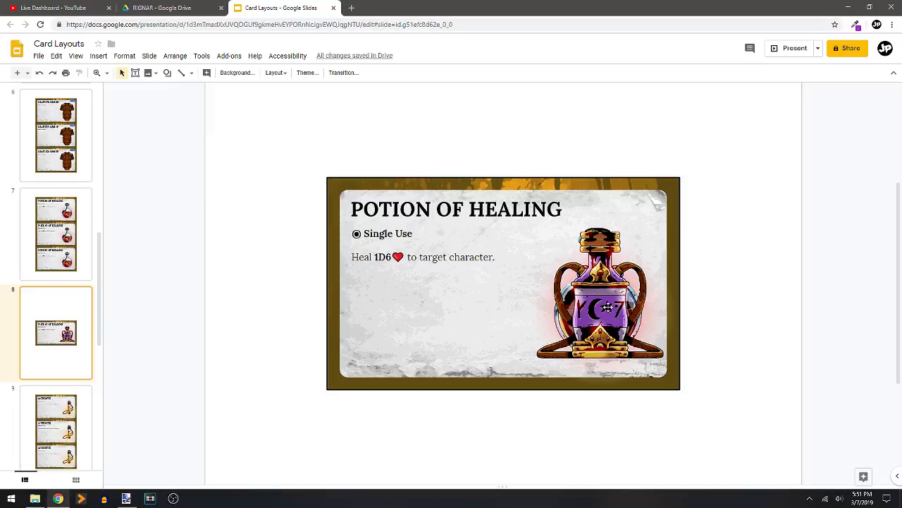
# Send the elixir image behind the red healing potion picture and delete the potion picture, keeping the red glow.
pyautogui.click(607, 307)
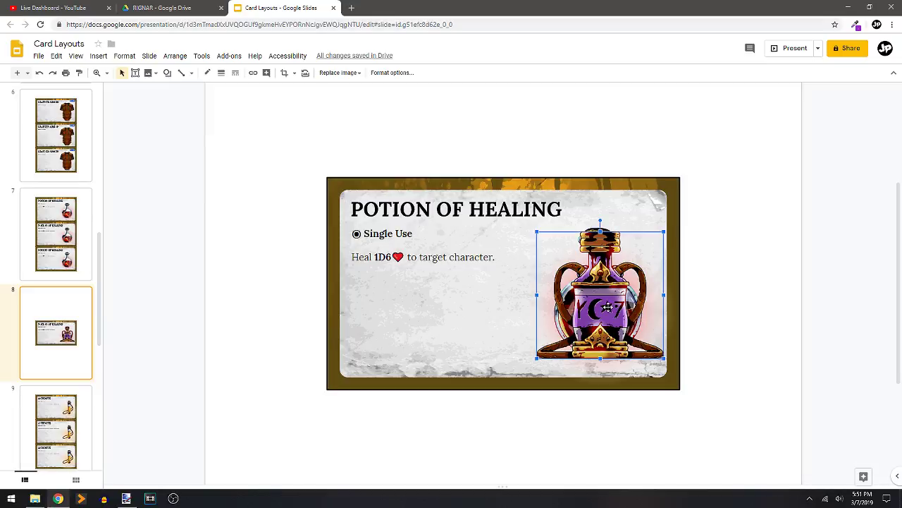
pyautogui.hotkey('ctrl', 'z')
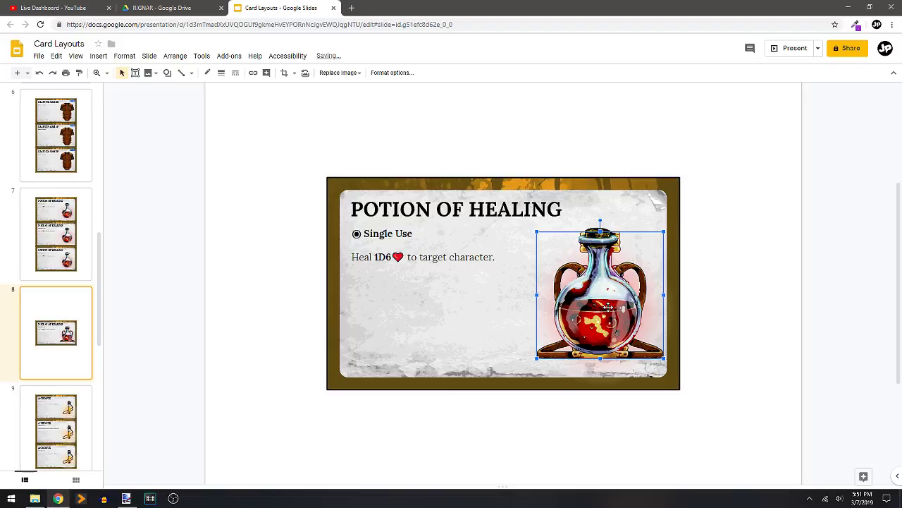
pyautogui.click(731, 274)
pyautogui.click(615, 322)
pyautogui.press('Delete')
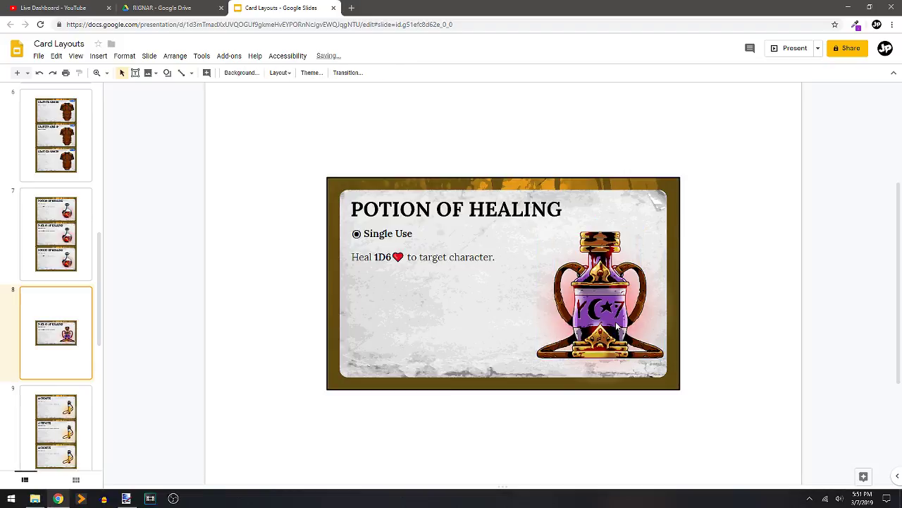
pyautogui.click(617, 326)
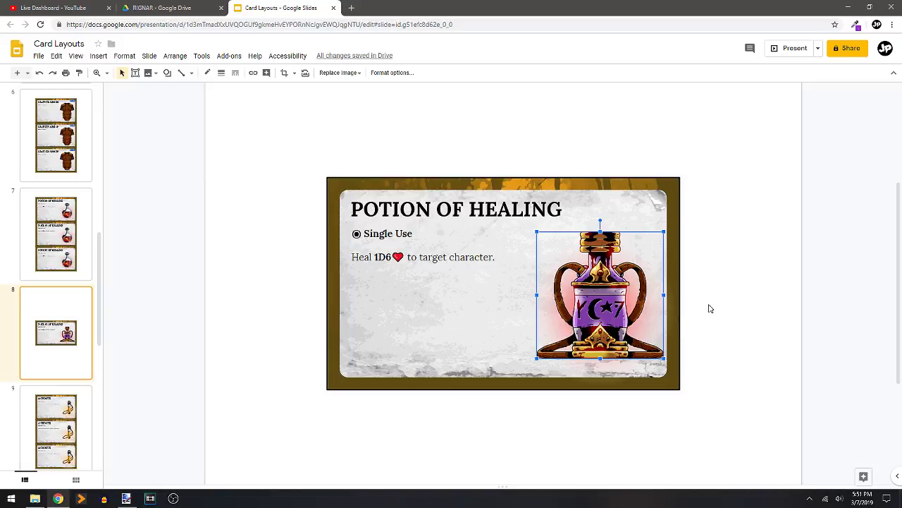
pyautogui.click(738, 313)
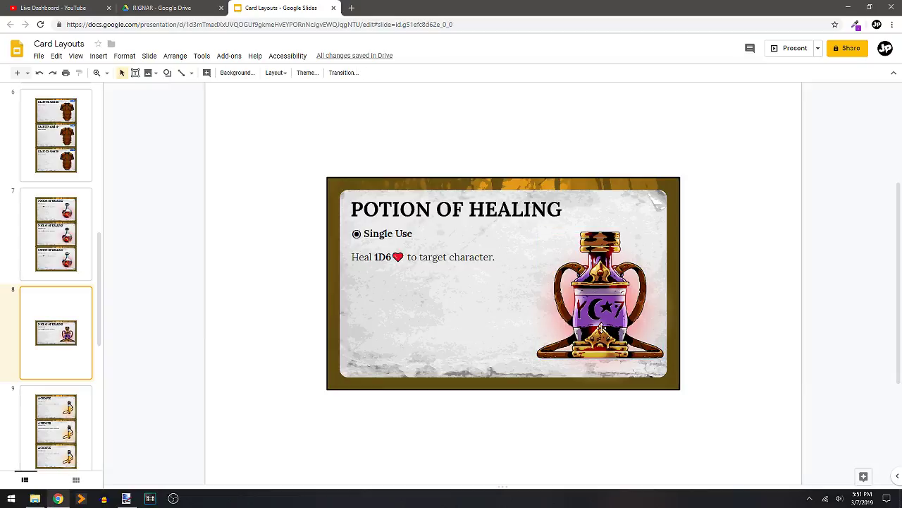
pyautogui.click(602, 329)
pyautogui.moveTo(602, 329); pyautogui.dragTo(490, 342)
pyautogui.click(612, 308)
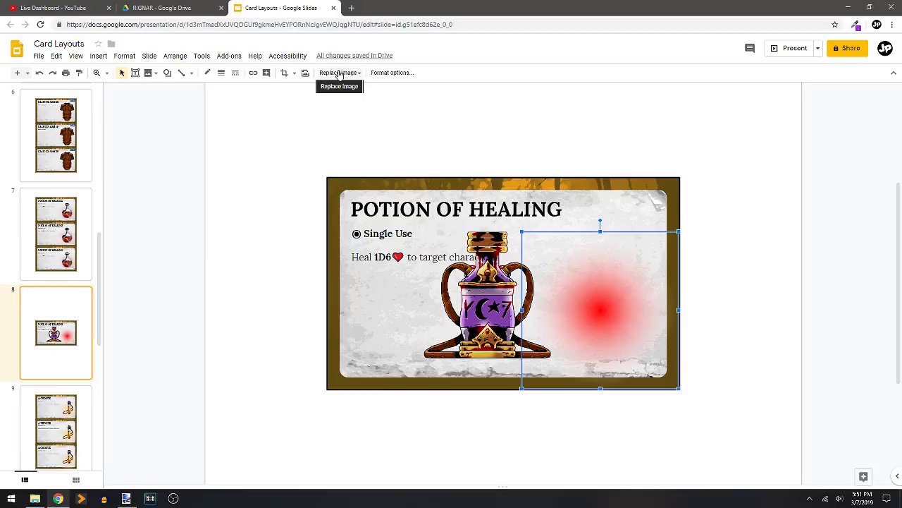
pyautogui.hotkey('ctrl', 'z')
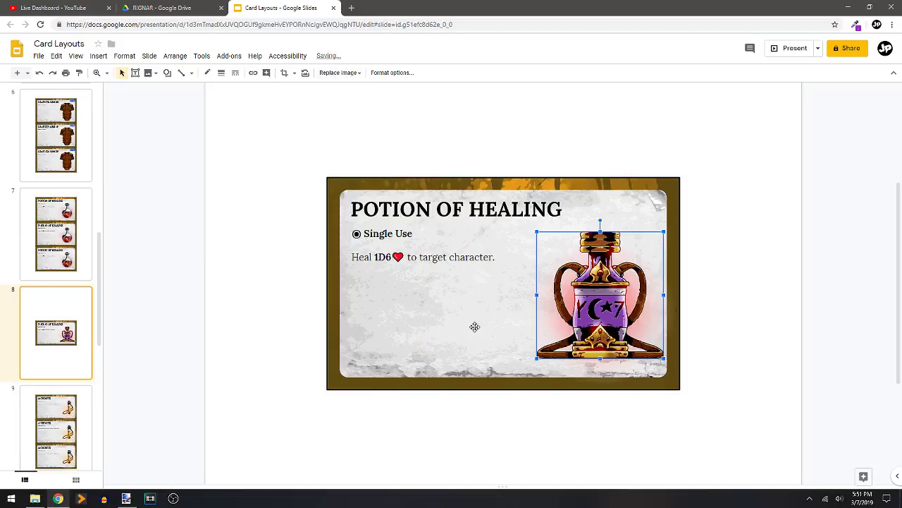
# Cut the elixir image from the card and recolor the red glow, trying Dark 7 before choosing Light 8.
pyautogui.press('Delete')
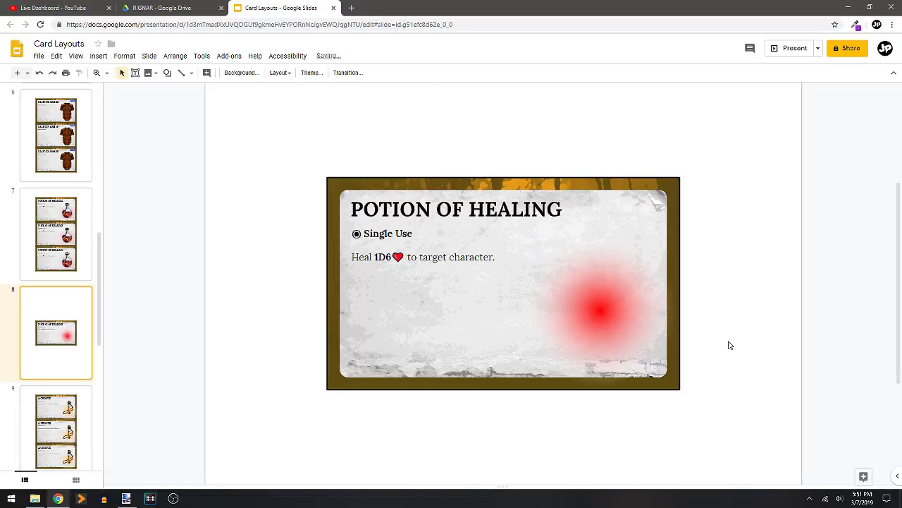
pyautogui.click(605, 301)
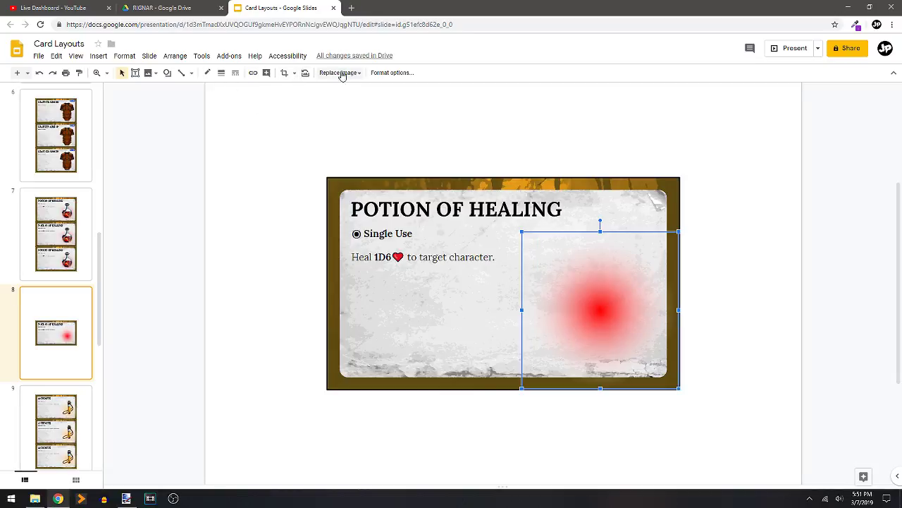
pyautogui.click(392, 73)
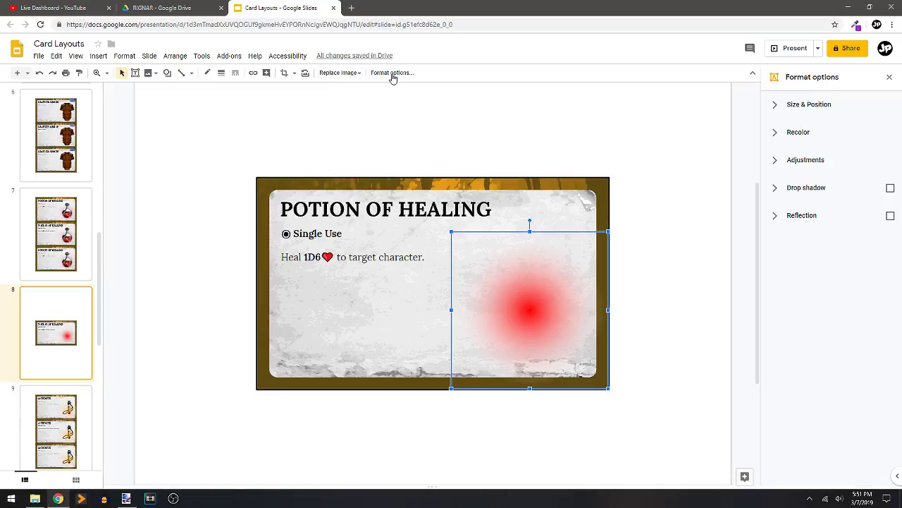
pyautogui.click(823, 141)
pyautogui.click(816, 160)
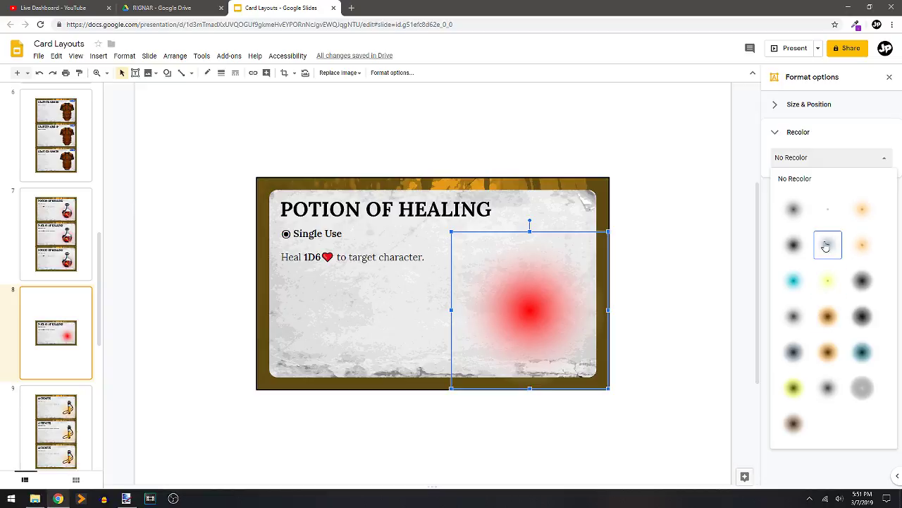
pyautogui.click(861, 366)
pyautogui.click(835, 157)
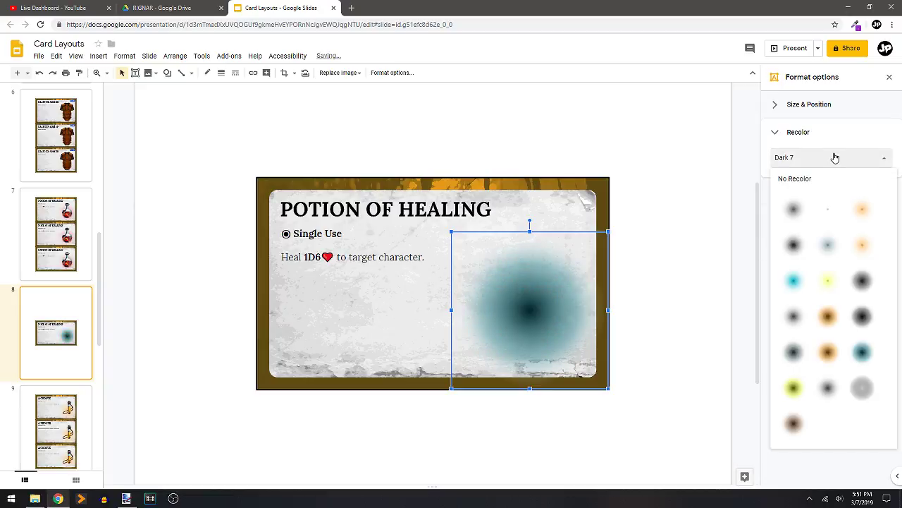
pyautogui.click(828, 285)
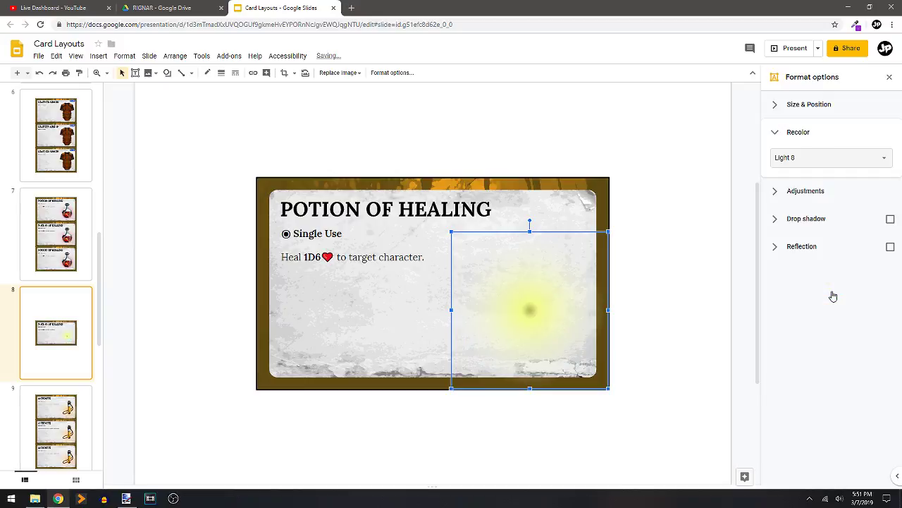
# Paste the elixir image back over the yellow glow and close the format options.
pyautogui.click(679, 239)
pyautogui.hotkey('ctrl', 'z')
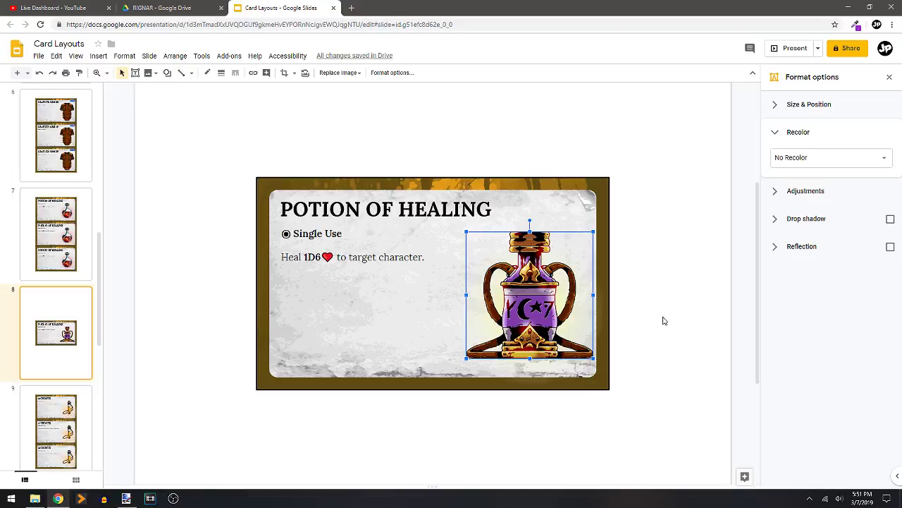
pyautogui.click(375, 255)
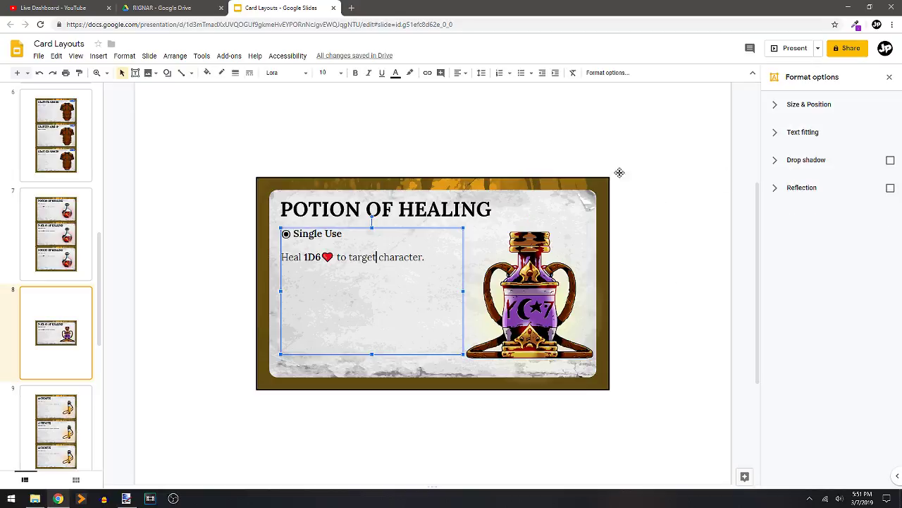
pyautogui.click(889, 78)
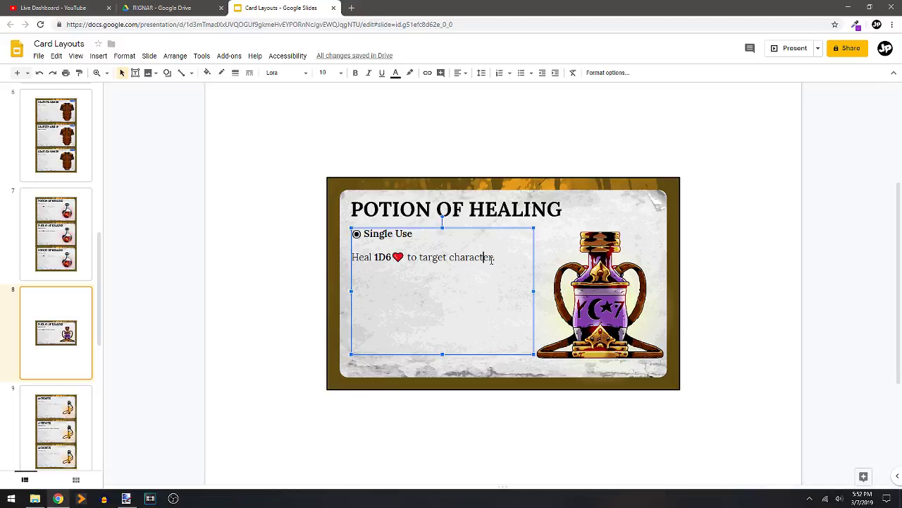
# Replace the card's healing effect text with "Refresh 1 Spell during combat.".
pyautogui.moveTo(492, 260)
pyautogui.mouseDown()
pyautogui.moveTo(350, 270)
pyautogui.moveTo(343, 256)
pyautogui.moveTo(333, 268)
pyautogui.mouseUp()
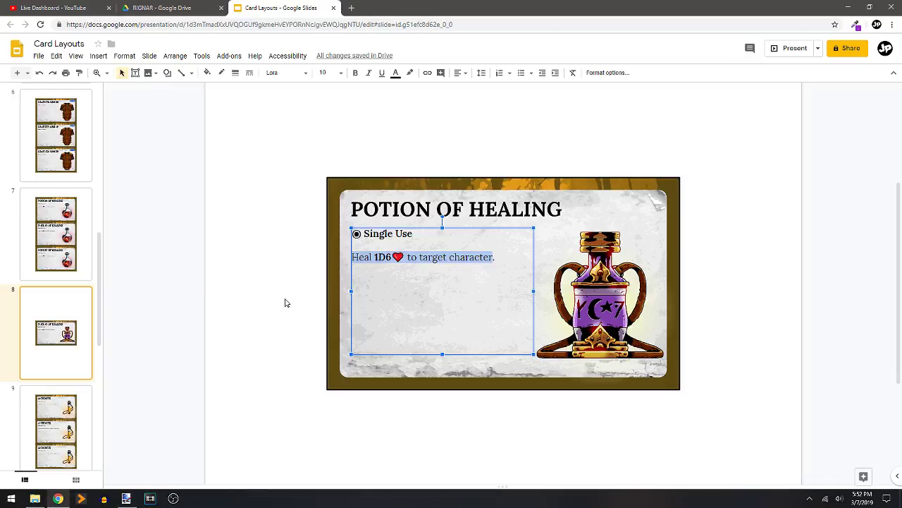
pyautogui.write('R')
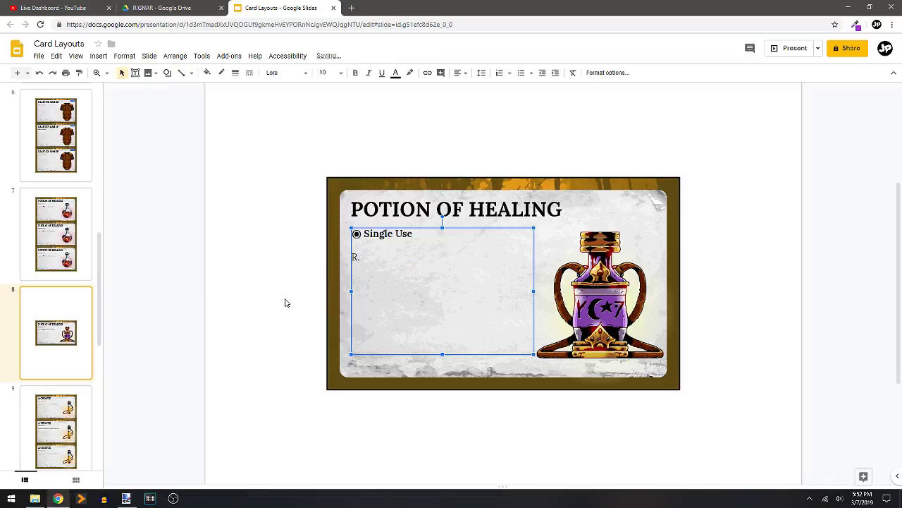
pyautogui.write('efresh 1 Spell during')
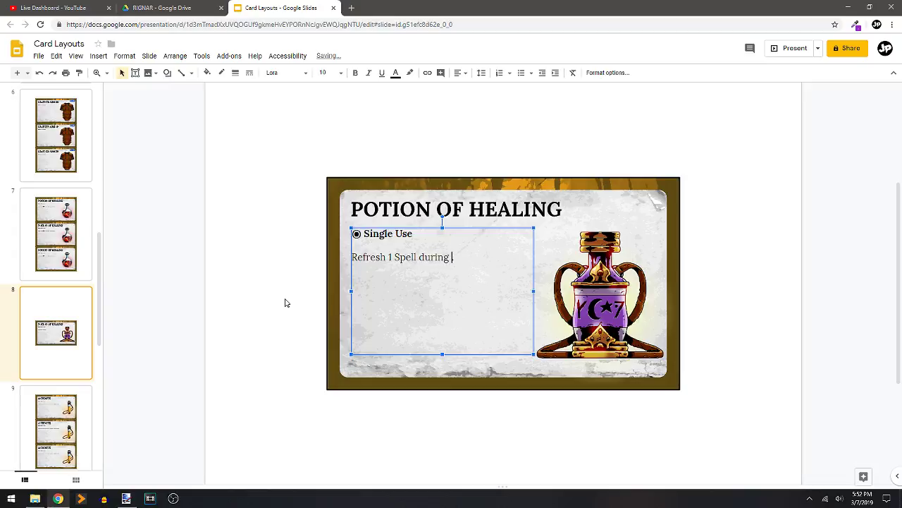
pyautogui.write(' combat.')
# Change the card's title to ELIXIR.
pyautogui.doubleClick(402, 212)
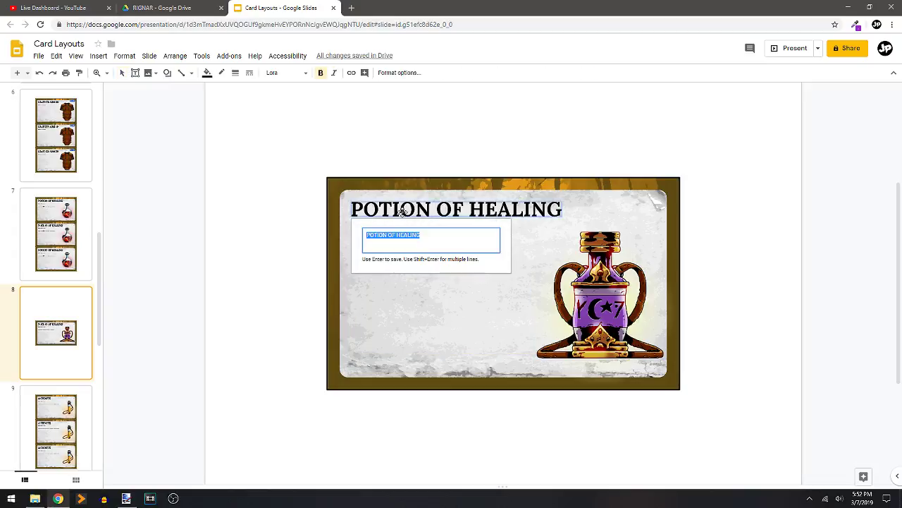
pyautogui.write('ELIXIR')
pyautogui.press('Return')
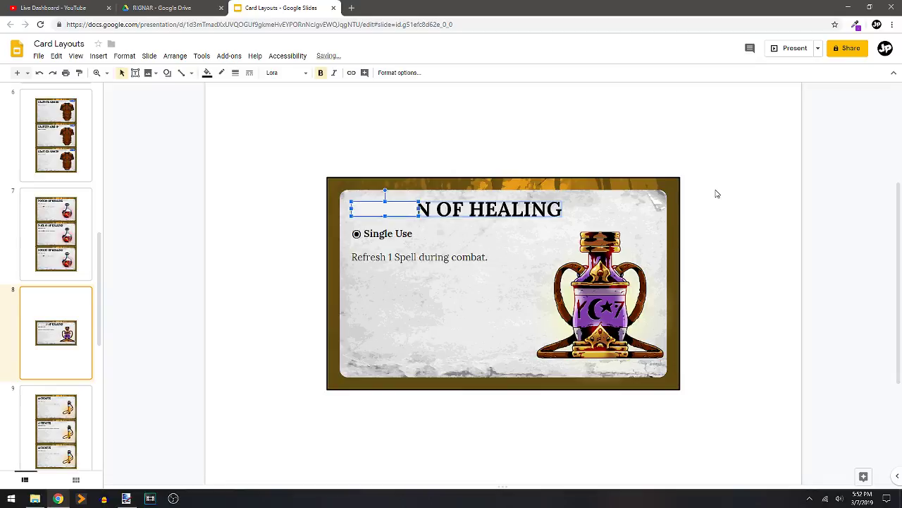
pyautogui.click(717, 194)
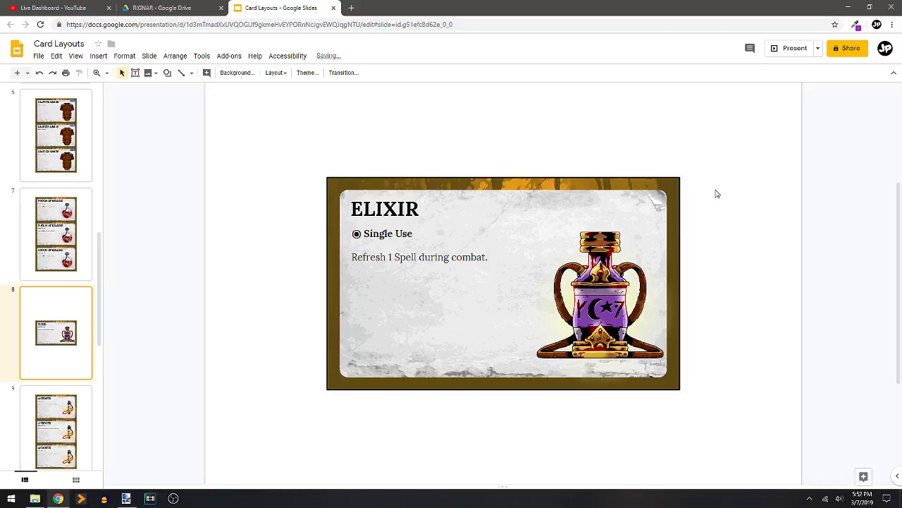
# Group all the elements of the Elixir card on slide 8 into one object.
pyautogui.click(54, 264)
pyautogui.click(57, 331)
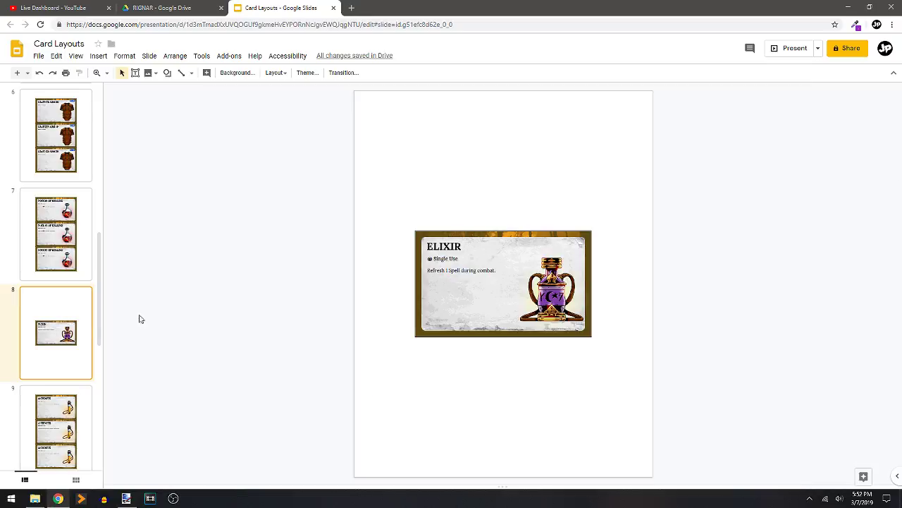
pyautogui.moveTo(621, 353); pyautogui.dragTo(384, 224)
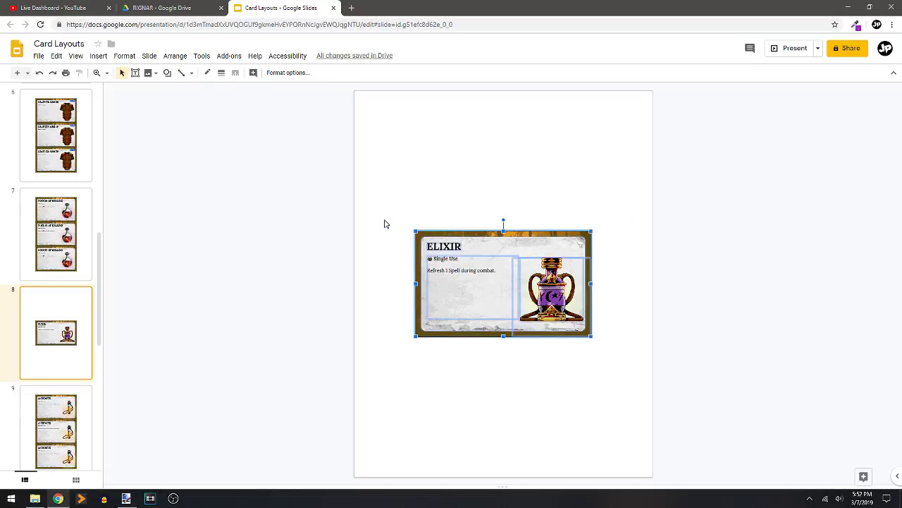
pyautogui.hotkey('ctrl', 'alt', 'g')
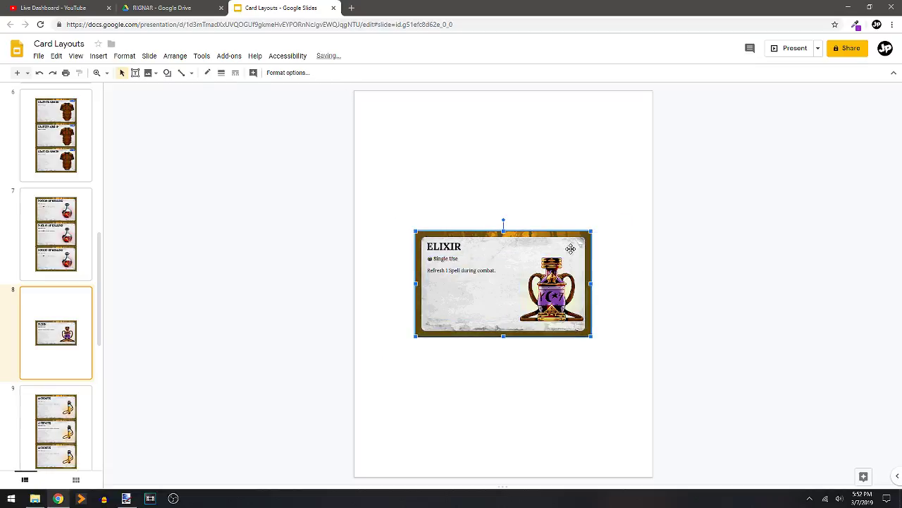
pyautogui.click(639, 238)
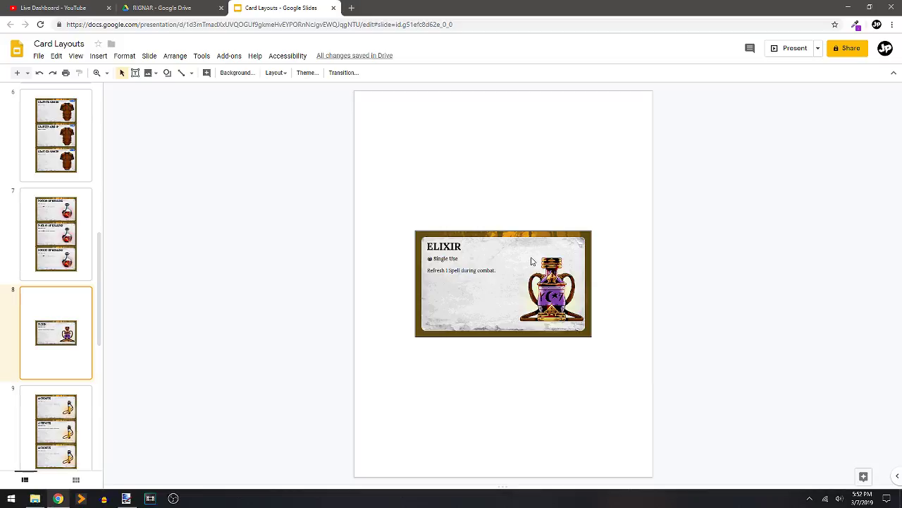
# Duplicate the grouped Elixir card directly above and directly below the original, stacking three cards edge to edge.
pyautogui.moveTo(532, 262); pyautogui.dragTo(531, 151)
pyautogui.click(641, 253)
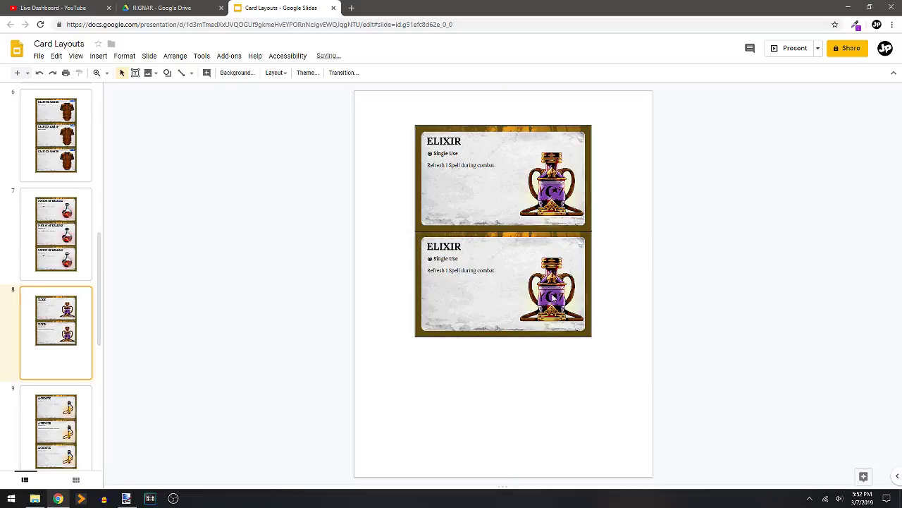
pyautogui.moveTo(554, 300); pyautogui.dragTo(538, 399)
pyautogui.click(624, 352)
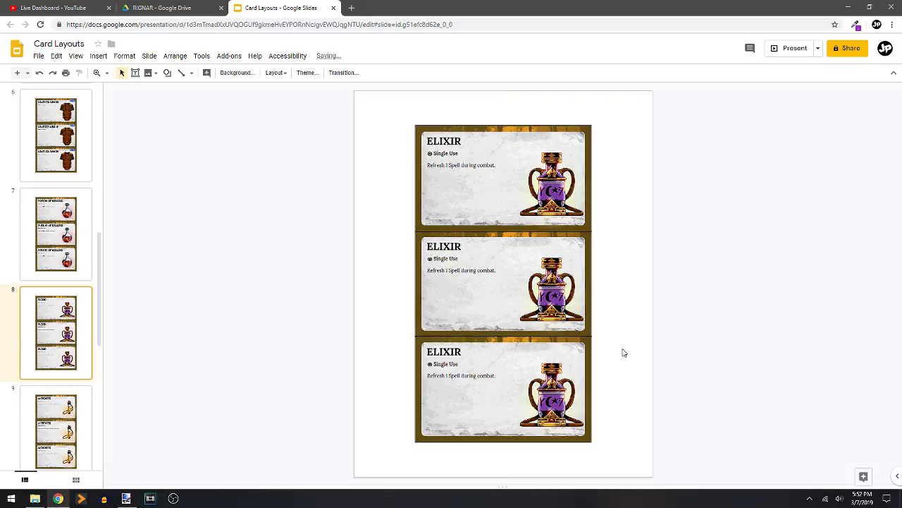
pyautogui.click(513, 302)
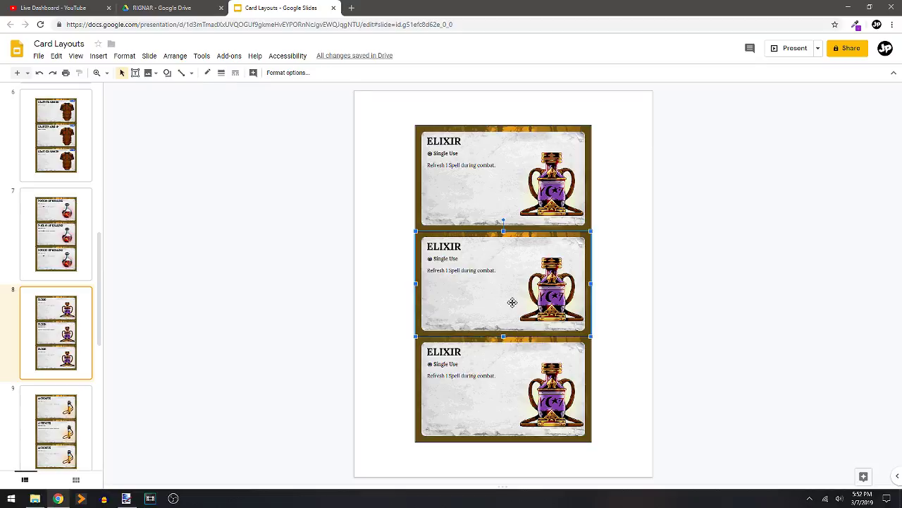
pyautogui.click(669, 236)
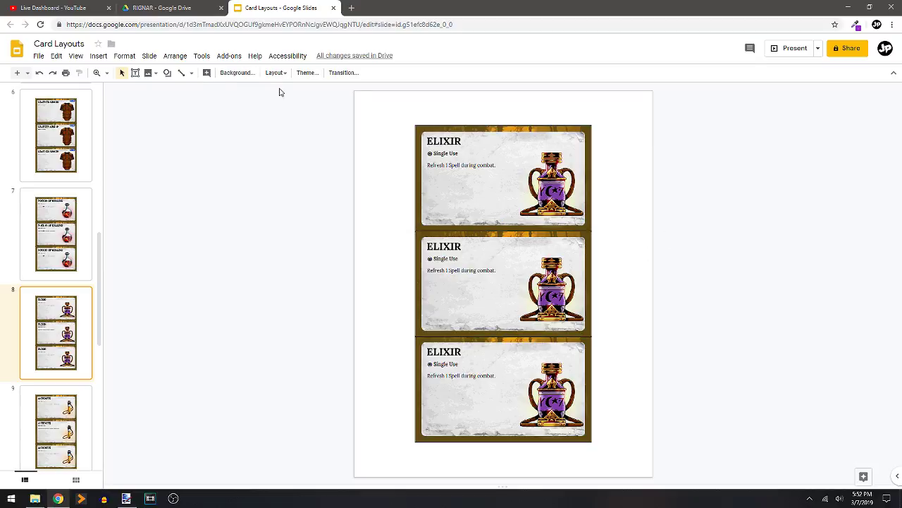
# Examine the uppermost Elixir card up close, checking its artwork, glow, title and effect text.
pyautogui.click(96, 74)
pyautogui.moveTo(411, 125); pyautogui.dragTo(595, 227)
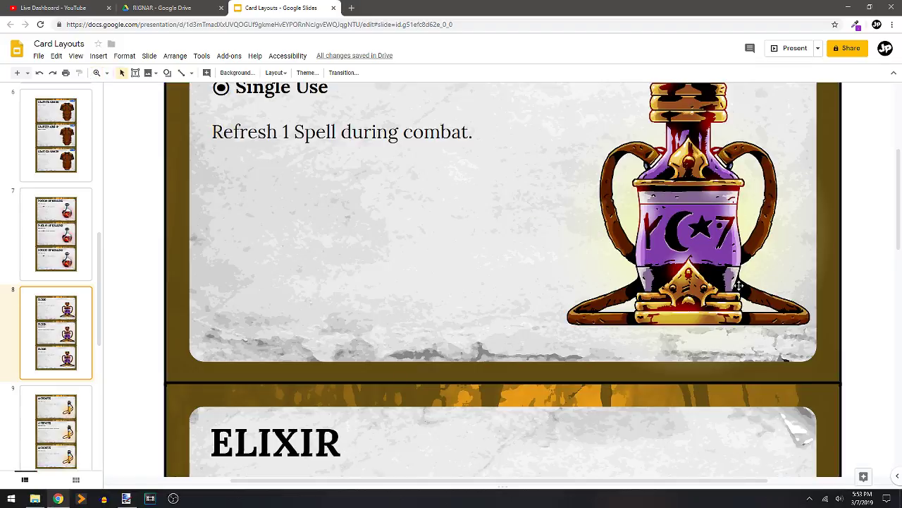
pyautogui.scroll(-2, 806, 281)
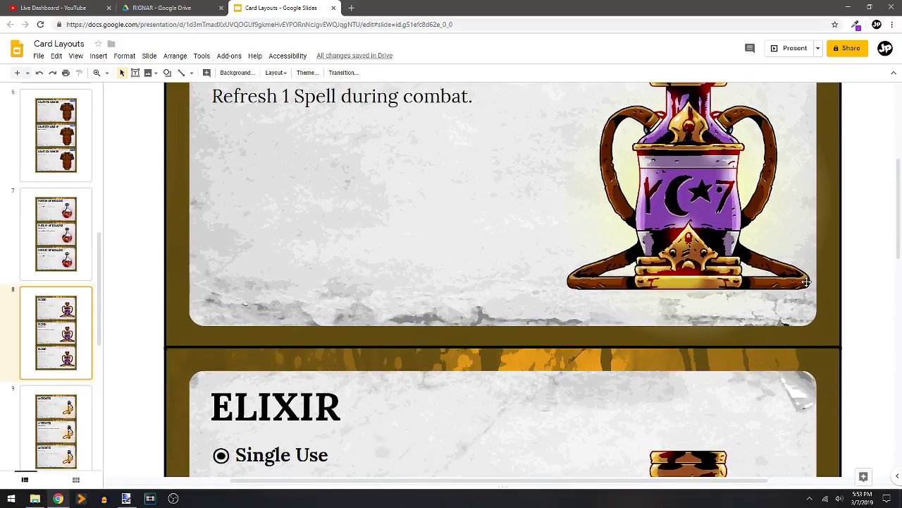
pyautogui.scroll(1, 806, 281)
pyautogui.scroll(5, 806, 282)
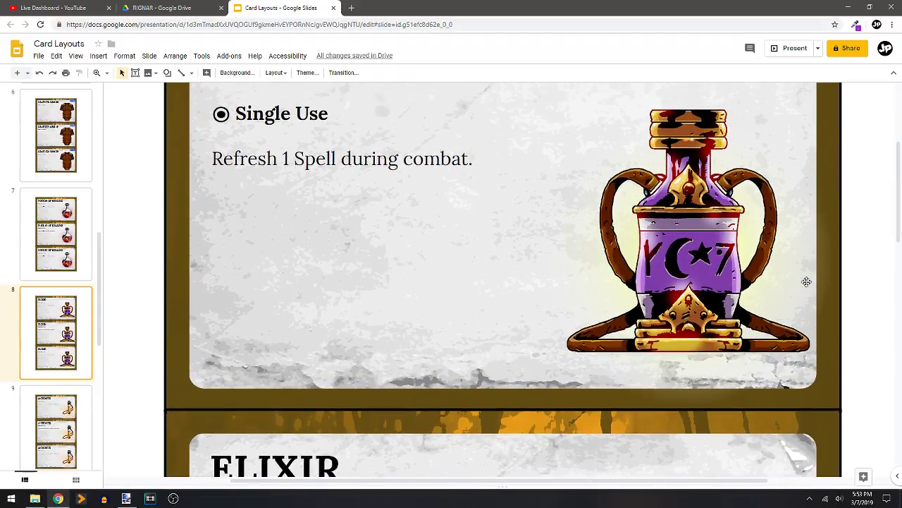
pyautogui.scroll(1, 807, 282)
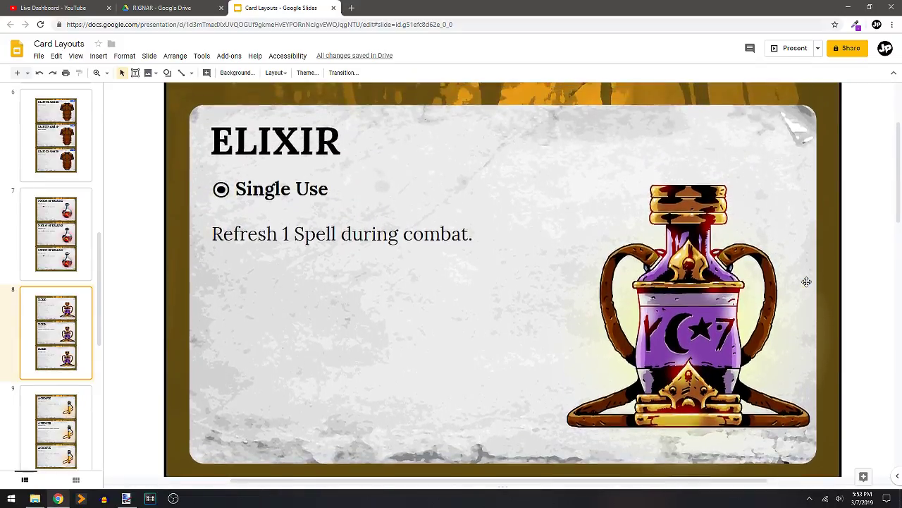
pyautogui.scroll(1, 806, 282)
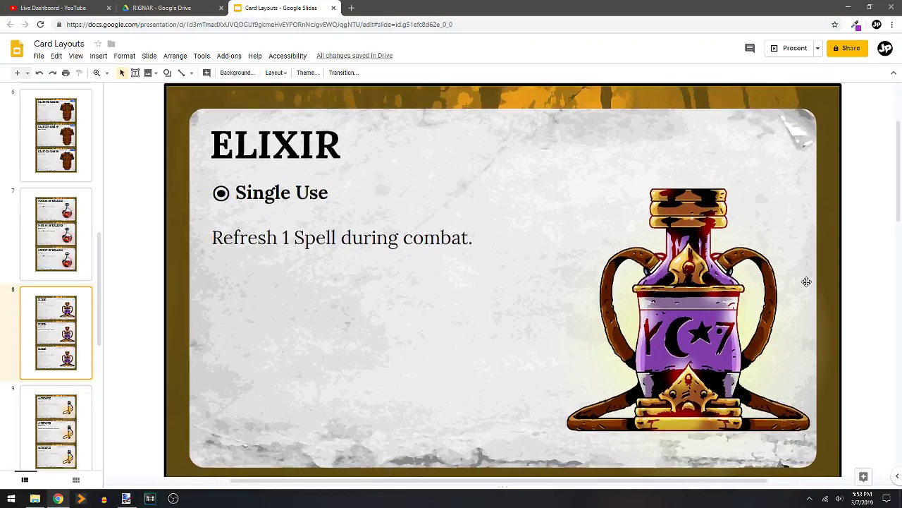
pyautogui.scroll(-1, 807, 281)
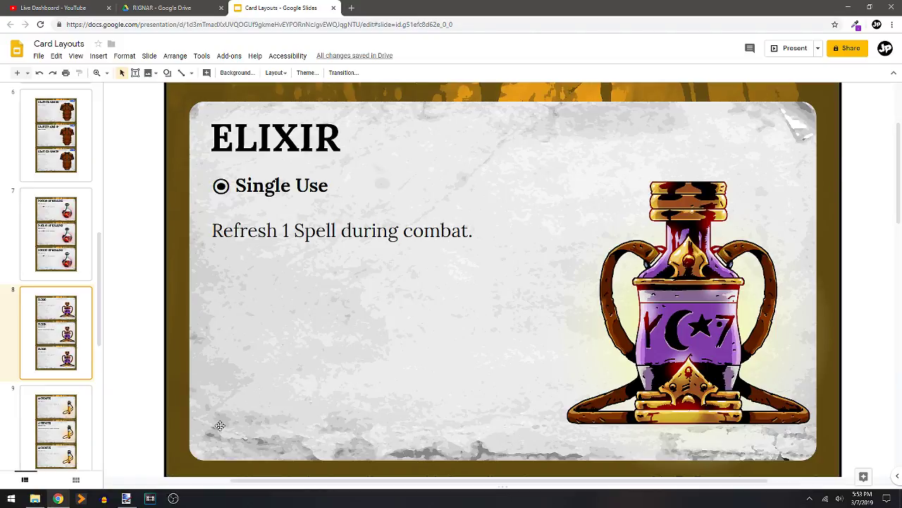
# Switch to paint.net, set the brush to width 8 and hardness 100%, and close the program.
pyautogui.click(129, 500)
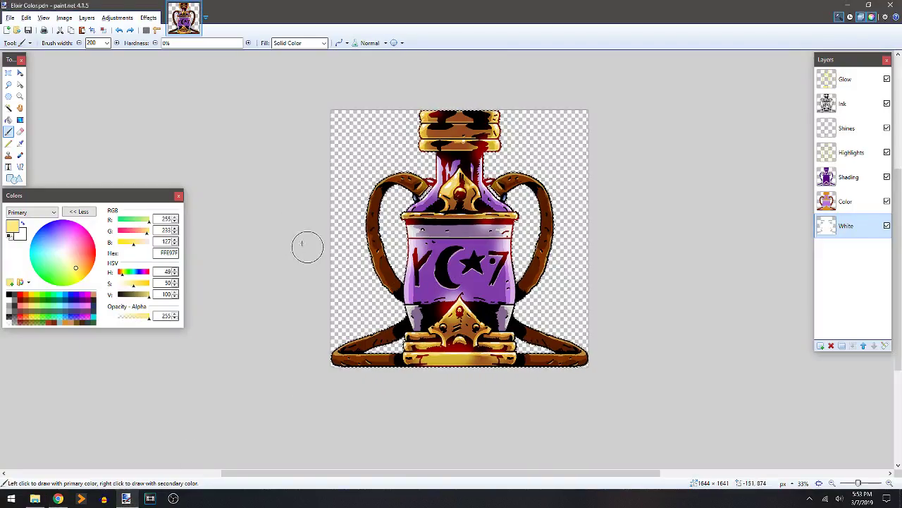
pyautogui.click(107, 43)
pyautogui.scroll(10, 106, 125)
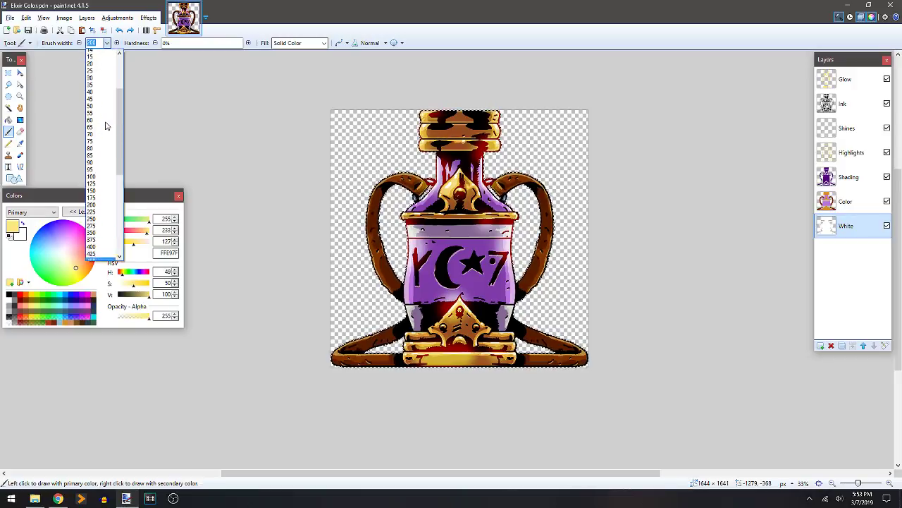
pyautogui.click(91, 88)
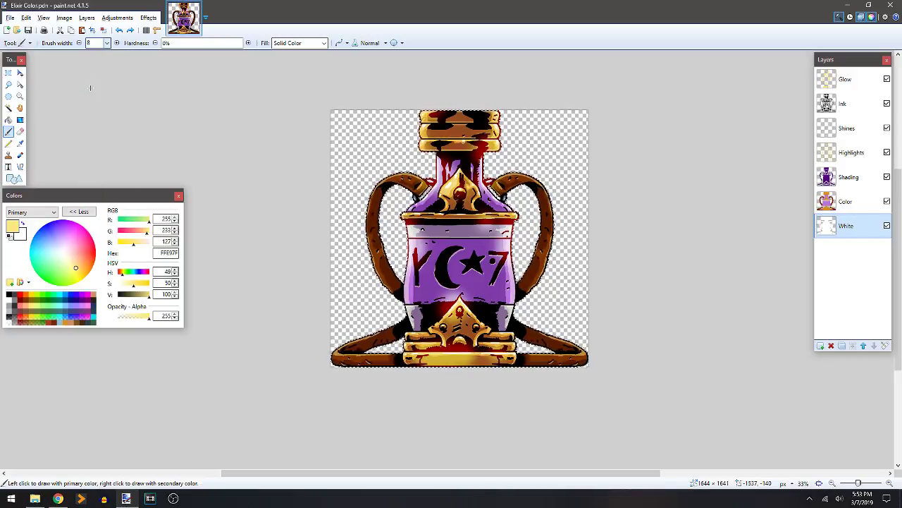
pyautogui.moveTo(226, 46); pyautogui.dragTo(261, 43)
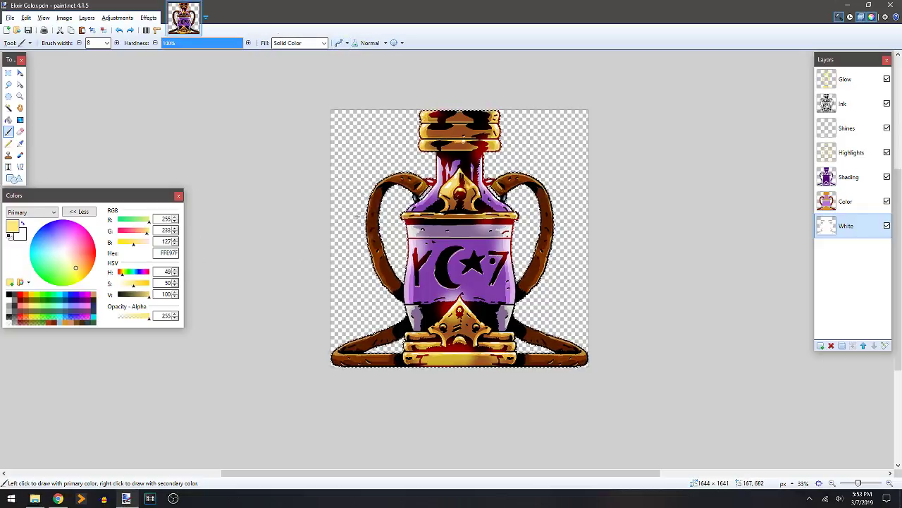
pyautogui.click(889, 8)
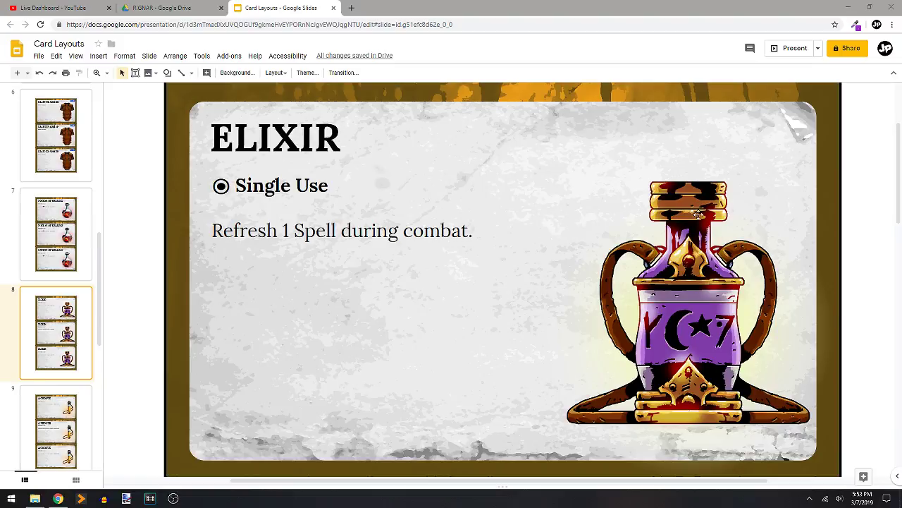
# Compare the Elixir card on slide 8 with the neighbouring cards on slides 7 and 9.
pyautogui.click(81, 423)
pyautogui.click(60, 341)
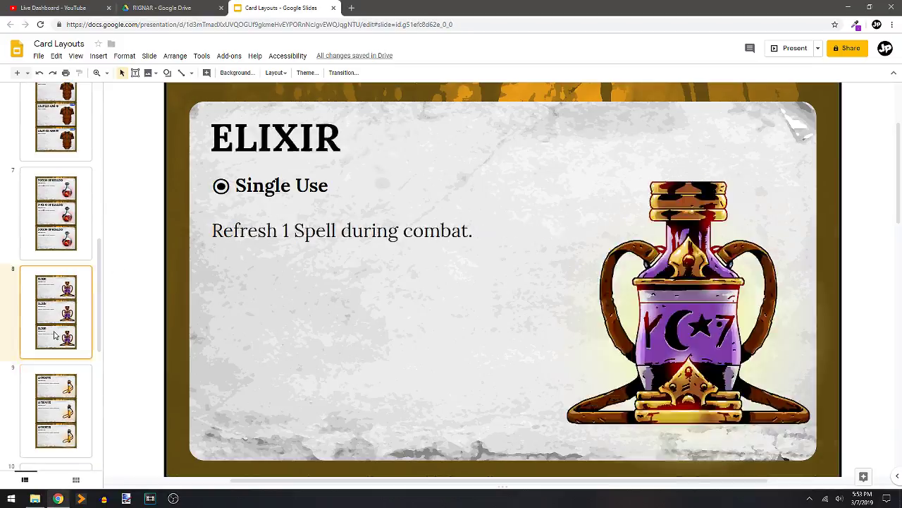
pyautogui.click(62, 243)
pyautogui.click(59, 338)
pyautogui.click(60, 396)
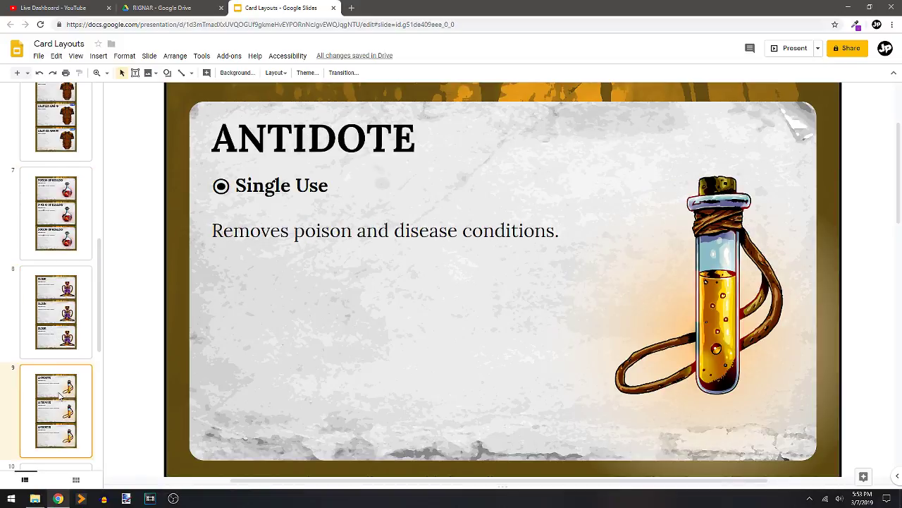
pyautogui.click(55, 328)
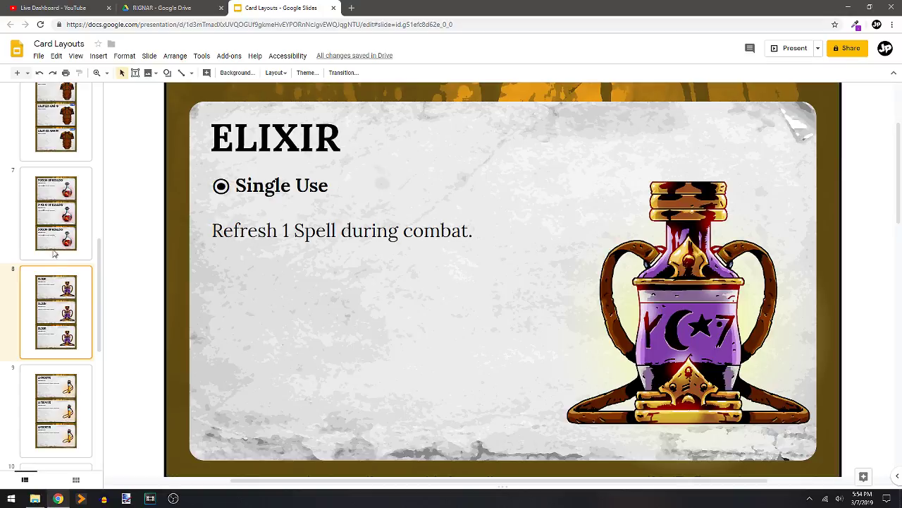